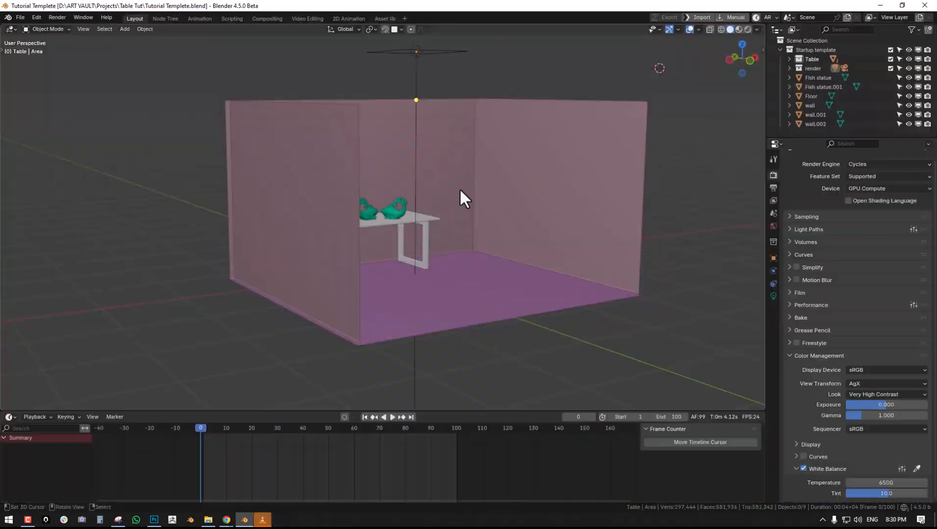
- Preview the room in rendered shading and examine the table and fish statues up close
middle_drag(491, 203, 417, 132)
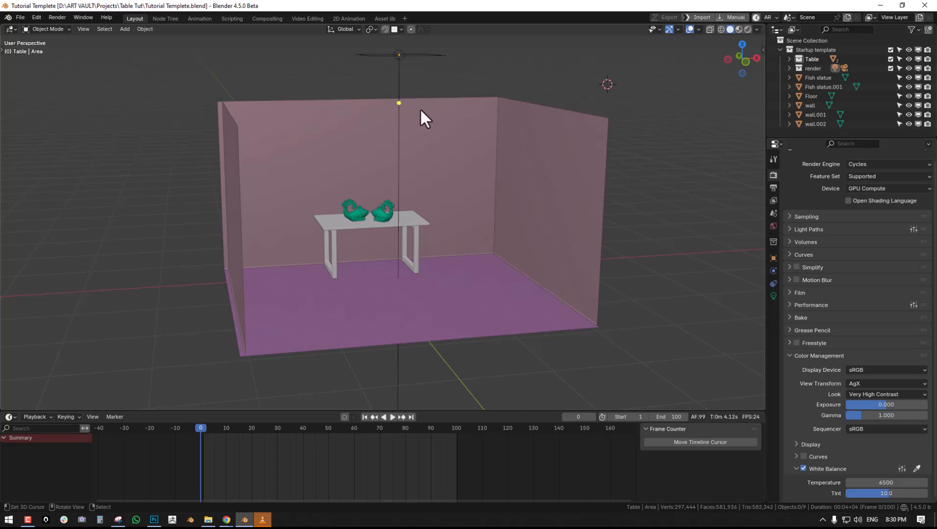
middle_drag(420, 108, 390, 152)
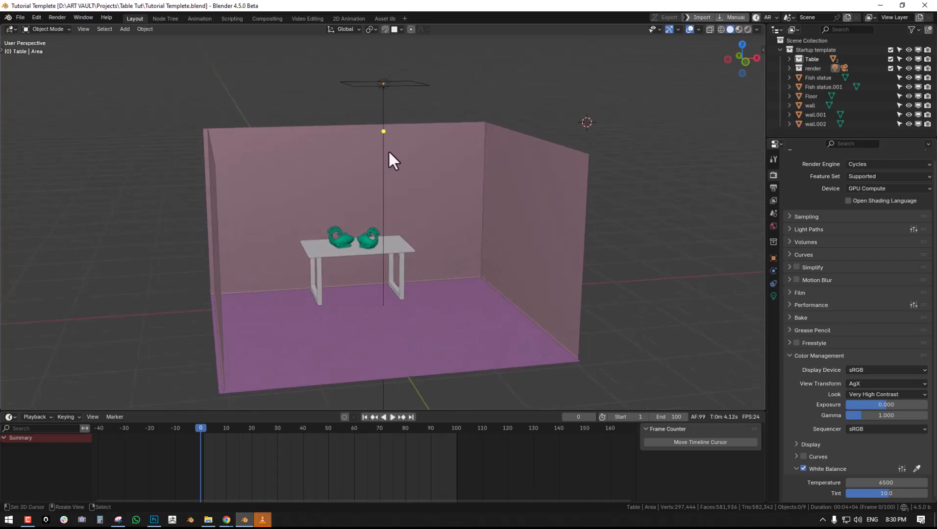
key(z)
click(400, 81)
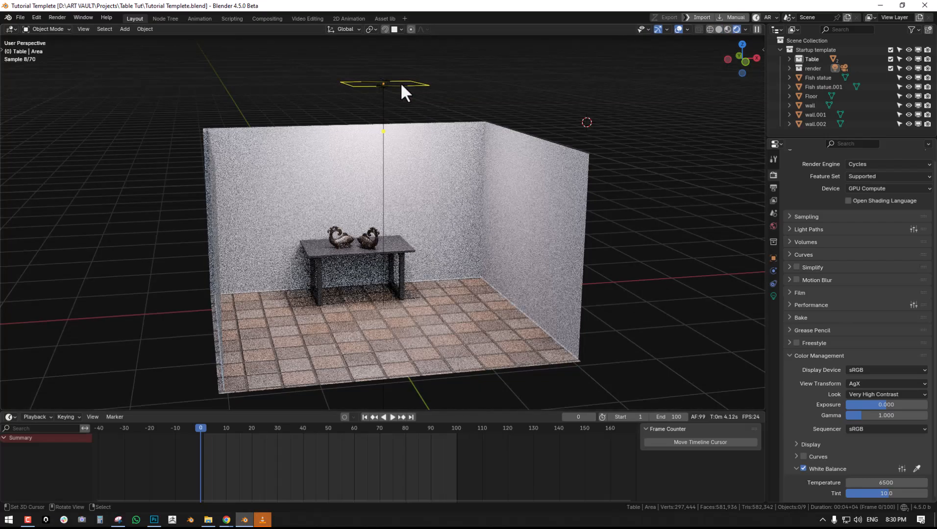
scroll(345, 178, up, 5)
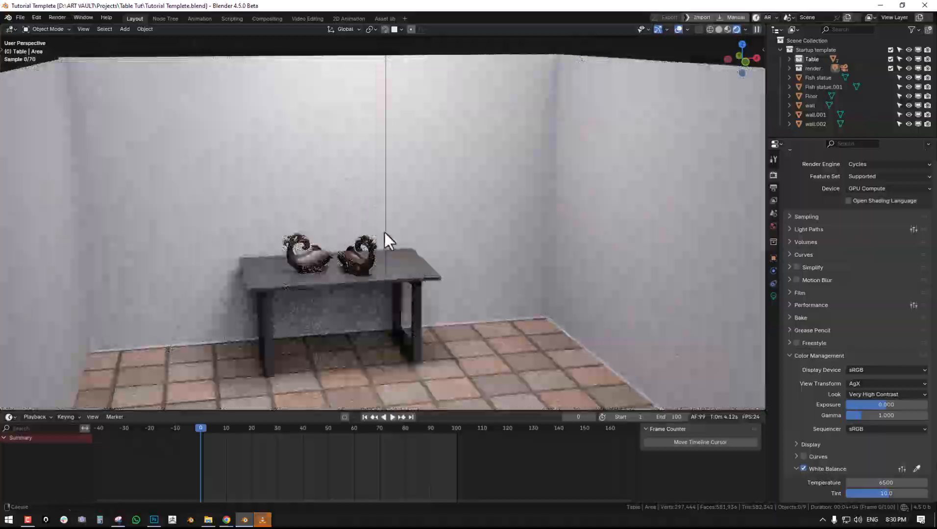
scroll(379, 246, up, 8)
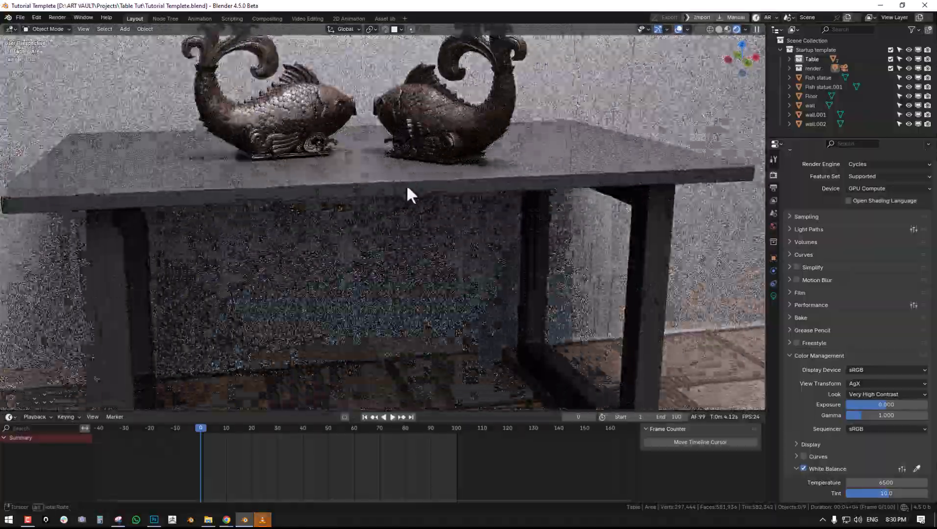
middle_drag(407, 189, 397, 151)
click(346, 128)
middle_drag(539, 143, 420, 145)
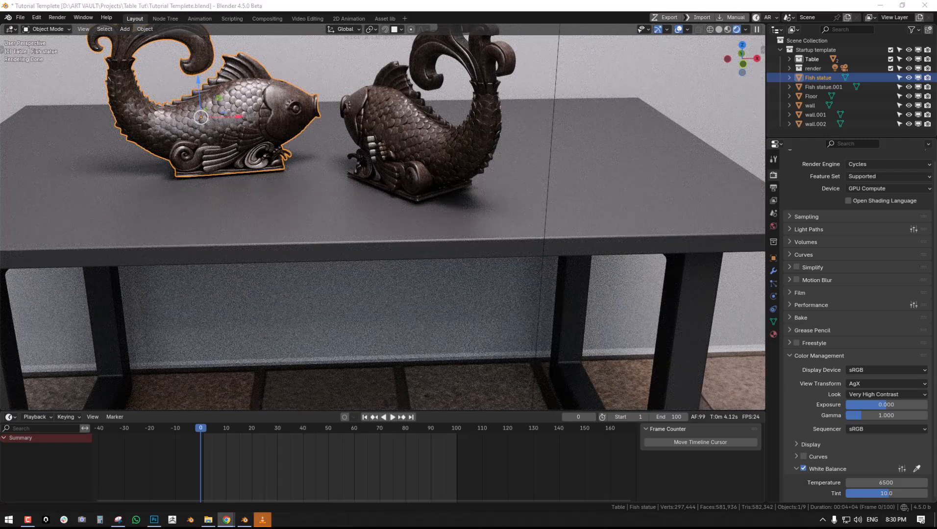
- Switch to Chrome to view the Open3DModel free 3D models page, and return to Blender
drag(246, 72, 318, 1)
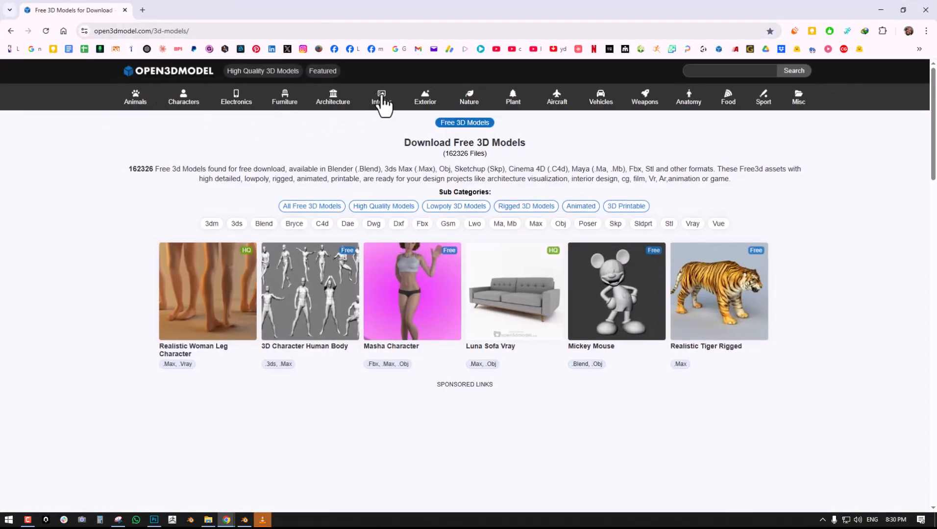
drag(505, 14, 0, 104)
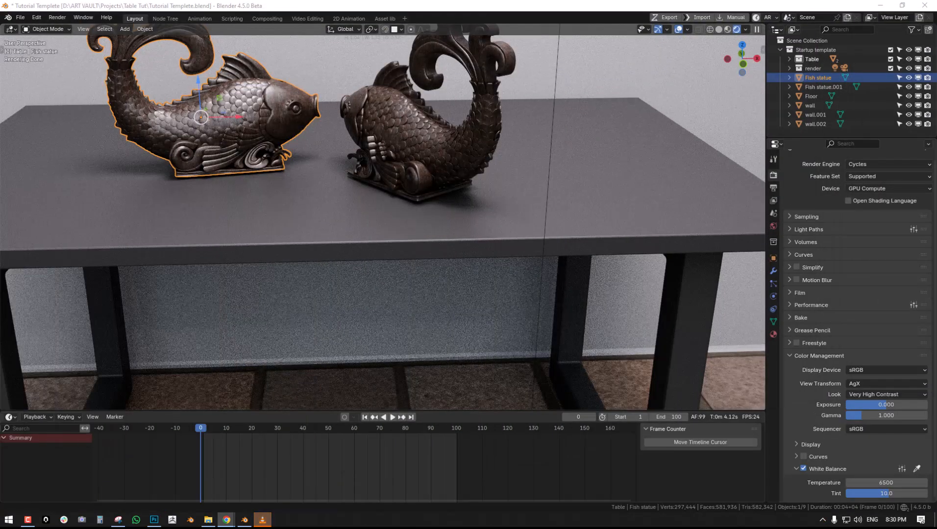
- Return the viewport to solid shading and select both fish statues on the table
middle_drag(368, 197, 416, 216)
scroll(383, 195, down, 1)
key(alt+a)
key(z)
click(469, 208)
scroll(417, 207, down, 4)
scroll(412, 216, up, 1)
click(422, 215)
shift+click(352, 218)
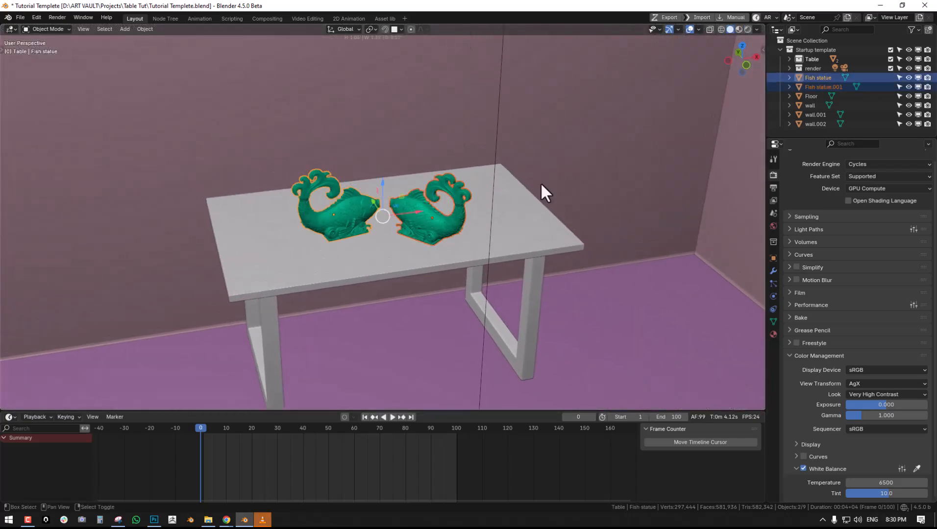
click(889, 66)
click(890, 69)
click(890, 50)
click(890, 49)
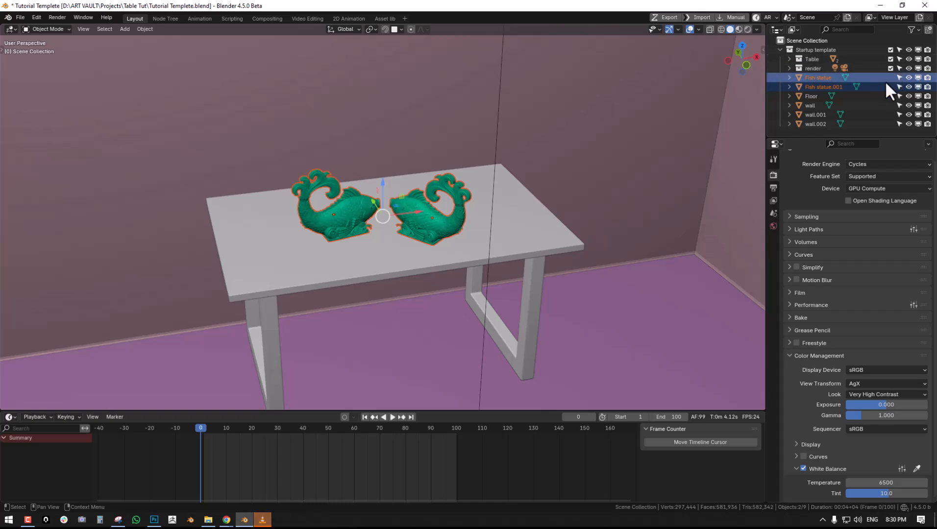
- Move the Table collection directly under Scene Collection and exclude the Startup template collection from the view layer
drag(809, 59, 813, 41)
click(891, 50)
- Select the tabletop and snap the 3D cursor to it
middle_drag(412, 235, 439, 263)
click(458, 218)
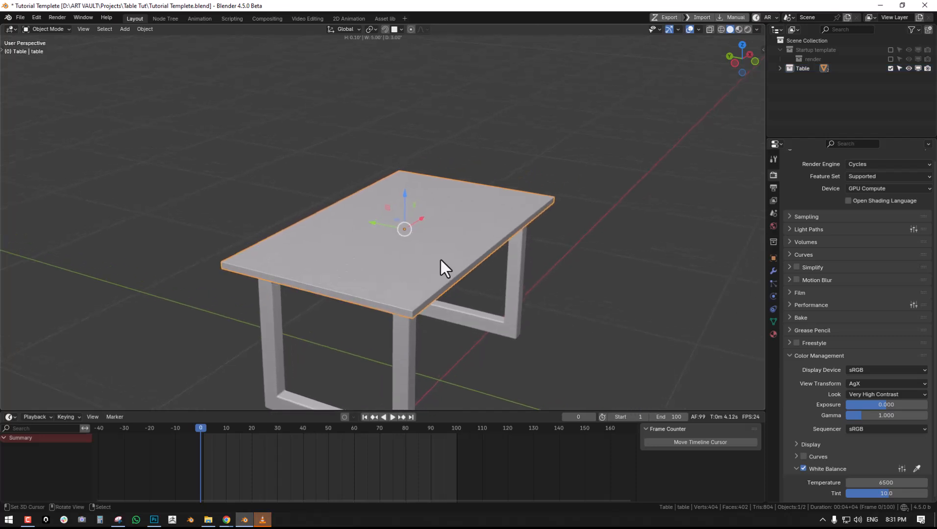
middle_drag(440, 259, 405, 262)
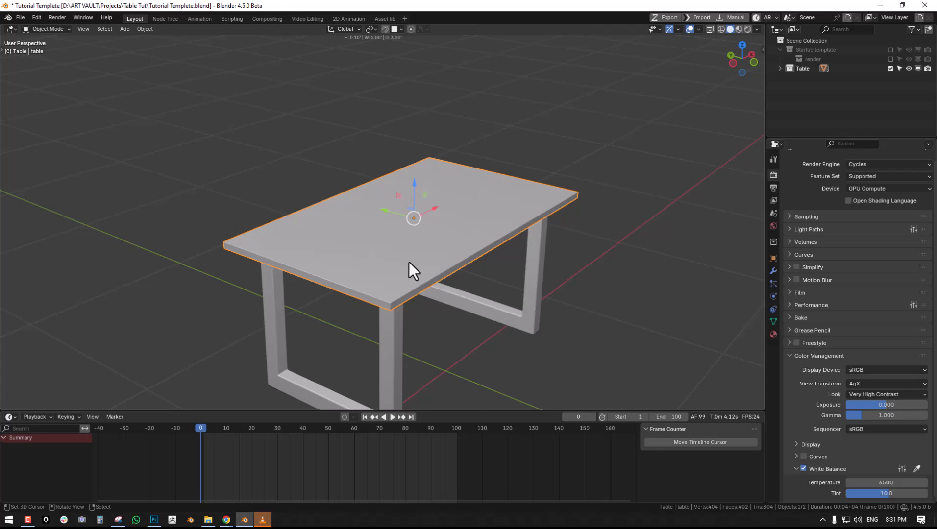
middle_drag(408, 261, 457, 200)
key(shift+s)
- Add a mesh plane at the 3D cursor and scale it up by about 1.31, larger than the tabletop
key(shift+a)
mouse_move(510, 114)
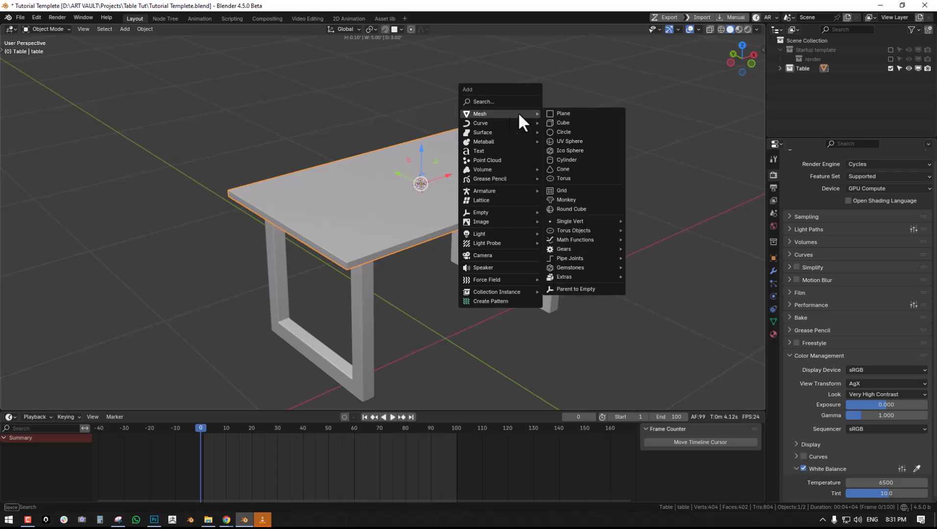
click(579, 113)
key(s)
click(546, 235)
- Raise the plane just above the tabletop, to a Z location of about 0.89
drag(421, 151, 420, 122)
scroll(434, 153, down, 4)
key(n)
key(n)
- Search the add-ons in Preferences for "sc" and enable the Screencast Keys add-on
key(F4)
click(478, 141)
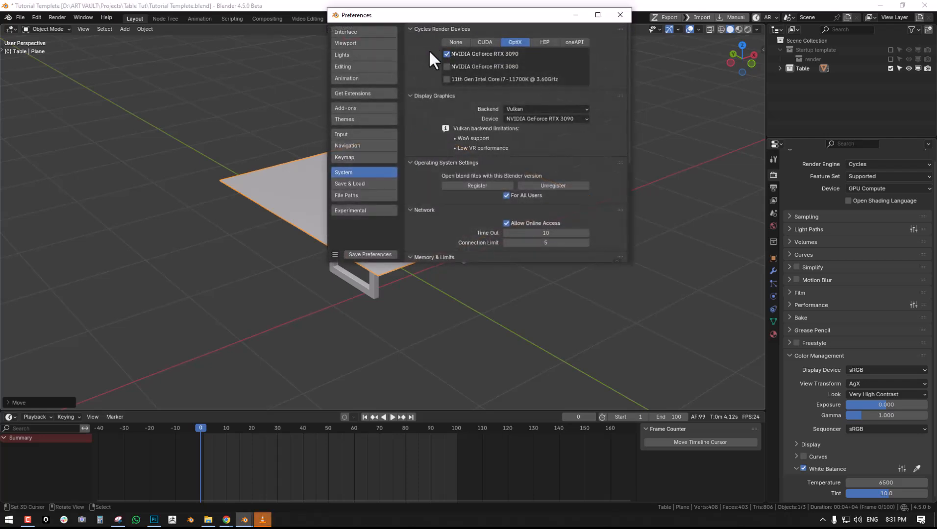
click(358, 107)
click(475, 30)
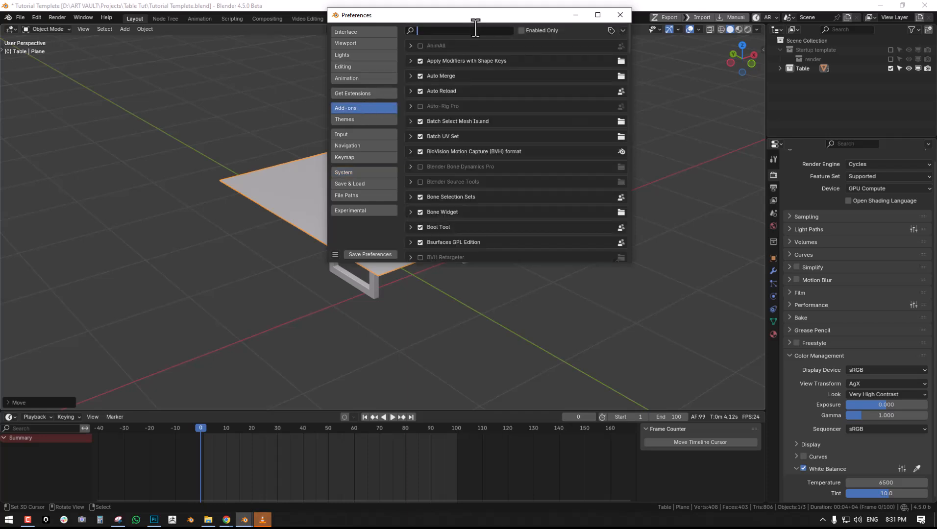
text(sy)
key(BackSpace)
text(c)
key(Return)
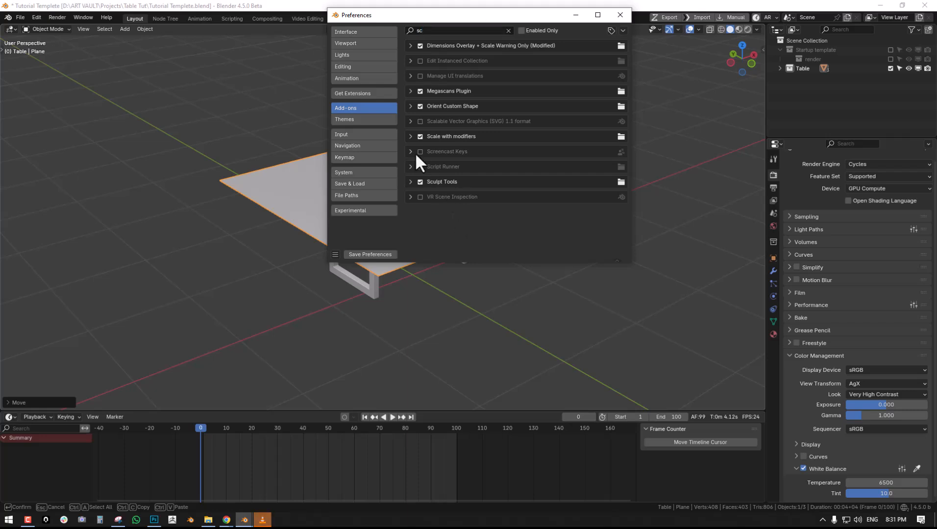
click(417, 152)
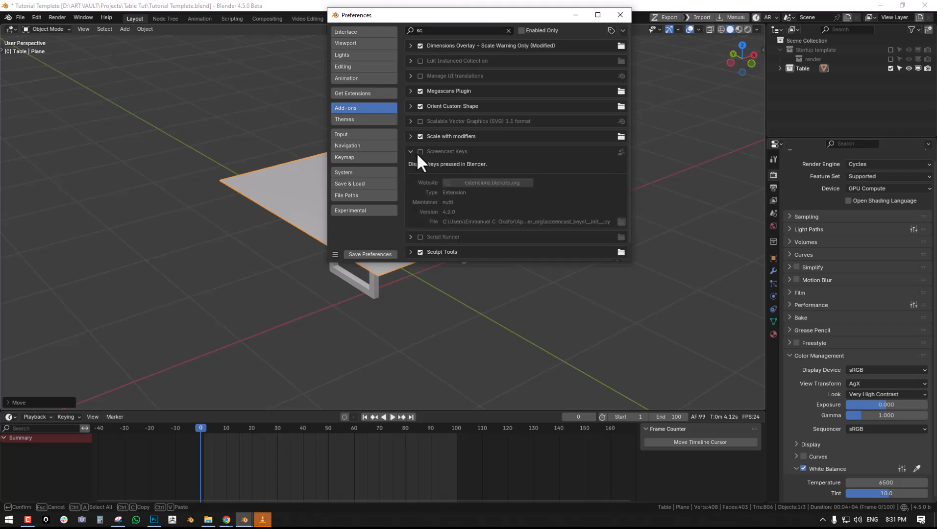
click(619, 15)
- Turn on the Screencast Keys display in the 3D viewport
key(n)
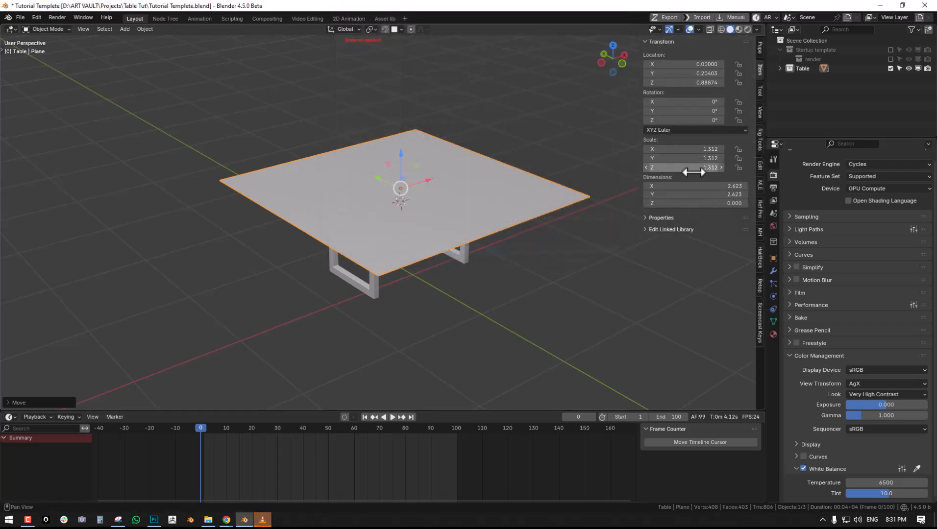
click(759, 321)
click(650, 40)
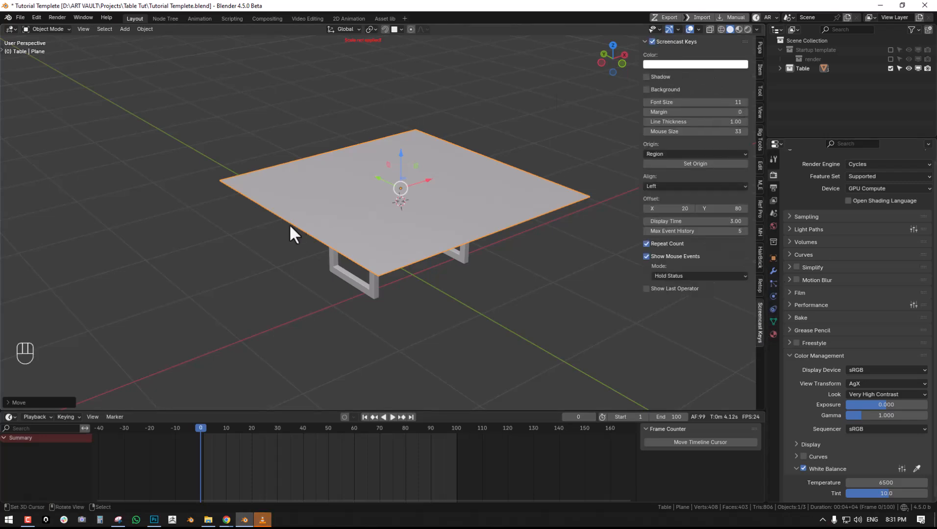
- Reduce the timeline's height to give the 3D viewport more room
middle_drag(294, 221, 288, 221)
middle_drag(368, 254, 362, 260)
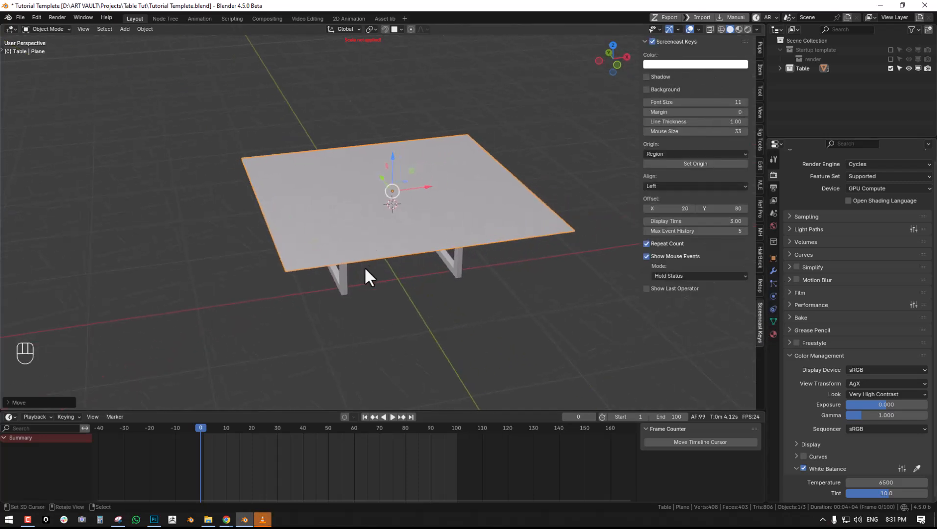
drag(432, 412, 433, 438)
- Subdivide the entire plane six times in Edit Mode and return to Object Mode
middle_drag(371, 294, 405, 263)
key(Tab)
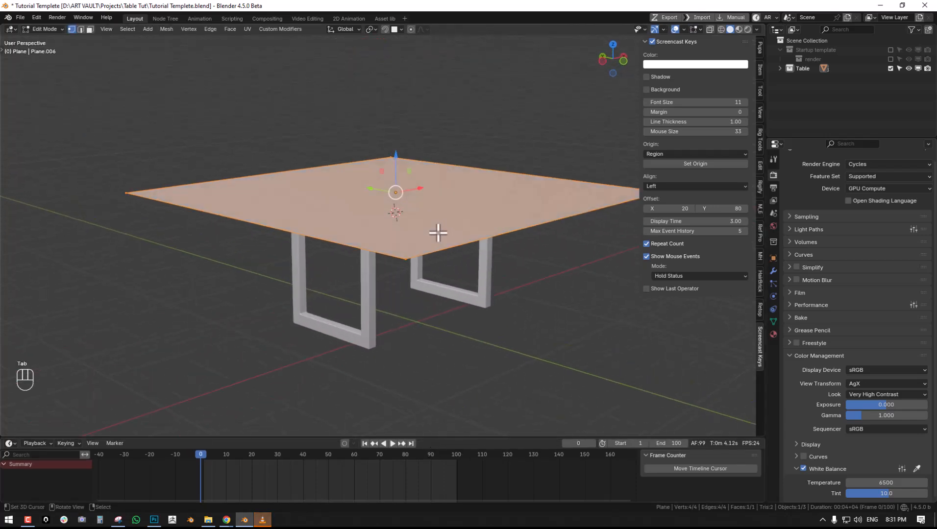
middle_drag(437, 228, 389, 249)
key(alt+a)
key(a)
key(w)
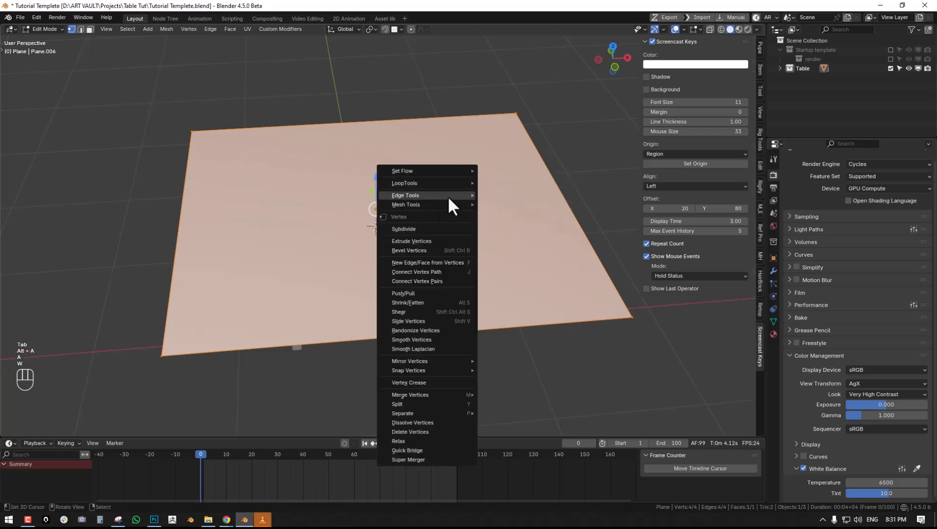
click(430, 231)
key(w)
key(w)
key(w)
key(w)
key(w)
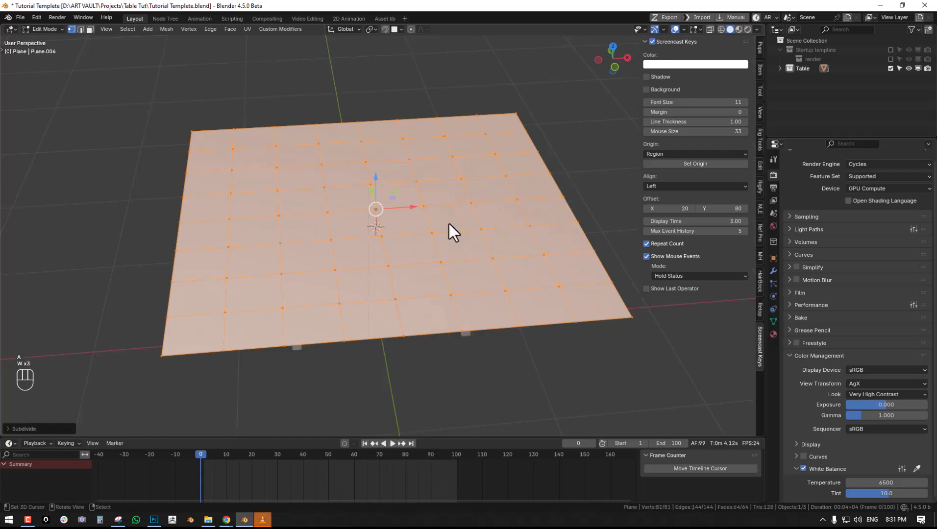
click(448, 222)
middle_drag(410, 226, 409, 188)
key(alt+a)
key(Tab)
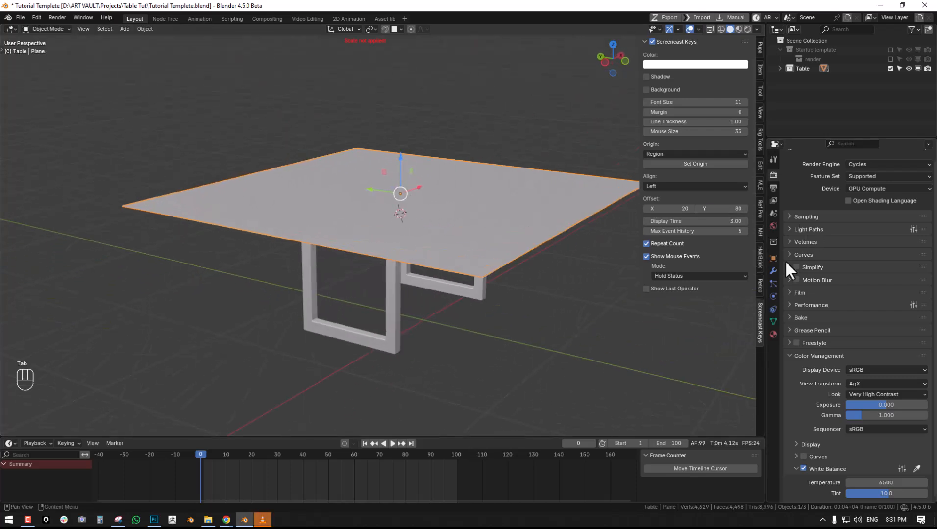
- Add Cloth physics to the subdivided plane
click(773, 296)
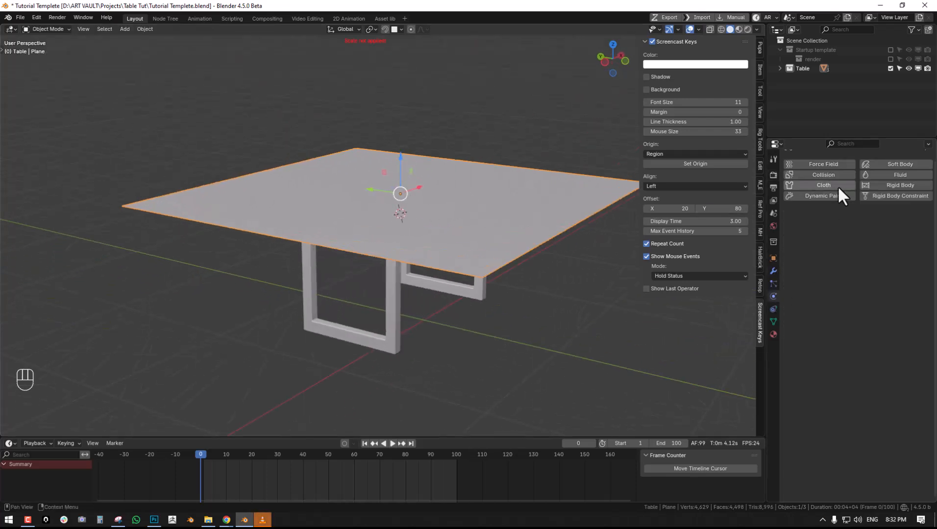
click(837, 185)
middle_drag(420, 202, 423, 223)
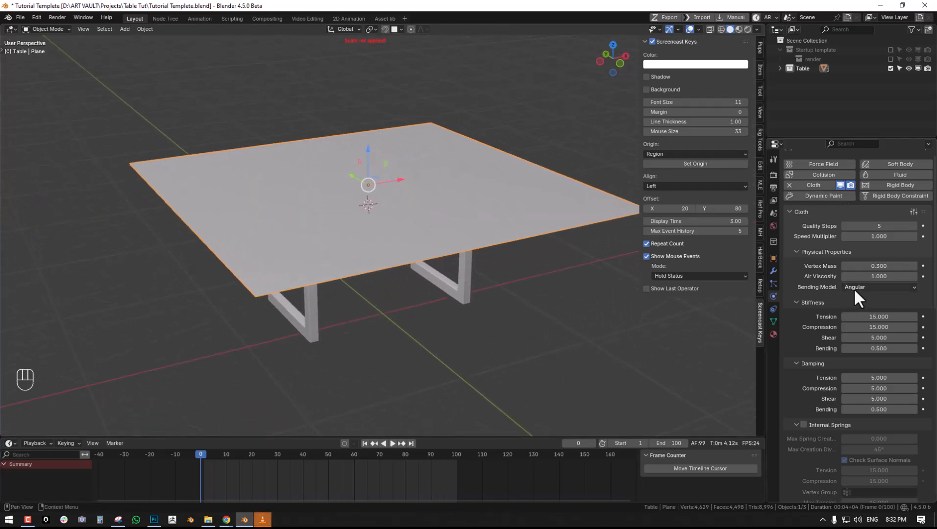
click(865, 289)
click(861, 301)
middle_drag(446, 226, 461, 220)
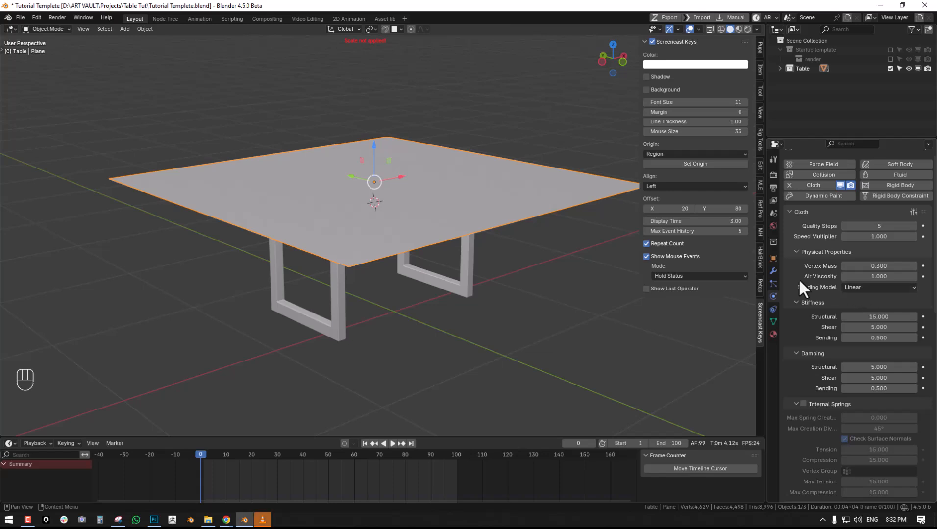
click(845, 287)
click(848, 297)
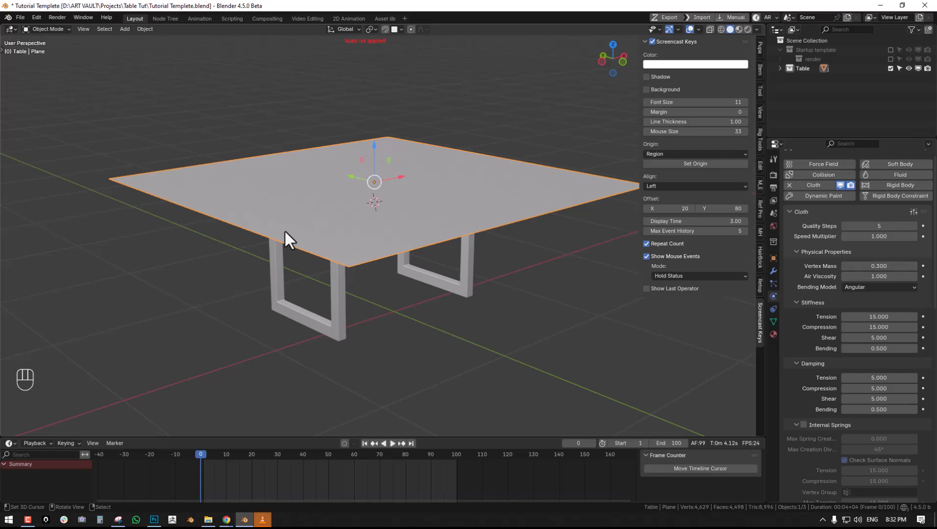
- Set the cloth's bending model to Linear
click(885, 287)
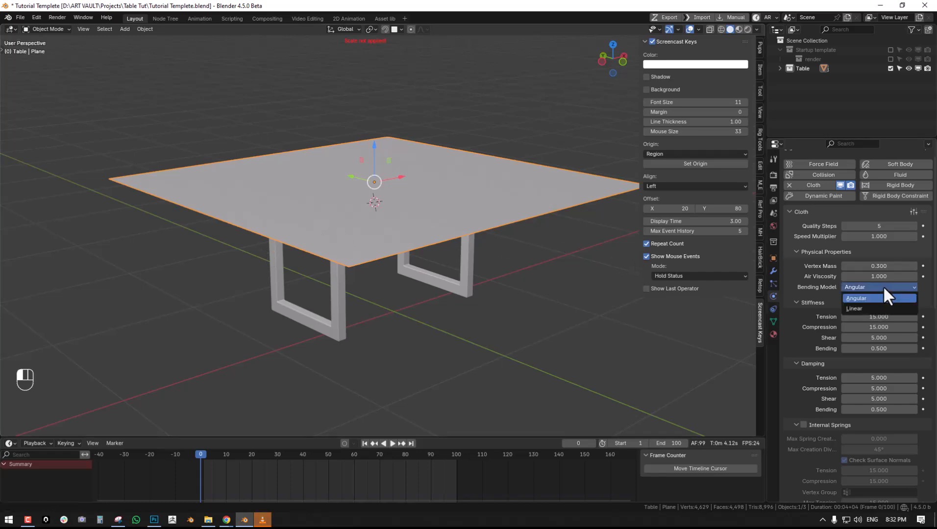
click(872, 311)
middle_drag(337, 226, 517, 211)
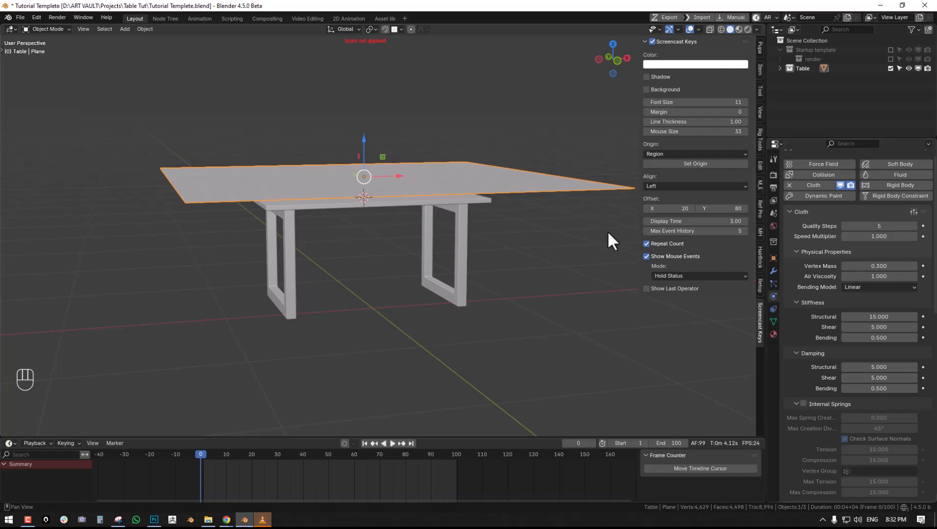
- Select the tabletop and review its Collision physics settings, especially the outer thickness under Softbody & Cloth
click(431, 199)
middle_drag(402, 207, 441, 196)
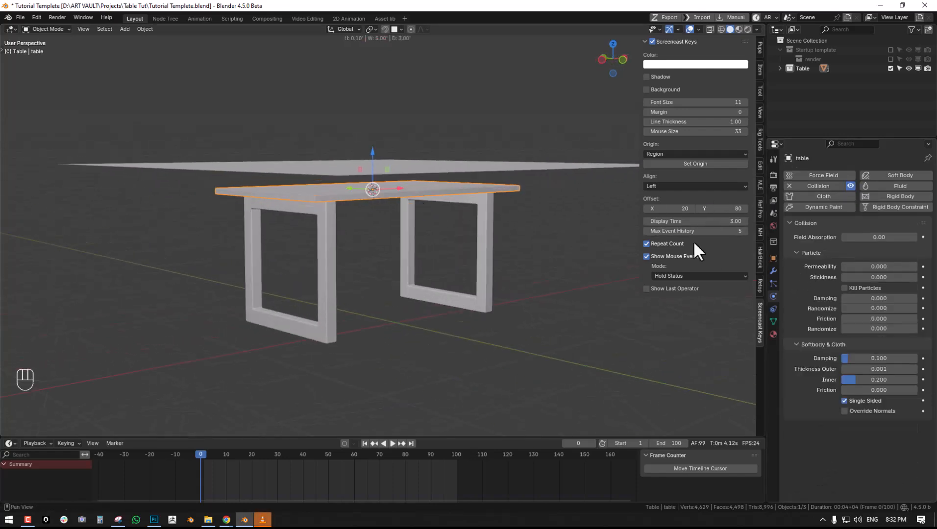
drag(883, 370, 883, 371)
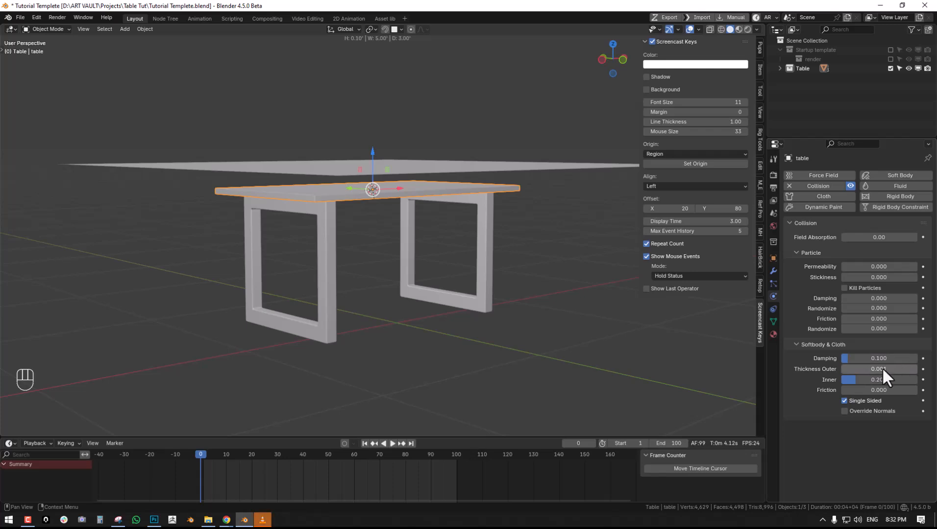
drag(887, 367, 887, 368)
middle_drag(574, 273, 539, 260)
middle_drag(496, 219, 486, 216)
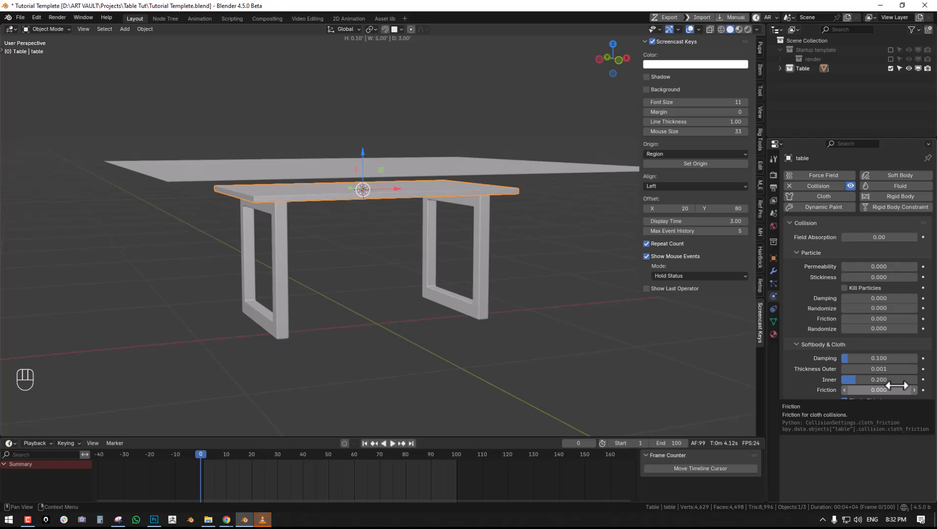
drag(877, 369, 907, 369)
- Play the cloth simulation over the table to check how it behaves, and return to frame 1
key(shift+space)
middle_drag(369, 150, 466, 208)
drag(912, 370, 805, 356)
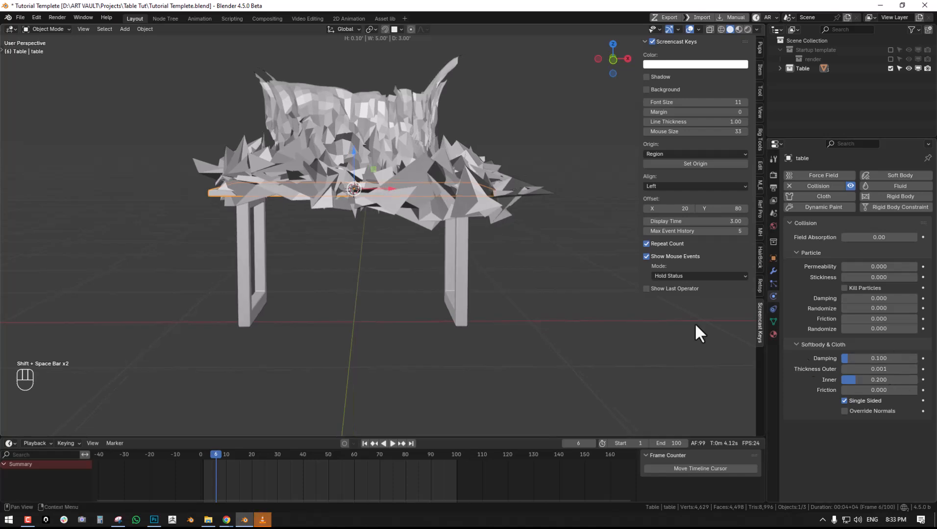
key(shift+Left)
- Select the cloth plane above the table and set the timeline's playback sync to Play Every Frame
key(alt+a)
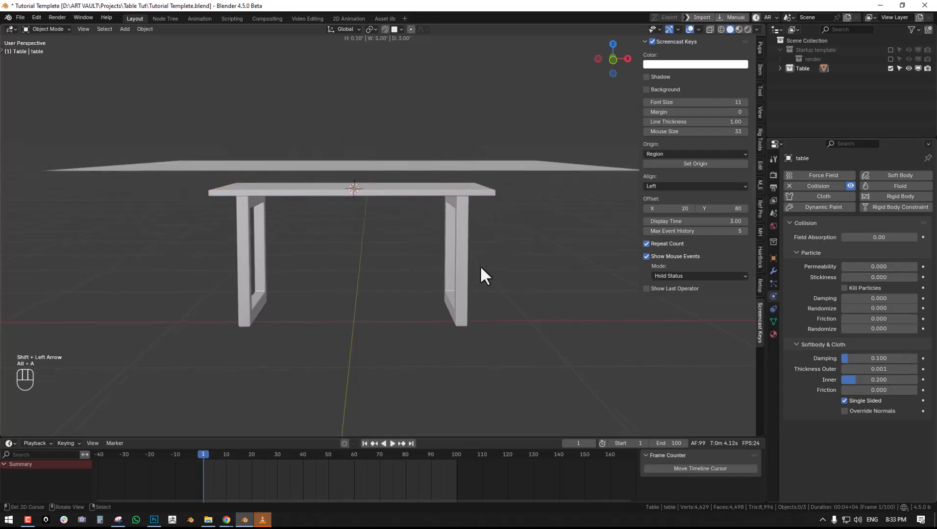
middle_drag(474, 273, 484, 278)
right_click(551, 172)
scroll(861, 378, down, 10)
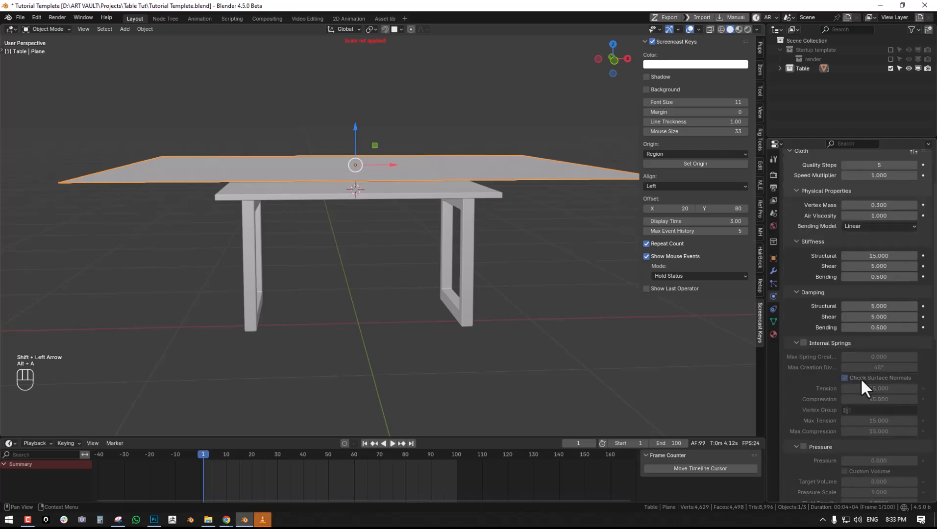
scroll(842, 386, down, 4)
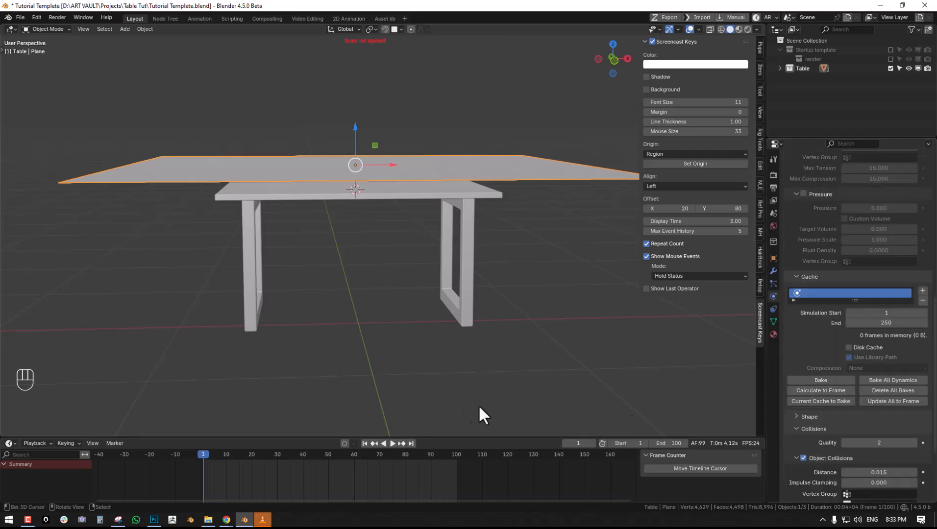
click(27, 442)
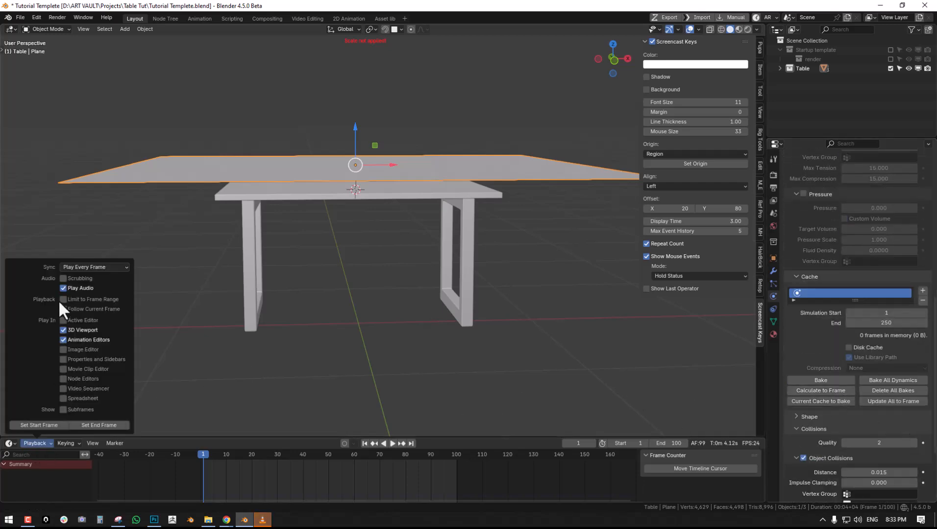
click(96, 267)
click(97, 278)
- Set the cloth's collision quality to 8
scroll(914, 367, down, 5)
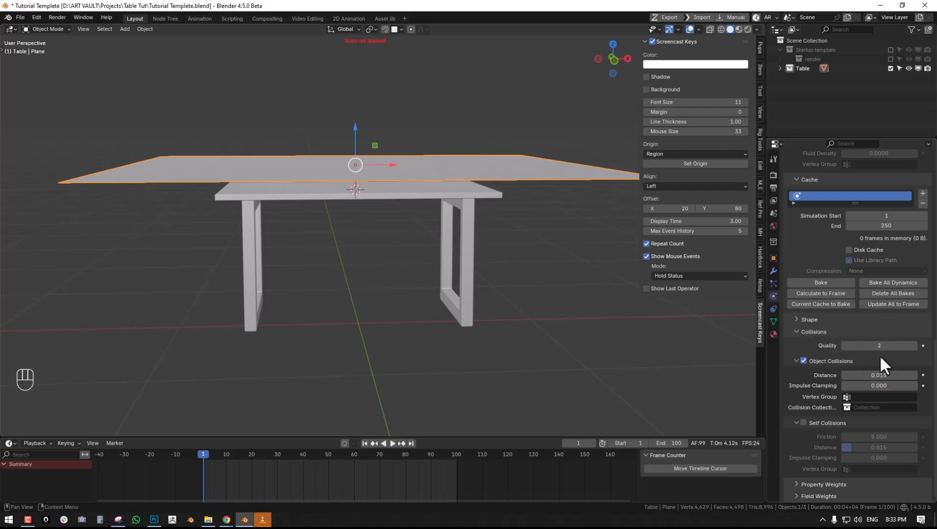
drag(873, 348, 874, 347)
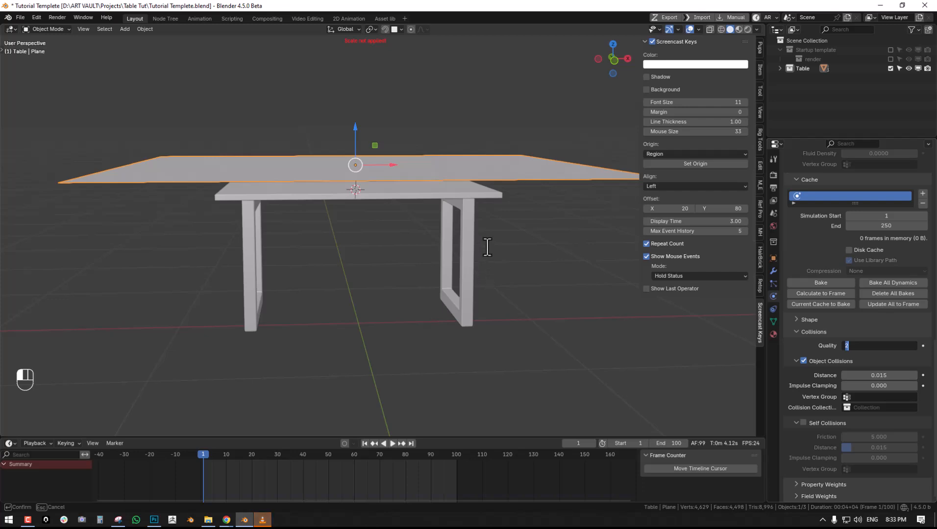
text(8)
key(Return)
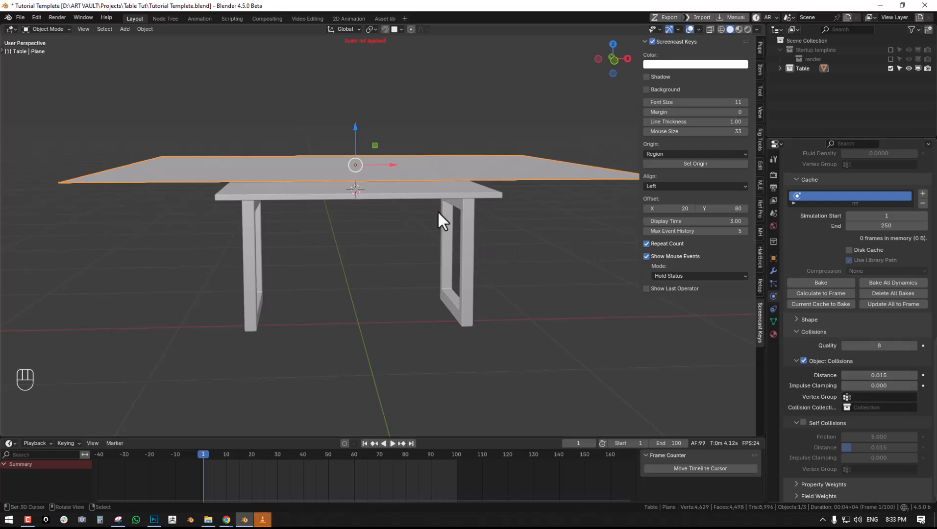
- Enable Self Collisions on the cloth and set the self-collision distance to 0.001
middle_drag(437, 212, 462, 217)
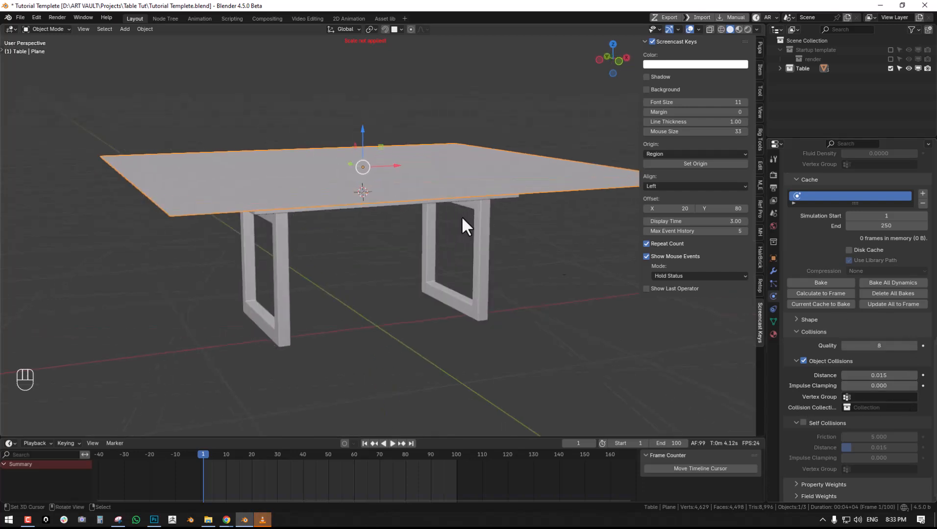
click(803, 422)
middle_drag(442, 247, 431, 244)
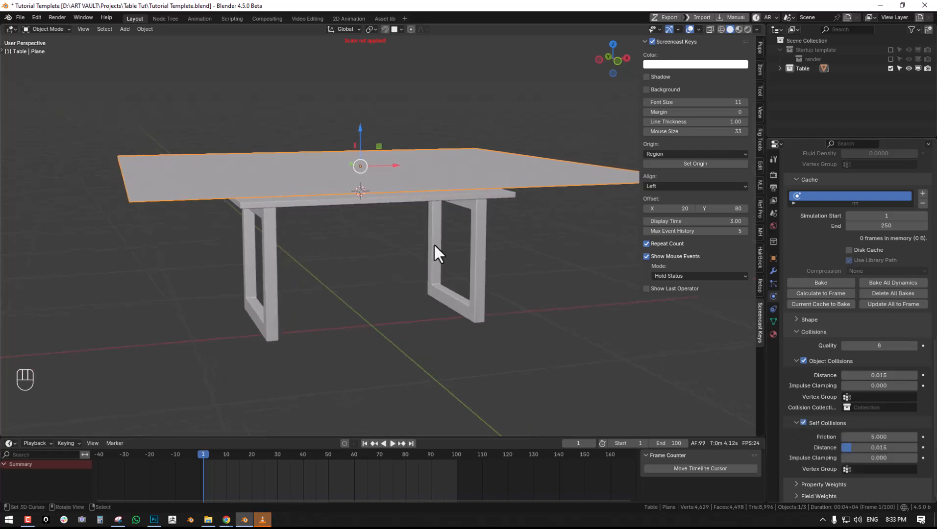
drag(874, 447, 848, 447)
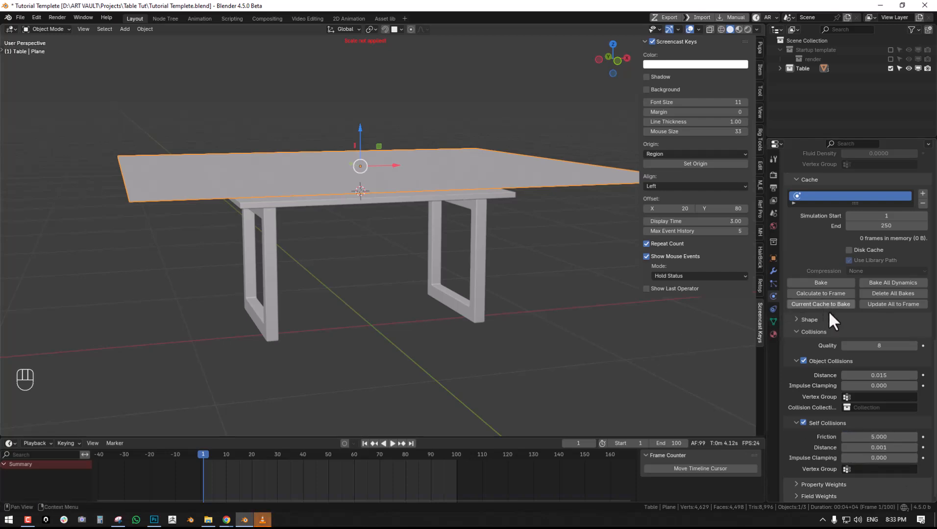
- Set the cloth's Quality Steps to 9
scroll(842, 314, up, 10)
scroll(842, 314, up, 5)
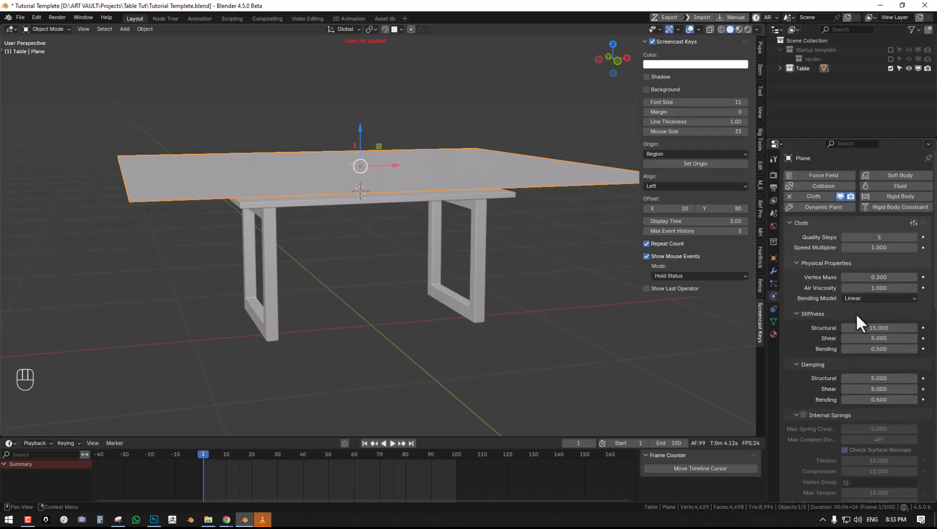
click(879, 237)
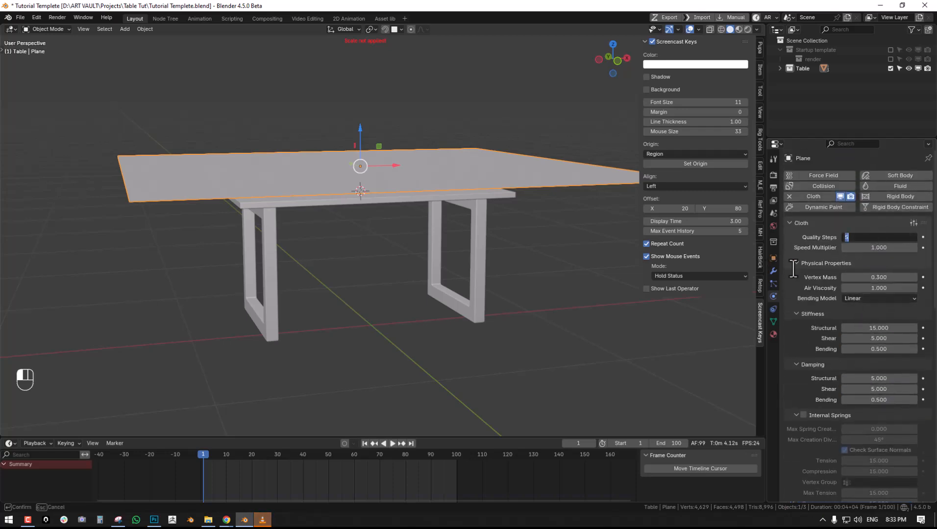
text(9)
key(Return)
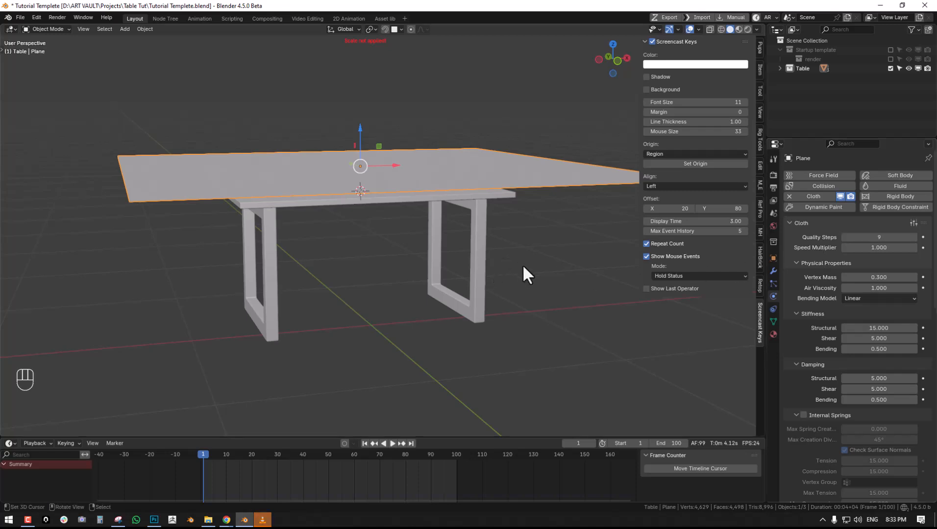
- Play the simulation to check how the cloth drapes with the new collision and quality settings, and return to frame 1
middle_drag(546, 261, 522, 242)
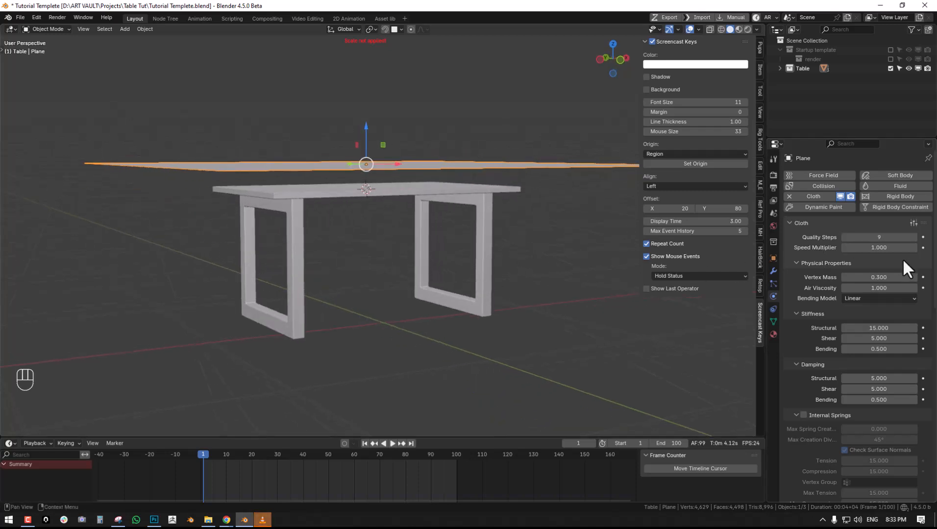
scroll(893, 304, down, 13)
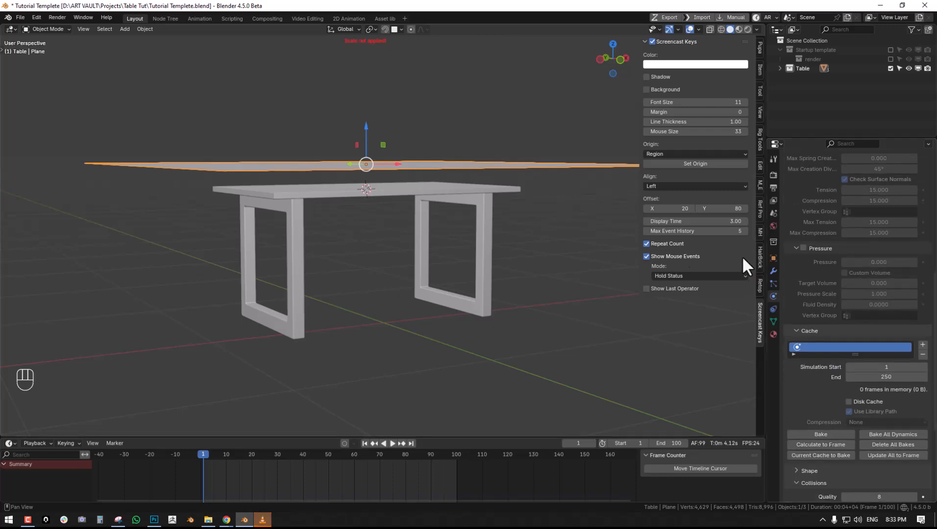
scroll(853, 245, up, 1)
mouse_move(441, 255)
middle_down()
mouse_move(418, 260)
mouse_move(425, 249)
middle_up()
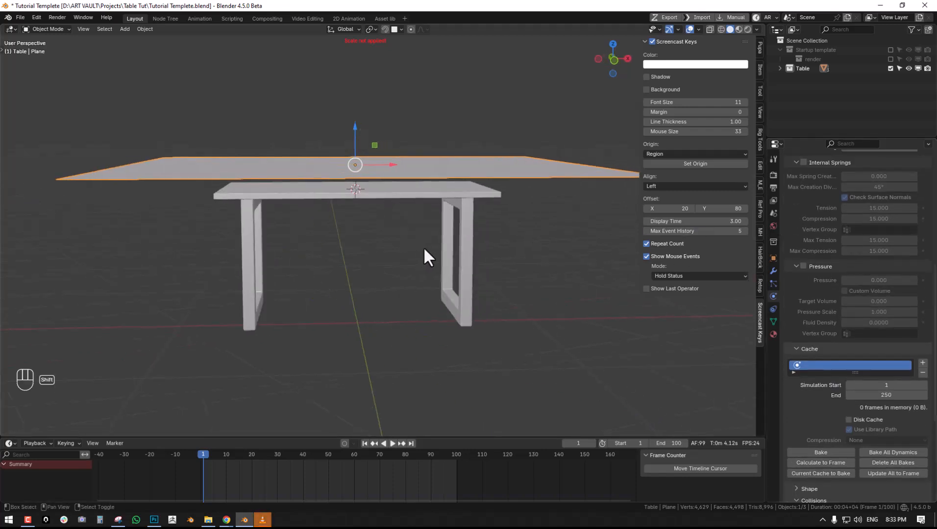
click(393, 443)
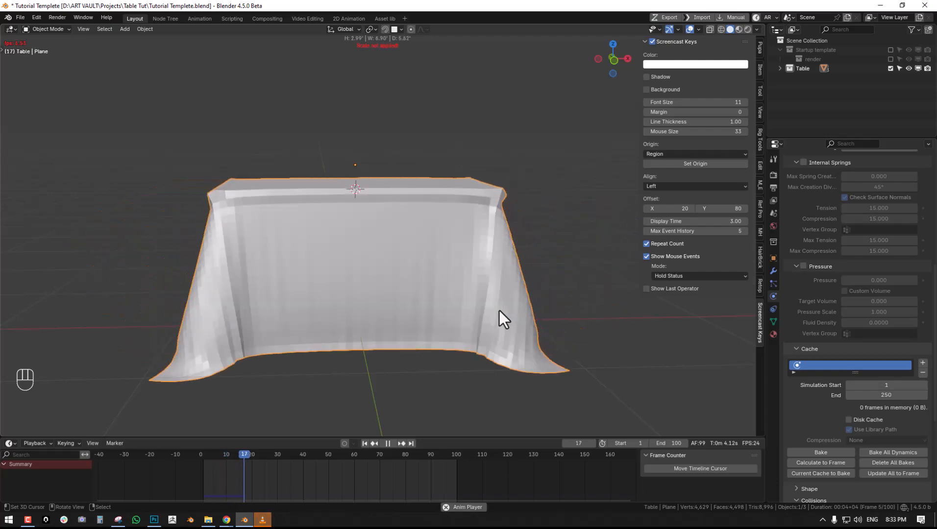
key(shift+space)
key(shift+Left)
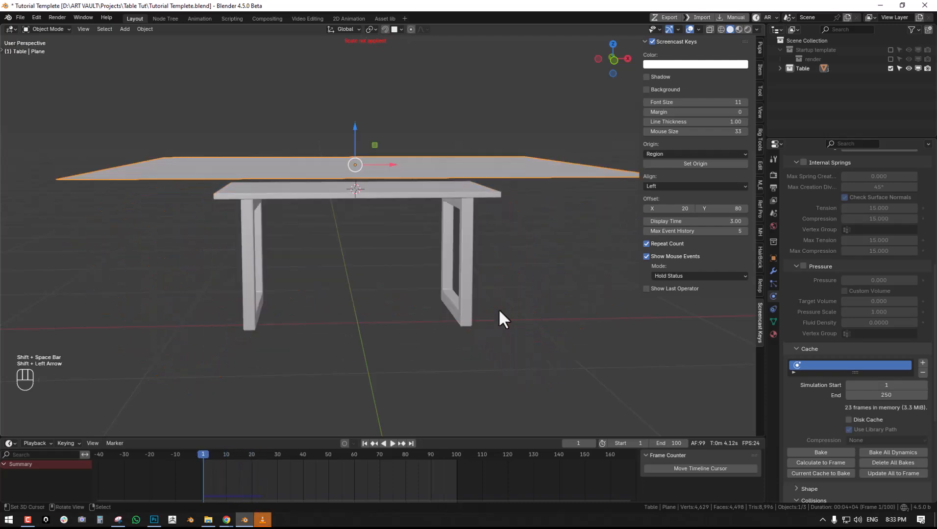
- Subdivide the whole cloth plane once more in Edit Mode and return to Object Mode
key(Tab)
middle_drag(489, 307, 508, 345)
key(Tab)
key(Tab)
key(a)
key(w)
click(503, 236)
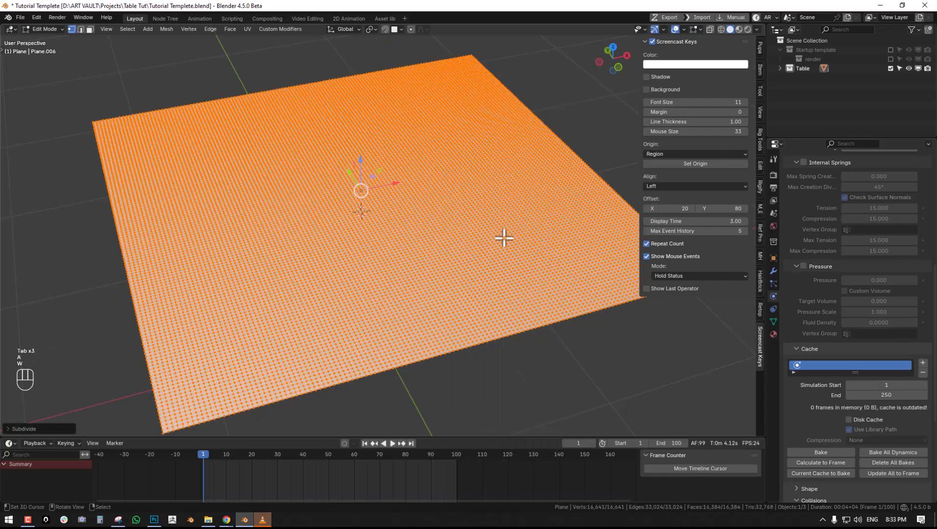
key(Tab)
- Scale the cloth plane down to reduce its overhang around the table and apply its scale
key(s)
click(513, 280)
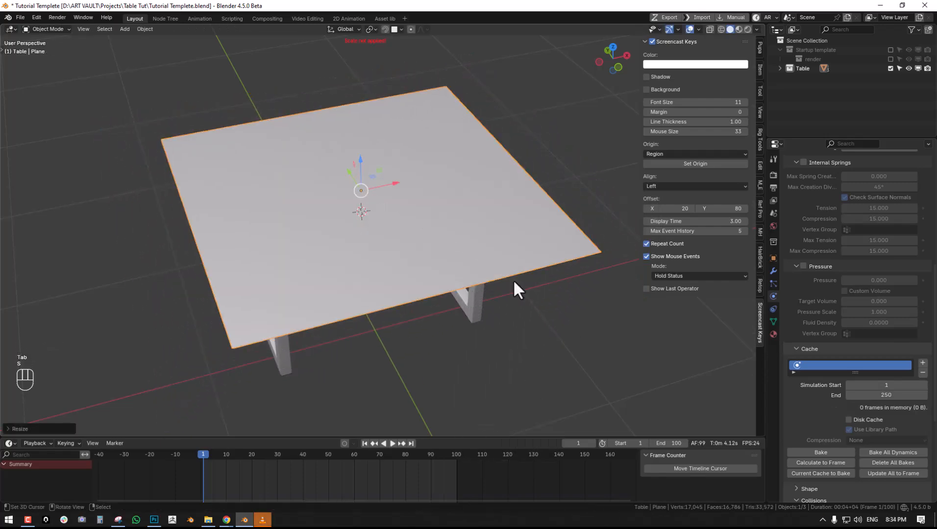
key(s)
ctrl+click(592, 250)
middle_drag(427, 249, 457, 200)
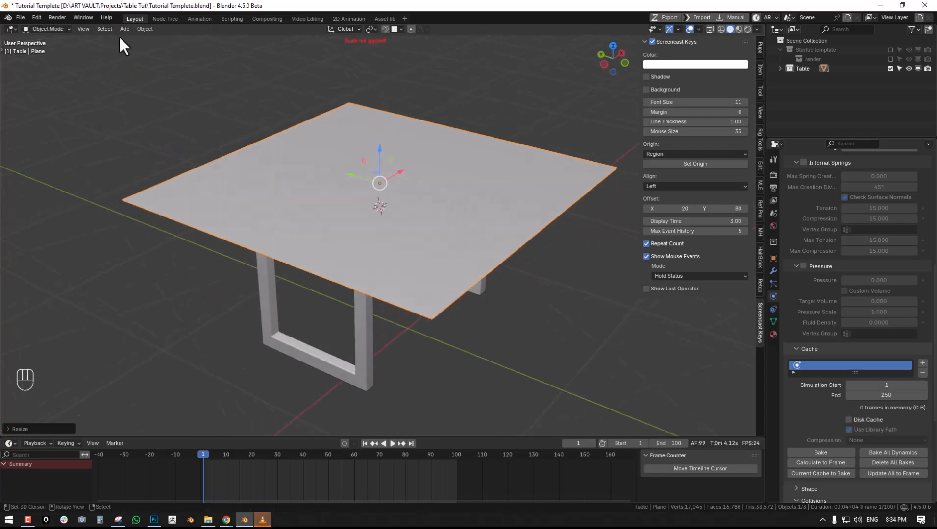
click(142, 29)
mouse_move(159, 76)
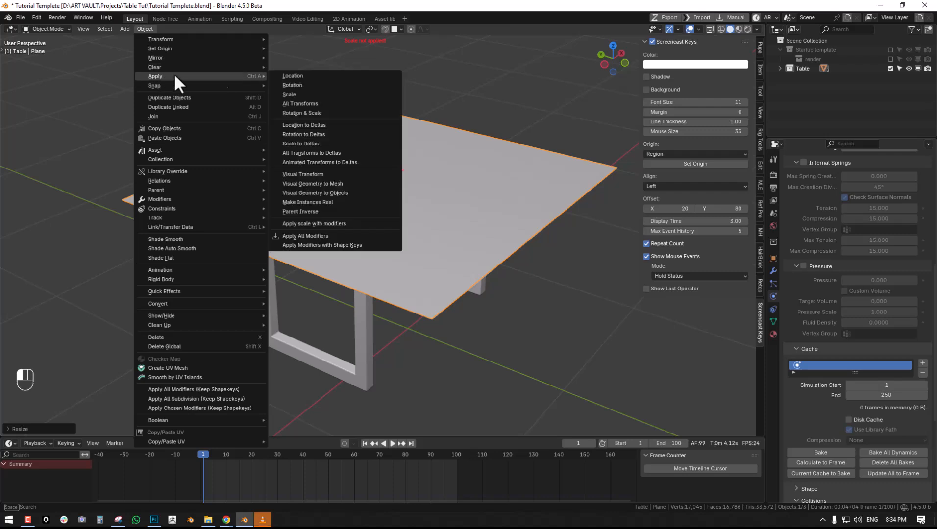
click(316, 94)
middle_drag(428, 171, 392, 171)
key(s)
click(446, 205)
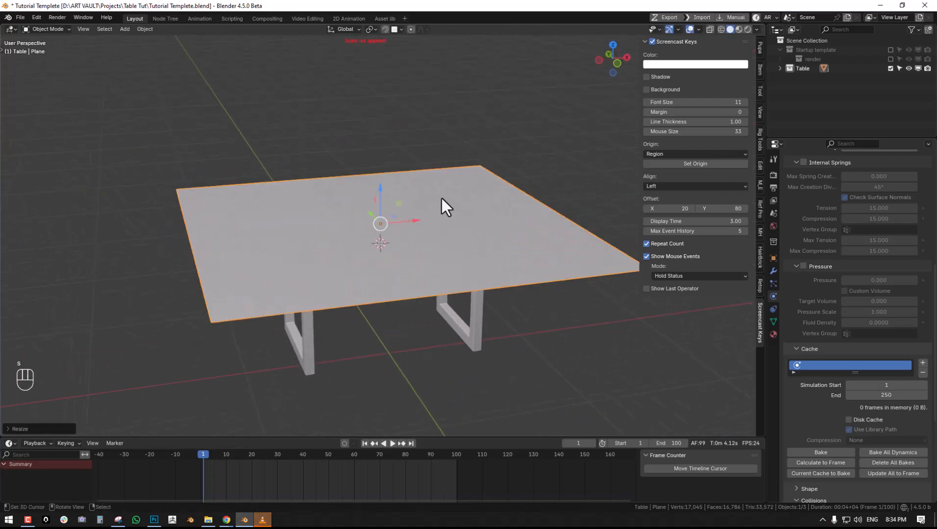
key(ctrl+z)
- Play the simulation with the denser, resized cloth to check the drape, and return to the first frame
mouse_move(404, 211)
middle_down()
mouse_move(407, 225)
mouse_move(420, 221)
middle_up()
key(shift+space)
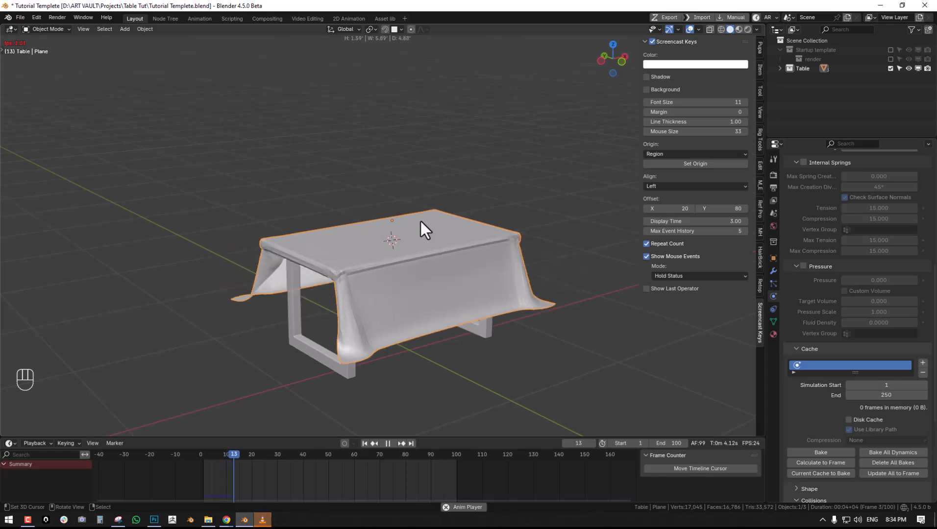
key(shift+space)
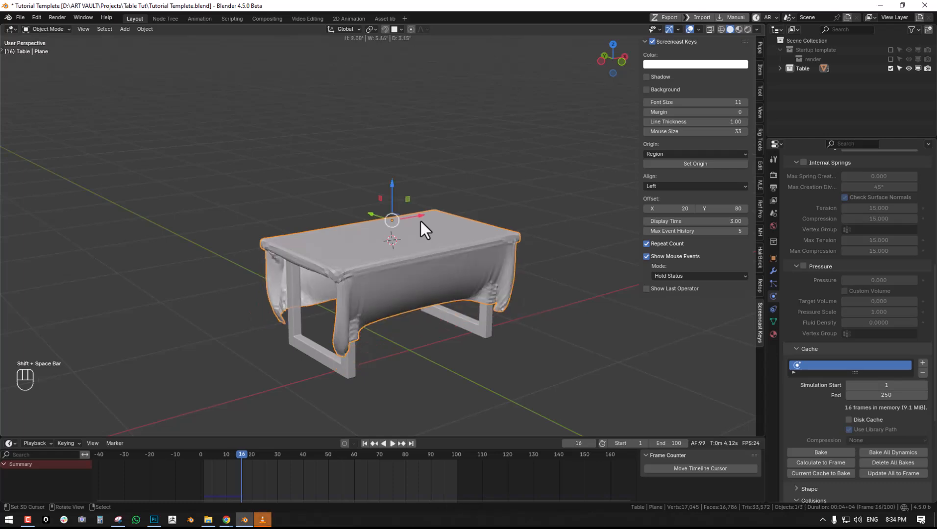
key(shift+Left)
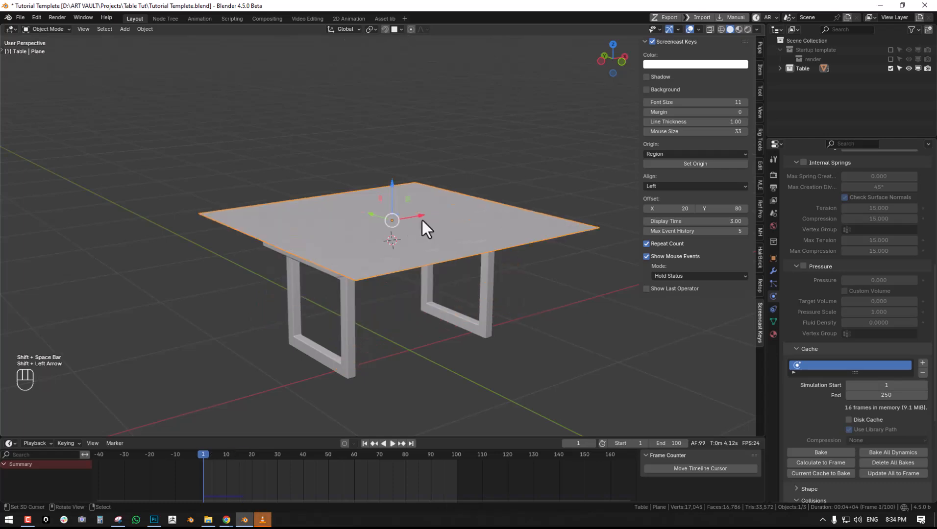
- Scale the cloth plane along the X axis and run the simulation to frame 83
middle_drag(421, 220, 486, 260)
key(s)
key(x)
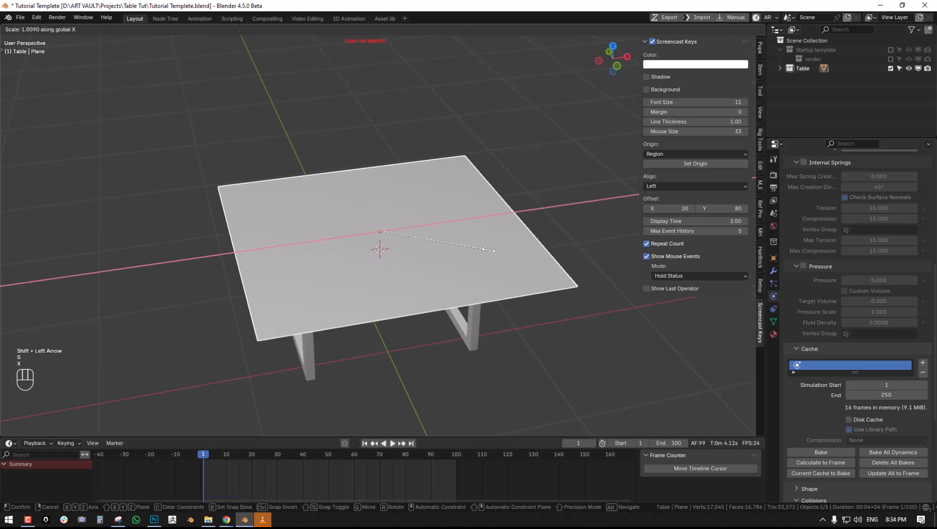
click(134, 214)
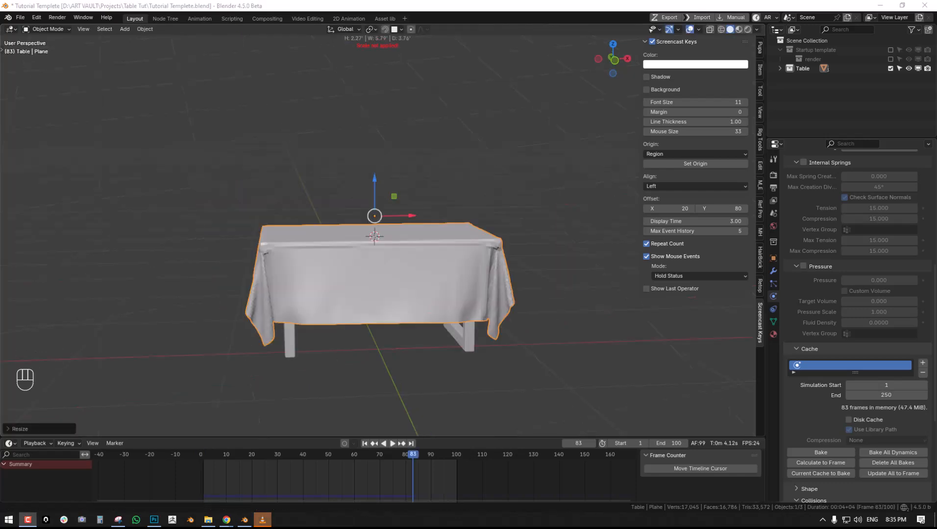
- Apply the Cloth modifier to the draped plane at frame 83
middle_drag(475, 228, 140, 58)
click(774, 271)
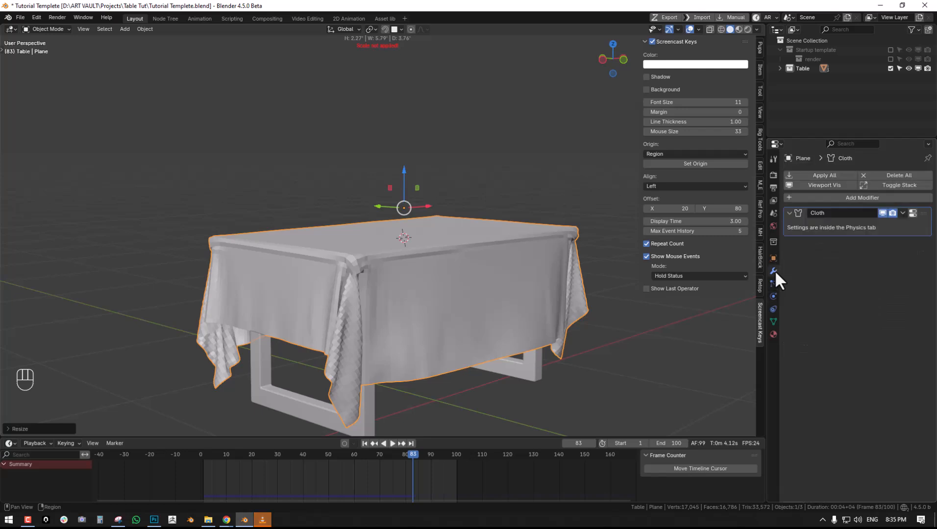
click(903, 212)
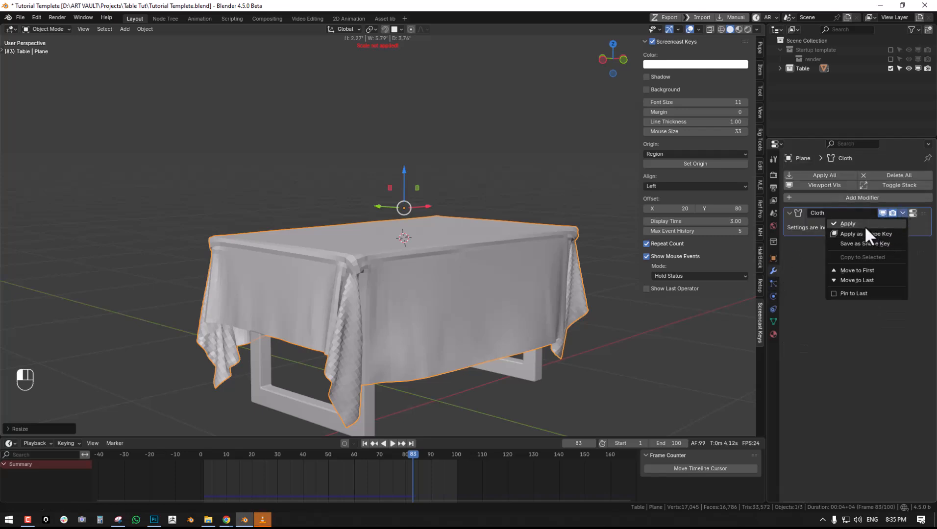
click(865, 225)
- Inspect the tablecloth's mesh in Edit Mode, and shade the object smooth in Object Mode
middle_drag(360, 199, 455, 189)
key(Tab)
key(alt+a)
middle_drag(388, 178, 438, 199)
key(Tab)
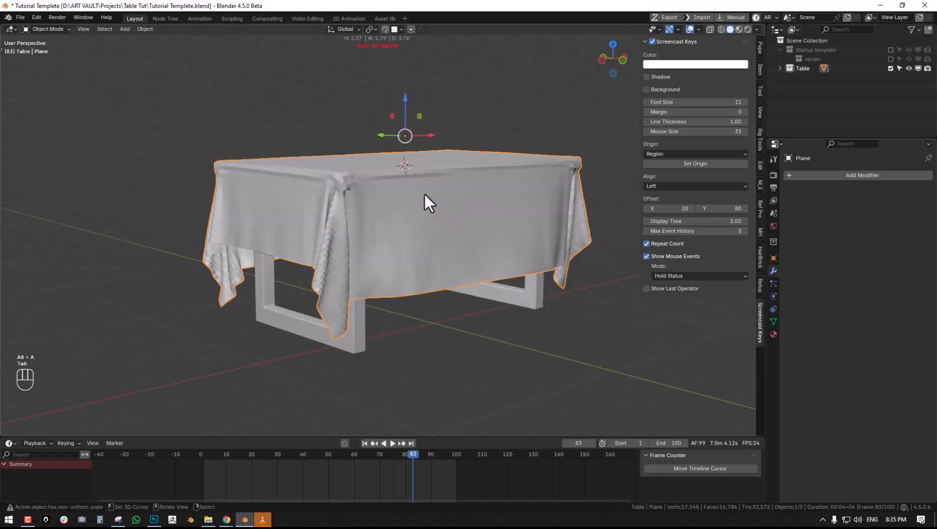
click(145, 29)
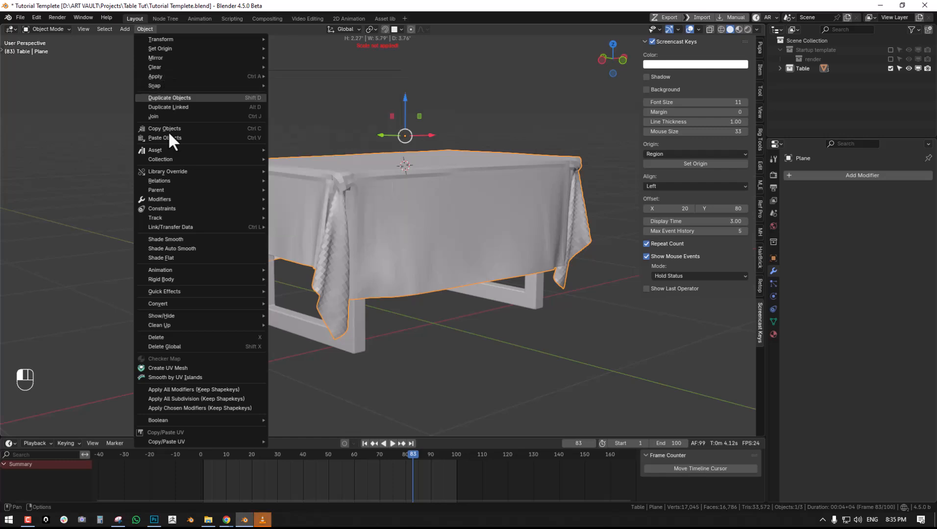
click(173, 239)
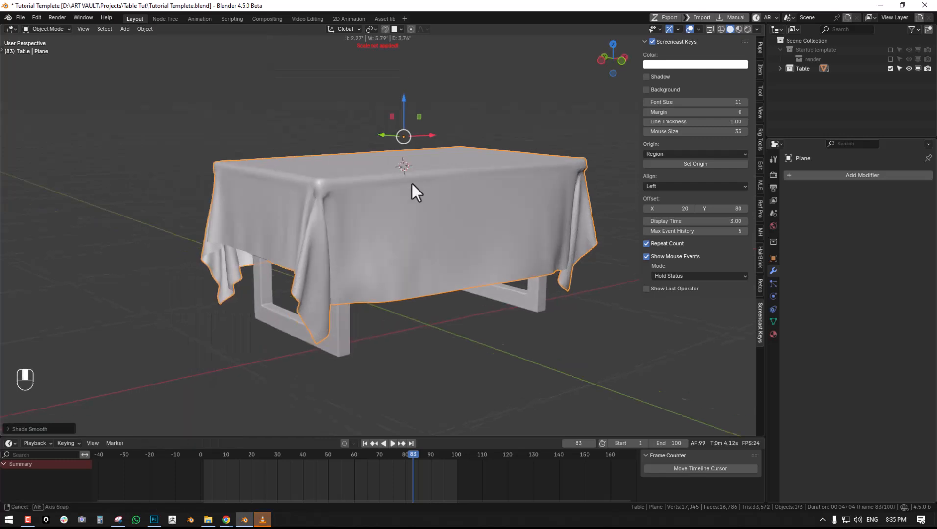
- Enter Sculpt Mode on the tablecloth, resize the brush and try a stroke near the front corner
click(40, 29)
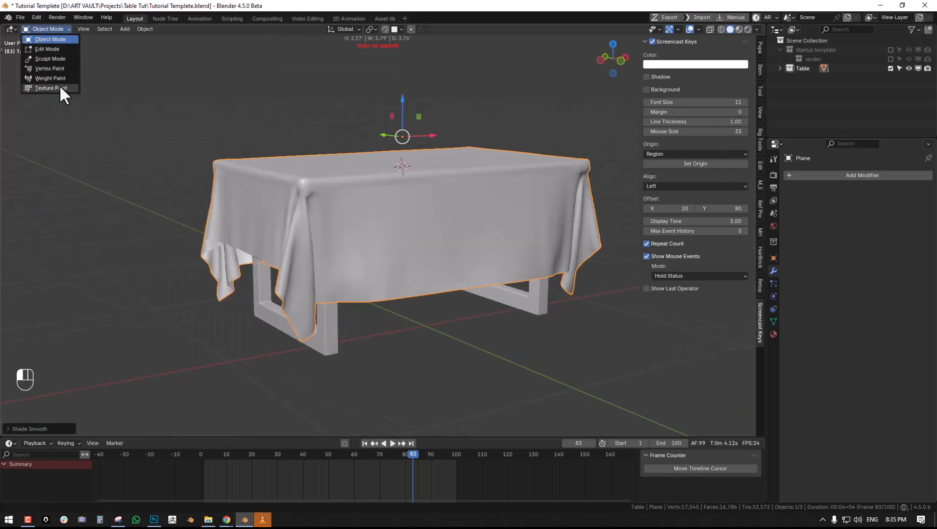
click(49, 58)
key(f)
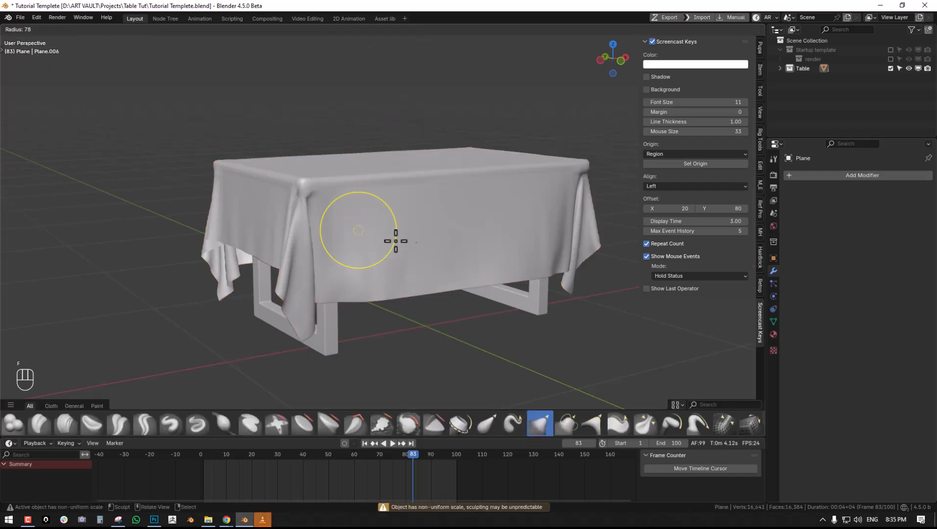
click(310, 188)
middle_drag(317, 200, 376, 205)
scroll(376, 205, up, 3)
mouse_move(411, 220)
mouse_down()
mouse_move(419, 226)
mouse_move(385, 230)
mouse_move(379, 222)
mouse_up()
key(ctrl+z)
- Try sculpt strokes along the tablecloth's hanging sides and undo the last one
scroll(398, 196, down, 5)
mouse_move(429, 208)
middle_down()
mouse_move(387, 203)
mouse_move(393, 220)
mouse_move(519, 142)
mouse_move(480, 165)
middle_up()
scroll(393, 219, up, 4)
scroll(441, 176, down, 5)
shift+drag(480, 165, 481, 162)
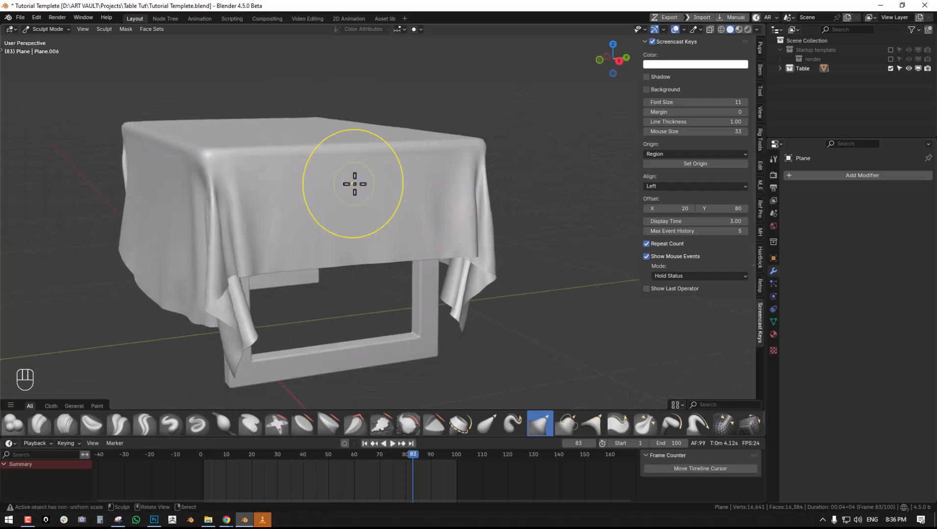
middle_drag(354, 184, 414, 182)
shift+middle_drag(308, 171, 478, 172)
mouse_move(292, 176)
middle_down()
mouse_move(404, 182)
mouse_move(428, 201)
mouse_move(534, 188)
middle_up()
scroll(421, 192, down, 5)
key(ctrl+z)
key(ctrl+Tab)
click(382, 200)
key(alt+a)
scroll(536, 211, up, 1)
key(ctrl+Tab)
click(545, 269)
scroll(518, 199, up, 3)
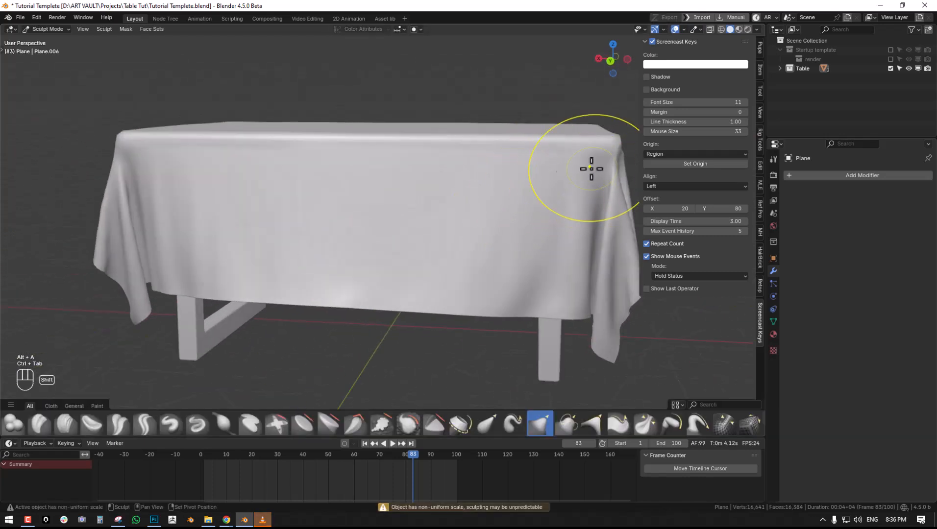
- Return the tablecloth to Object Mode and apply its rotation and scale
key(ctrl+Tab)
click(335, 169)
key(alt+a)
scroll(387, 179, down, 3)
middle_drag(442, 193, 401, 211)
right_click(335, 215)
key(ctrl+a)
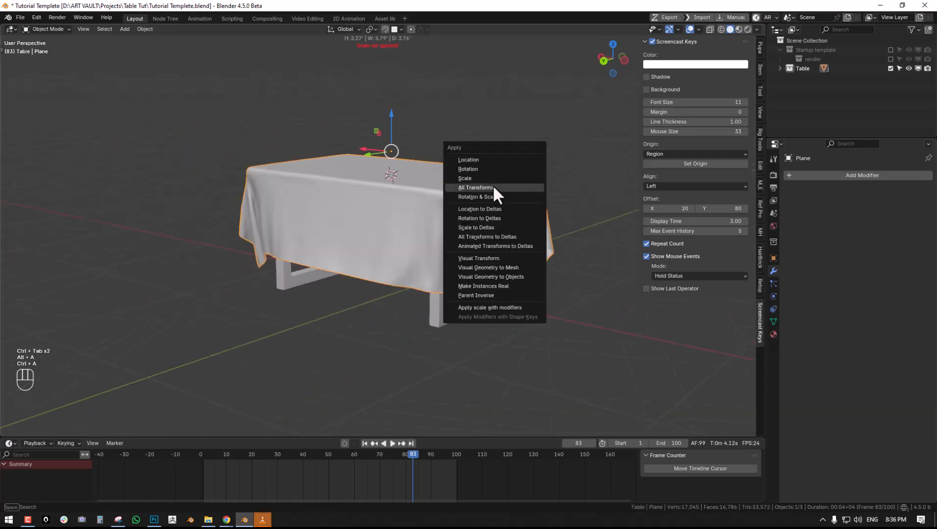
click(492, 197)
- Unwrap the tablecloth's whole mesh with the Minimum Stretch method and return to Object Mode
middle_drag(492, 197, 401, 165)
key(Tab)
key(a)
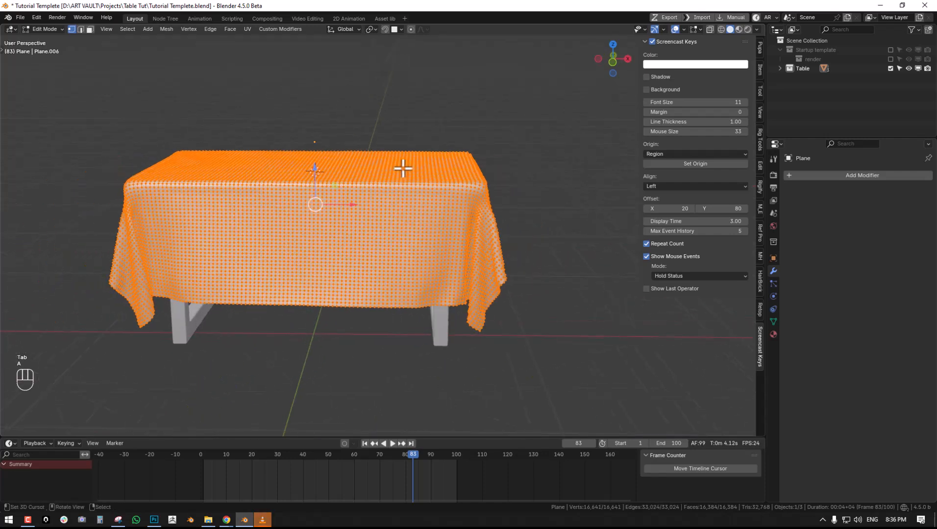
key(u)
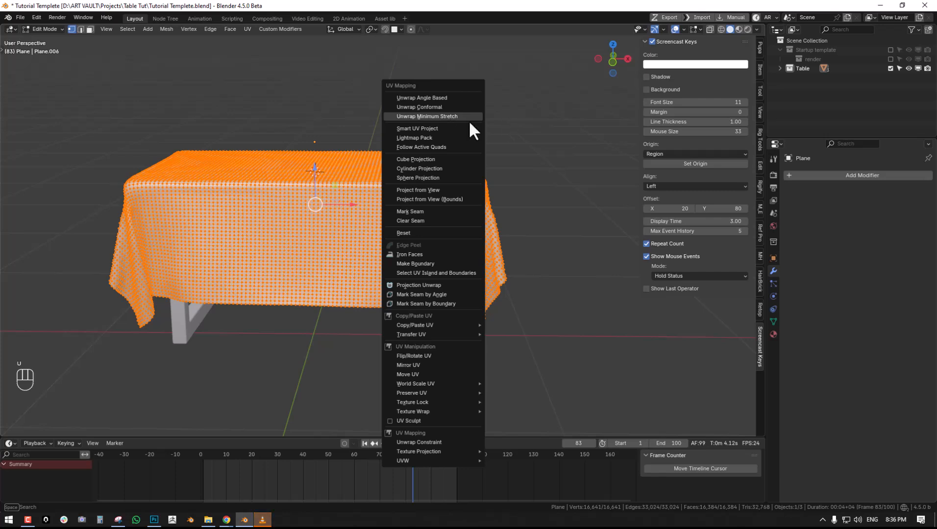
click(428, 116)
key(Tab)
- Split the 3D viewport to open a UV Editor beside it, with the tablecloth in Edit Mode
drag(760, 34, 417, 86)
key(shift+F10)
key(shift+F10)
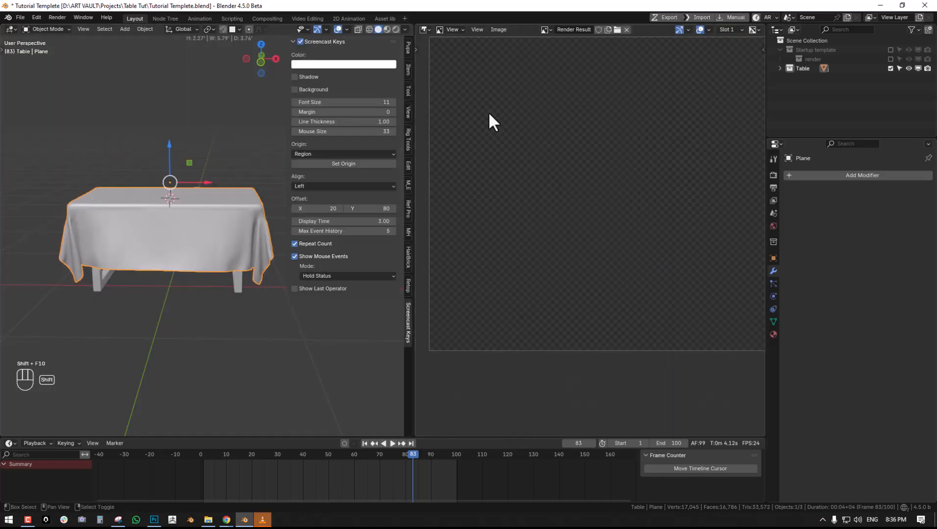
click(627, 30)
key(Tab)
key(Tab)
key(Tab)
- Examine the tablecloth's unwrapped UV layout, with the whole mesh selected, for stretching and pinching
scroll(604, 201, up, 1)
middle_drag(604, 201, 498, 201)
scroll(618, 177, up, 3)
scroll(586, 252, up, 3)
middle_drag(627, 174, 597, 258)
scroll(590, 267, up, 3)
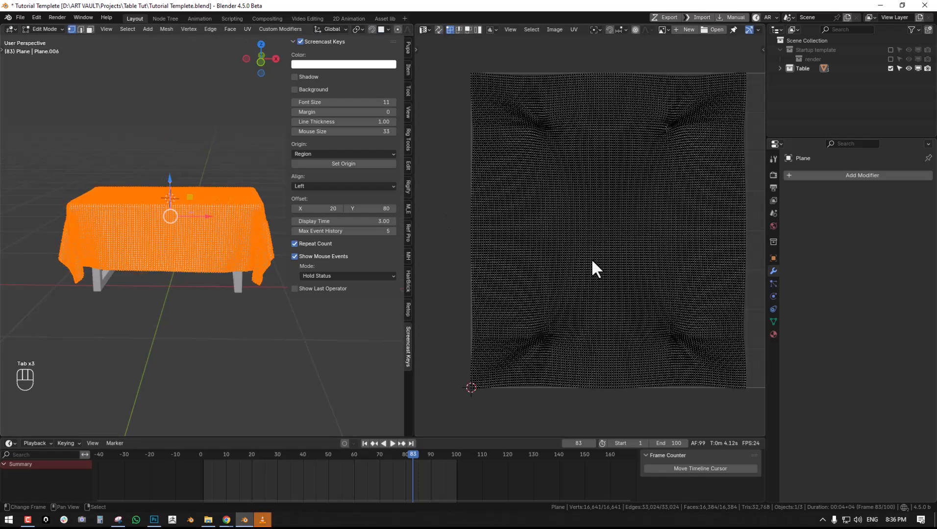
middle_drag(564, 307, 555, 261)
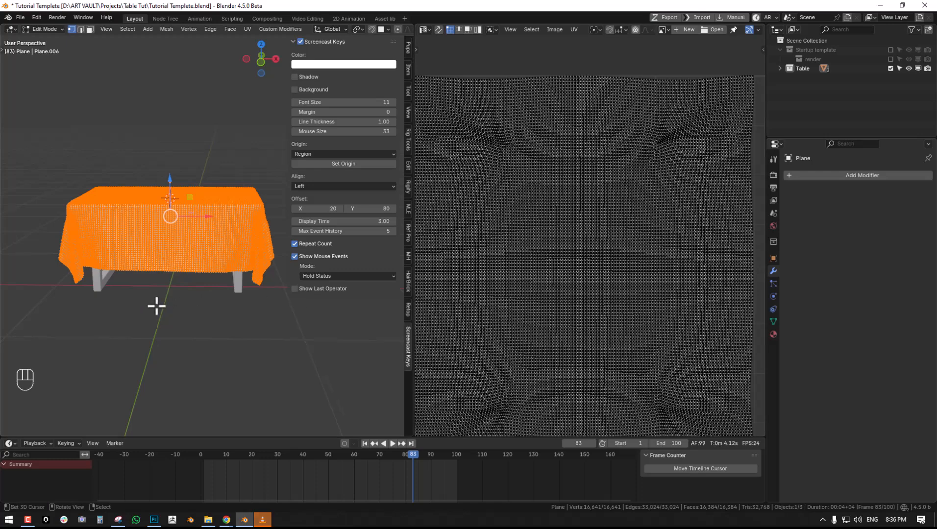
middle_drag(155, 306, 195, 305)
scroll(195, 306, up, 2)
middle_drag(137, 237, 162, 237)
key(a)
scroll(591, 199, down, 3)
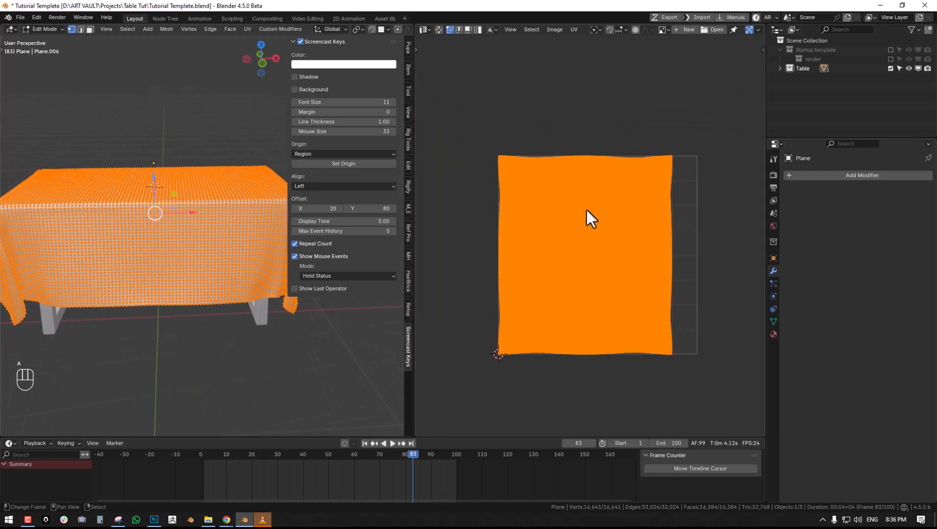
scroll(593, 189, up, 5)
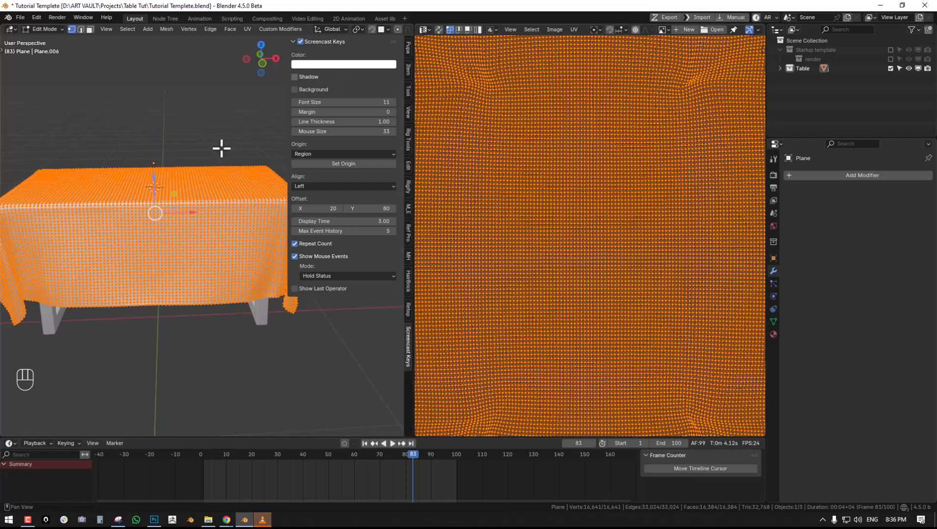
- Return the tablecloth to Object Mode and close the UV Editor area, restoring the full-width 3D view
key(Tab)
drag(413, 23, 490, 27)
middle_drag(371, 129, 422, 124)
key(alt+a)
click(357, 157)
middle_drag(357, 156, 357, 178)
key(KP_Divide)
key(KP_Divide)
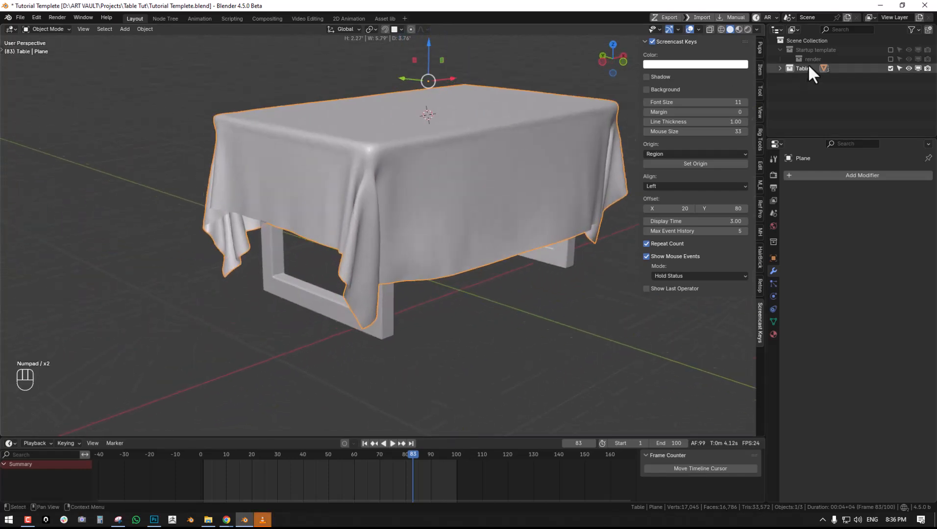
- Enable the Startup template collection and look through the scene camera
click(890, 49)
mouse_move(422, 140)
middle_down()
mouse_move(382, 154)
mouse_move(432, 141)
mouse_move(405, 136)
middle_up()
key(alt+a)
key(KP_0)
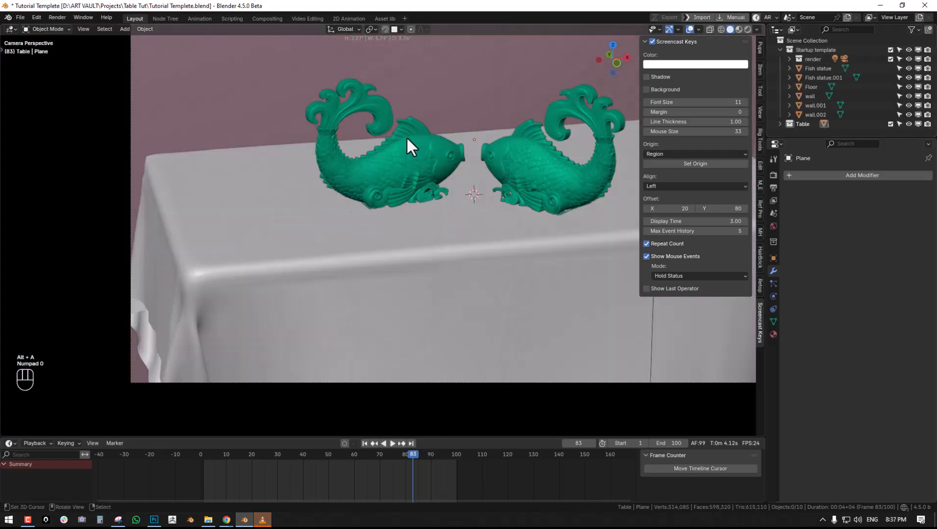
- Adjust the camera's framing of the covered table and the two fish statues
key(q)
click(473, 142)
scroll(473, 143, down, 2)
scroll(473, 143, up, 1)
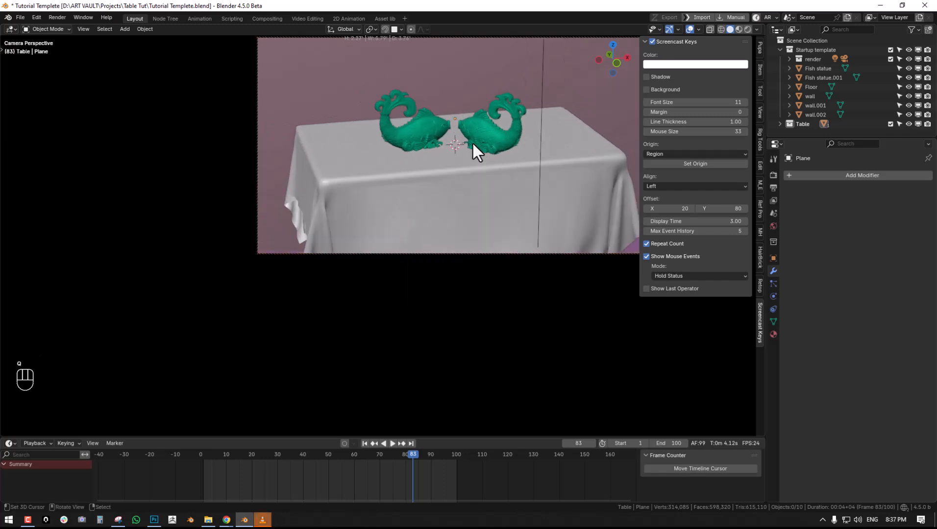
shift+middle_drag(472, 140, 508, 93)
key(q)
click(542, 94)
shift+middle_drag(509, 140, 424, 172)
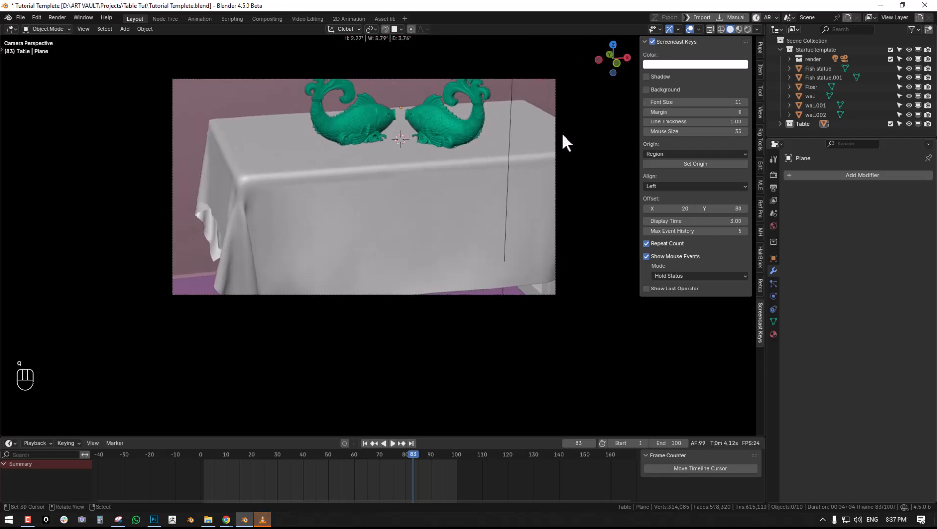
shift+middle_drag(352, 205, 414, 229)
scroll(441, 213, up, 2)
shift+middle_drag(485, 191, 419, 208)
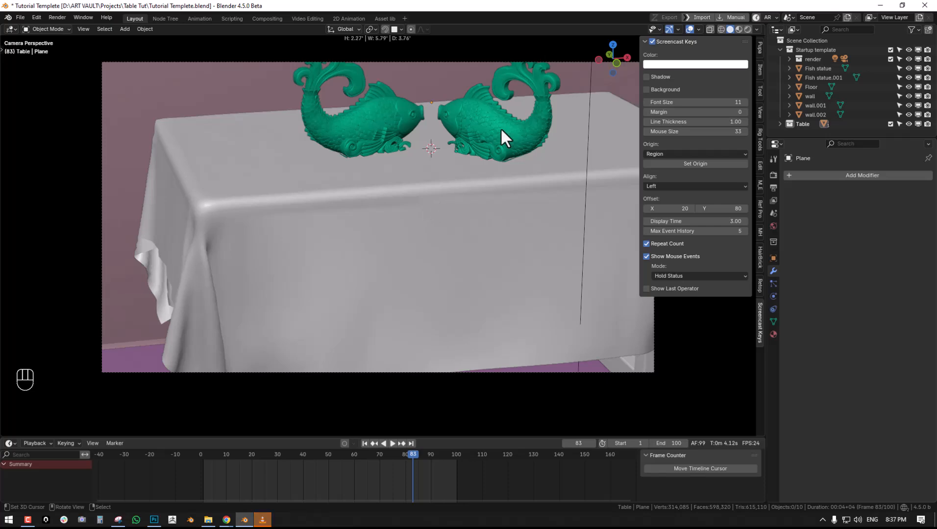
- Select the tablecloth and isolate it in local view
right_click(500, 128)
middle_drag(378, 149, 409, 140)
scroll(375, 151, up, 2)
shift+right_click(383, 147)
drag(409, 117, 410, 116)
middle_drag(358, 210, 402, 215)
key(alt+a)
right_click(364, 232)
scroll(387, 236, up, 2)
key(KP_Divide)
- Select the isolated tablecloth and examine the thickness of its hanging corners and lower edges
scroll(402, 218, up, 2)
key(alt+a)
middle_drag(357, 237, 387, 238)
scroll(387, 237, up, 2)
middle_drag(299, 140, 297, 183)
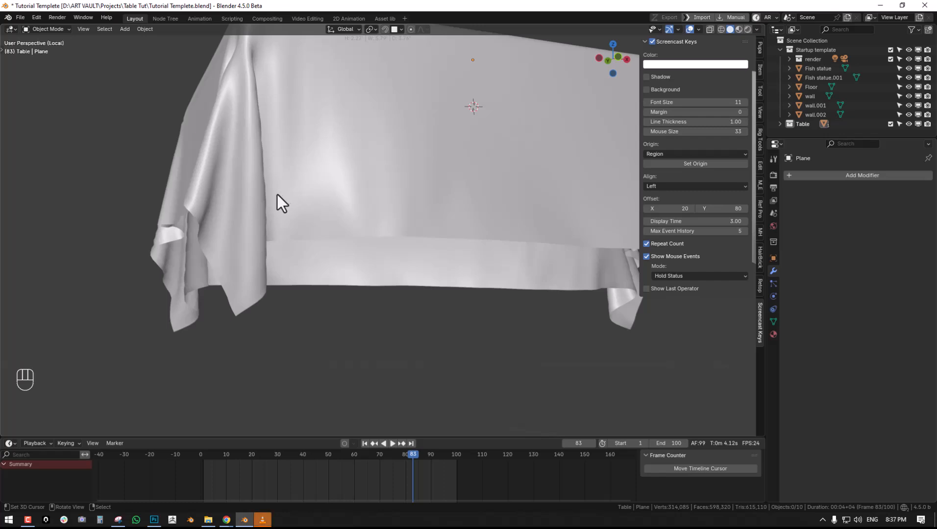
right_click(200, 210)
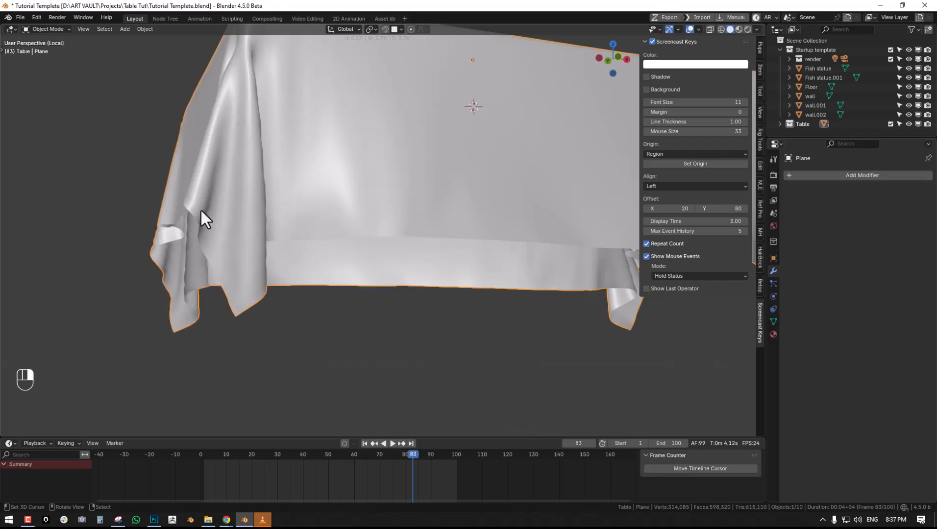
middle_drag(286, 229, 319, 224)
middle_drag(293, 175, 258, 183)
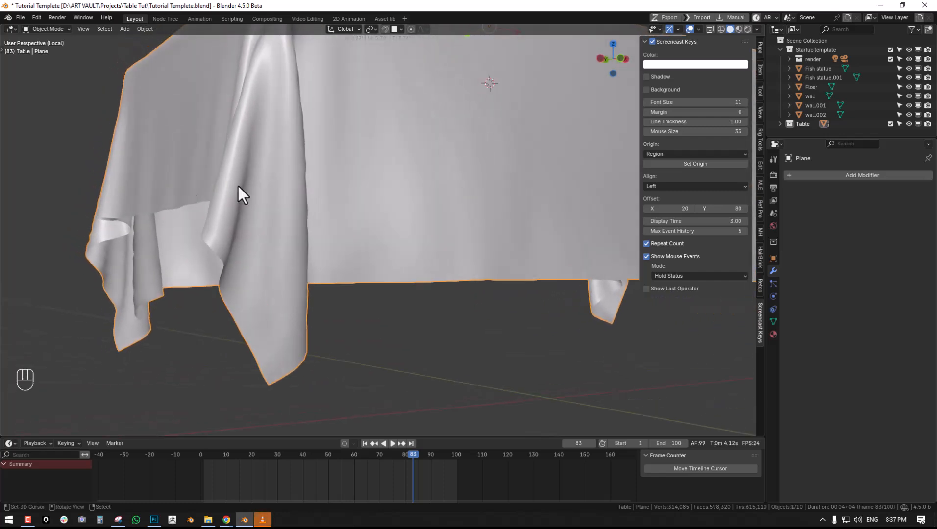
middle_drag(179, 205, 298, 229)
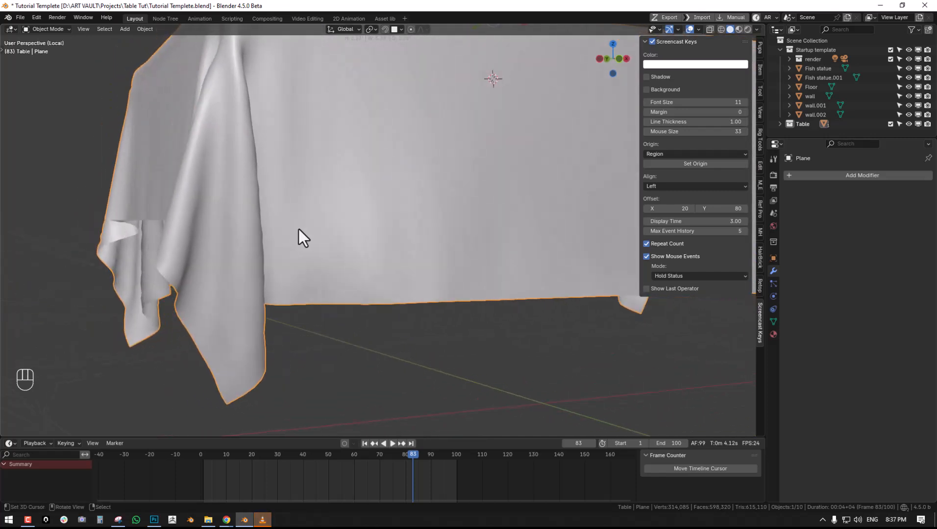
middle_drag(296, 228, 321, 247)
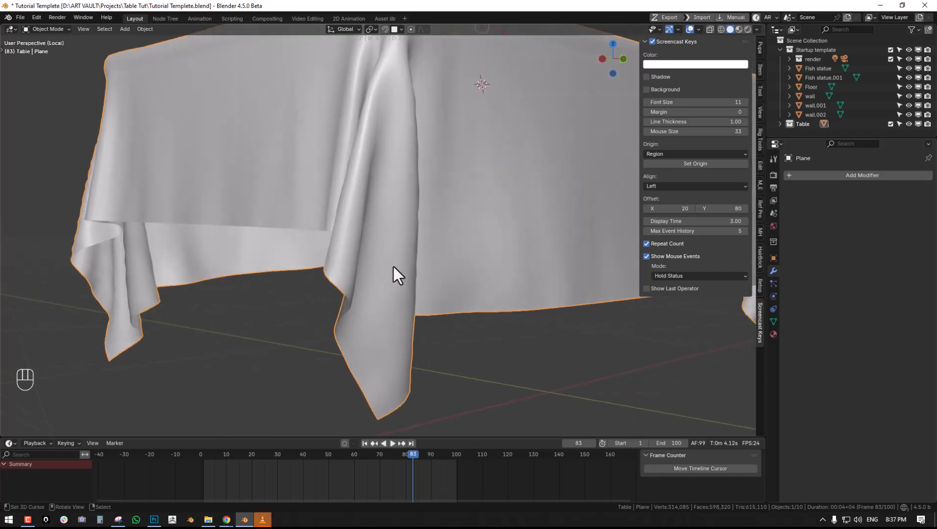
middle_drag(392, 268, 377, 271)
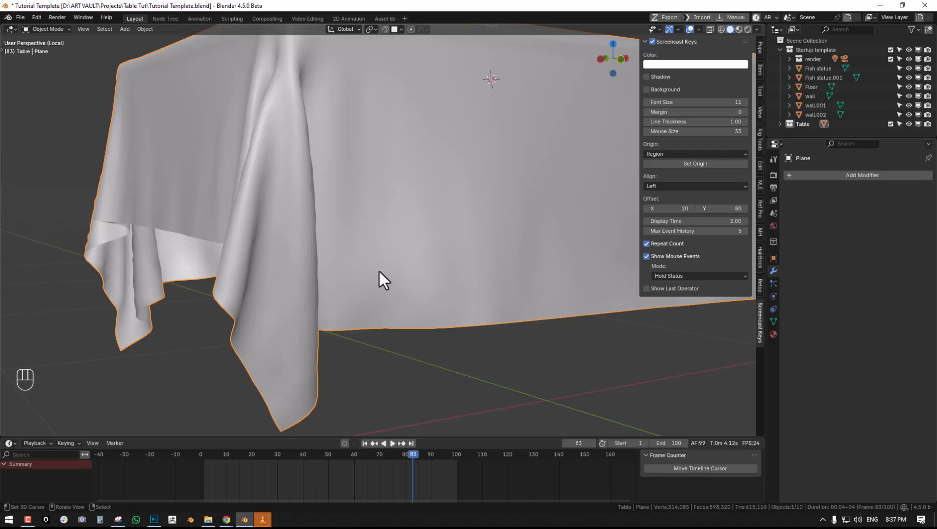
middle_drag(379, 273, 354, 280)
scroll(338, 259, down, 5)
middle_drag(326, 242, 382, 237)
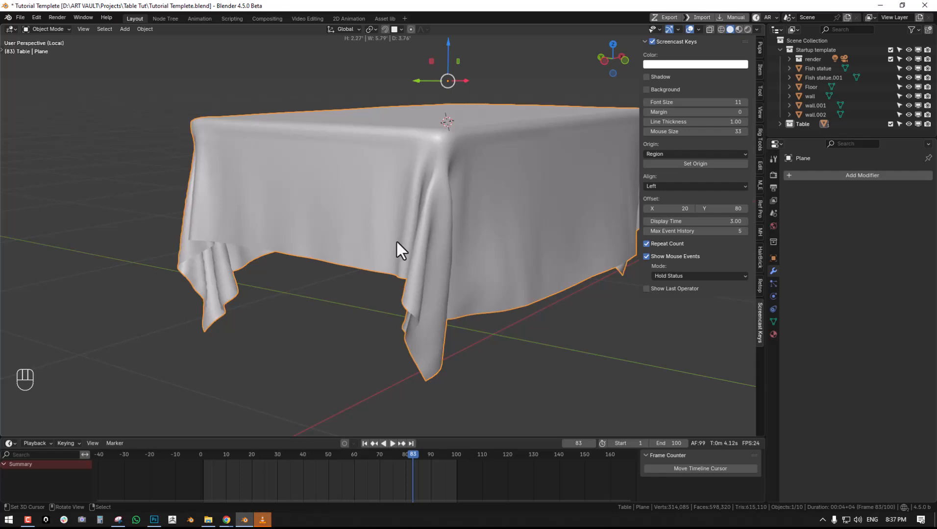
middle_drag(396, 242, 385, 285)
scroll(427, 245, up, 3)
scroll(384, 285, up, 3)
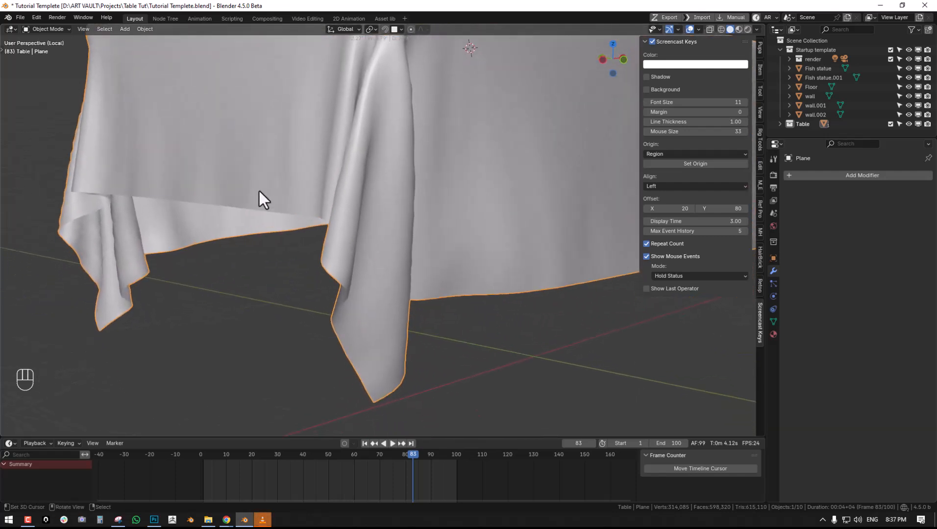
- Add a Solidify modifier to the tablecloth and enable Only Rim
middle_drag(348, 246, 360, 212)
click(858, 173)
click(827, 170)
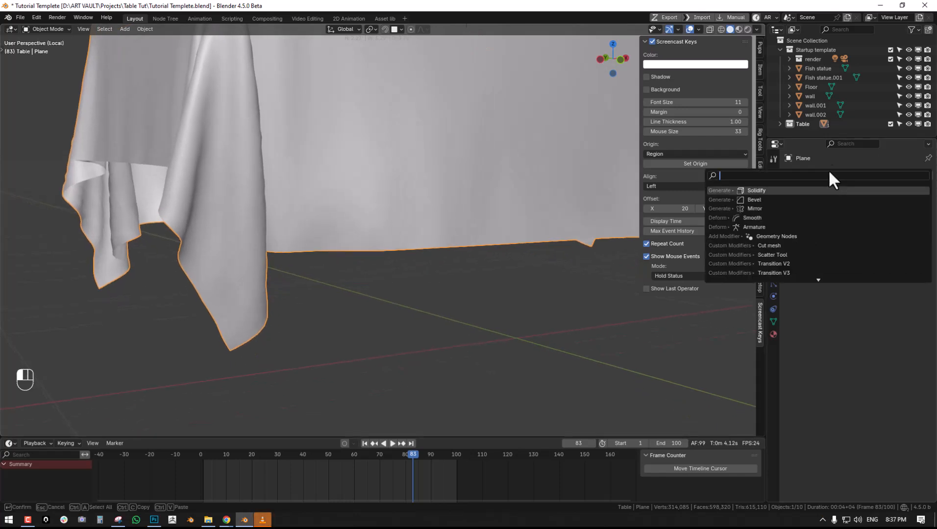
click(776, 191)
middle_drag(353, 223, 518, 258)
key(alt+a)
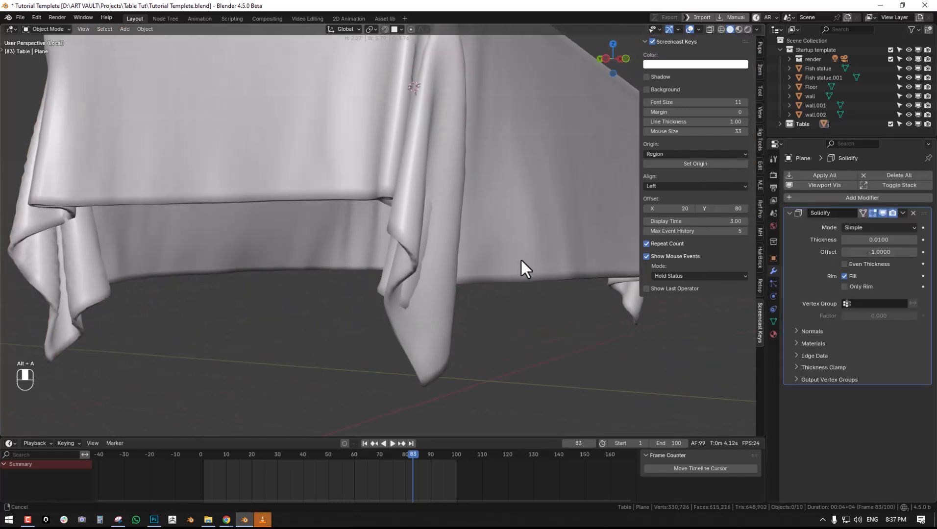
click(853, 286)
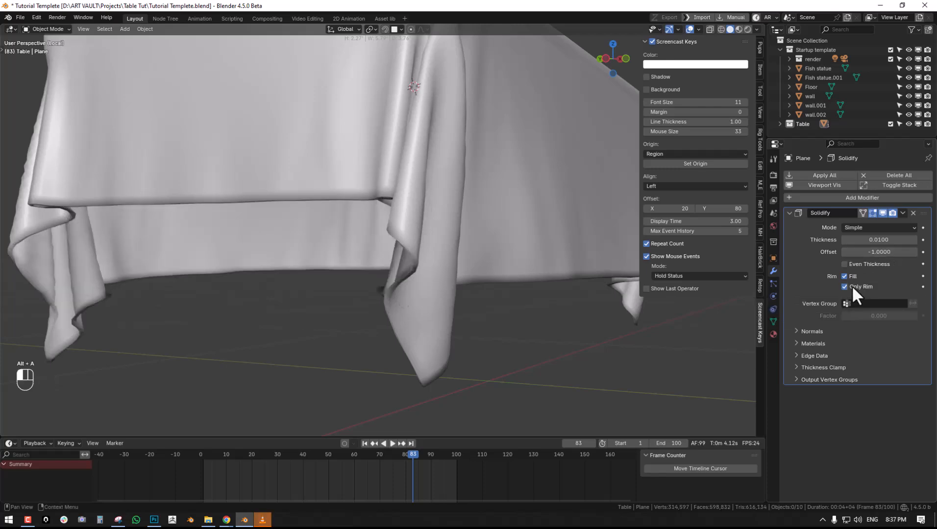
- Set the Solidify thickness to 0.0035 while checking the cloth's rim up close
middle_drag(499, 234, 476, 225)
scroll(563, 220, up, 4)
middle_drag(563, 220, 454, 237)
drag(870, 240, 851, 240)
middle_drag(475, 291, 510, 284)
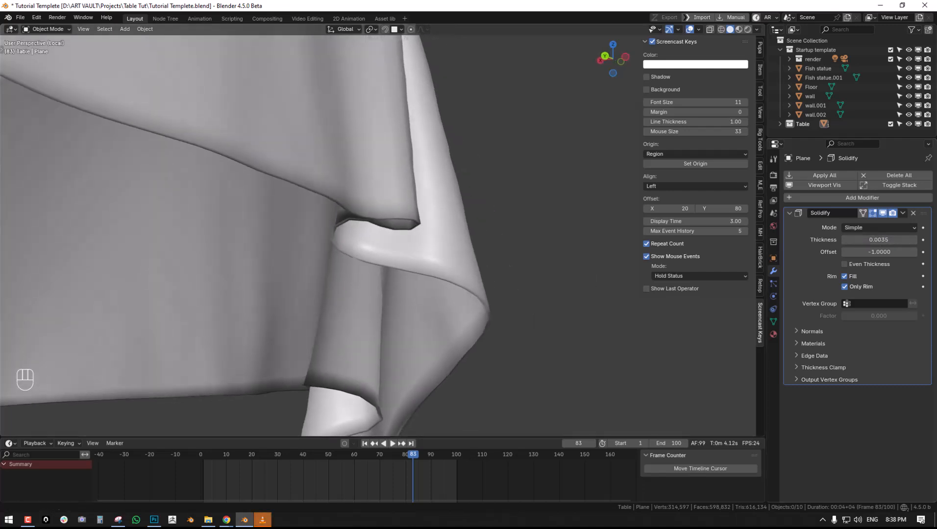
- Duplicate the Solidify modifier and slightly increase the copy's thickness
click(902, 213)
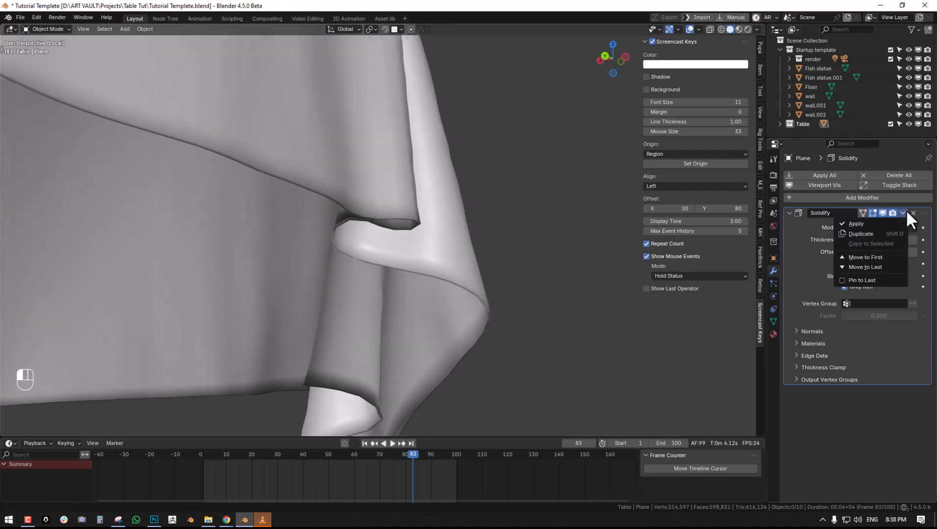
click(877, 239)
middle_drag(416, 281, 434, 274)
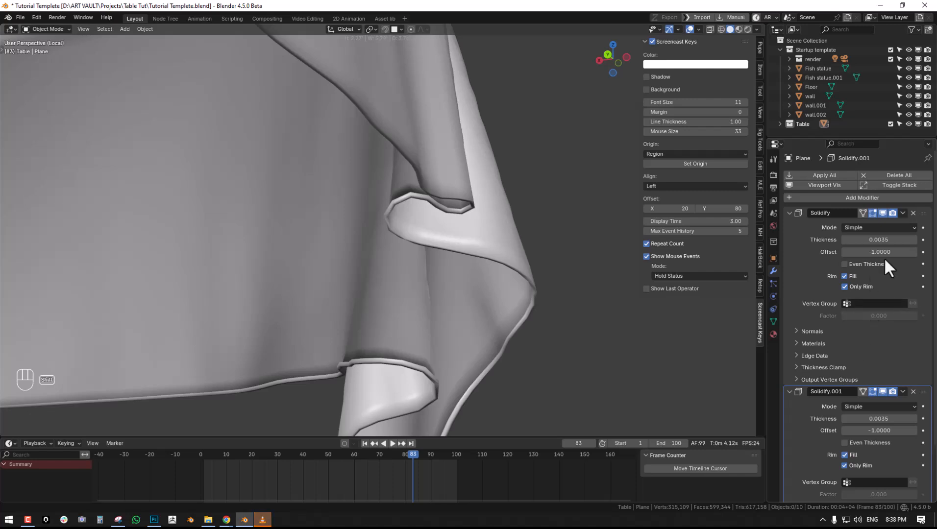
mouse_move(878, 419)
shift+mouse_down()
mouse_move(906, 419)
mouse_move(894, 419)
shift+mouse_up()
- Collapse the settings of both Solidify modifiers and examine the hem around the hanging corners
middle_drag(349, 413, 485, 275)
scroll(377, 269, down, 3)
click(789, 213)
click(789, 226)
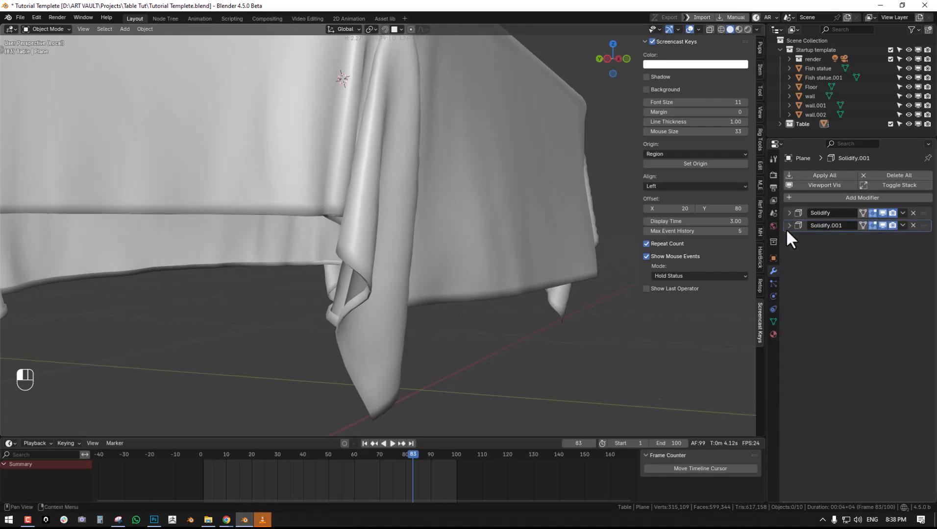
middle_drag(402, 267, 337, 260)
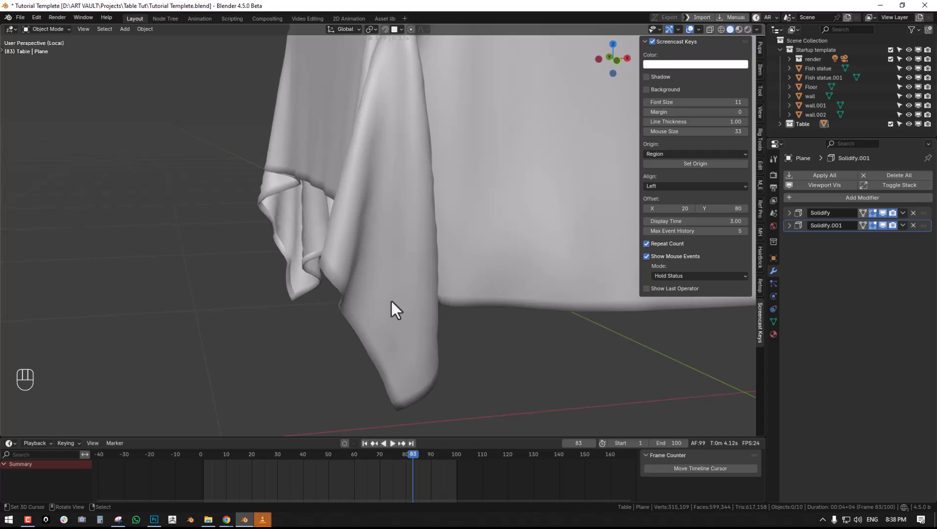
middle_drag(393, 301, 399, 297)
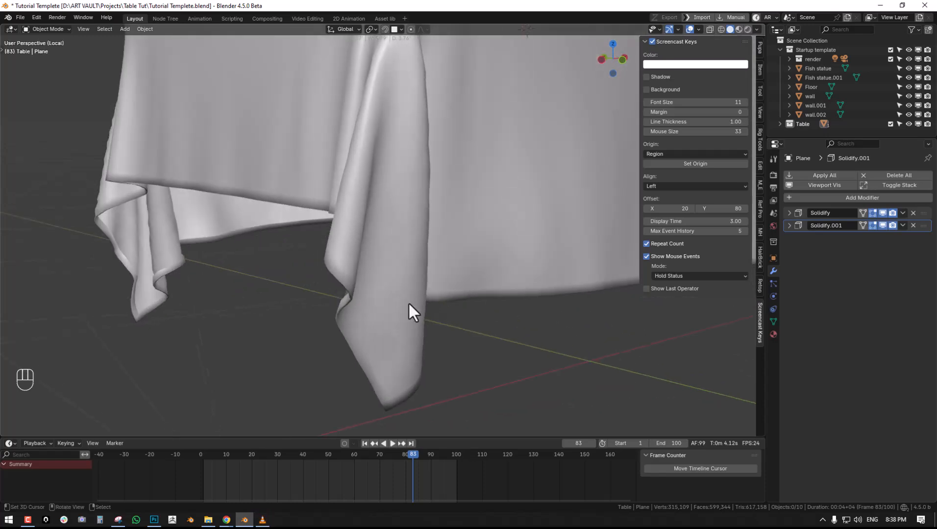
- Enter mesh editing on the tablecloth and cut two edge loops close to its short side's hanging border
click(392, 307)
key(Tab)
key(alt+a)
key(ctrl+r)
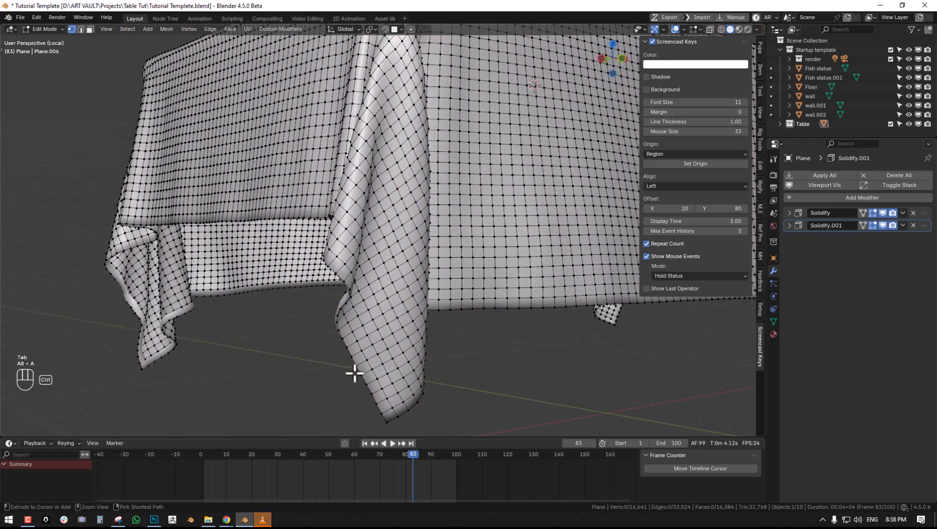
click(358, 362)
click(358, 362)
- Cut two more edge loops close to the border of the tablecloth's long front side
key(ctrl+r)
scroll(442, 305, up, 1)
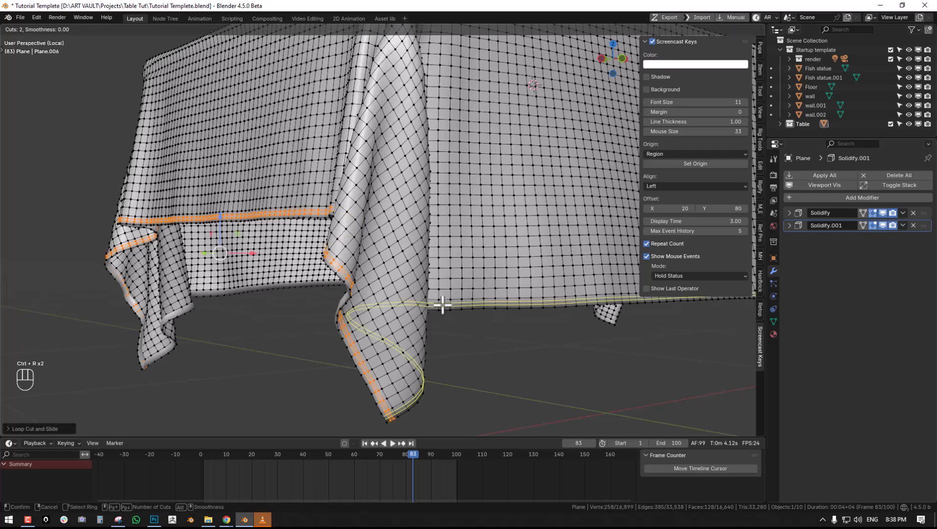
click(442, 305)
key(alt+a)
key(KP_0)
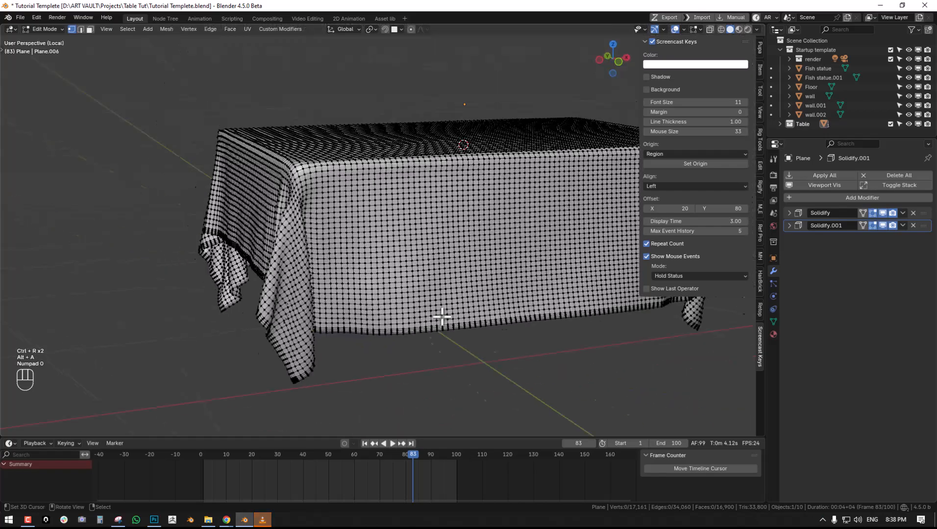
- Select the outermost face loops along the tablecloth's short-side and long front borders
middle_drag(414, 337, 536, 255)
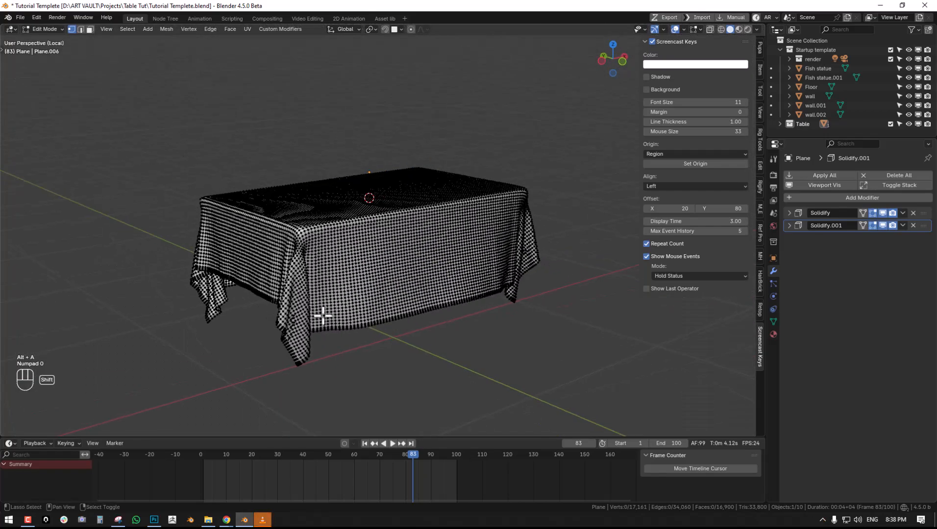
middle_drag(331, 305, 476, 241)
scroll(419, 268, up, 2)
middle_drag(422, 270, 414, 268)
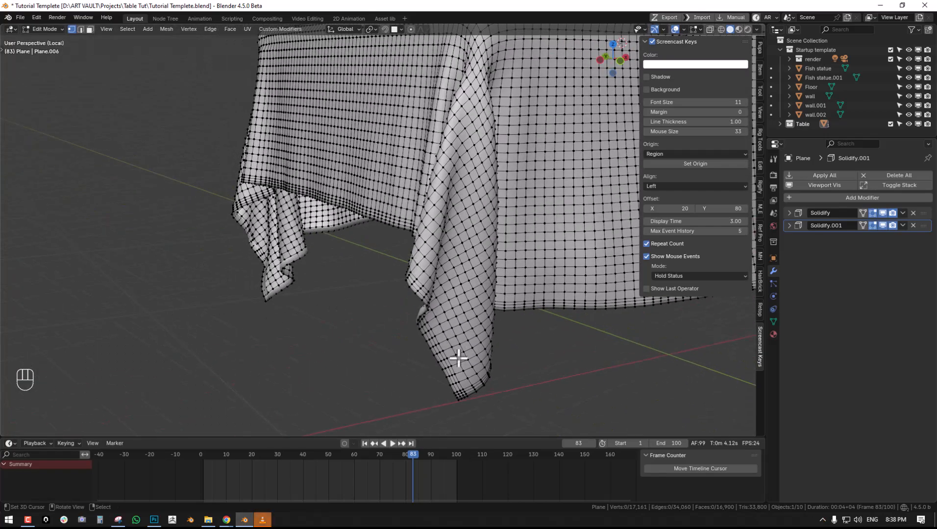
key(alt+KP_3)
scroll(436, 295, up, 3)
alt+click(430, 286)
middle_drag(429, 285, 295, 353)
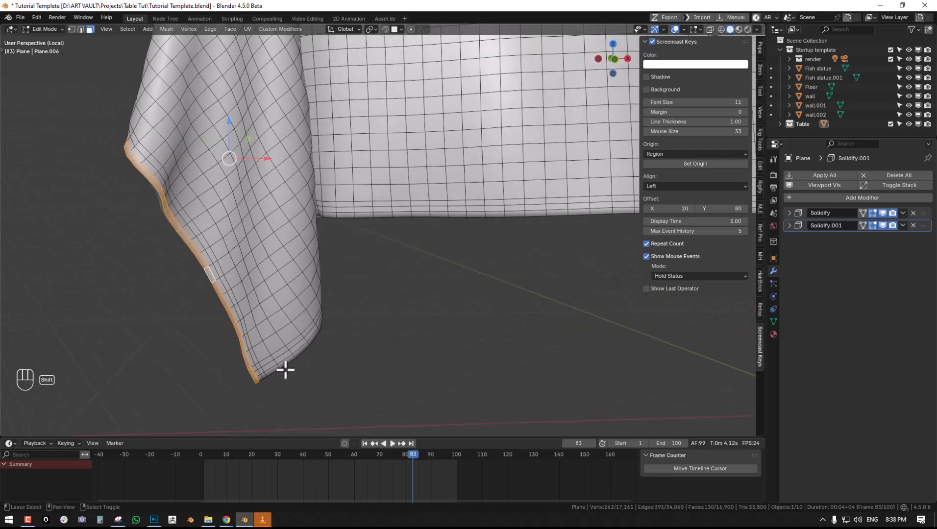
alt+shift+click(279, 368)
middle_drag(358, 295, 420, 309)
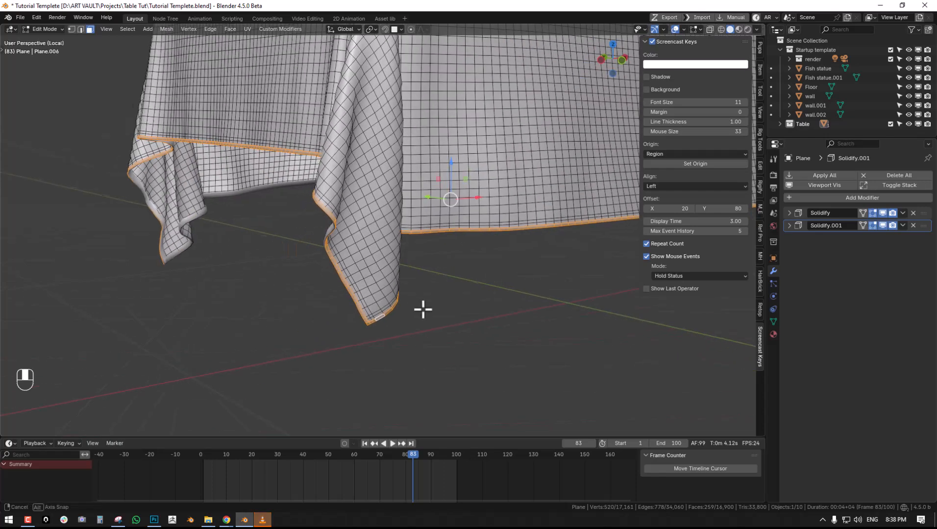
- Create a vertex group from the selected border faces and return to Object Mode
click(774, 321)
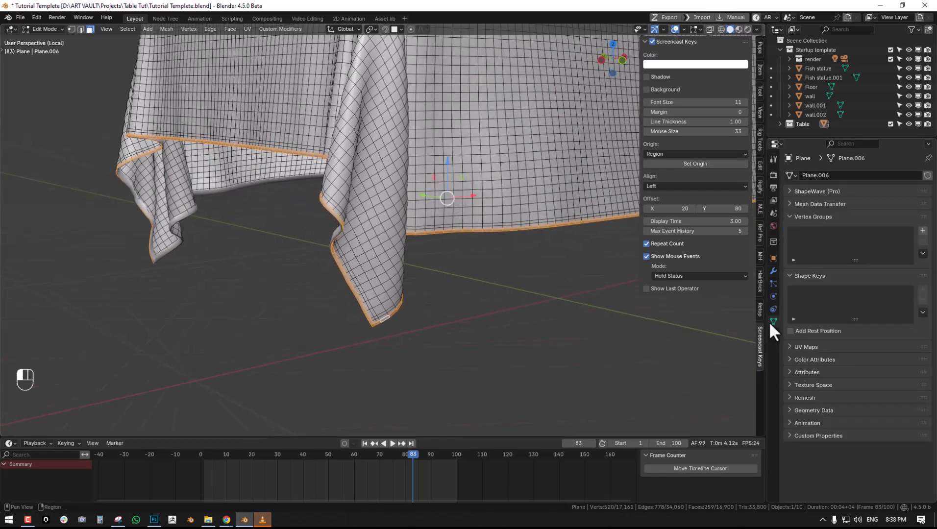
click(923, 230)
click(803, 295)
key(Tab)
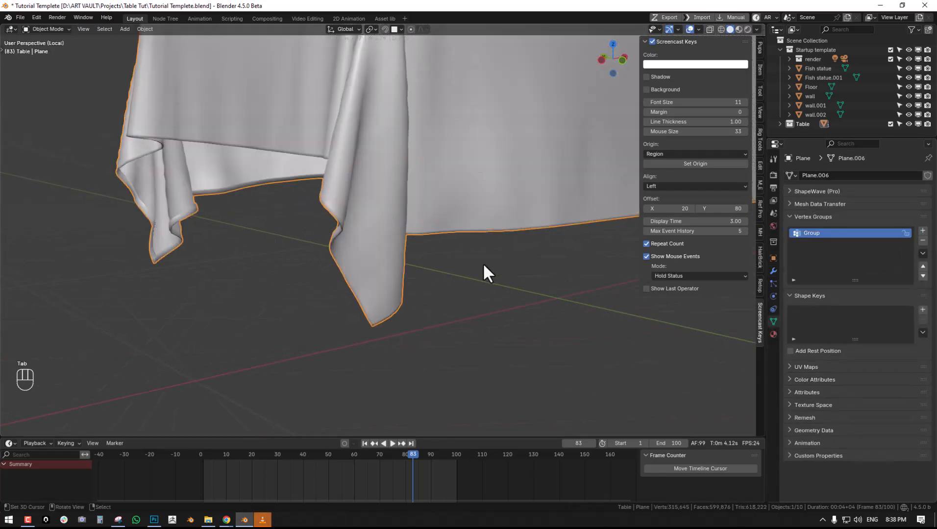
- Duplicate the tablecloth's second Solidify modifier and inspect the hem at the hanging corner
scroll(481, 265, up, 1)
click(777, 269)
click(903, 226)
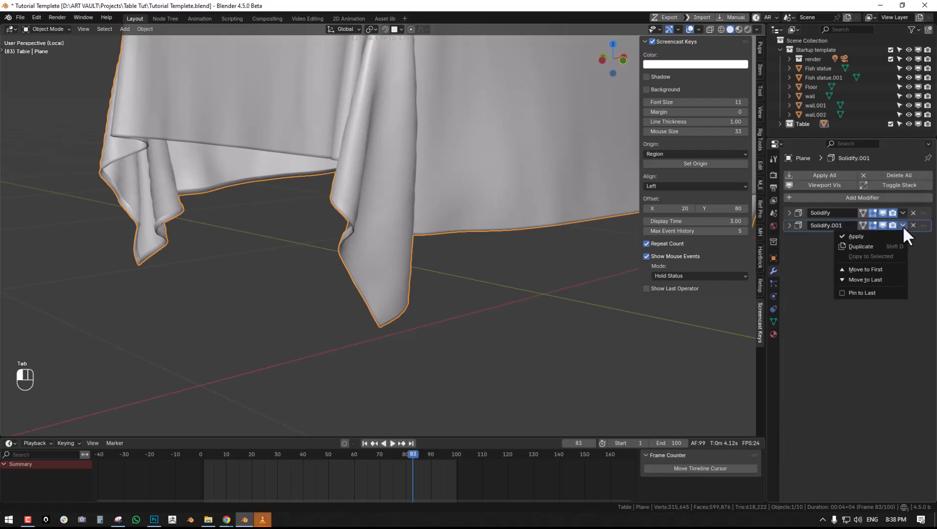
click(876, 250)
shift+middle_drag(408, 267, 750, 239)
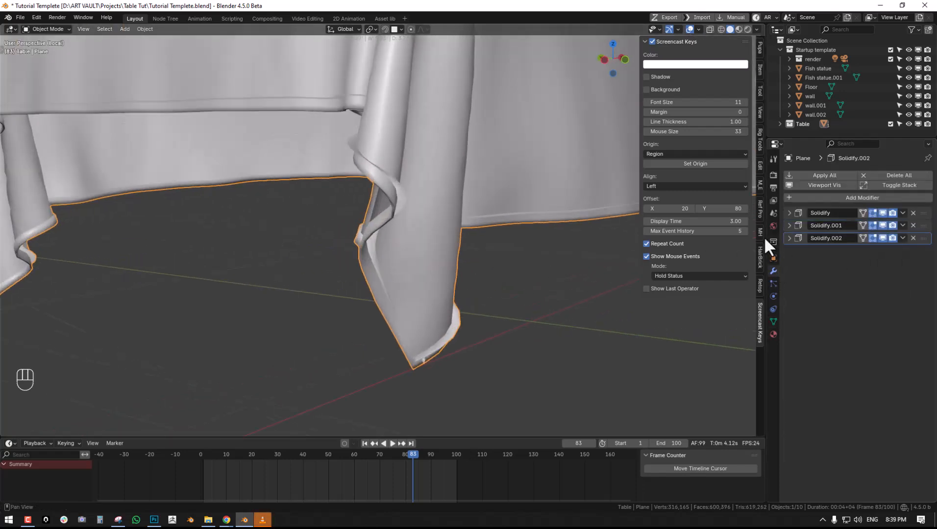
- Limit the third Solidify modifier to the vertex group Group and set its thickness to -0.0023
click(790, 240)
click(863, 331)
click(845, 345)
shift+drag(875, 267, 855, 266)
ctrl+middle_drag(472, 228, 432, 195)
- Add a level 1 Subdivision modifier to the tablecloth and check the smoothed hem
key(ctrl+1)
key(alt+a)
mouse_move(406, 225)
middle_down()
mouse_move(436, 248)
mouse_move(496, 240)
mouse_move(518, 225)
mouse_move(483, 280)
mouse_move(383, 278)
mouse_move(366, 268)
mouse_move(370, 260)
mouse_move(495, 274)
mouse_move(473, 266)
mouse_move(462, 278)
mouse_move(344, 272)
mouse_move(375, 269)
mouse_move(417, 244)
mouse_move(412, 255)
mouse_move(313, 249)
mouse_move(437, 248)
mouse_move(399, 219)
middle_up()
key(alt+a)
- Leave local view, look through the scene camera and select the tablecloth
key(KP_Divide)
scroll(407, 228, down, 3)
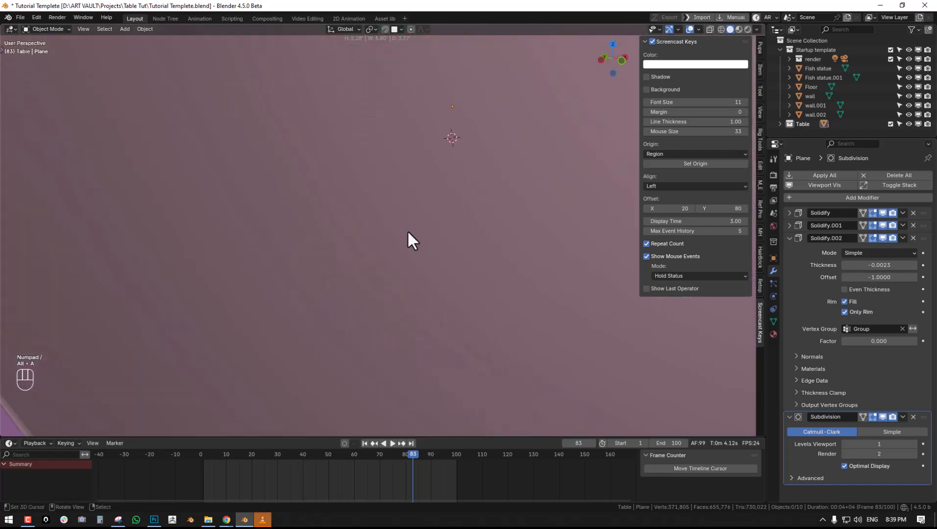
key(KP_0)
shift+middle_drag(330, 190, 358, 255)
click(357, 256)
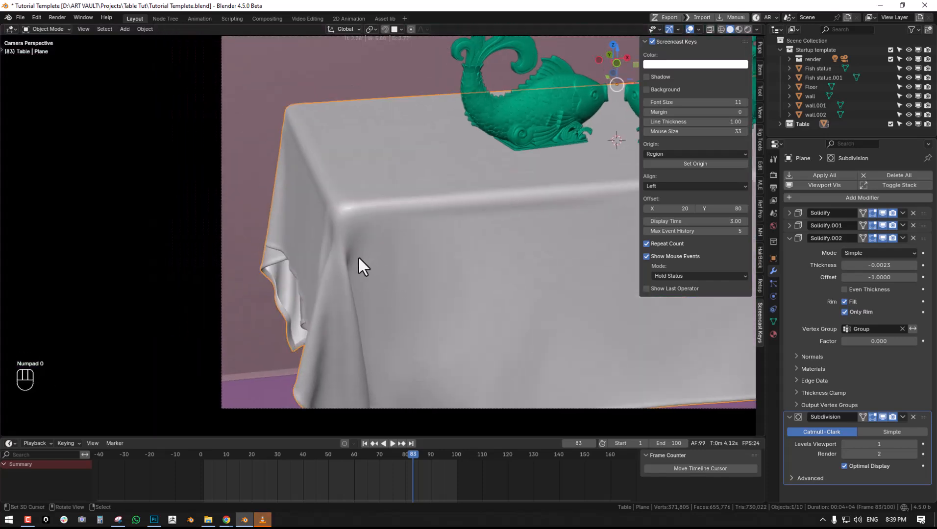
- Switch to the Node Tree workspace and bring the draped table into view
click(162, 19)
shift+middle_drag(458, 293, 441, 205)
scroll(459, 209, up, 2)
shift+middle_drag(370, 227, 450, 246)
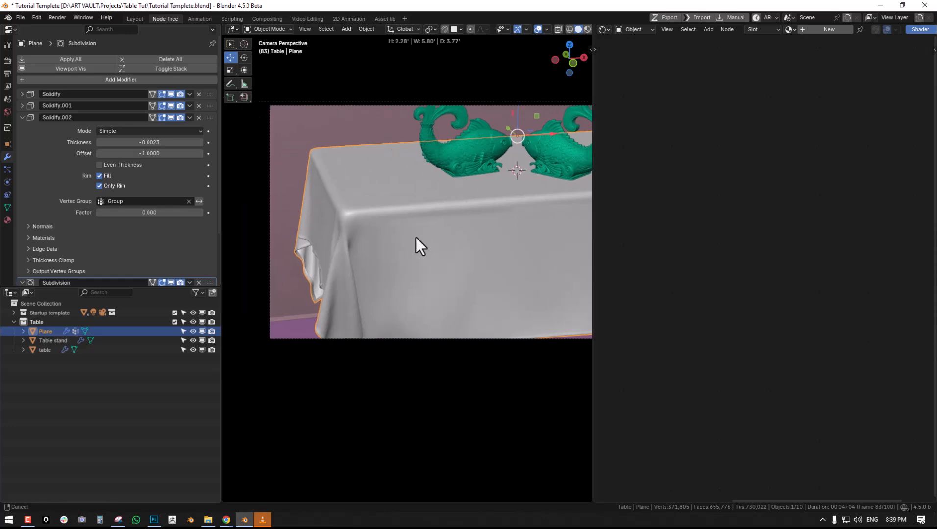
click(403, 19)
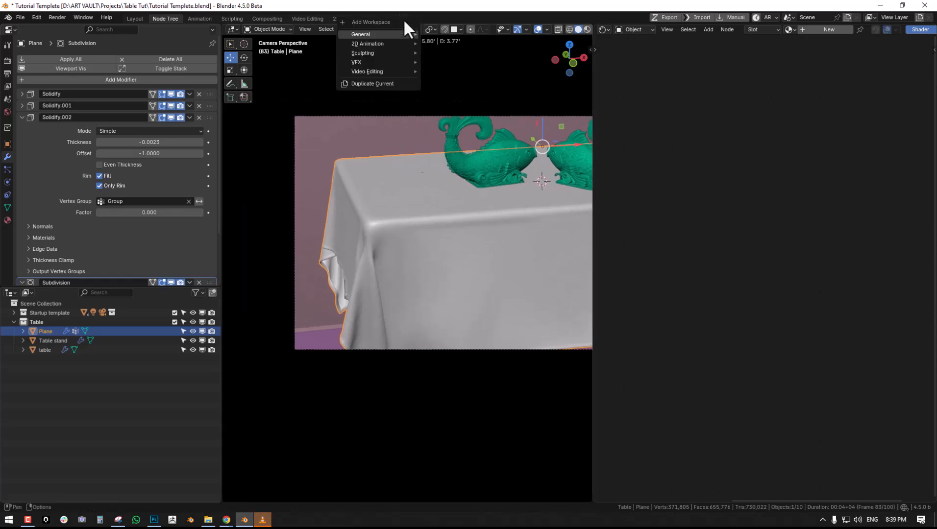
middle_drag(413, 218, 428, 204)
scroll(429, 204, down, 2)
- Enable Screencast Keys for this workspace's 3D viewport, go back to the camera view and hide the sidebar
key(n)
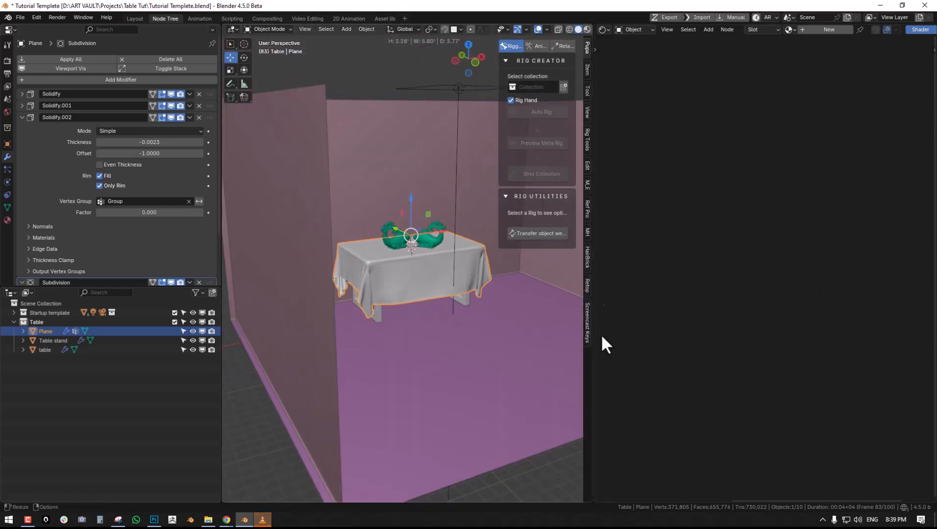
click(588, 332)
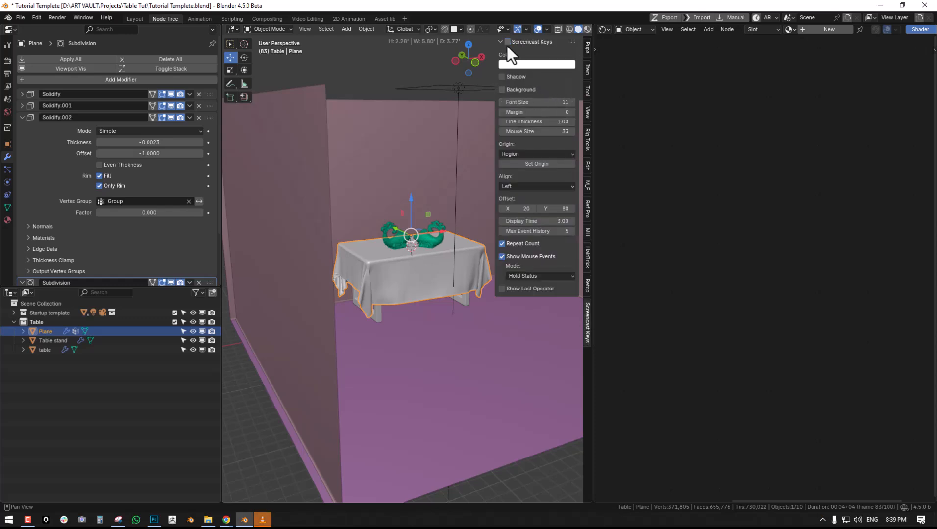
scroll(359, 313, down, 3)
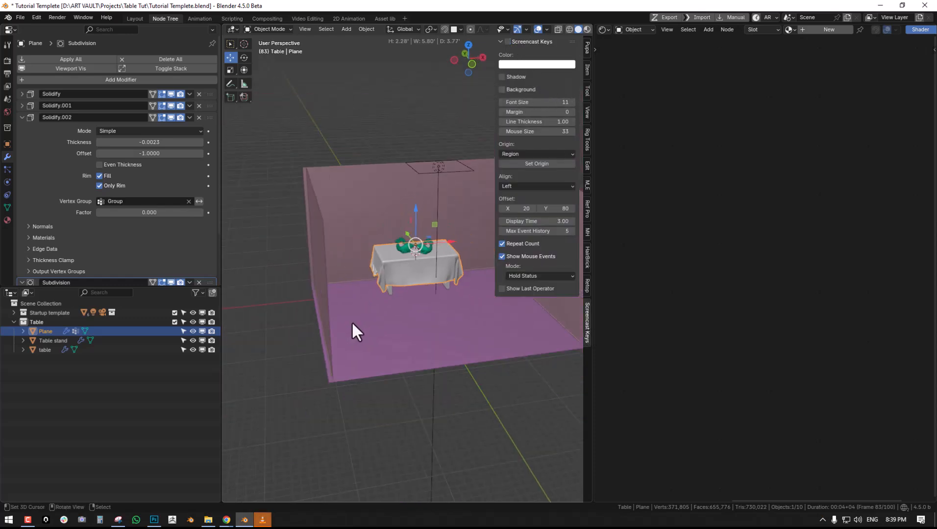
key(ctrl+space)
scroll(354, 331, down, 2)
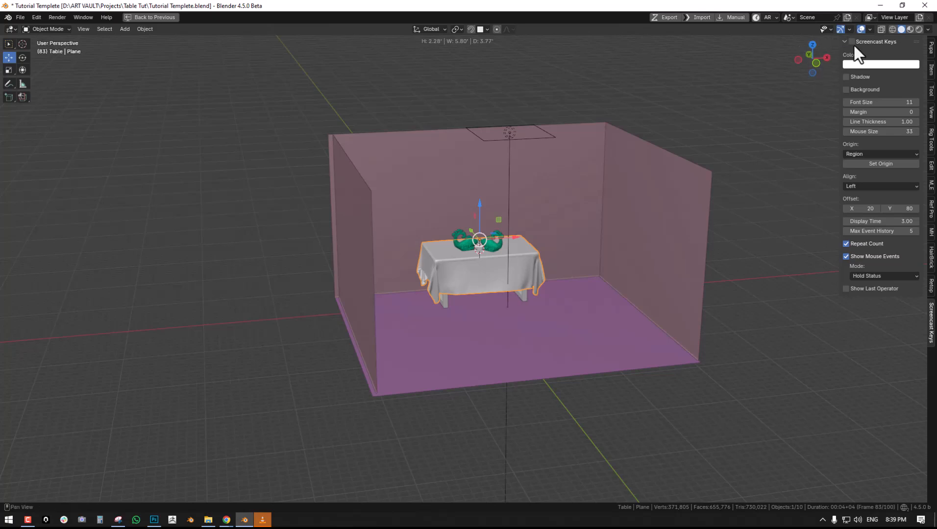
key(ctrl+space)
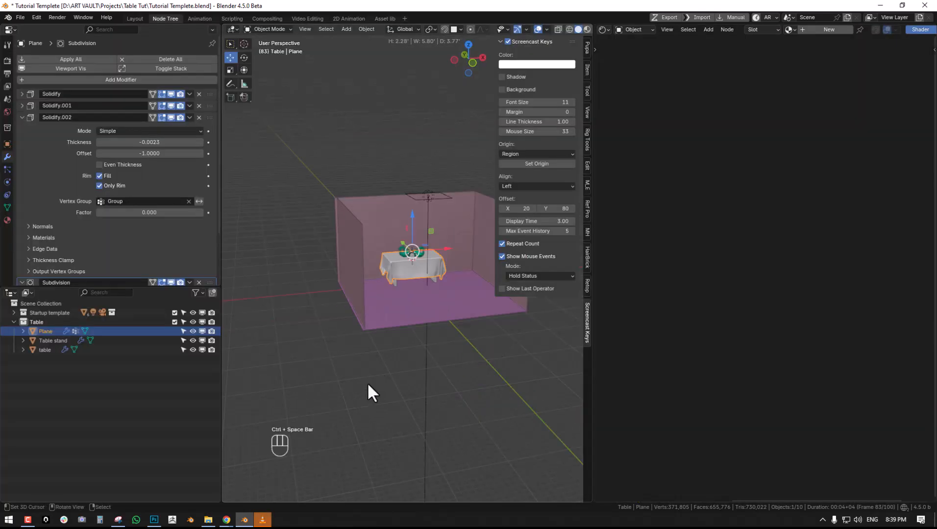
scroll(363, 386, up, 2)
scroll(353, 377, up, 6)
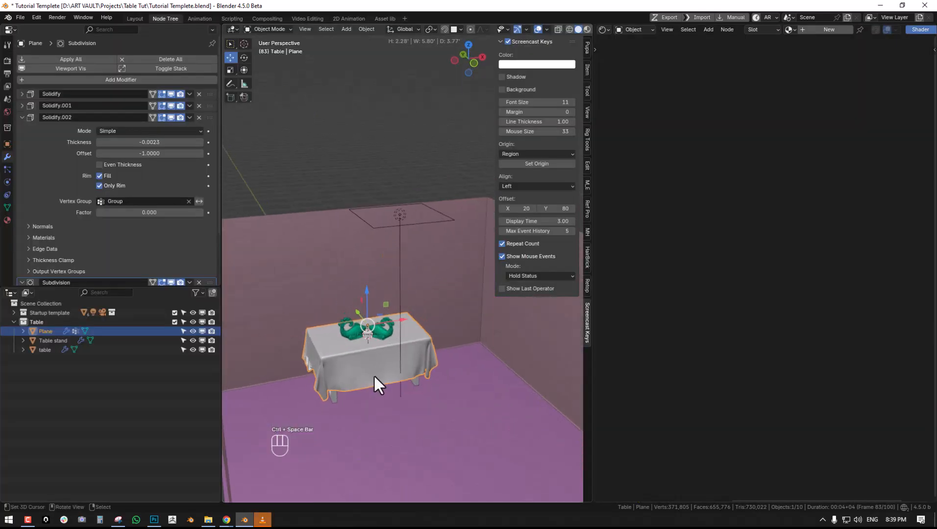
middle_drag(335, 314, 376, 323)
key(KP_0)
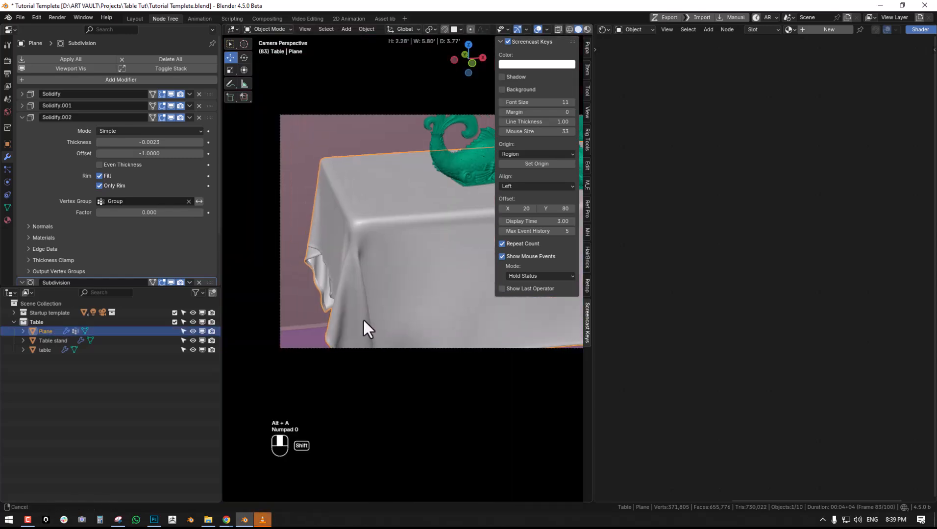
key(n)
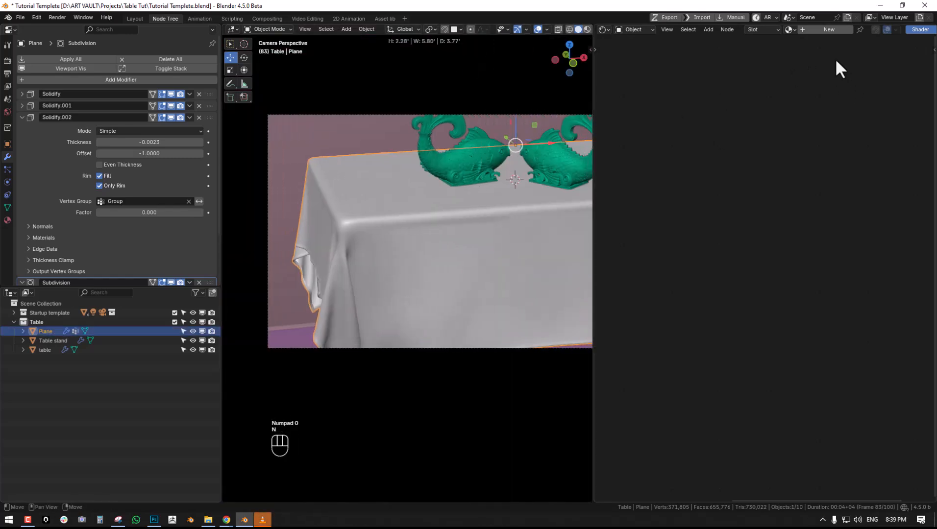
- Create a new material for the tablecloth and name it Cloth fab
click(828, 29)
click(859, 29)
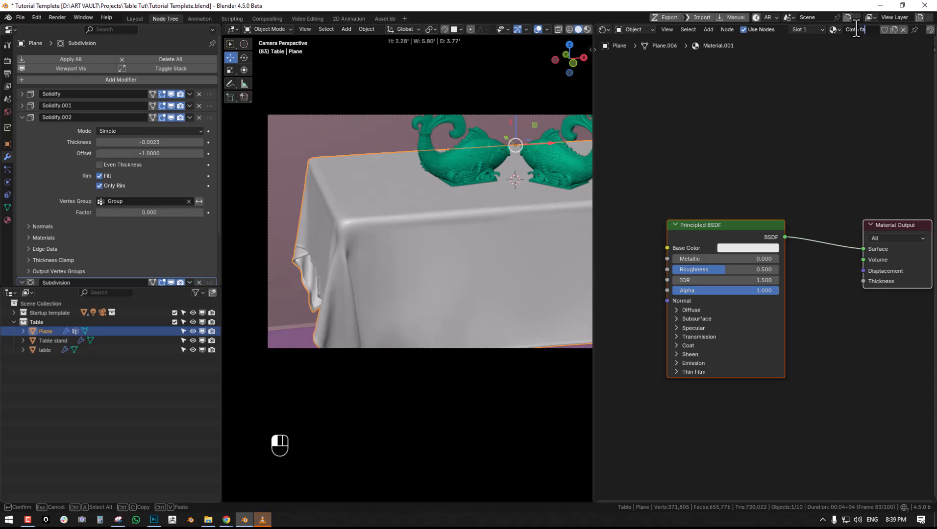
key(Return)
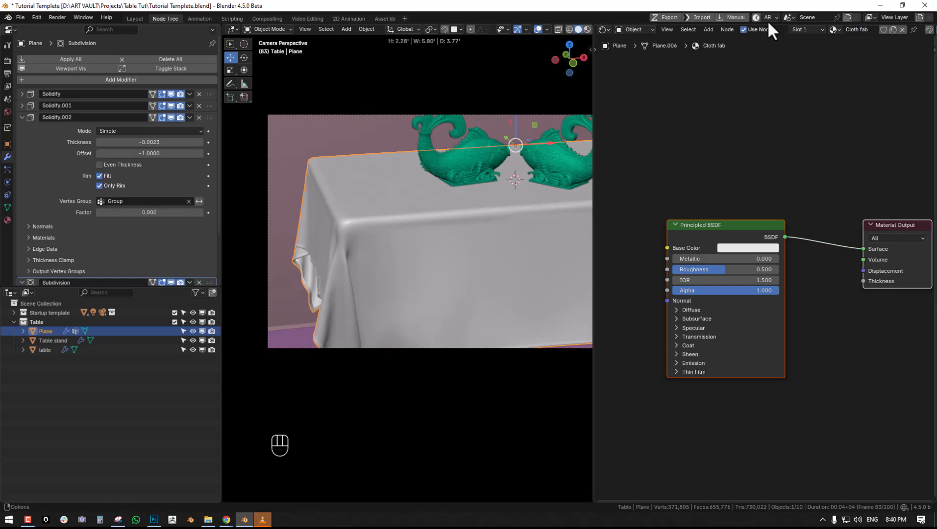
- Display the viewport in Rendered shading and disable the viewport compositor
shift+middle_drag(368, 249, 371, 247)
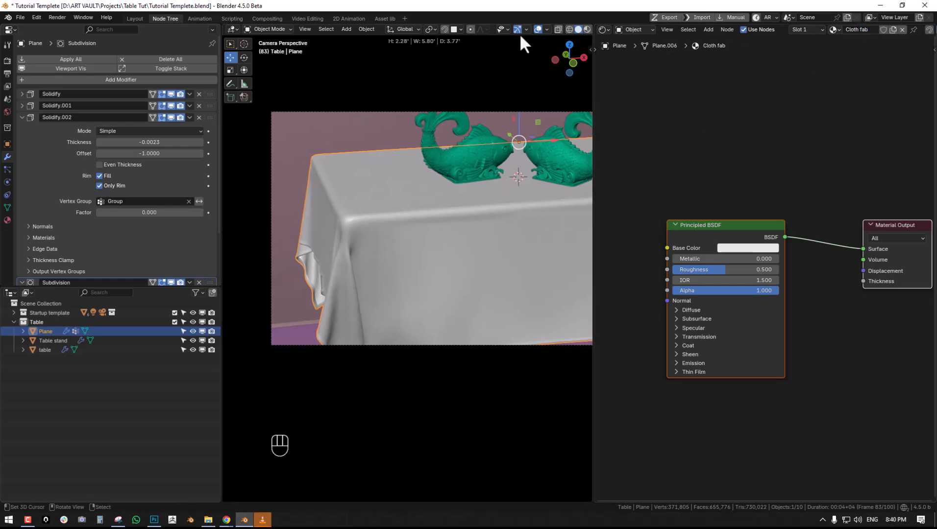
scroll(578, 31, down, 2)
click(575, 30)
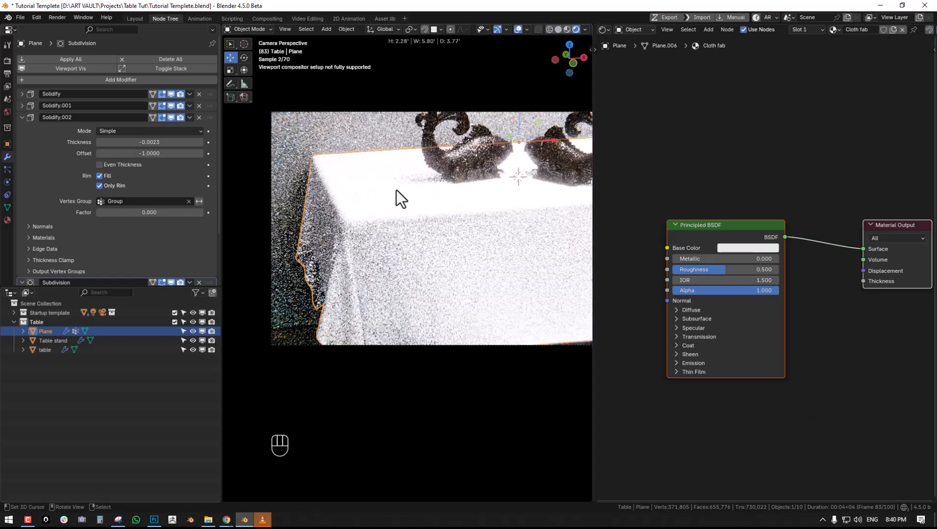
key(alt+a)
click(585, 29)
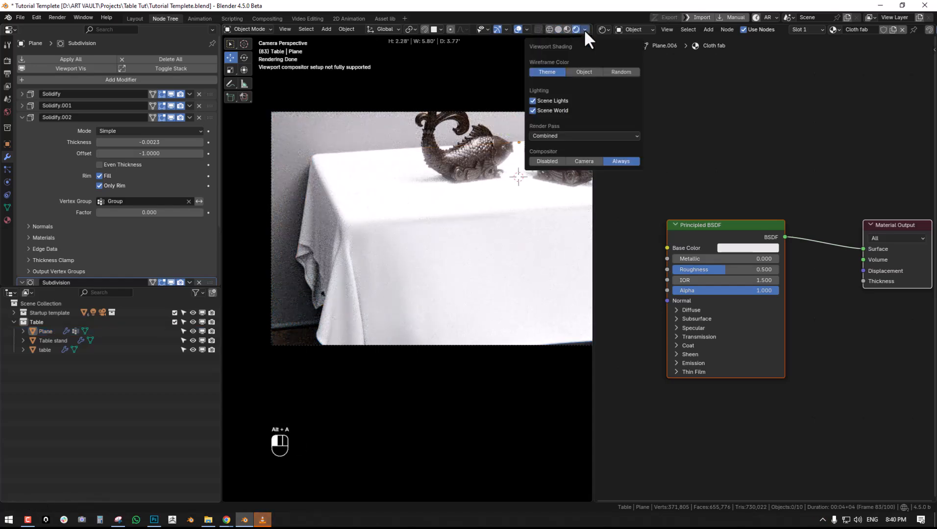
click(550, 159)
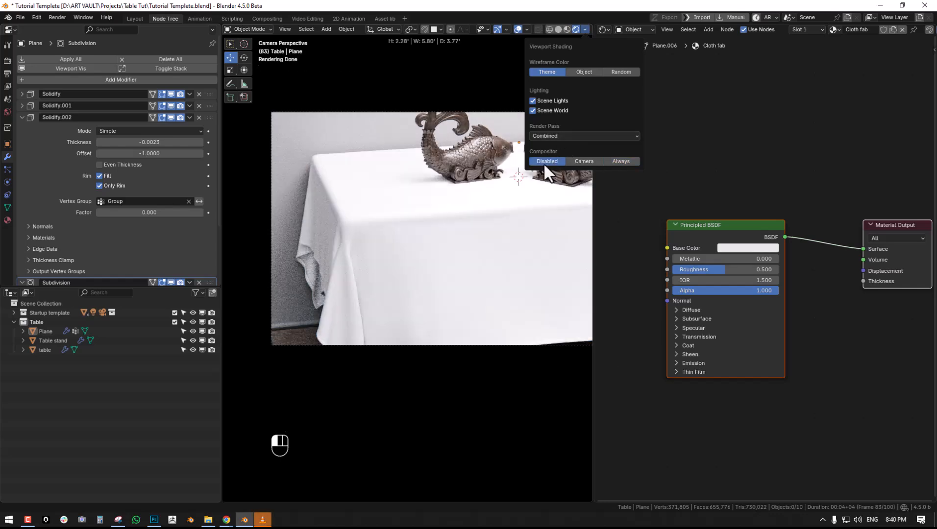
- Darken the tablecloth material's Base Color to a dark grey with a value of 0.047
click(307, 154)
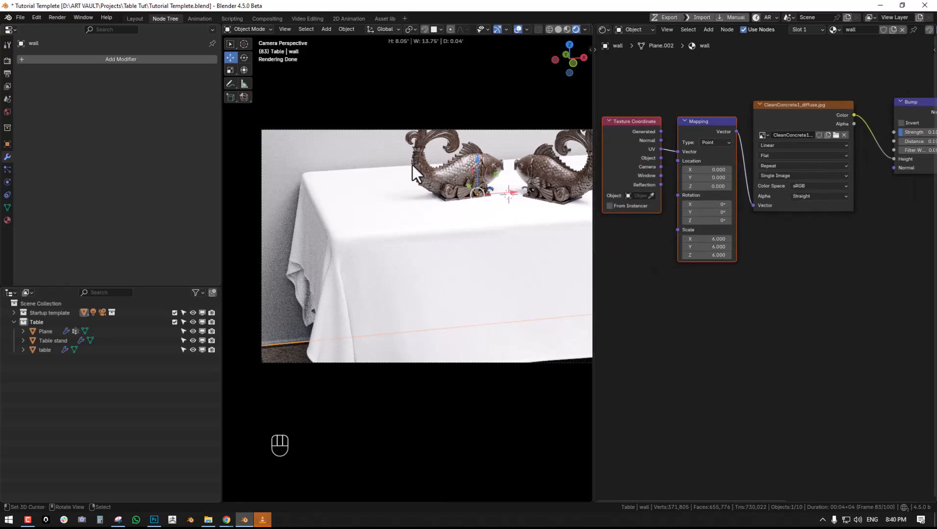
scroll(419, 157, up, 3)
click(353, 267)
middle_drag(765, 251, 703, 254)
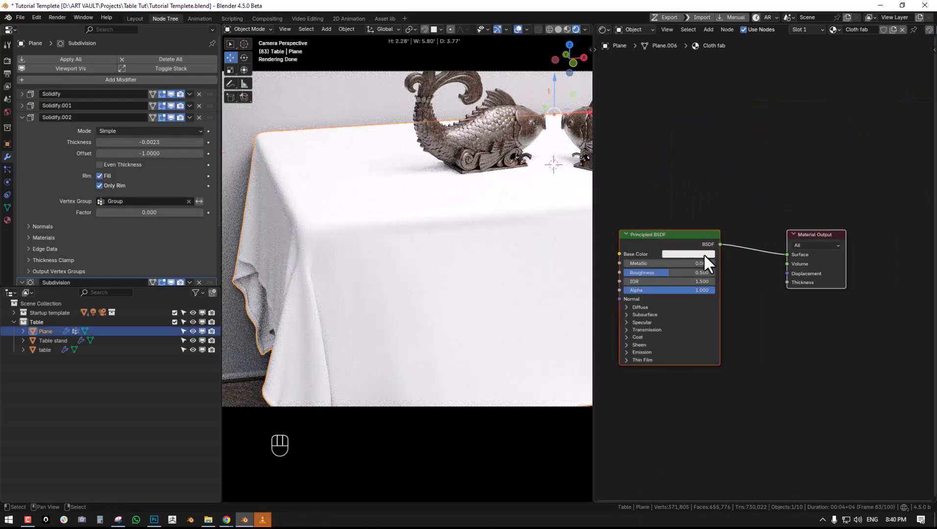
click(703, 254)
mouse_move(740, 148)
mouse_down()
mouse_move(738, 181)
mouse_move(738, 165)
mouse_up()
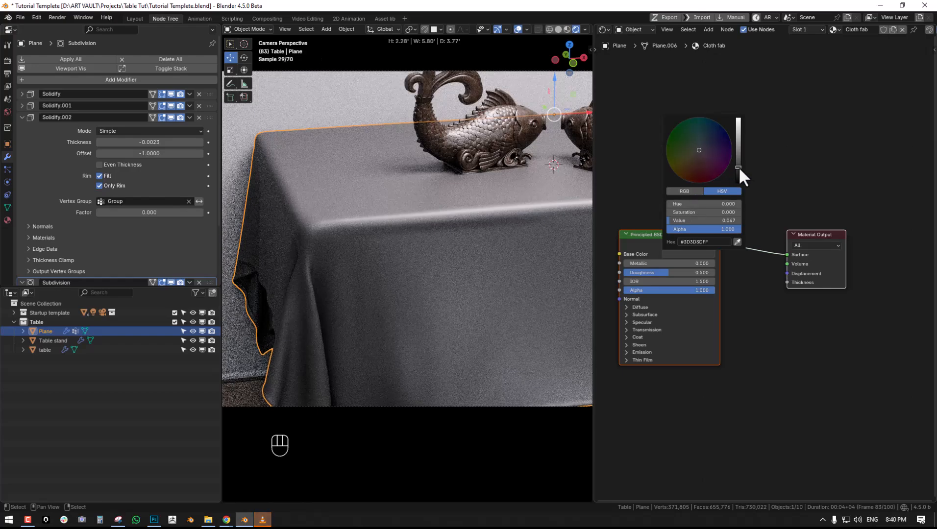
- Deselect the tablecloth, widen the 3D viewport over the properties area and make room around the shader nodes
scroll(456, 261, up, 4)
key(alt+a)
shift+middle_drag(678, 269, 777, 221)
shift+middle_drag(486, 191, 364, 268)
drag(223, 233, 137, 232)
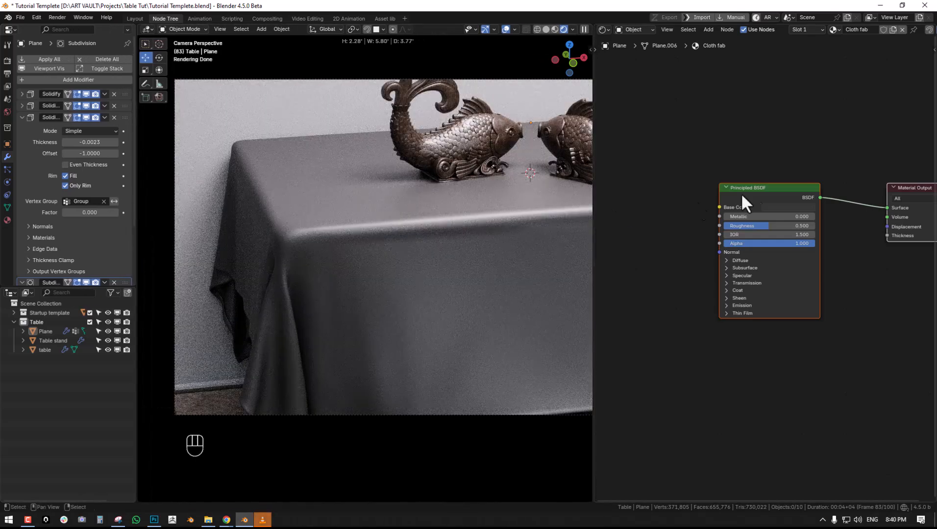
scroll(696, 211, down, 2)
middle_drag(700, 224, 714, 183)
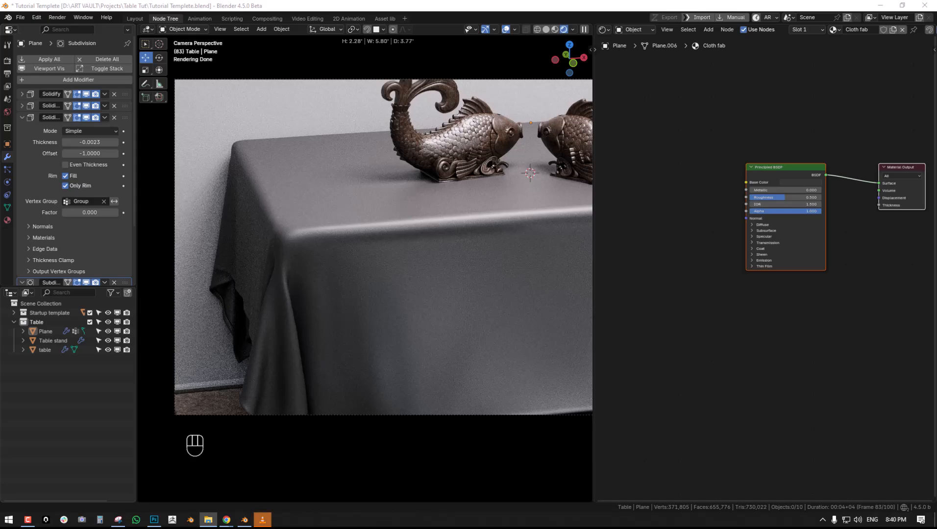
- Switch to Windows Photo Viewer and examine the fabric crump texture image up close
scroll(492, 211, up, 2)
scroll(505, 218, down, 2)
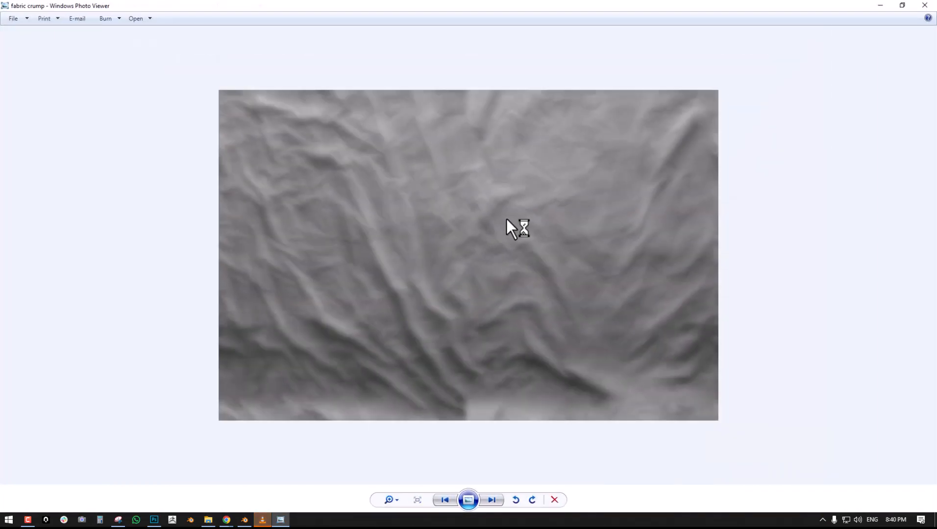
key(Left)
key(Right)
key(Left)
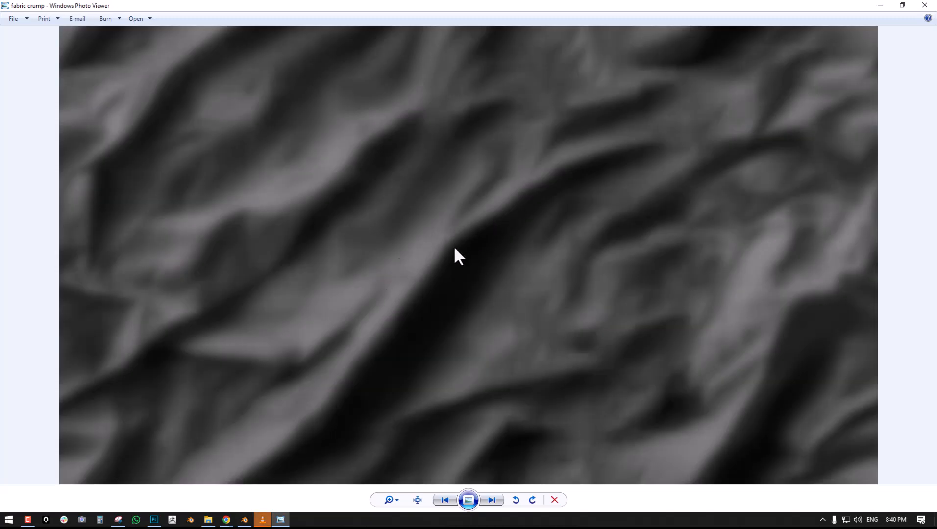
- View the fabric crump_2 image, return to Blender and save the tutorial file
key(Right)
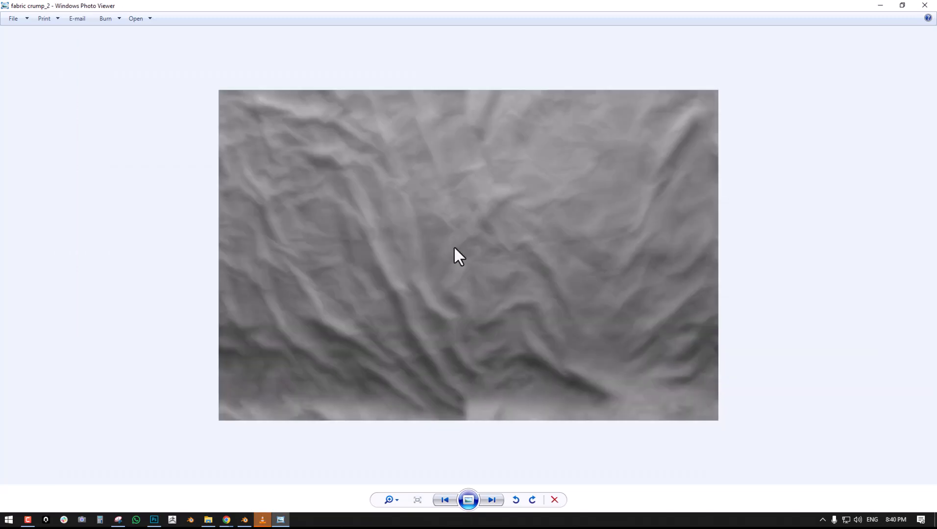
click(879, 8)
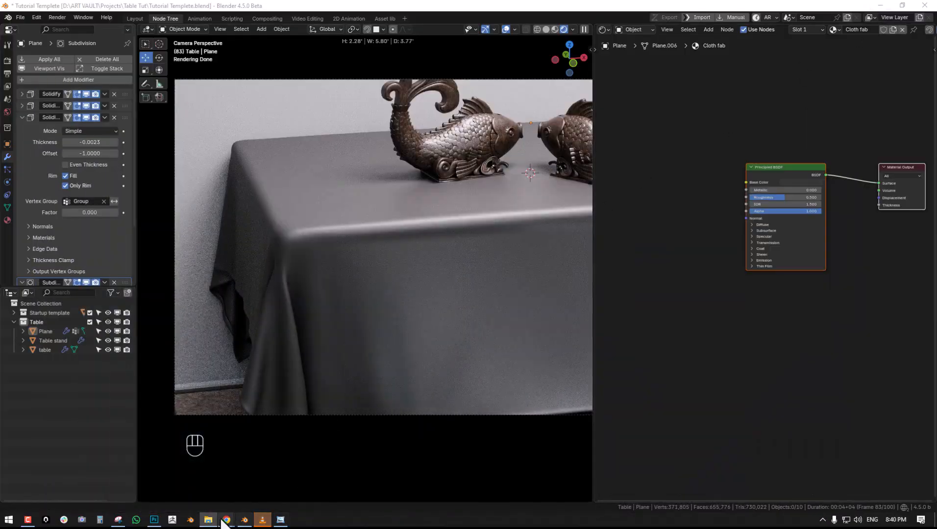
key(z)
click(526, 264)
key(ctrl+s)
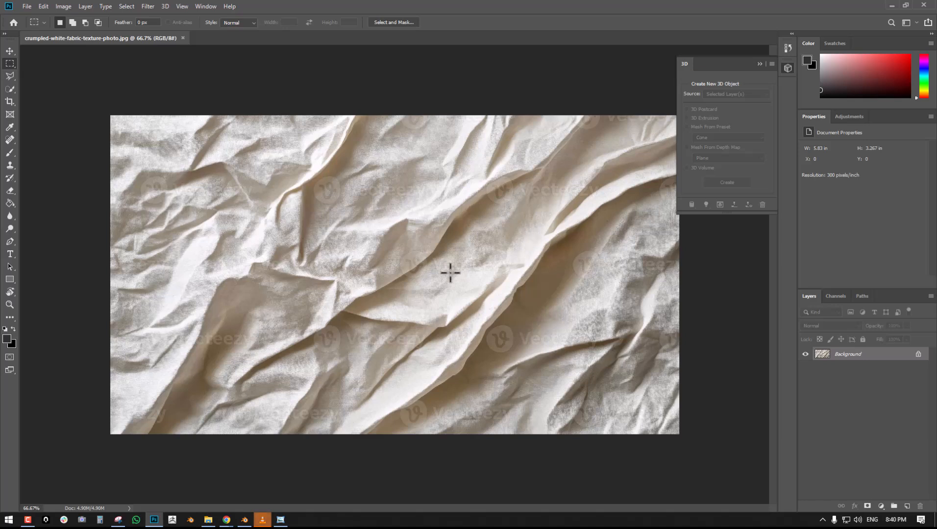
- Switch to Photoshop, collapse the 3D panel and unlock the Background layer of the crumpled white fabric photo
click(759, 64)
click(147, 6)
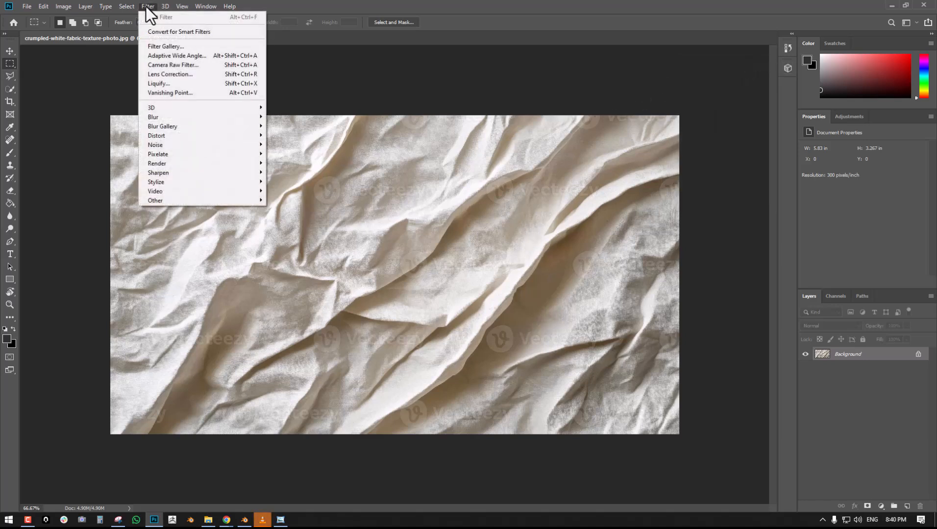
mouse_move(128, 6)
click(918, 354)
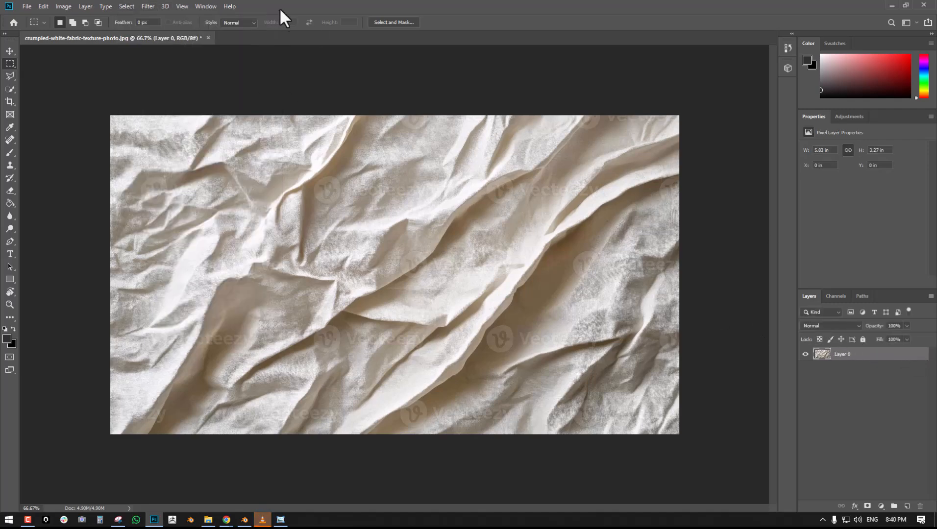
- Try to generate a bump map from the unlocked fabric photo layer
click(147, 6)
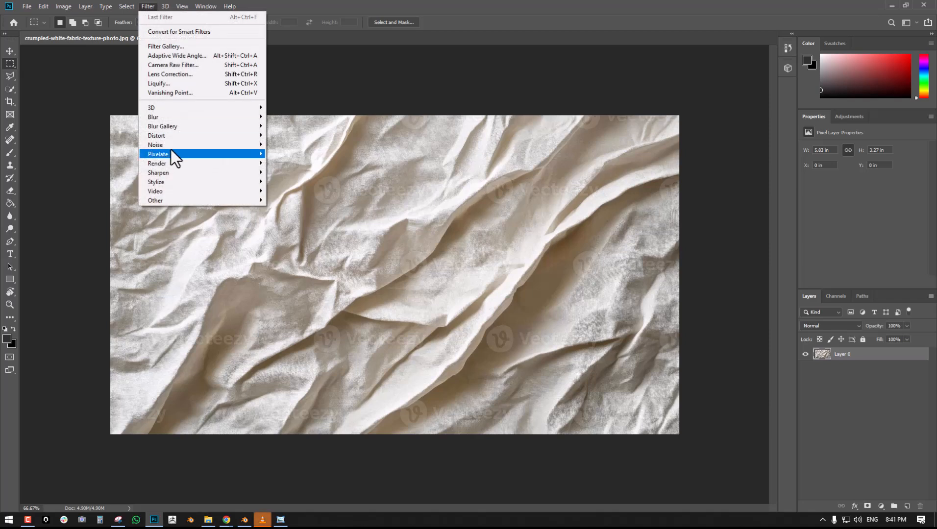
mouse_move(157, 107)
click(291, 108)
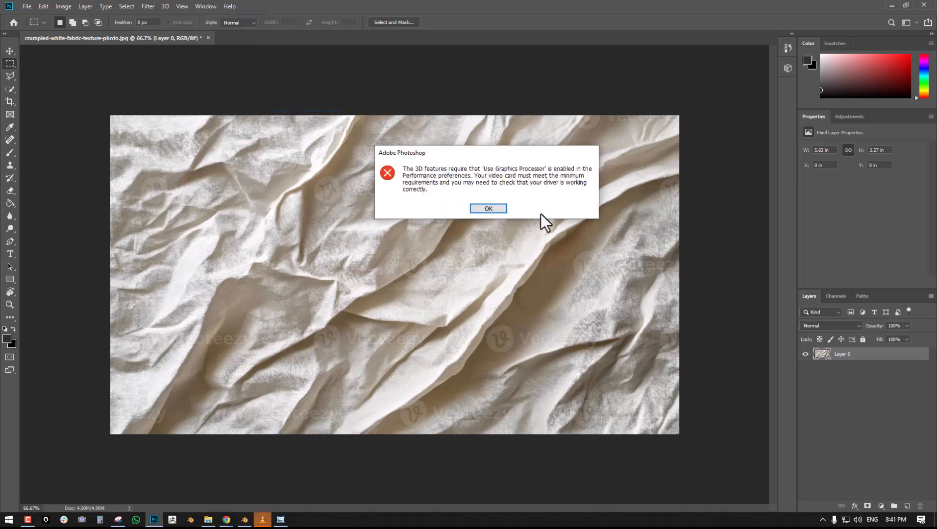
click(488, 210)
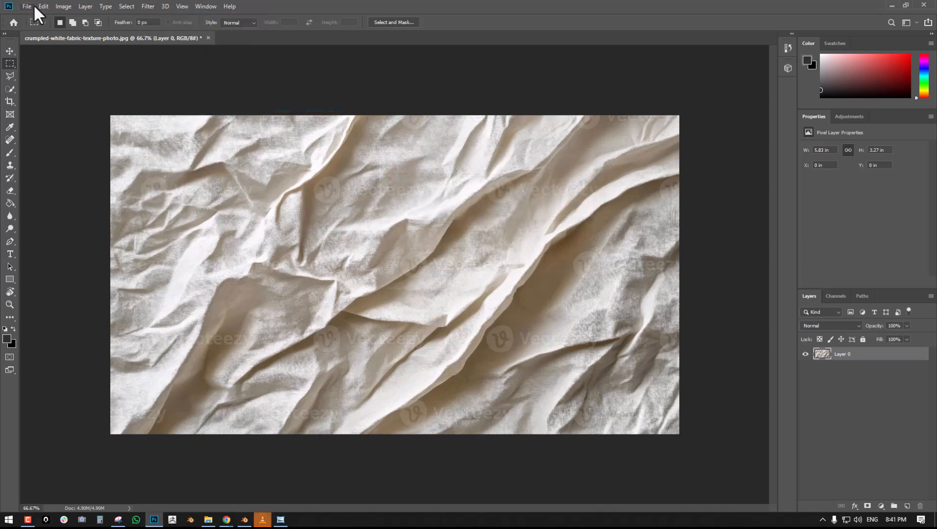
- Enable Use Graphics Processor in the Performance preferences and set its advanced Drawing Mode to Basic
click(66, 6)
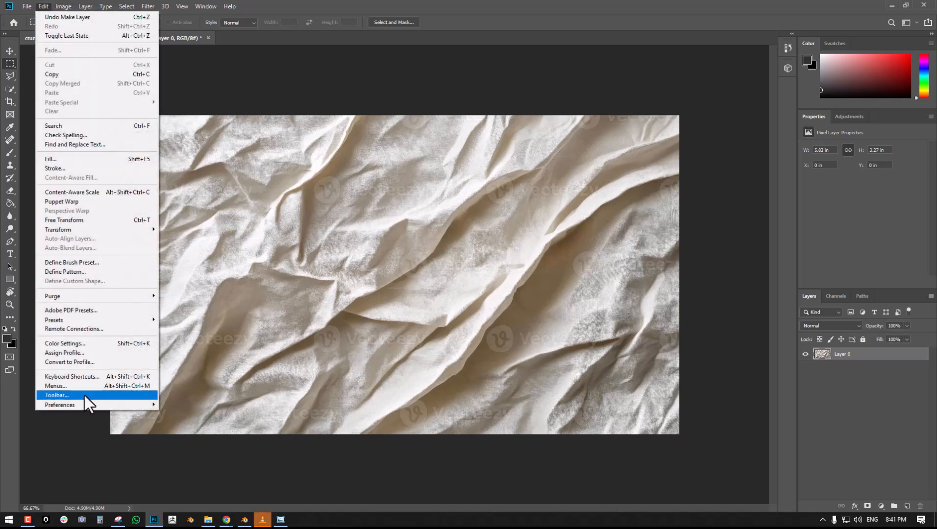
mouse_move(89, 400)
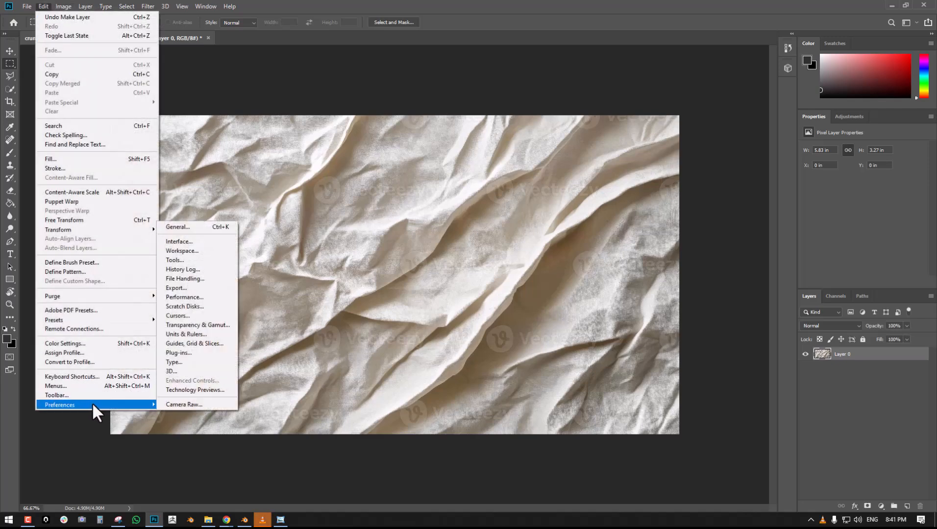
click(221, 298)
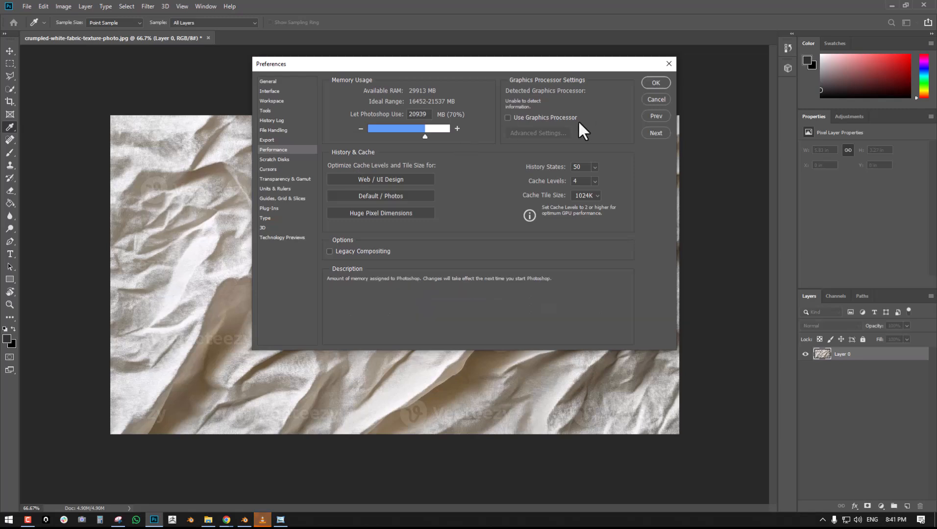
click(508, 117)
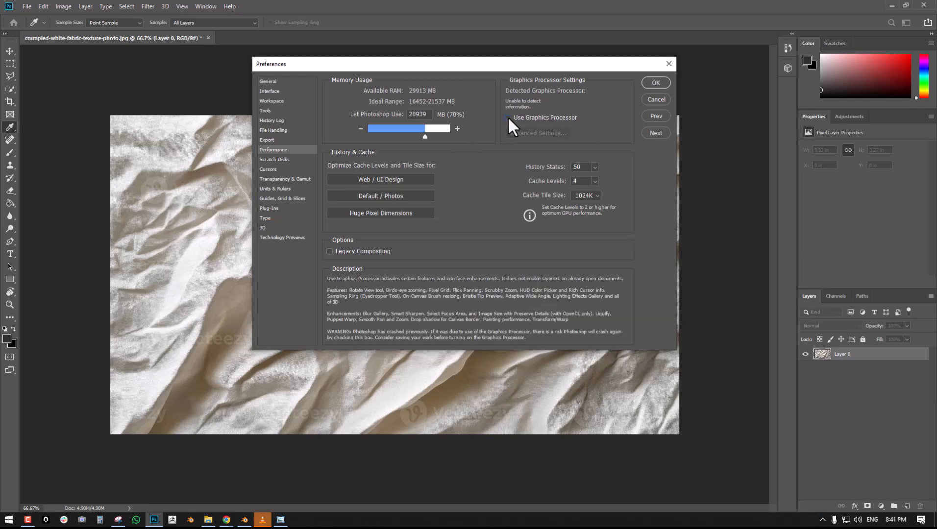
click(546, 133)
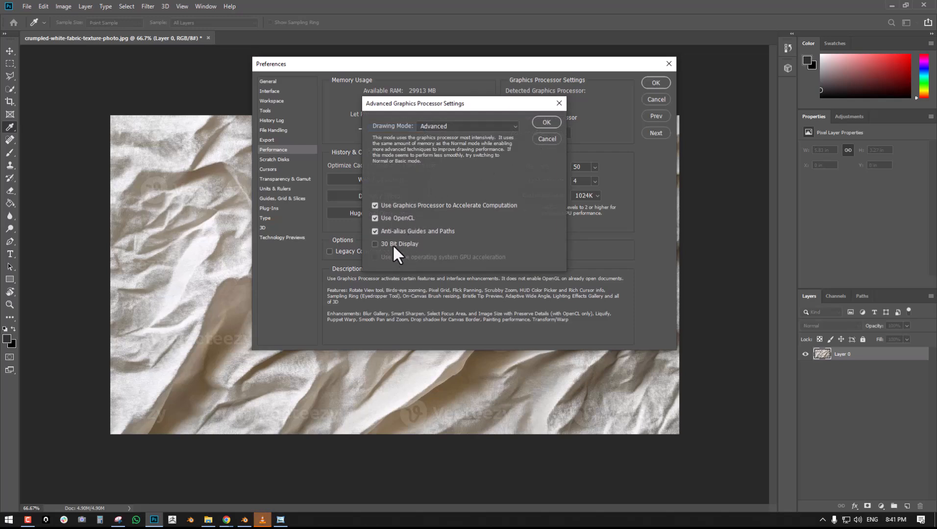
click(445, 123)
click(445, 121)
click(449, 125)
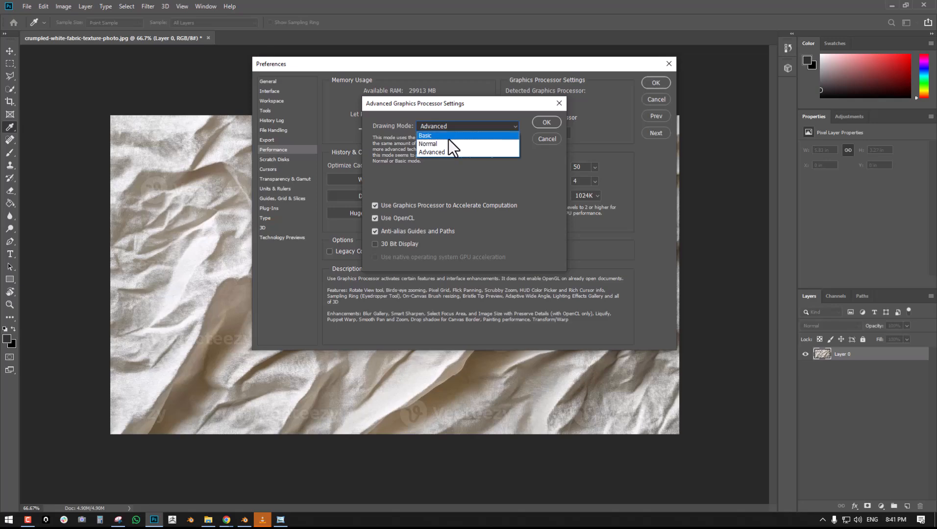
click(449, 138)
click(545, 122)
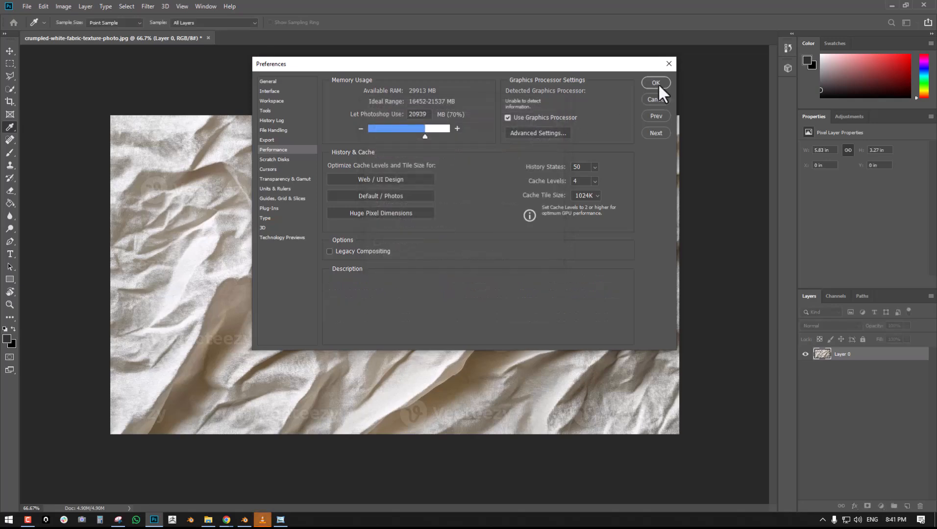
click(657, 83)
- Generate a bump map from the fabric layer with a slightly increased Blur
key(m)
click(145, 7)
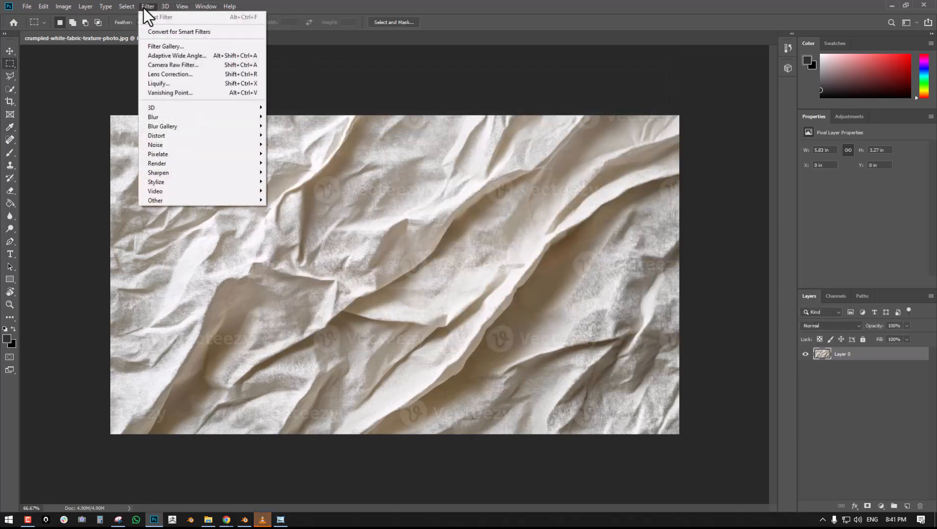
mouse_move(162, 107)
click(287, 108)
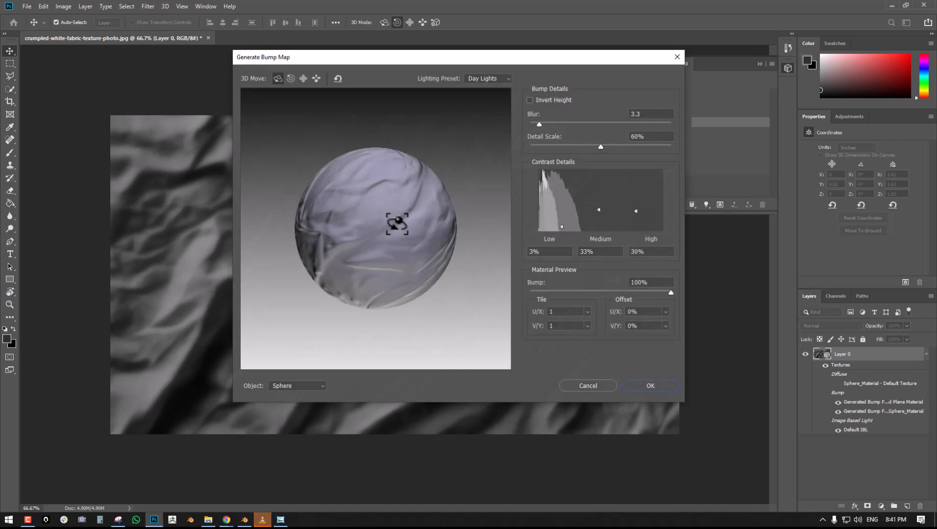
mouse_move(574, 124)
mouse_down()
mouse_move(552, 123)
mouse_move(586, 119)
mouse_up()
mouse_move(552, 122)
mouse_down()
mouse_move(537, 123)
mouse_move(545, 123)
mouse_up()
click(650, 386)
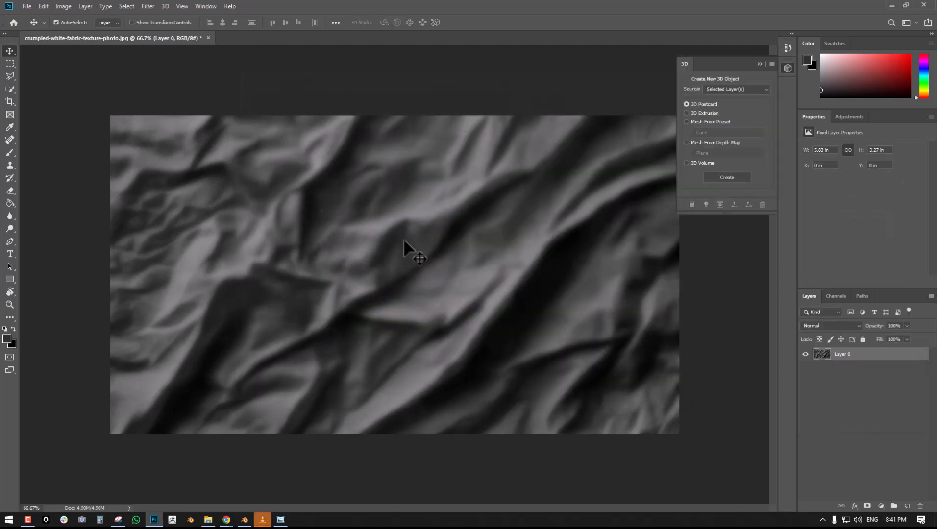
- Offset the bump map image by +902 pixels horizontally and -522 pixels vertically with Wrap Around
click(146, 6)
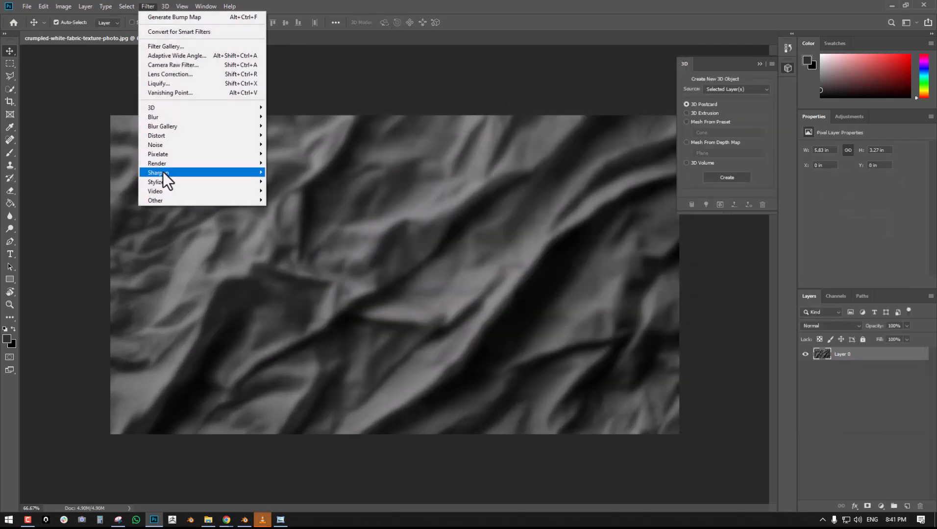
mouse_move(169, 203)
click(286, 245)
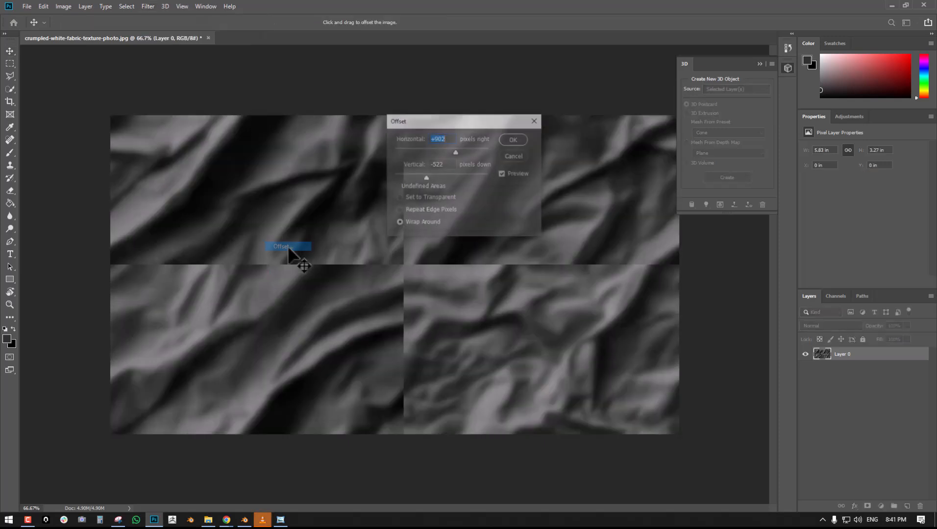
click(520, 137)
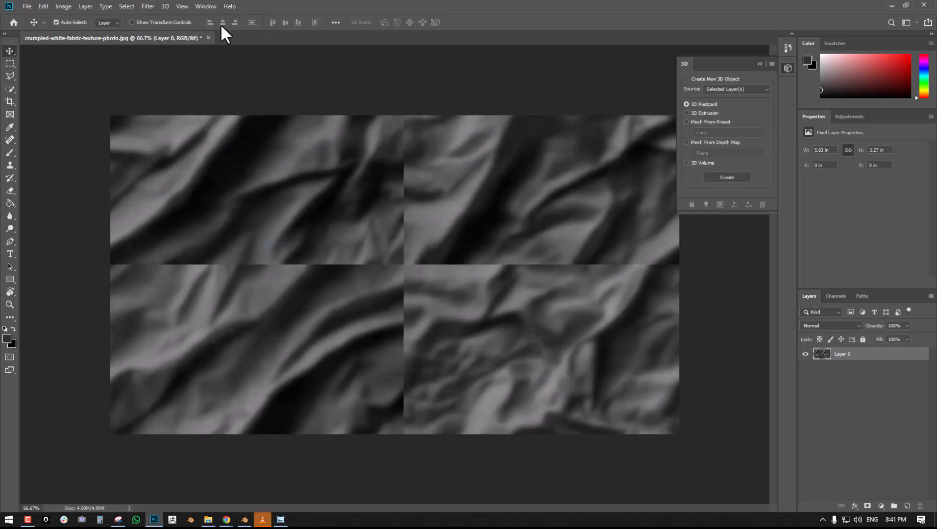
click(146, 6)
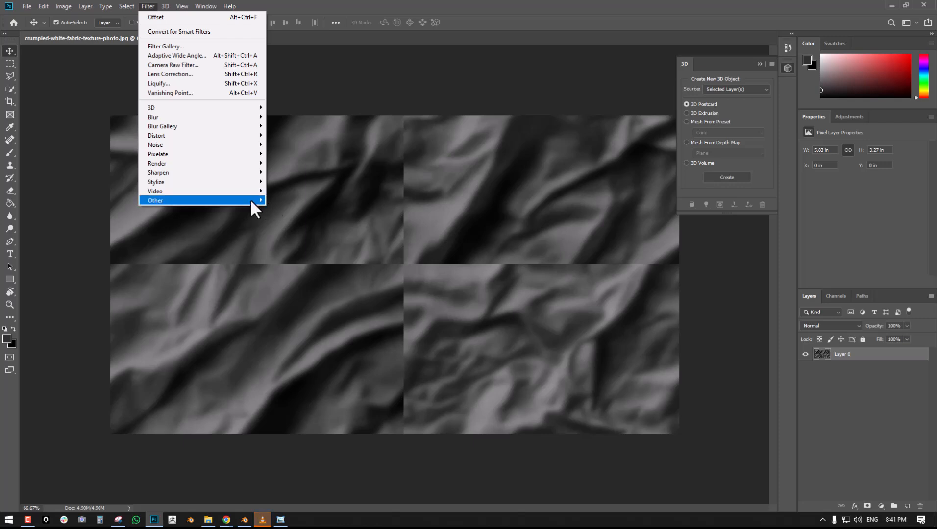
mouse_move(250, 198)
click(456, 216)
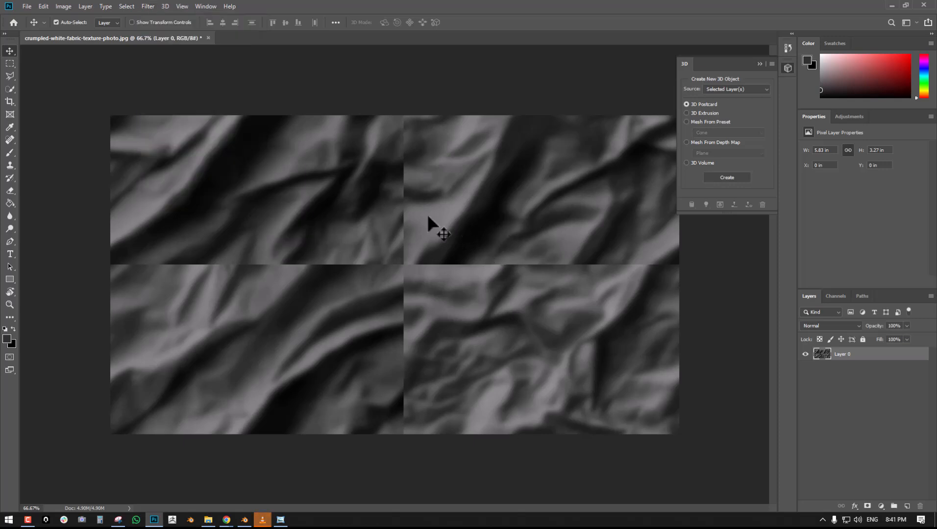
- Select a narrow strip over the upper half of the vertical seam and fill it with Content-Aware
click(10, 63)
drag(391, 116, 418, 289)
key(shift+F5)
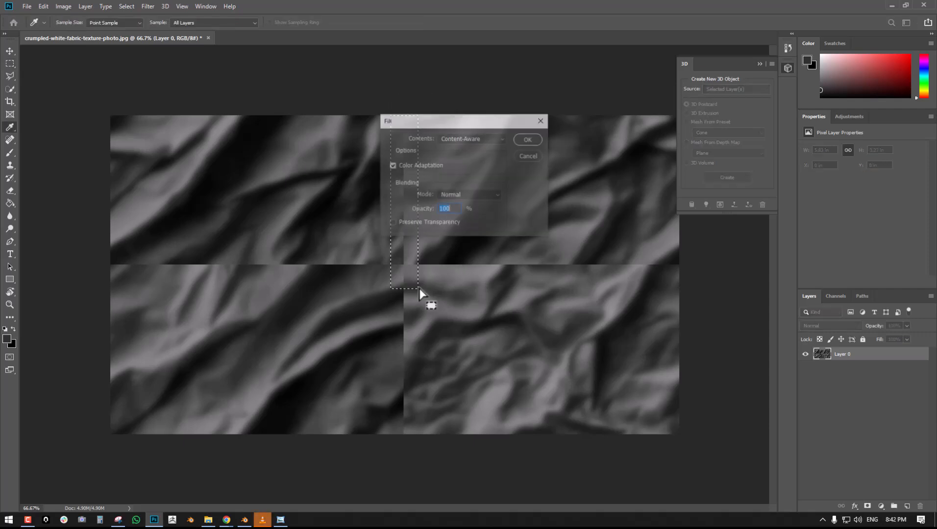
drag(469, 125, 544, 110)
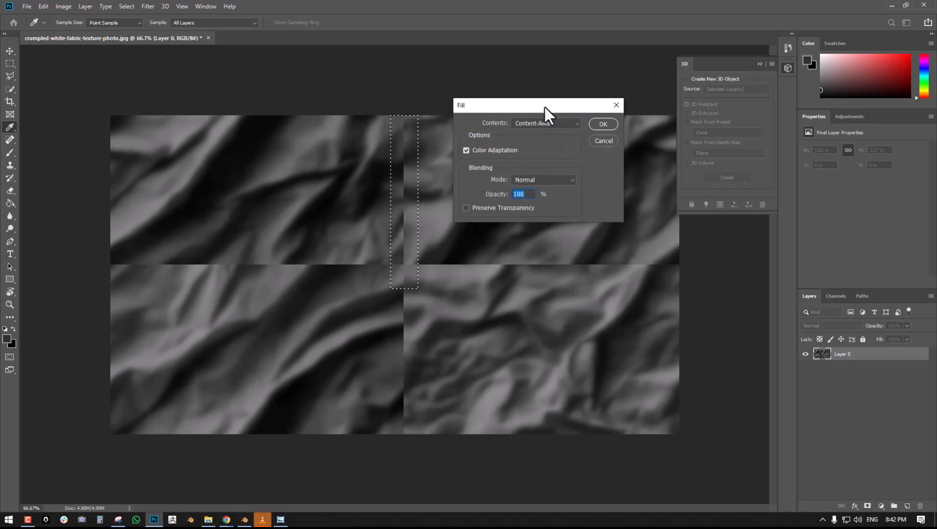
click(607, 125)
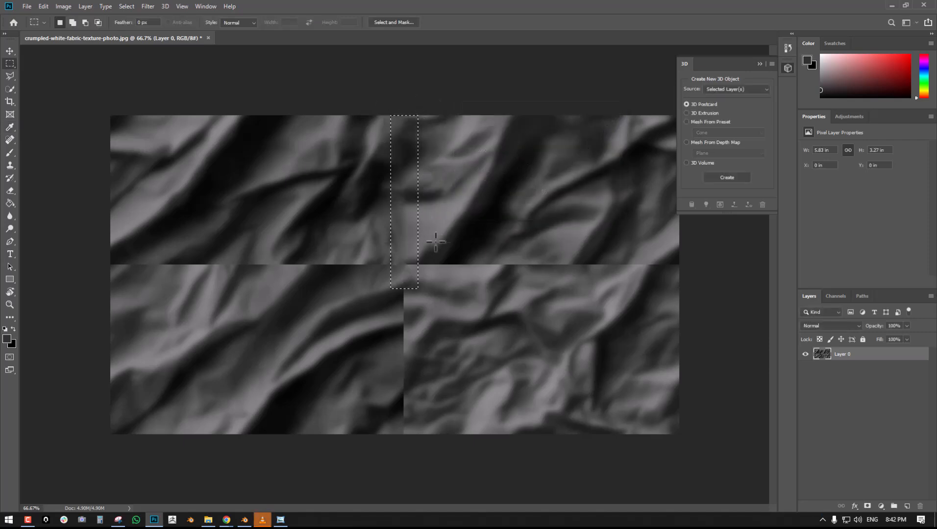
- Select a strip along the horizontal seam across the full image width and fill it with Content-Aware
key(ctrl+d)
drag(97, 250, 669, 295)
key(shift+F5)
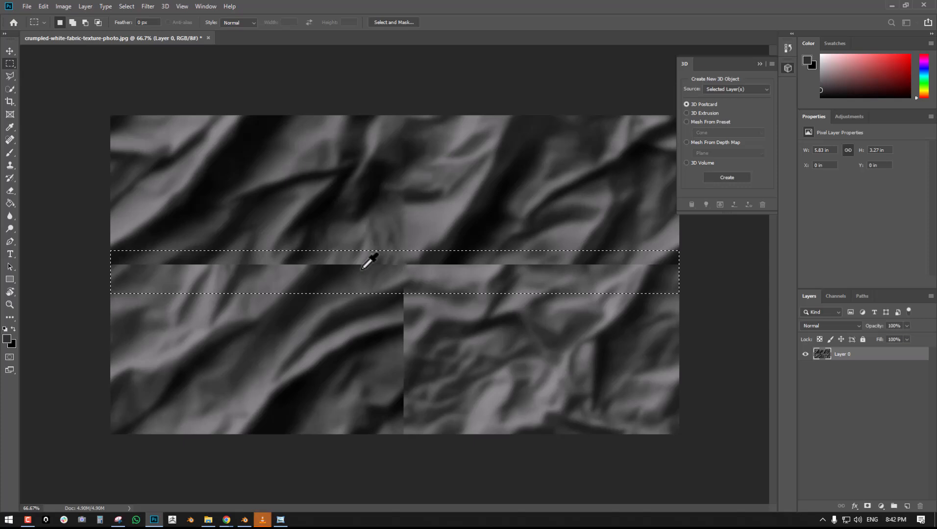
click(385, 279)
- Fill the lower half of the vertical seam with Content-Aware and clear the selection
drag(379, 244, 423, 434)
key(shift+F5)
key(Return)
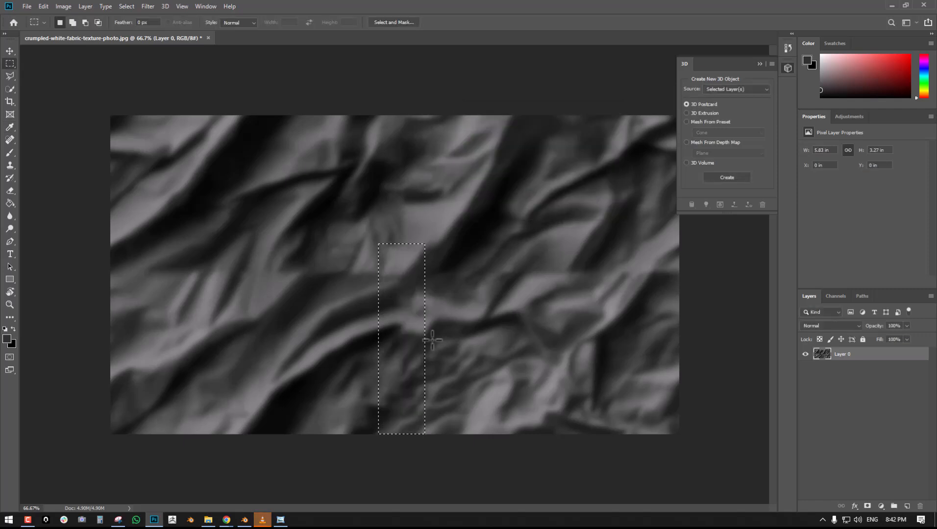
key(ctrl+d)
- Reapply the Offset filter and content-aware fill the remaining vertical seam at the image's lower middle
click(147, 7)
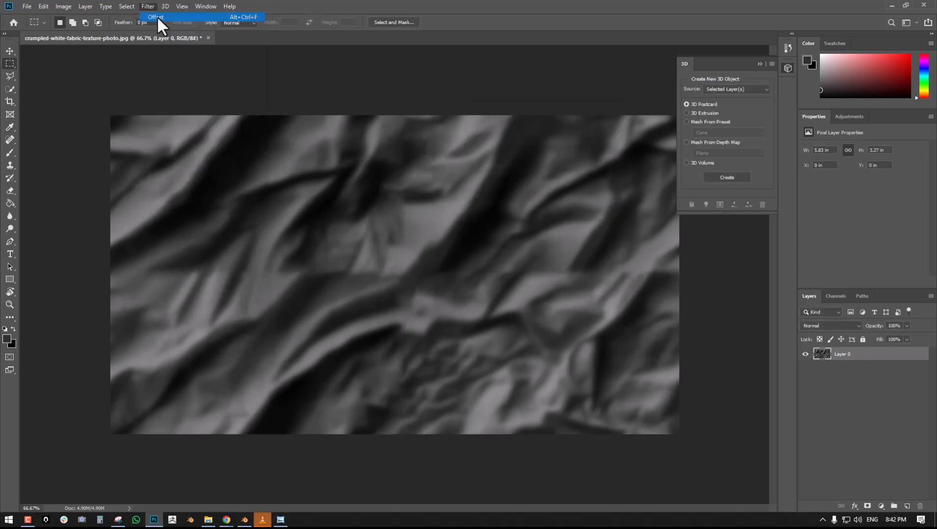
click(247, 17)
drag(394, 340, 429, 434)
key(shift+BackSpace)
key(Return)
key(ctrl+d)
- Content-aware fill the leftover horizontal seam at the image's left edge and clear the selection
drag(107, 242, 216, 276)
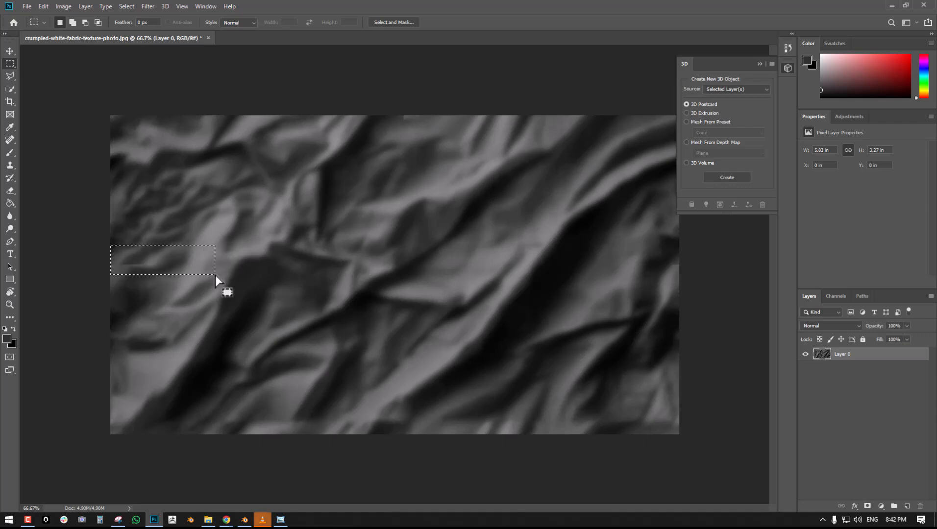
key(shift+BackSpace)
key(Return)
key(ctrl+d)
- Content-aware fill the small leftover seam mark near the image's left edge, reapplying the Offset filter before and after the repair
click(151, 8)
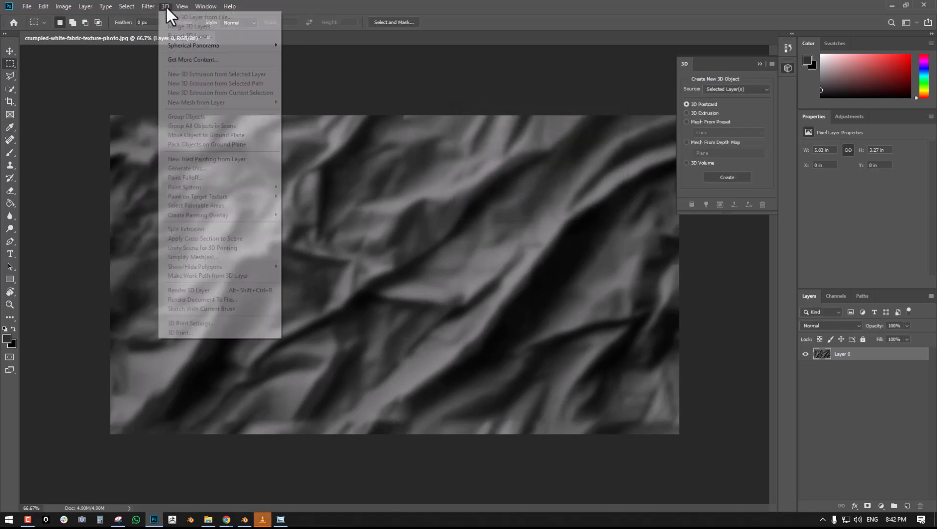
click(150, 15)
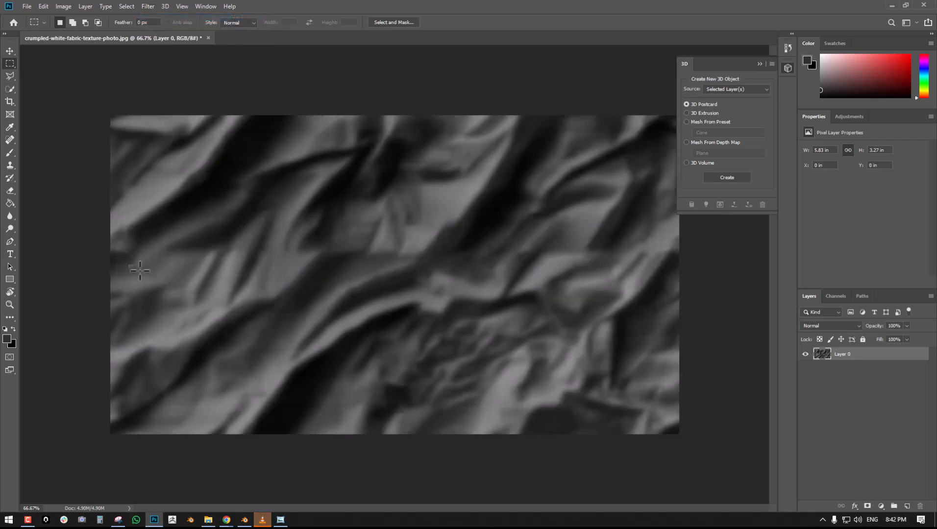
drag(120, 257, 175, 273)
drag(122, 258, 161, 273)
click(148, 6)
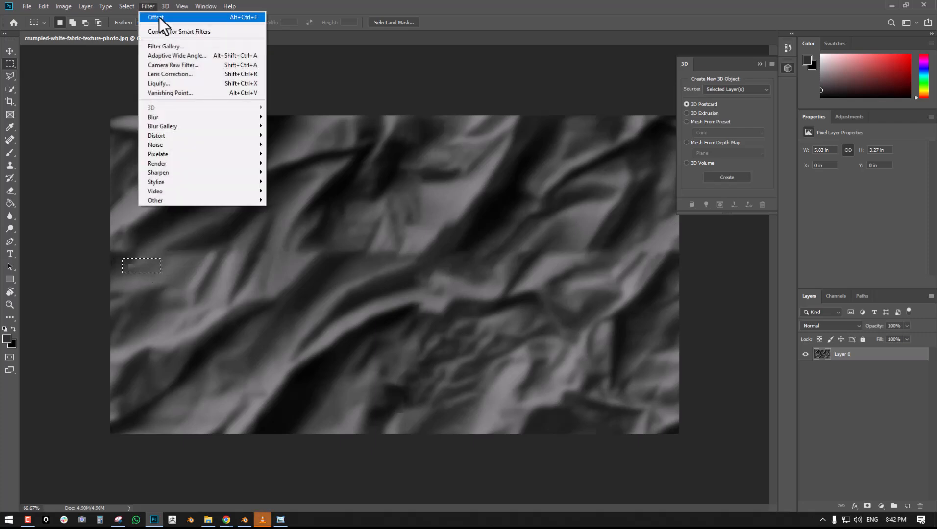
click(83, 143)
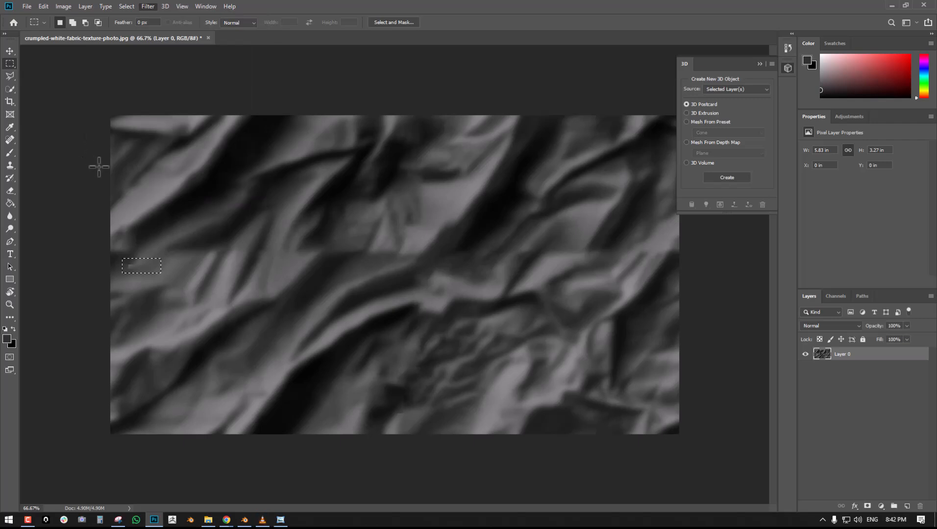
key(shift+F5)
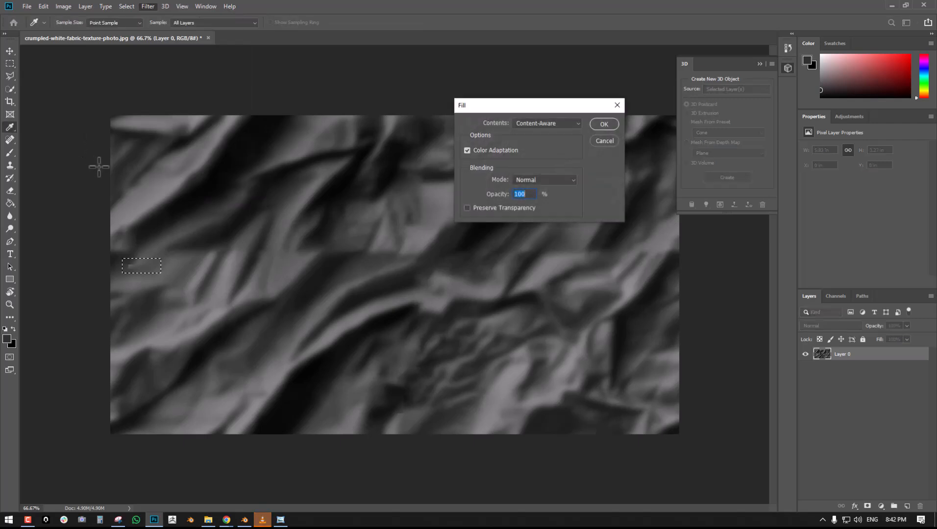
click(603, 124)
key(ctrl+d)
click(152, 8)
click(162, 17)
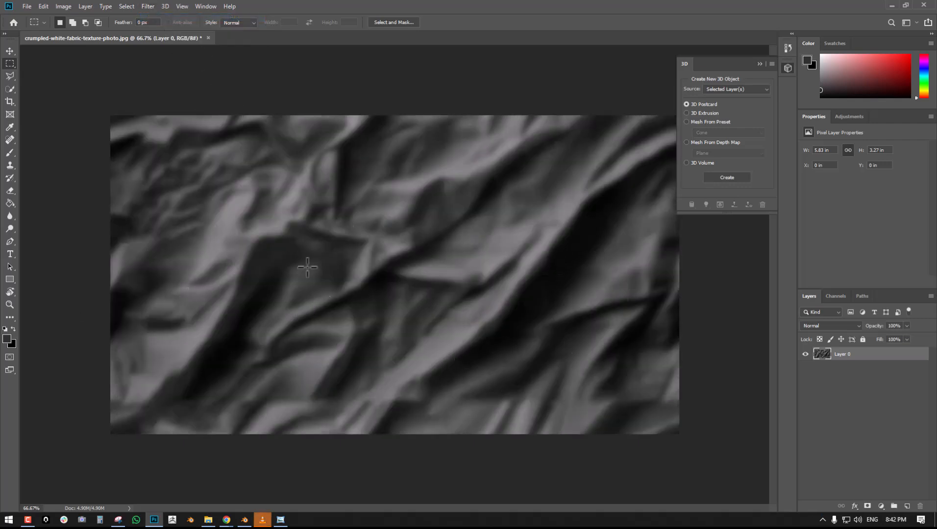
- Switch to Blender, bring fabric crump.jpg into the Cloth fab node tree as an image texture, and show the viewport in Rendered mode
click(244, 520)
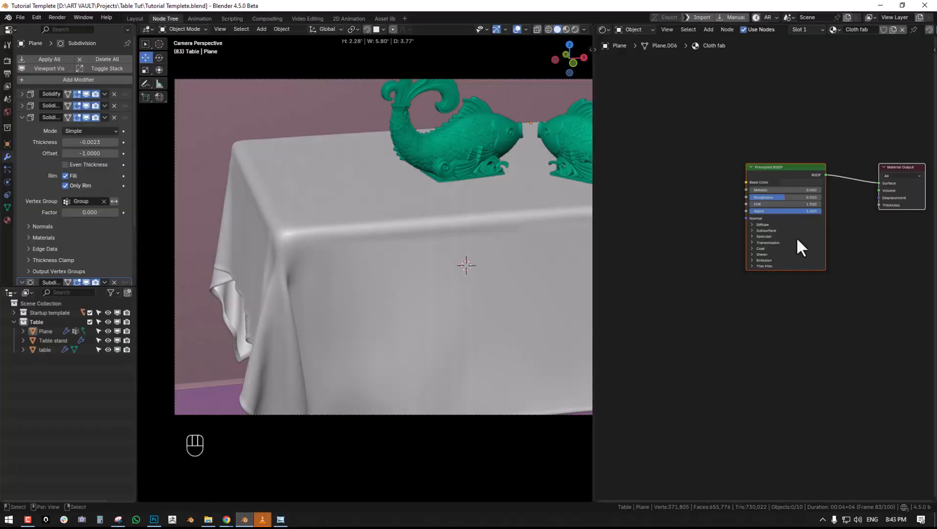
click(209, 520)
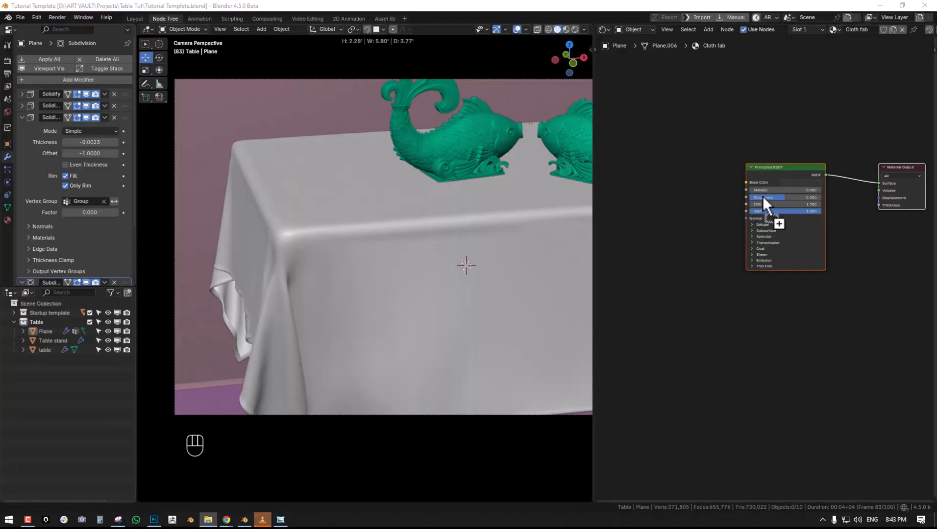
drag(682, 192, 671, 188)
middle_drag(692, 189, 788, 177)
drag(783, 182, 724, 184)
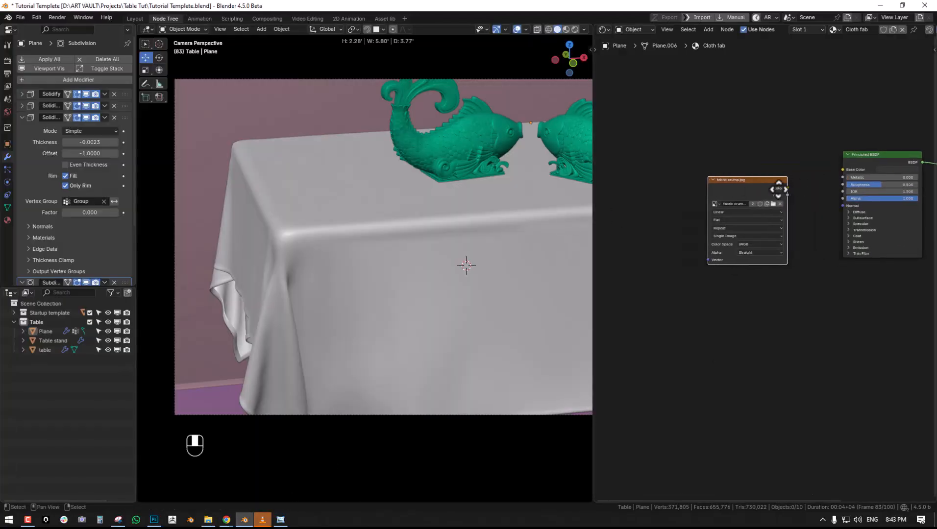
middle_drag(803, 189, 747, 193)
key(z)
click(400, 120)
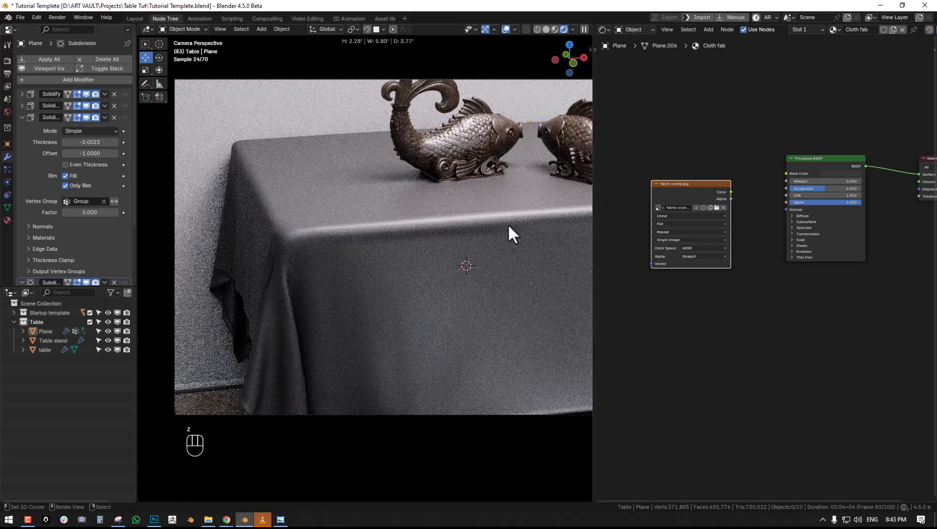
- Connect the image texture's Color to the Principled BSDF's Normal and set its color space to Non-Color
drag(719, 191, 787, 210)
middle_drag(647, 277, 694, 252)
click(694, 251)
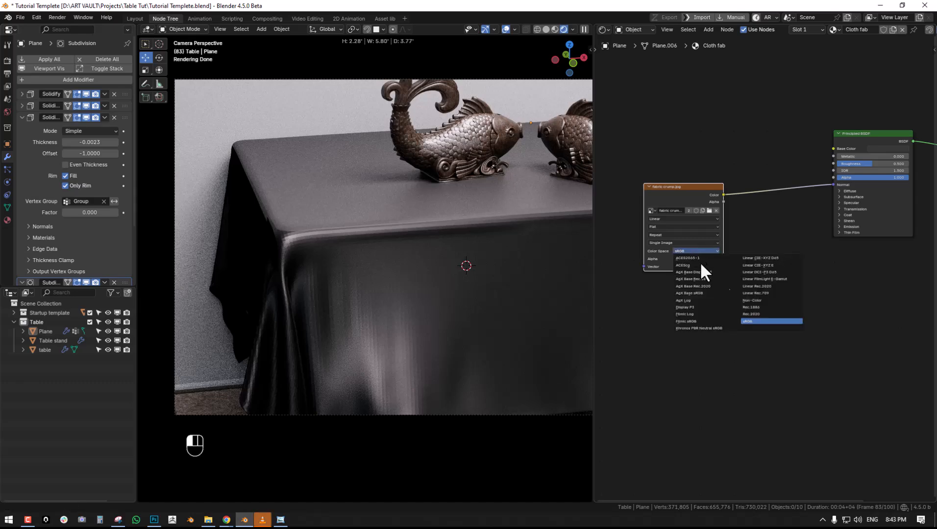
click(774, 304)
middle_drag(751, 283, 789, 310)
drag(706, 217, 663, 225)
- Insert a Bump node between the image texture and the Principled BSDF, feeding the texture's Color into Height
key(shift+a)
mouse_move(755, 280)
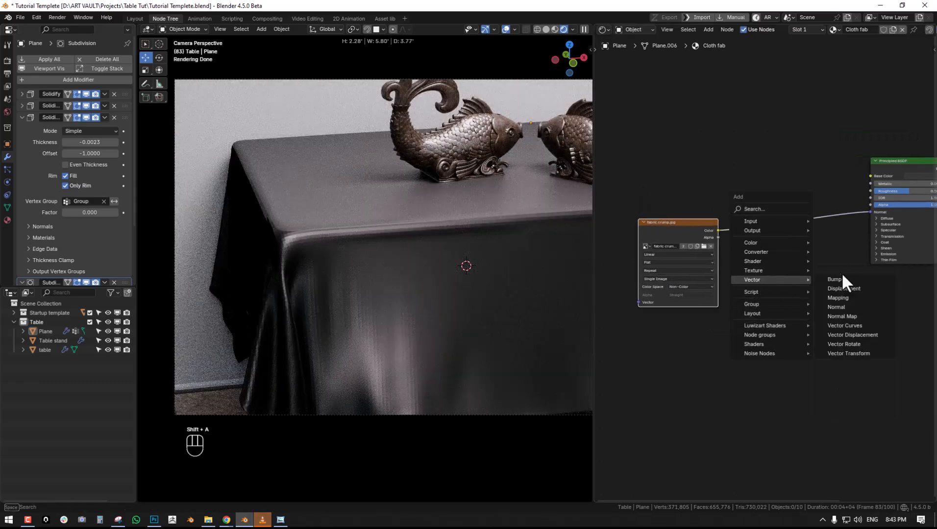
click(838, 278)
click(752, 213)
scroll(802, 294, up, 1)
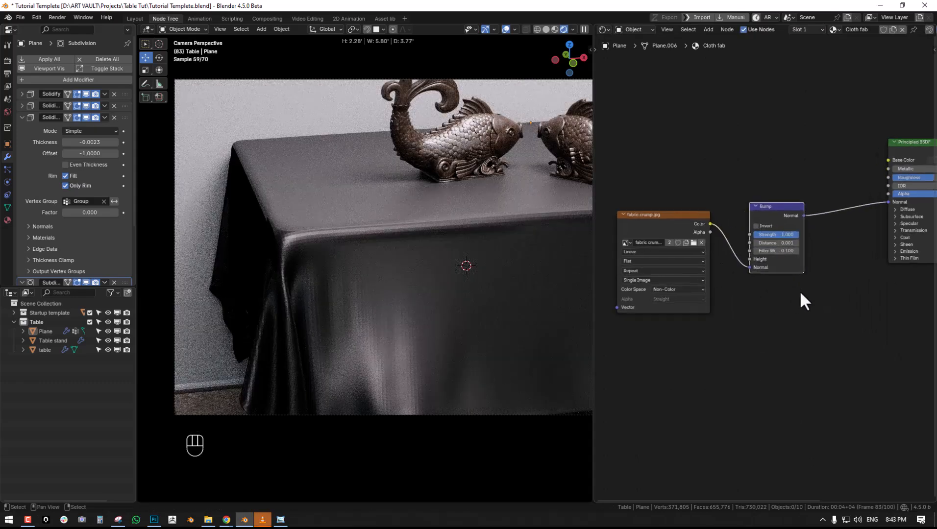
drag(751, 268, 750, 258)
middle_drag(760, 274, 721, 326)
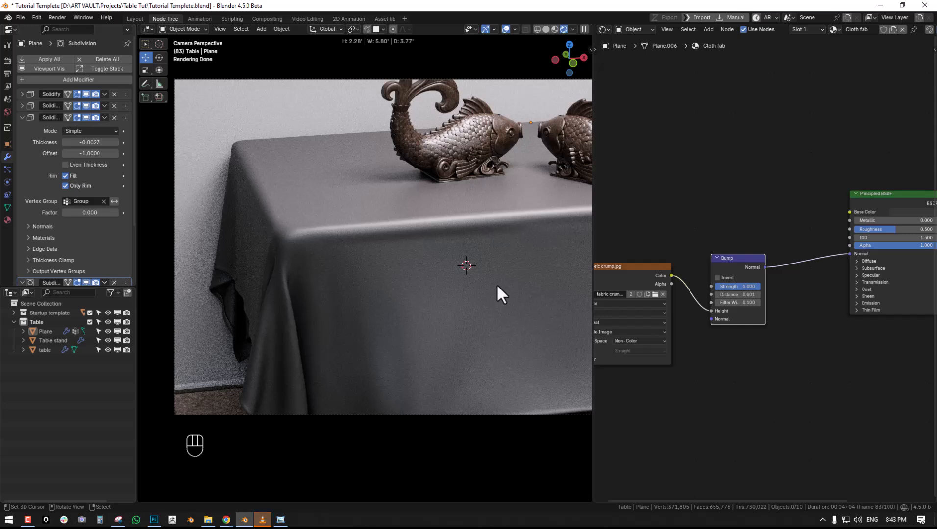
- Set the Bump node's Distance to 0.1
scroll(792, 316, up, 3)
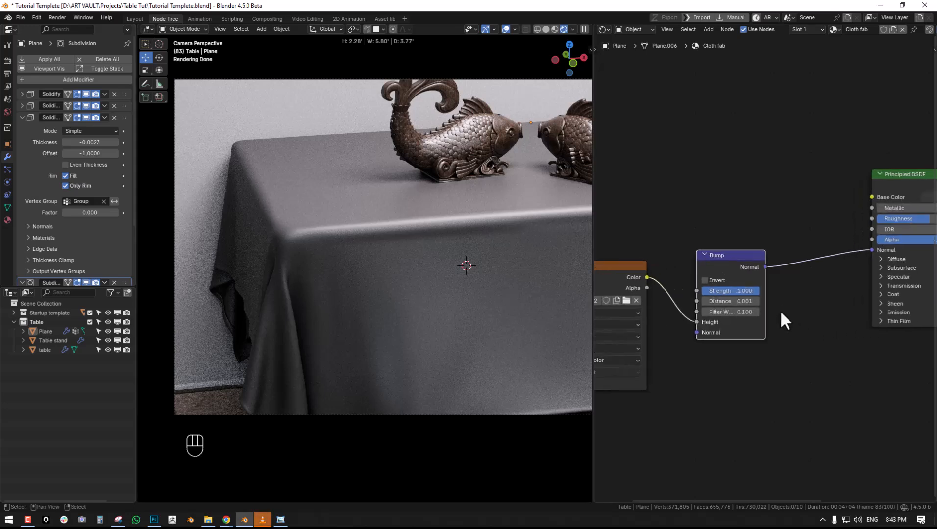
scroll(788, 288, up, 1)
click(735, 278)
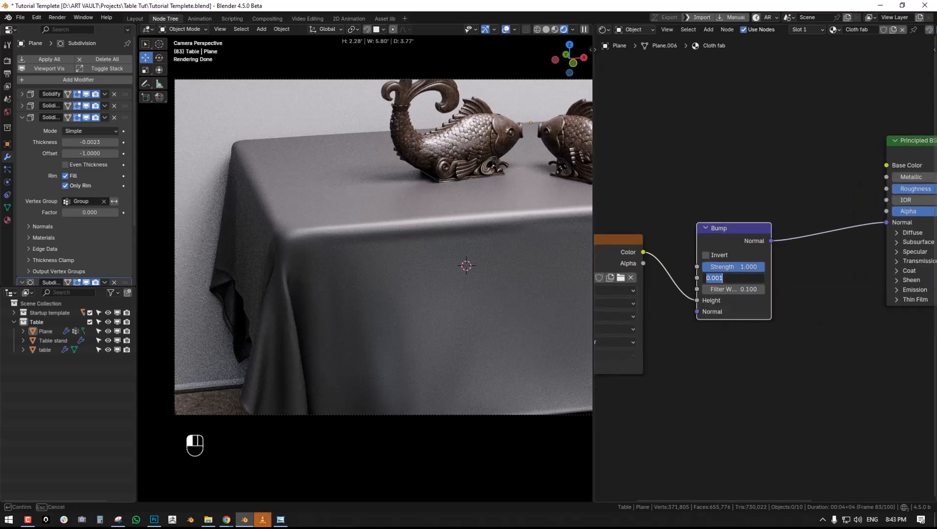
text(.1)
key(Return)
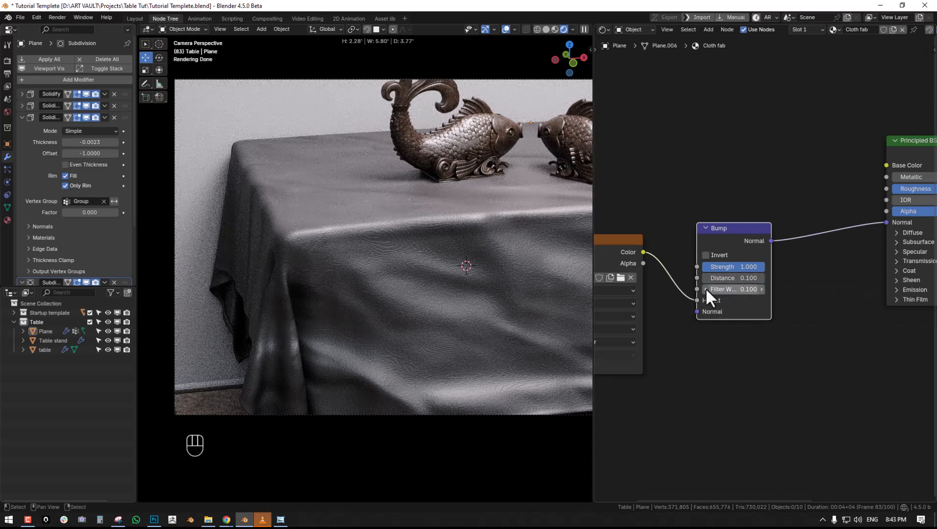
- Raise the Bump node's Filter Width to 10 and deselect the tablecloth
scroll(763, 272, up, 1)
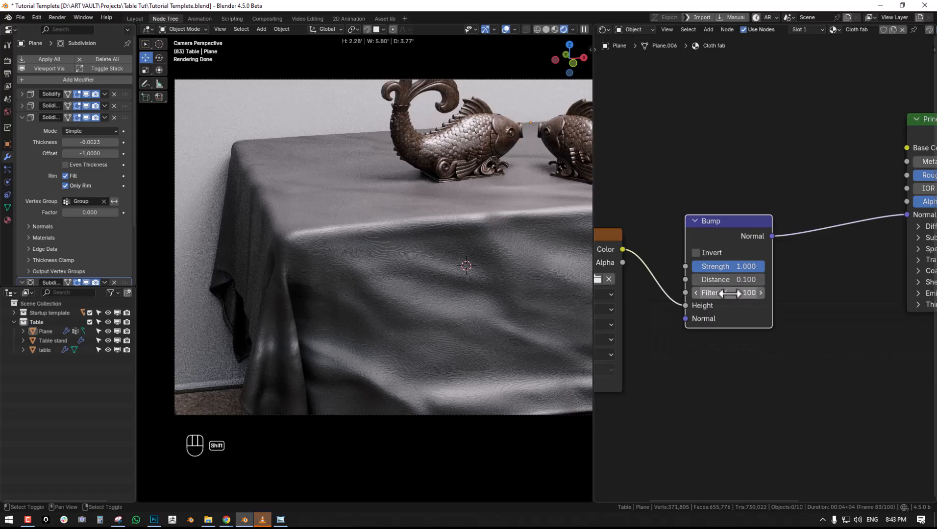
drag(730, 293, 750, 320)
scroll(718, 299, up, 1)
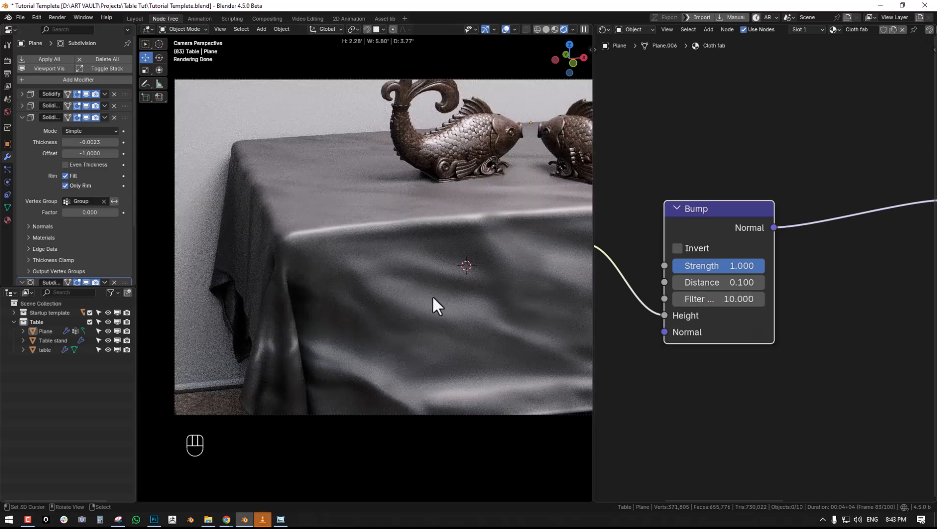
click(472, 280)
key(alt+a)
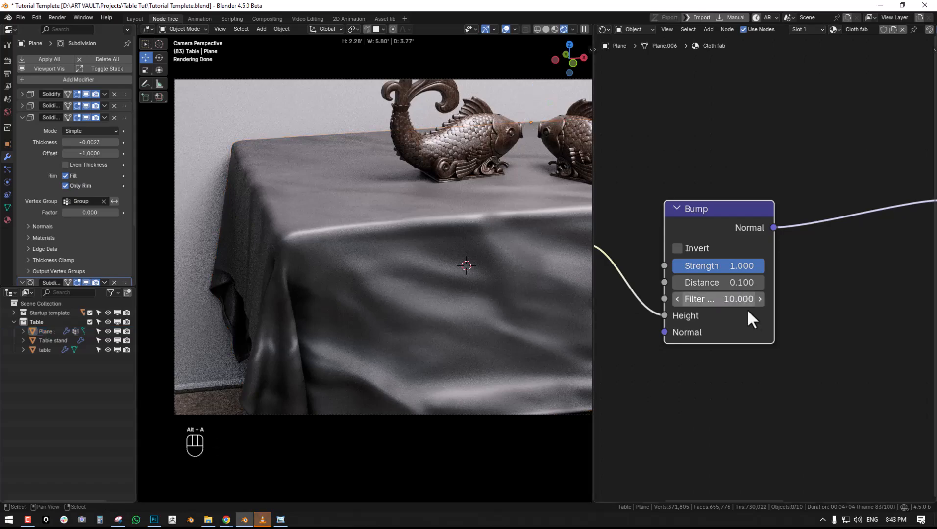
- Reduce the Bump node's Distance to 0.08 and its Filter Width to 6.5
mouse_move(710, 288)
middle_down()
mouse_move(815, 269)
mouse_move(710, 282)
middle_up()
scroll(810, 288, down, 2)
scroll(710, 285, up, 1)
drag(726, 259, 710, 274)
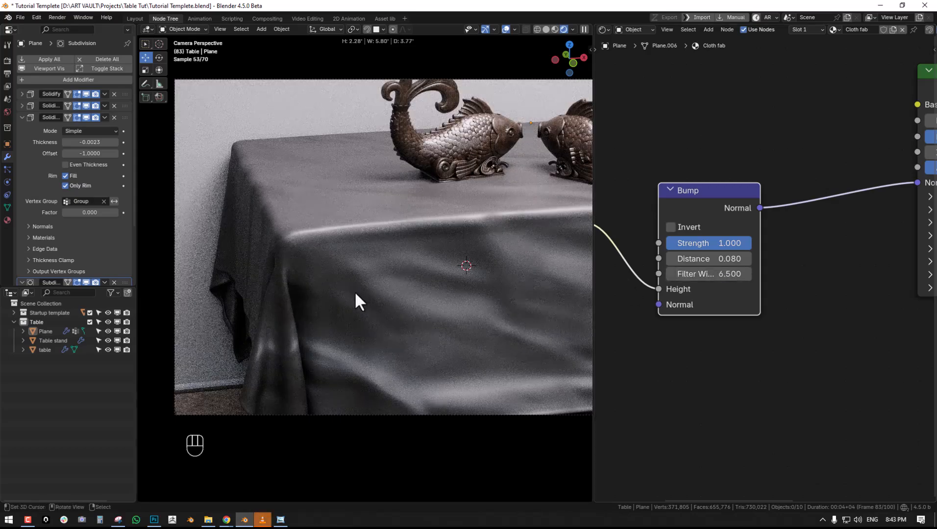
- Check the crumples on the rendered tablecloth and add Mapping and Texture Coordinate nodes to the fabric crump.jpg texture
scroll(389, 305, down, 3)
scroll(461, 303, up, 2)
shift+middle_drag(327, 306, 370, 304)
scroll(485, 279, up, 2)
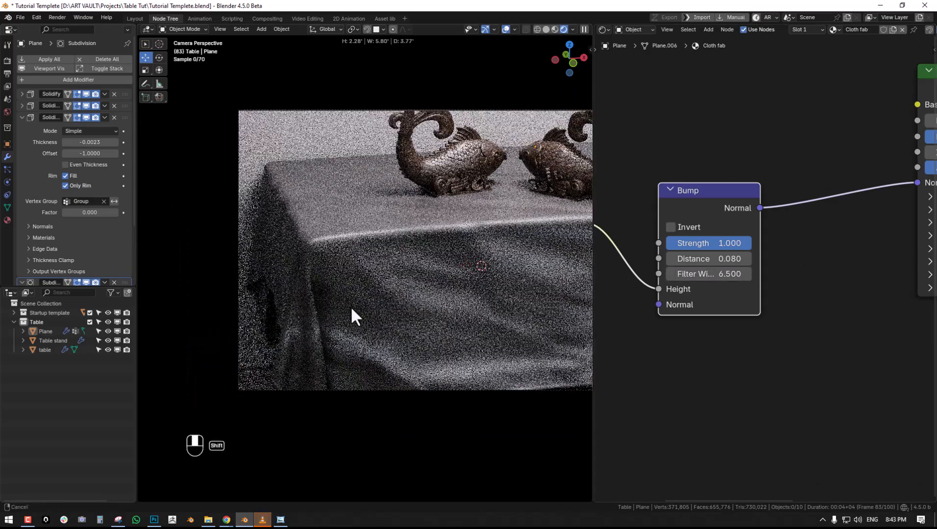
scroll(690, 287, down, 3)
middle_drag(691, 288, 862, 269)
scroll(723, 300, down, 4)
middle_drag(713, 307, 749, 291)
scroll(398, 295, down, 3)
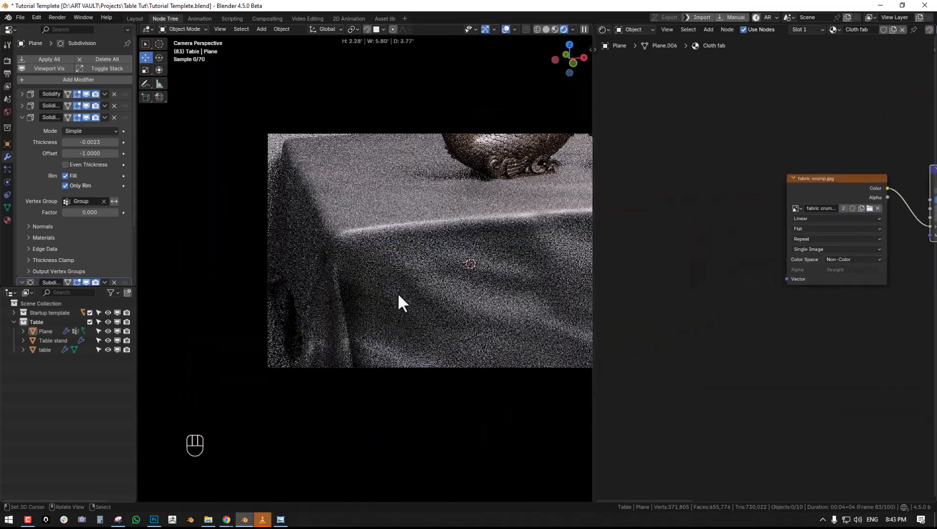
scroll(397, 293, down, 1)
scroll(746, 281, up, 1)
click(721, 205)
key(ctrl+t)
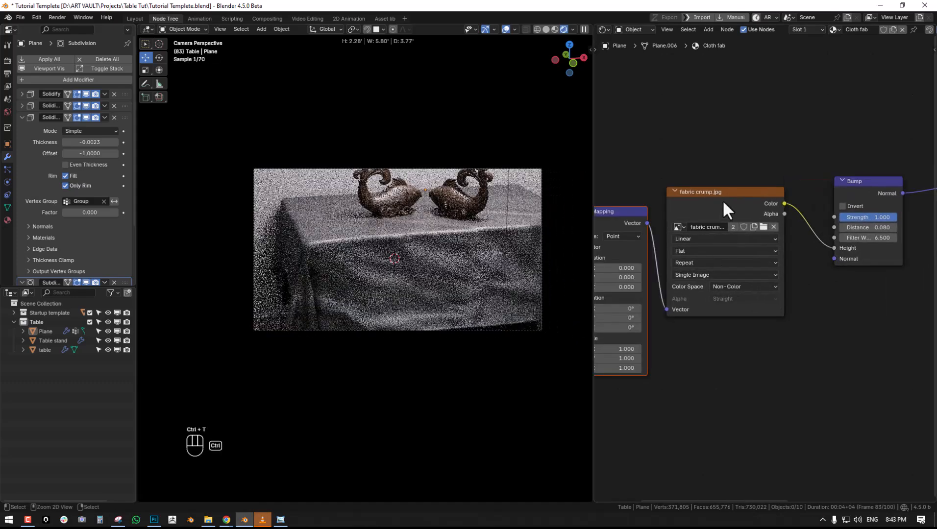
- Try a Mapping scale of 3 on all axes, and settle on a scale of 2
middle_drag(653, 297, 733, 297)
scroll(383, 279, up, 2)
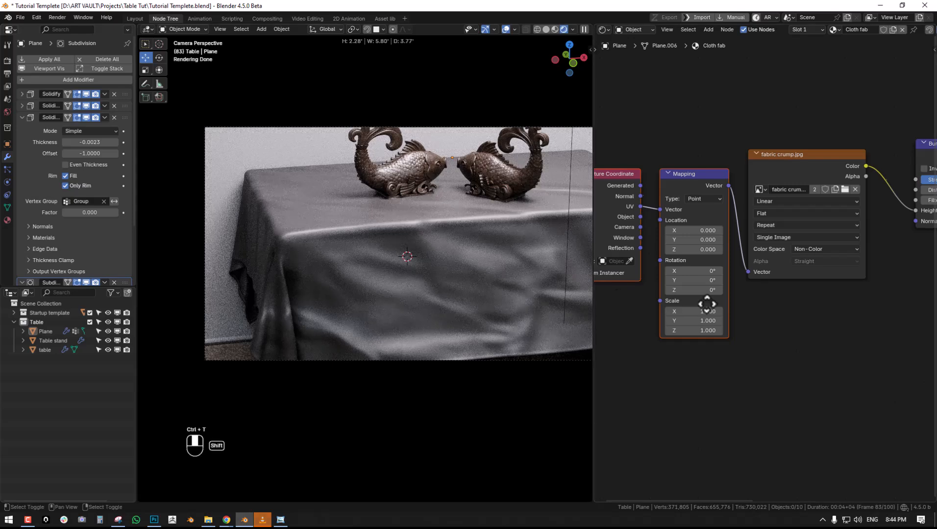
scroll(736, 310, up, 1)
mouse_move(735, 322)
mouse_down()
mouse_move(734, 343)
mouse_move(732, 324)
mouse_up()
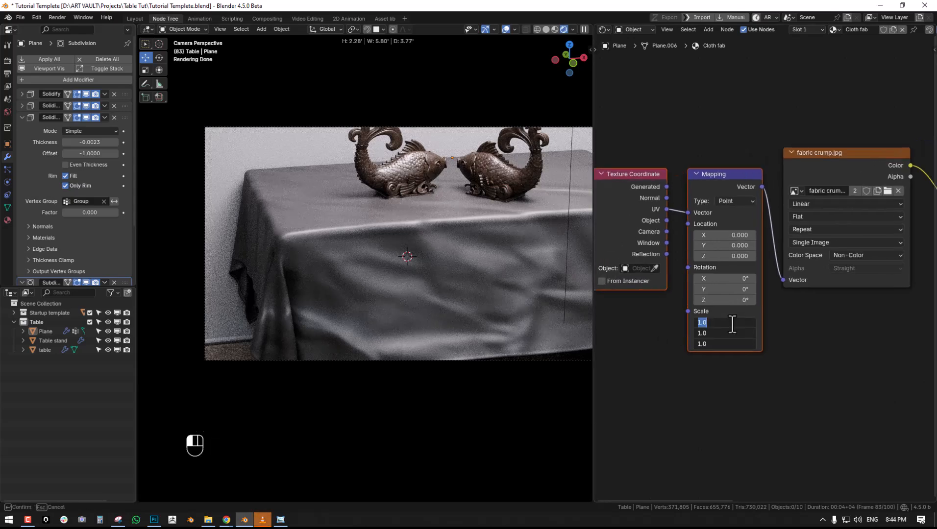
text(3)
key(Return)
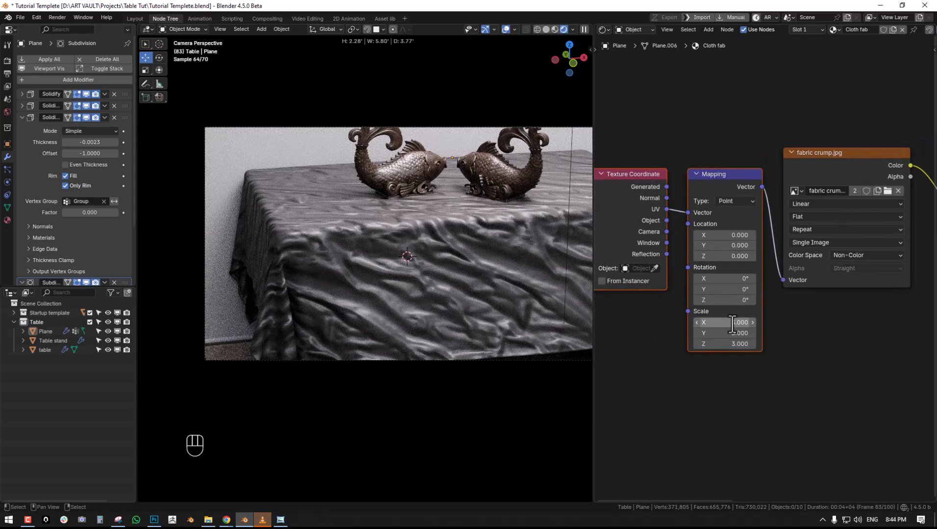
drag(734, 322, 735, 319)
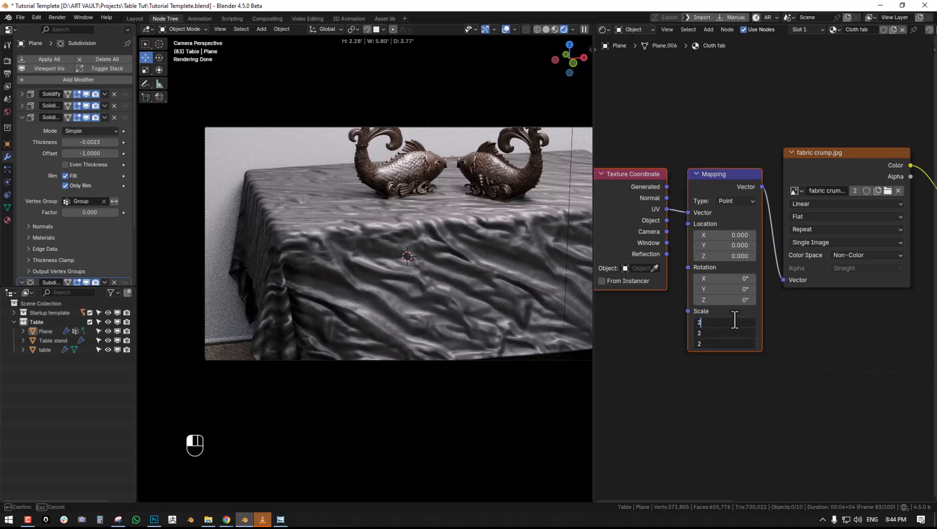
text(2)
key(Return)
- Rotate the crumple texture to 60.4° around Z in the Mapping node
drag(728, 296, 745, 297)
drag(724, 300, 741, 300)
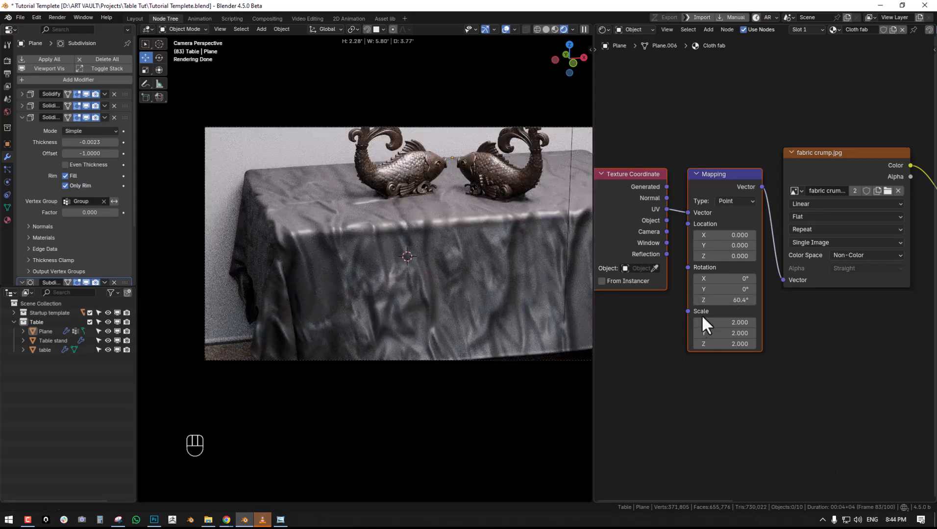
mouse_move(710, 302)
middle_down()
mouse_move(635, 310)
mouse_move(722, 296)
middle_up()
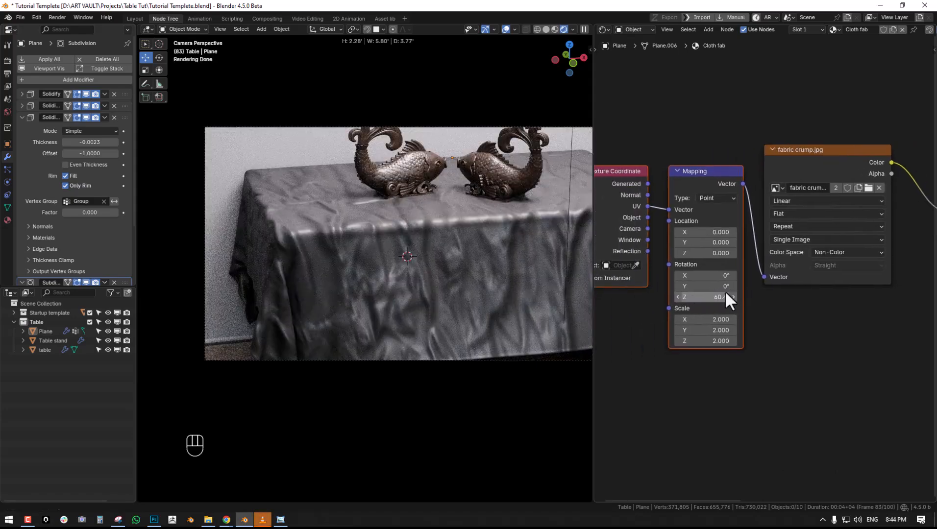
- Lower the Bump node's Strength to soften the crumples on the tablecloth
middle_drag(831, 250, 757, 263)
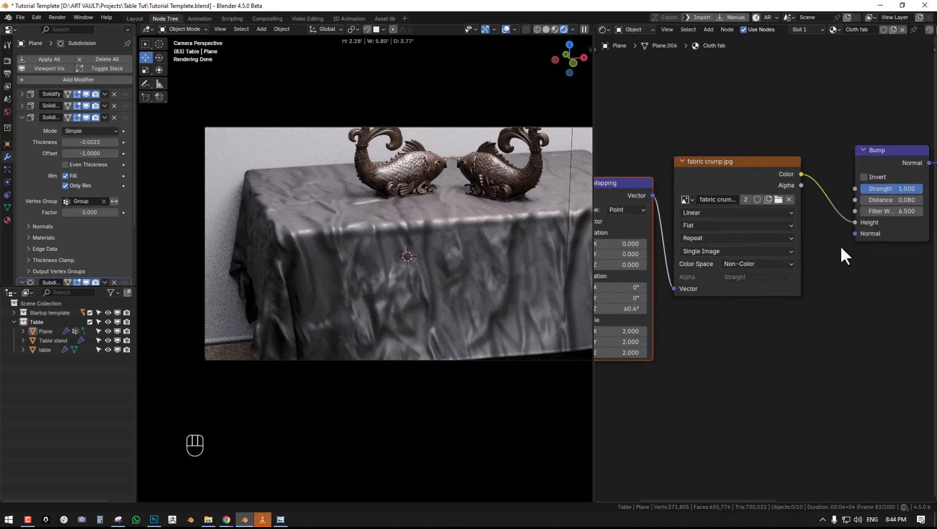
middle_drag(839, 245, 814, 250)
drag(826, 211, 799, 212)
- Try a Mapping scale of 1 on all axes
middle_drag(617, 337, 775, 262)
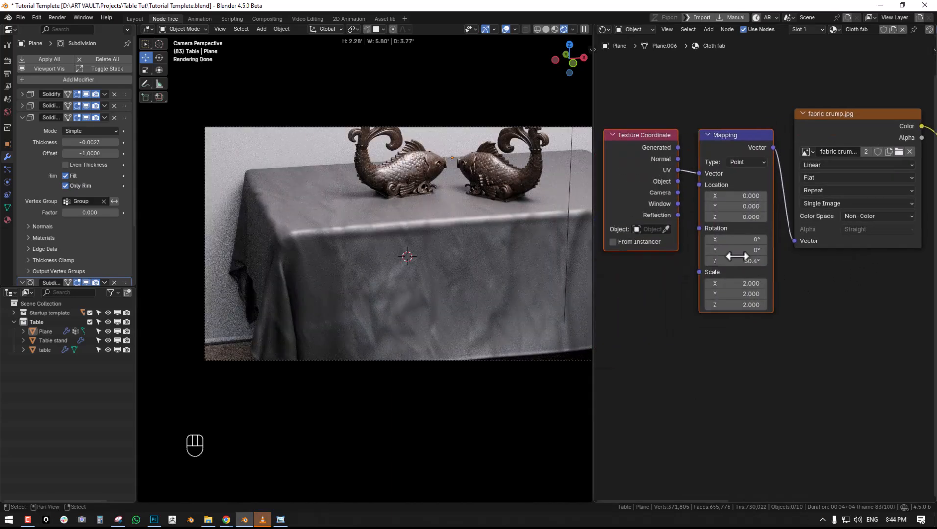
drag(735, 283, 801, 303)
text(1)
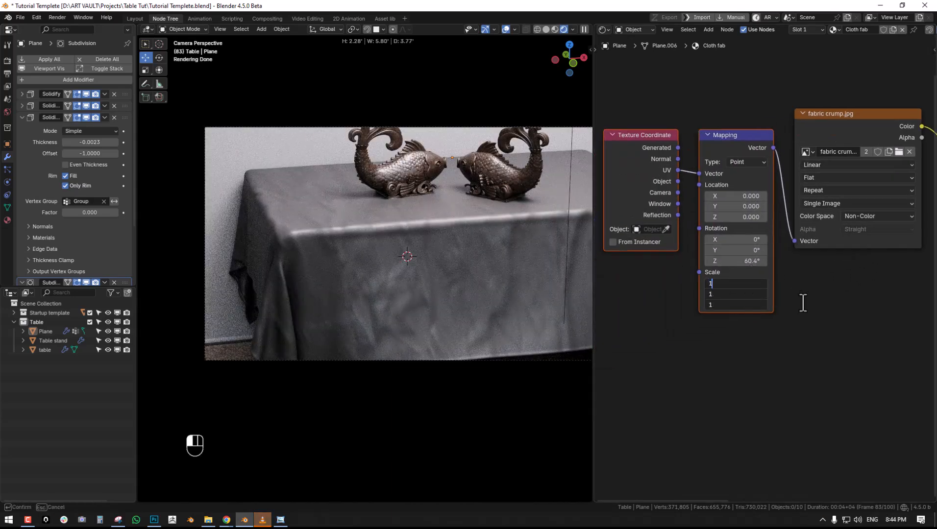
key(Return)
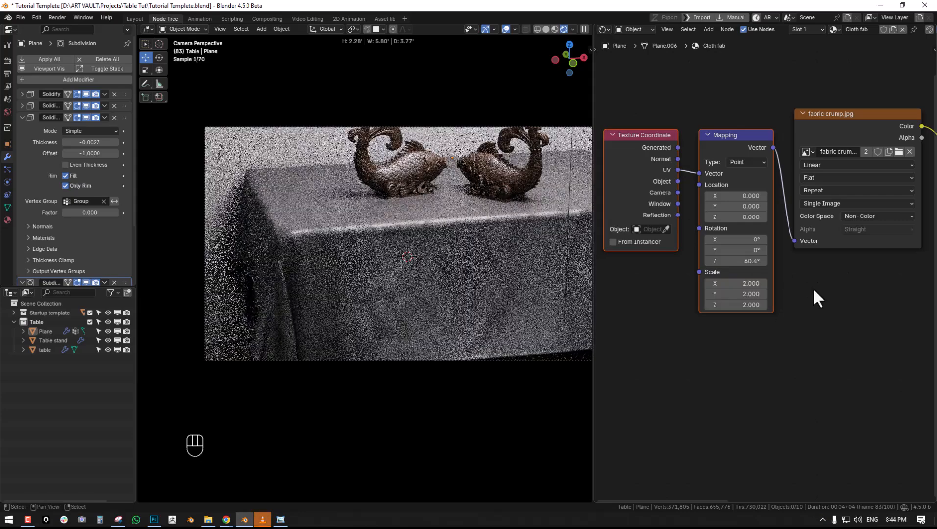
- Fine-tune the Bump node's Strength to 0.248
middle_drag(833, 284, 660, 294)
middle_drag(757, 250, 715, 300)
drag(799, 208, 774, 208)
middle_drag(679, 285, 756, 234)
- Duplicate the fabric crump.jpg image texture node and place the copy below the original
scroll(750, 237, down, 4)
key(alt+a)
click(716, 169)
key(shift+d)
click(726, 310)
middle_drag(806, 293, 751, 274)
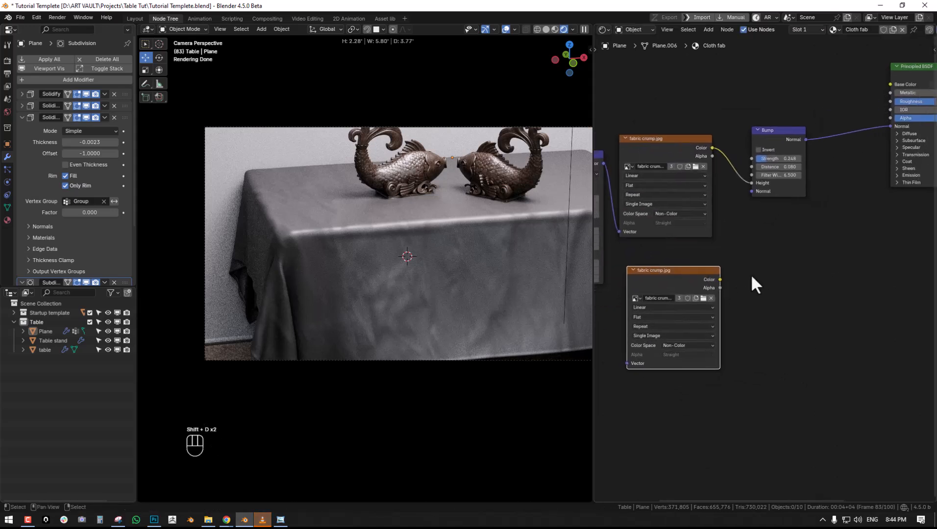
- Load fabric crump_2.jpg from the project folder into the duplicated image texture node
scroll(751, 274, up, 1)
click(697, 301)
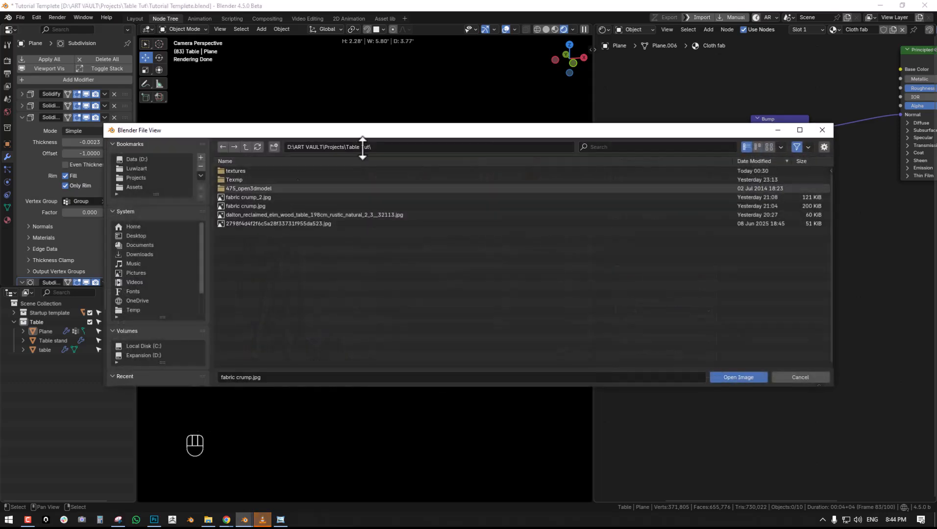
click(768, 148)
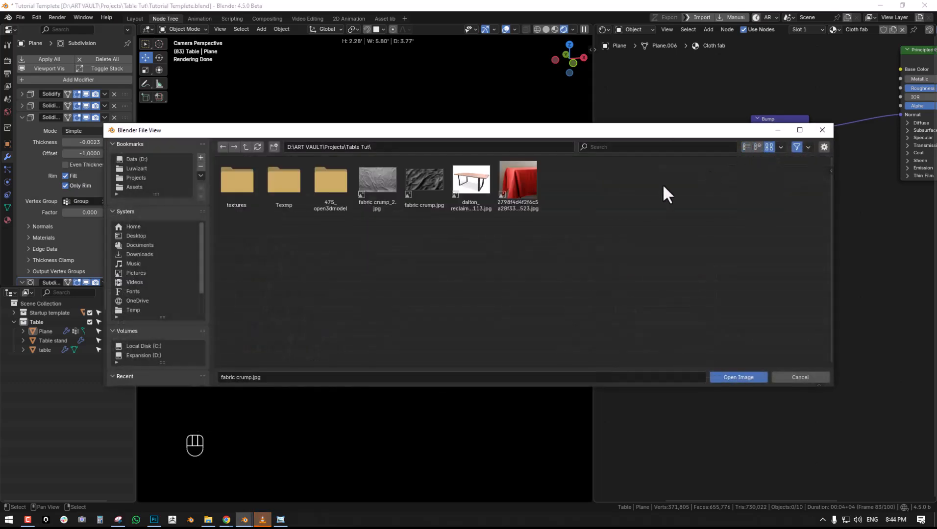
double_click(368, 184)
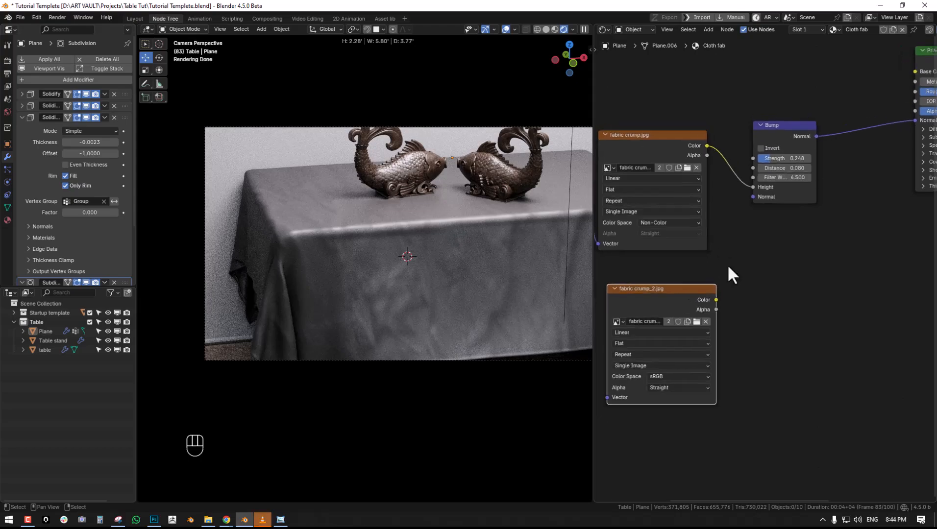
- Switch to Windows Photo Viewer and examine the fine wrinkles and drape of the red tablecloth reference photo against the rendered cloth
scroll(429, 256, up, 3)
scroll(429, 256, up, 1)
ctrl+alt+right_drag(429, 256, 465, 266)
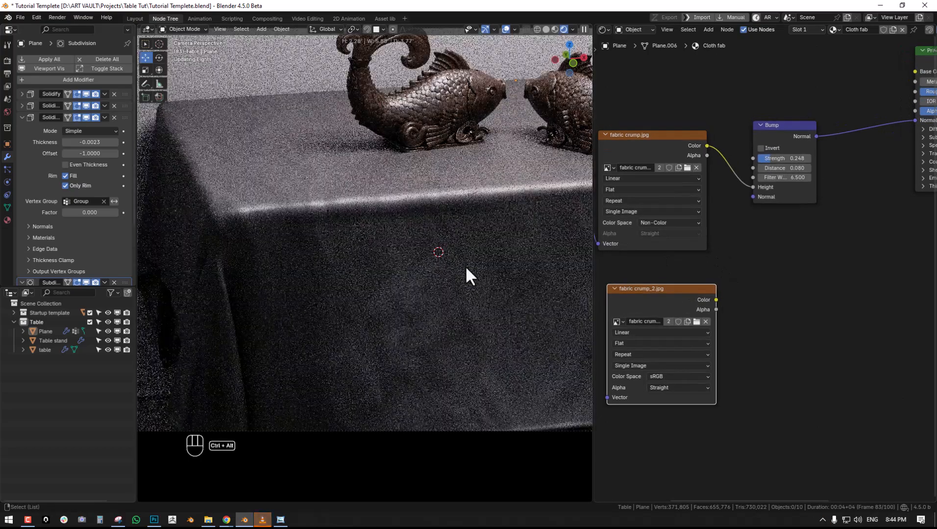
middle_drag(822, 295, 788, 303)
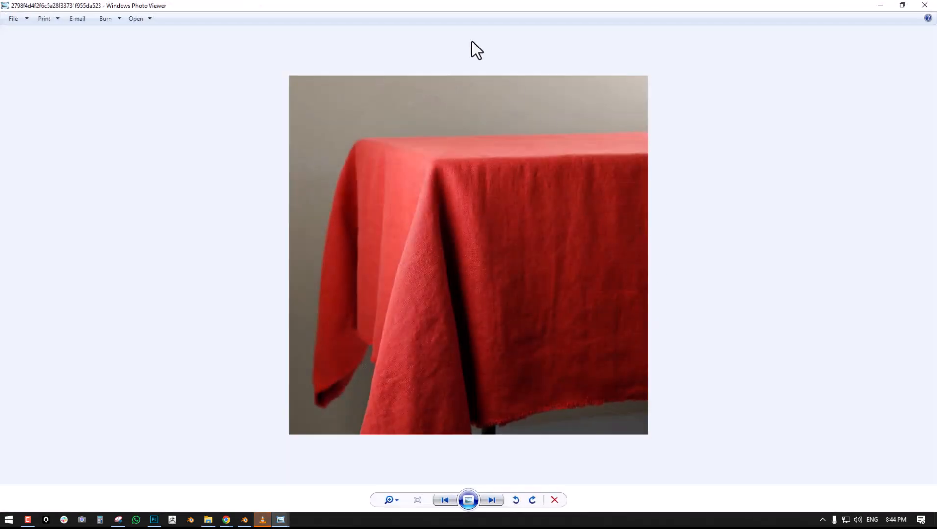
scroll(482, 241, up, 2)
drag(558, 247, 519, 199)
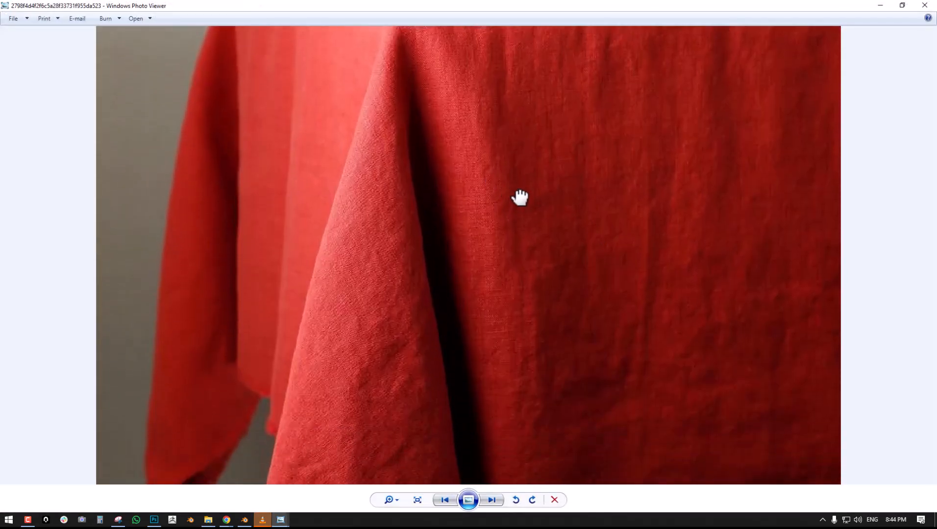
scroll(526, 221, down, 2)
scroll(514, 230, up, 2)
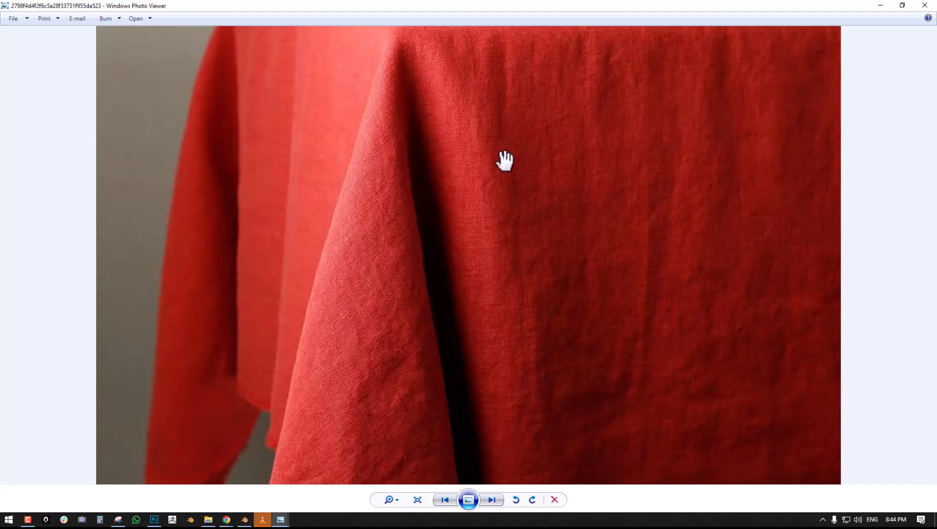
scroll(480, 254, down, 2)
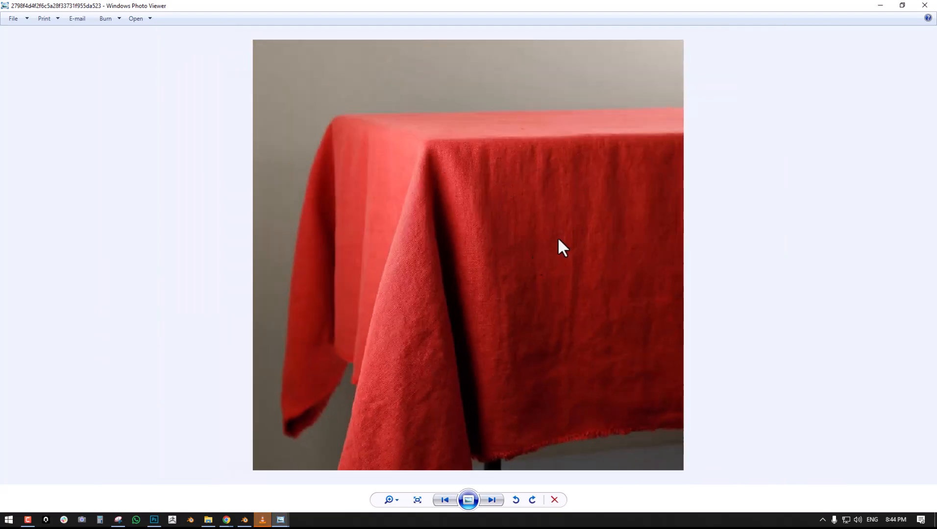
scroll(491, 264, up, 1)
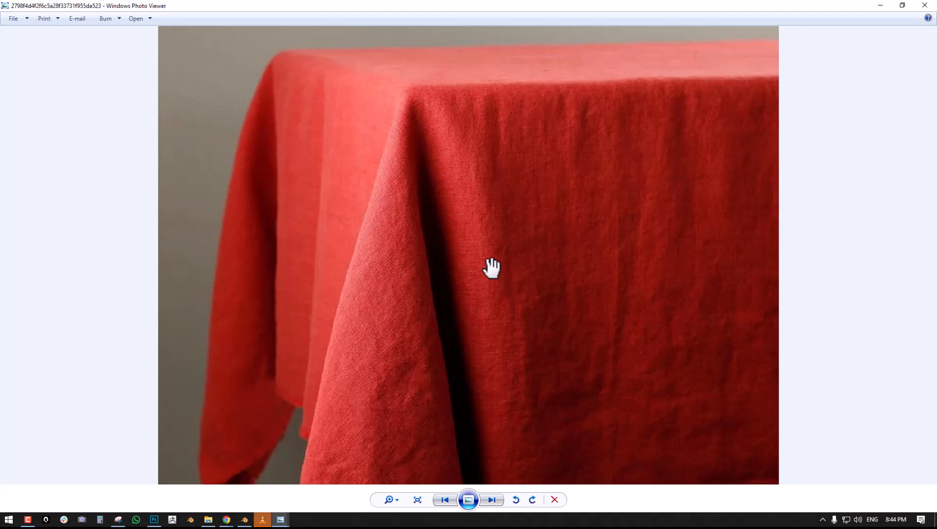
scroll(591, 247, up, 1)
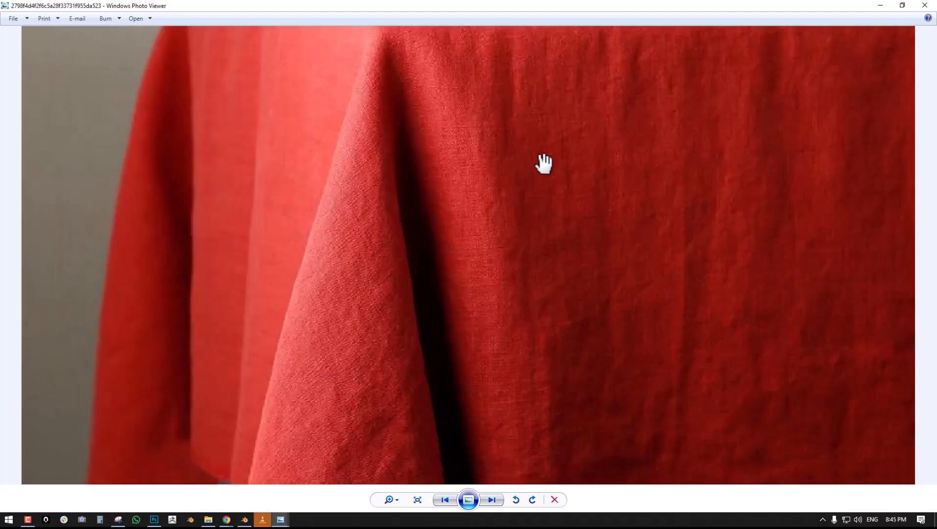
scroll(750, 157, down, 2)
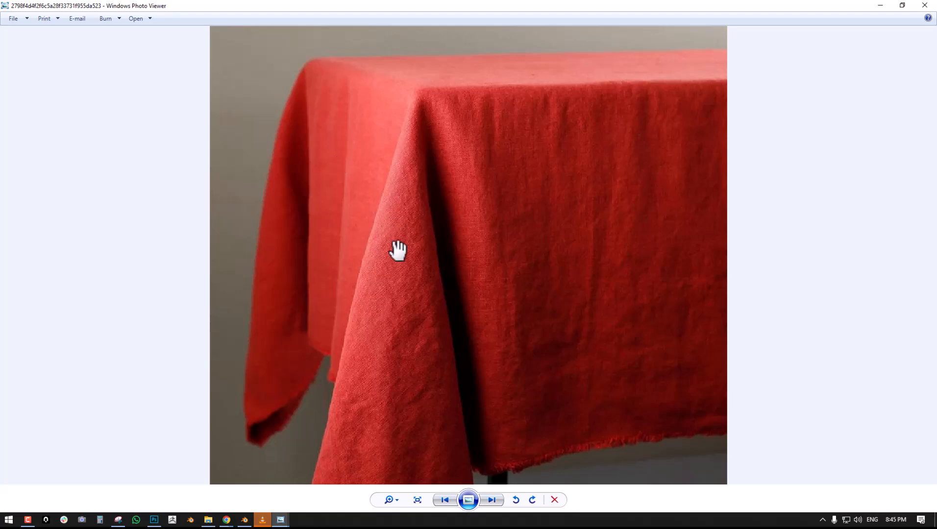
scroll(474, 227, down, 1)
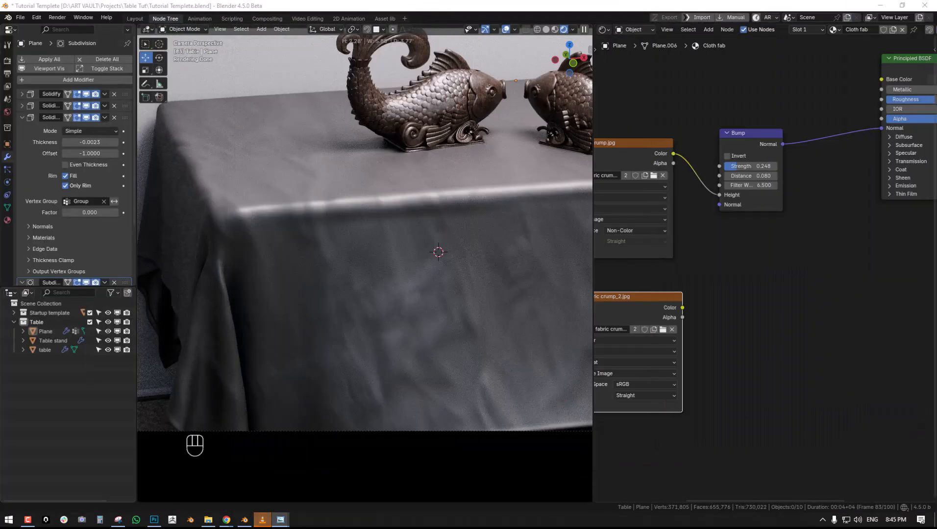
- Duplicate the Bump node between the original Bump and the Principled BSDF, and connect the fabric crump_2.jpg color to the copy
middle_drag(682, 277, 673, 249)
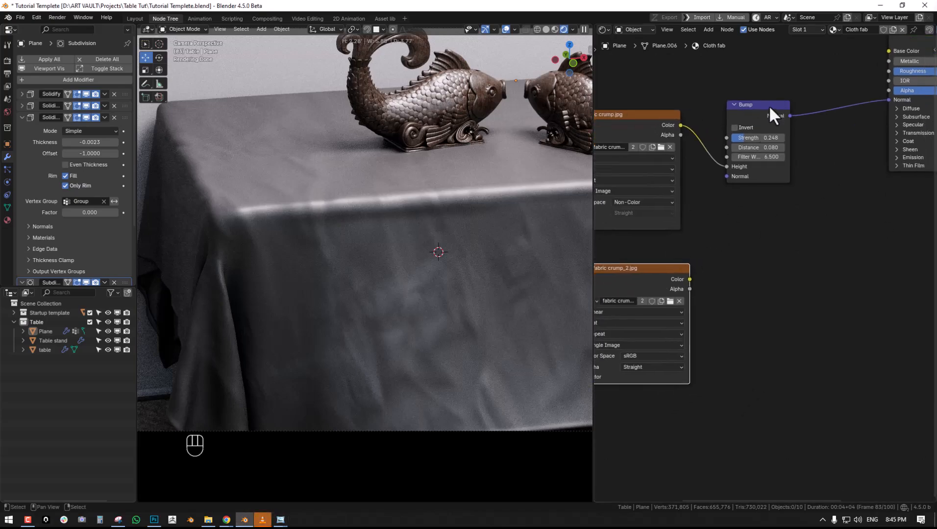
key(shift+d)
click(826, 121)
drag(689, 279, 792, 176)
middle_drag(793, 172, 745, 237)
- Preview fabric crump_2.jpg directly on the tablecloth and give it its own Mapping and Texture Coordinate nodes
ctrl+shift+click(744, 199)
right_drag(774, 204, 771, 224)
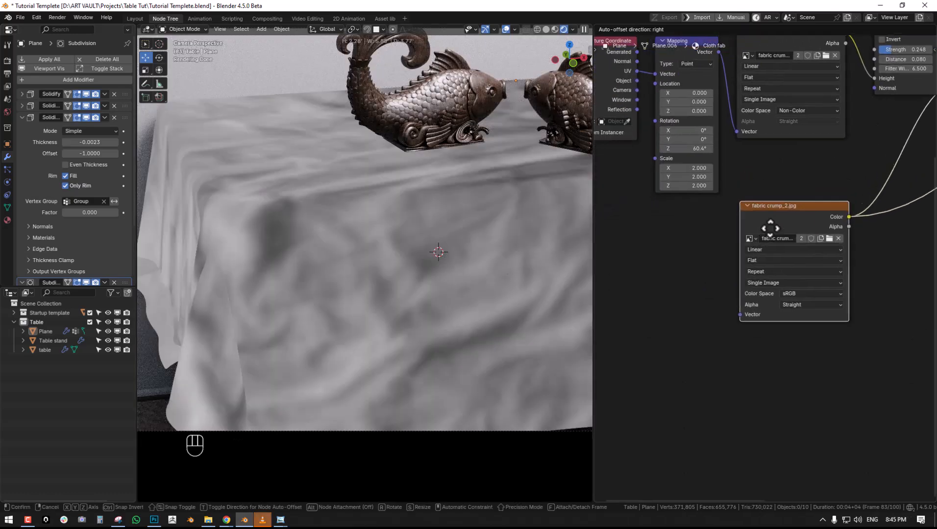
click(770, 224)
key(ctrl+t)
middle_drag(769, 226, 790, 172)
- Try a scale of 5 on all axes and a Z rotation of 5.8° in the fabric crump_2.jpg Mapping node
drag(706, 300, 732, 314)
click(711, 300)
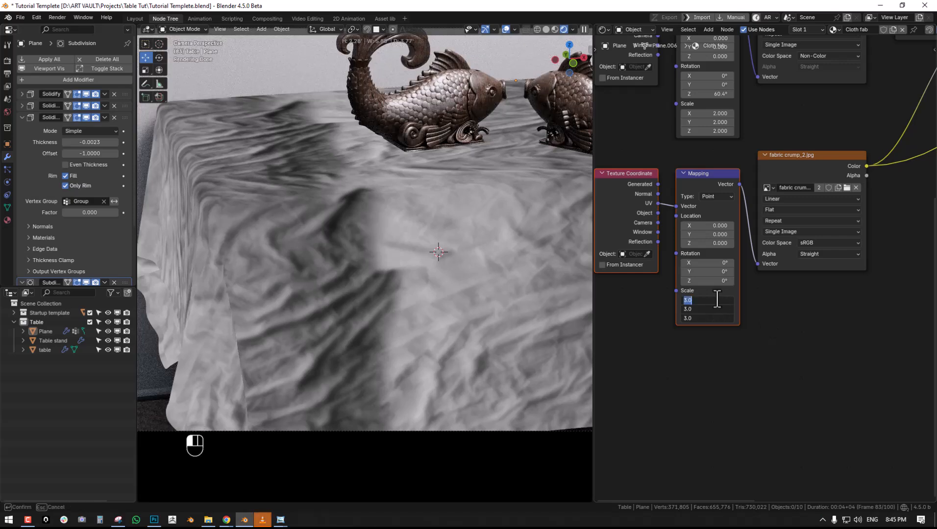
right_click(715, 301)
key(Escape)
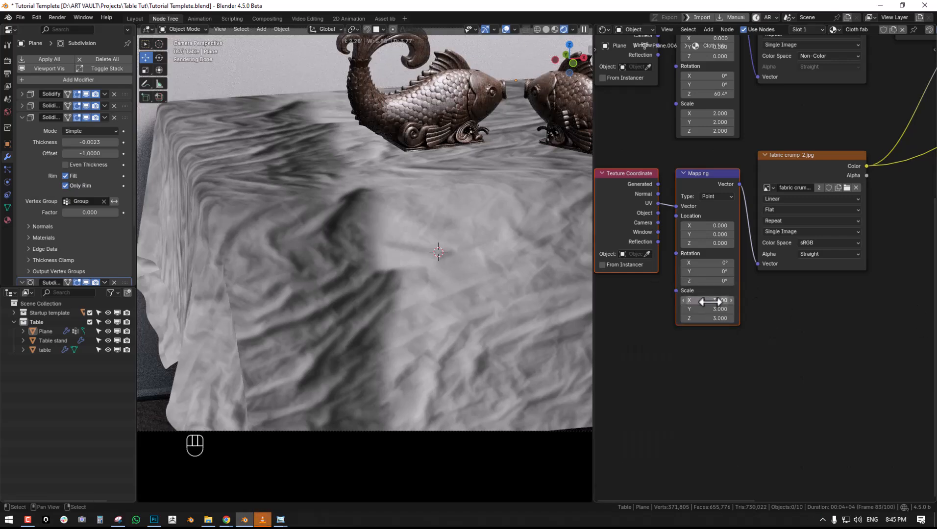
drag(714, 300, 713, 317)
text(5)
key(Return)
mouse_move(781, 287)
middle_down()
mouse_move(689, 317)
mouse_move(781, 285)
middle_up()
drag(665, 299, 676, 298)
middle_drag(755, 202, 766, 178)
- Spread out the fabric crump_2.jpg and its Mapping node to make room after the Texture Coordinate node
drag(820, 147, 924, 142)
key(shift+a)
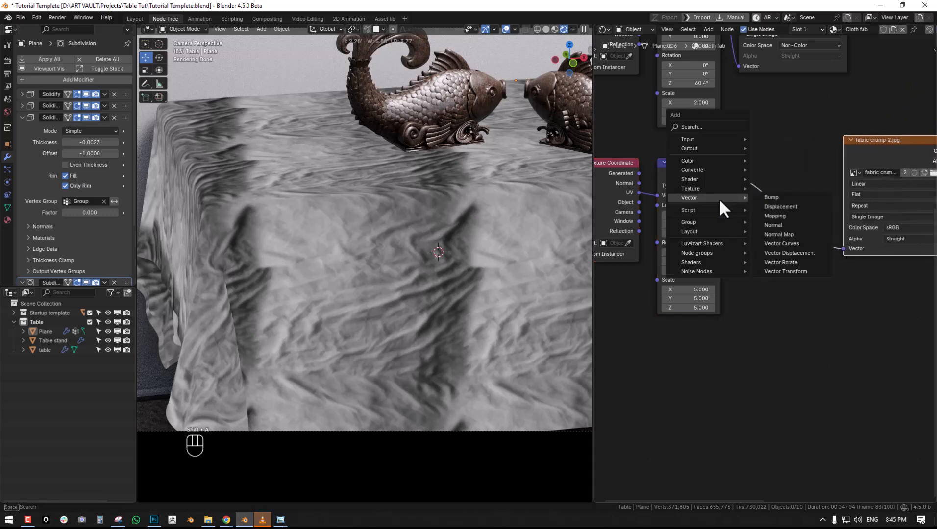
drag(680, 164, 764, 160)
middle_drag(635, 211, 662, 187)
key(shift+a)
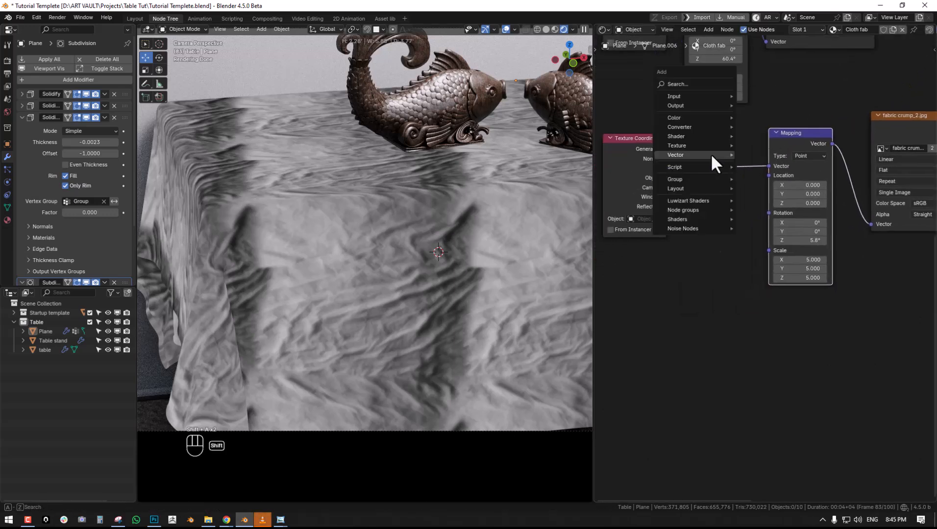
mouse_move(703, 157)
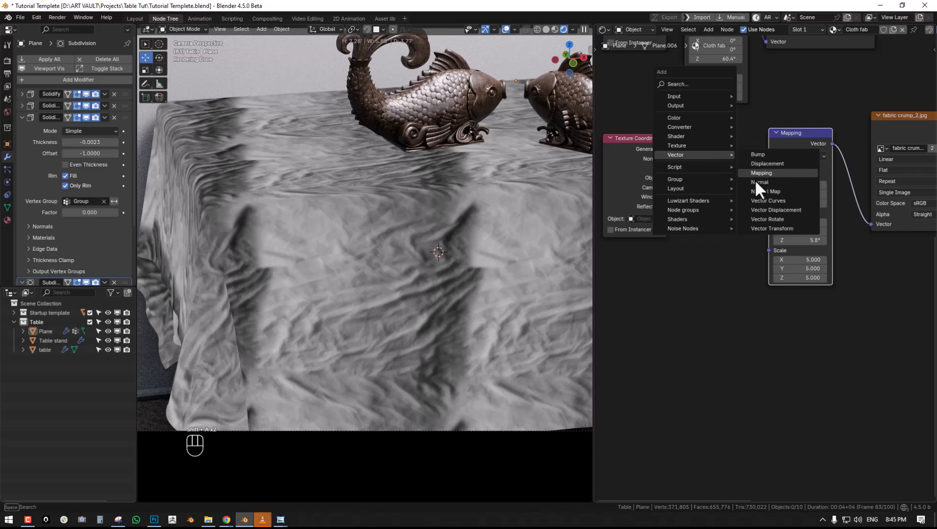
mouse_move(679, 127)
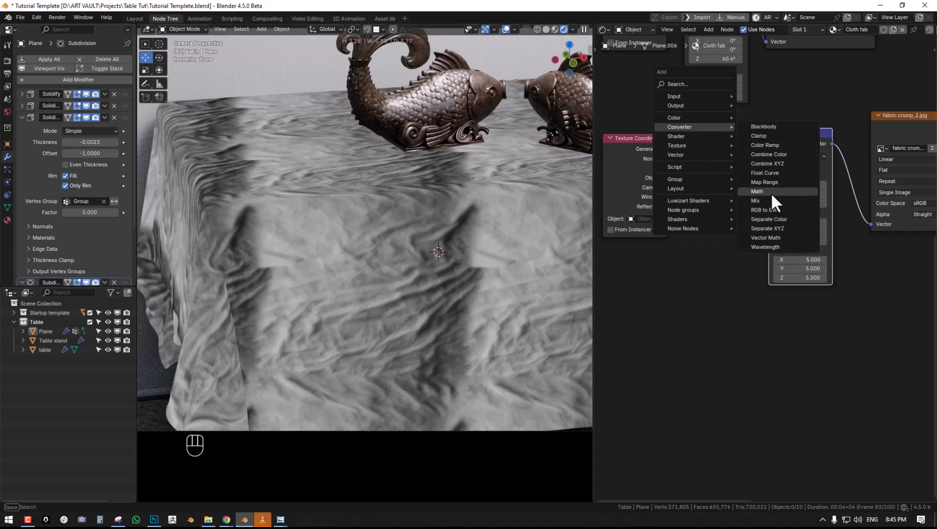
click(758, 192)
click(732, 224)
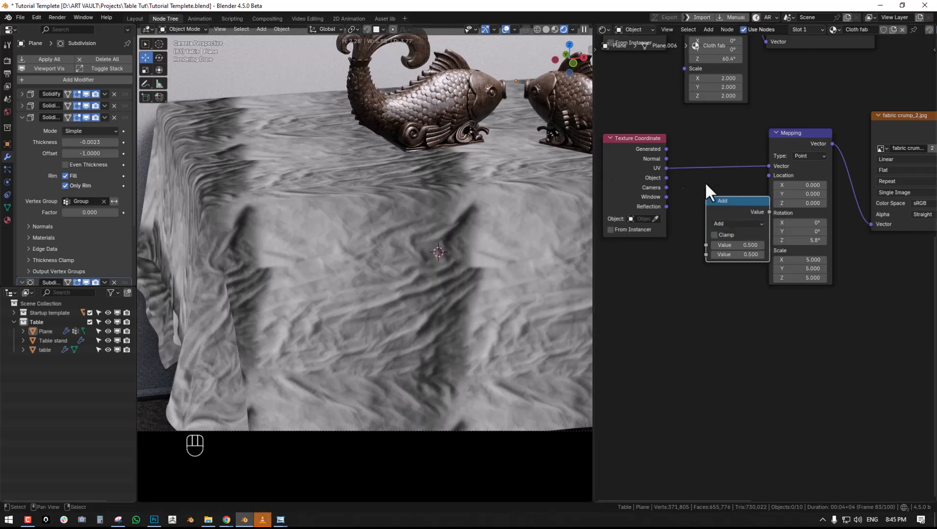
key(x)
- Insert a Vector Math Add node between Texture Coordinate and Mapping, with a new Noise Texture's Fac feeding its second vector
key(shift+a)
mouse_move(684, 192)
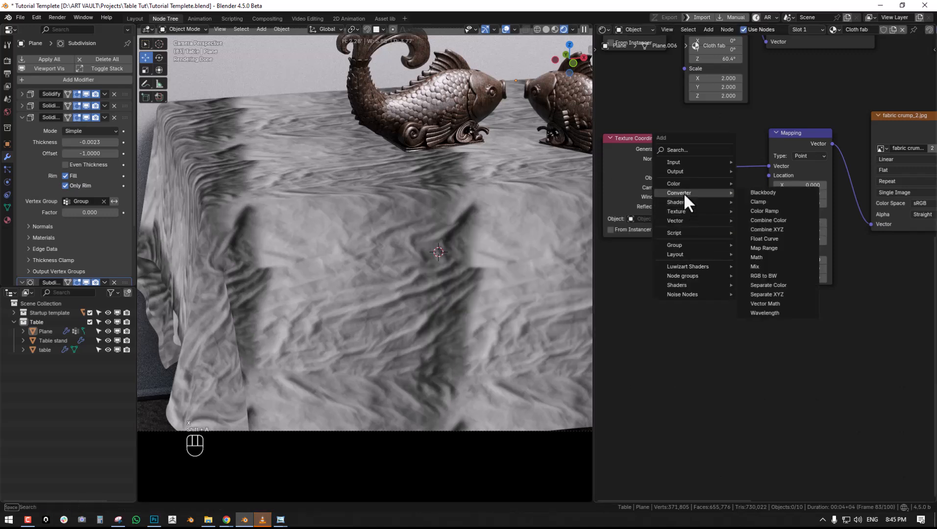
click(782, 304)
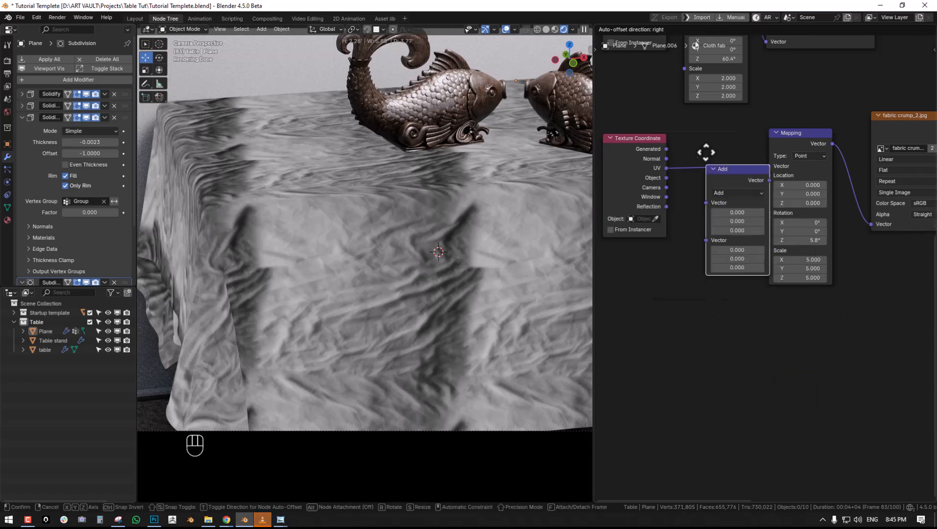
click(705, 159)
middle_drag(687, 198, 745, 177)
drag(745, 175, 715, 239)
text(nois)
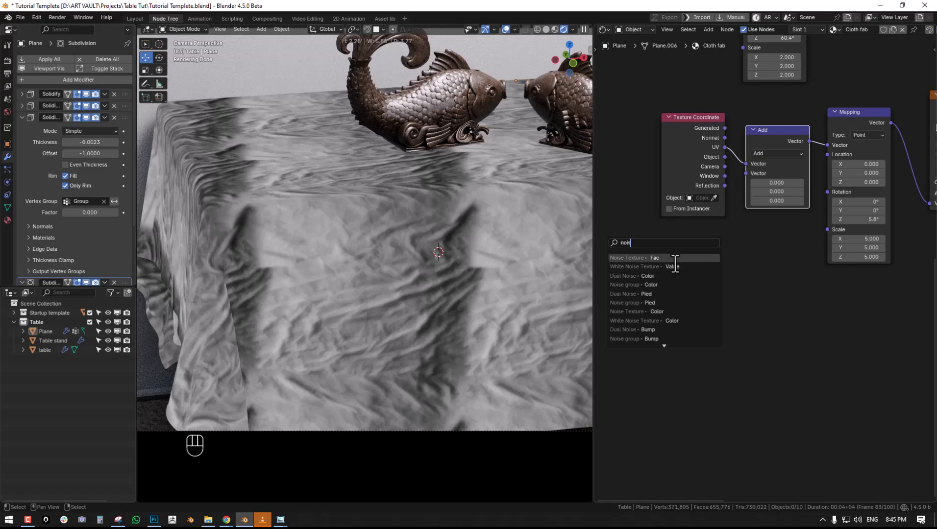
click(672, 258)
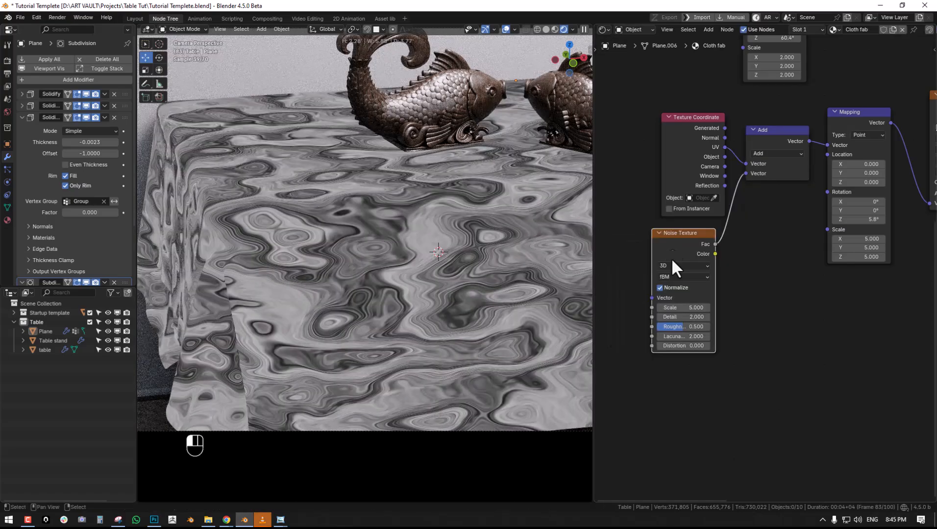
- Adjust the Noise Texture's Scale to try different distortion of the crumple pattern on the tablecloth
drag(685, 309, 696, 307)
key(Return)
scroll(321, 236, down, 1)
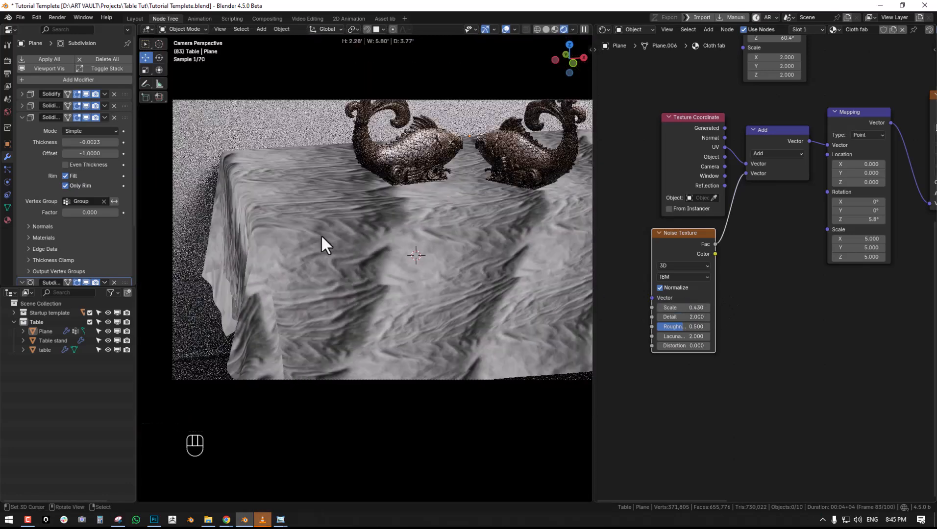
scroll(322, 236, down, 2)
shift+middle_drag(438, 255, 392, 252)
scroll(394, 251, up, 2)
shift+drag(690, 308, 693, 307)
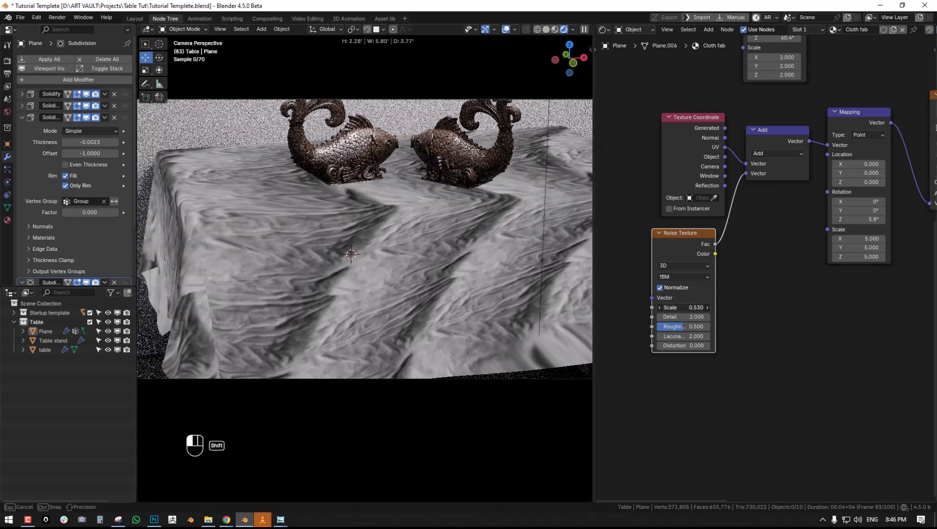
- Move the Add node between Mapping and fabric crump_2.jpg, bring the Noise Texture along, and readjust the noise Scale
middle_drag(832, 219, 751, 234)
alt+drag(686, 145, 841, 169)
drag(789, 128, 765, 129)
drag(602, 265, 738, 318)
drag(809, 234, 822, 214)
middle_drag(810, 261, 773, 279)
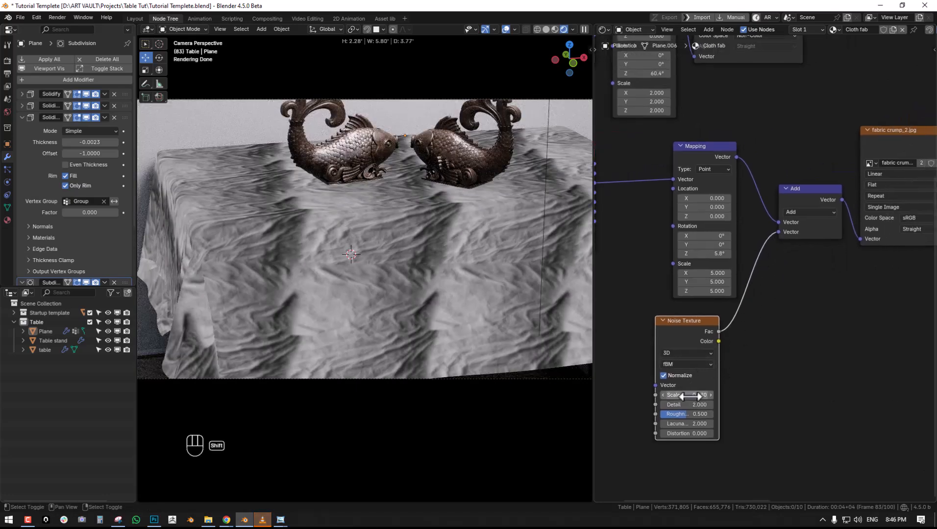
mouse_move(690, 396)
mouse_down()
mouse_move(735, 396)
mouse_move(690, 395)
mouse_up()
- Remove the Noise Texture and Add nodes while keeping Mapping connected to fabric crump_2.jpg
click(695, 324)
key(ctrl+x)
click(816, 187)
key(ctrl+x)
- Try a scale of 6 on all axes in the fabric crump_2.jpg Mapping node
middle_drag(817, 176, 699, 200)
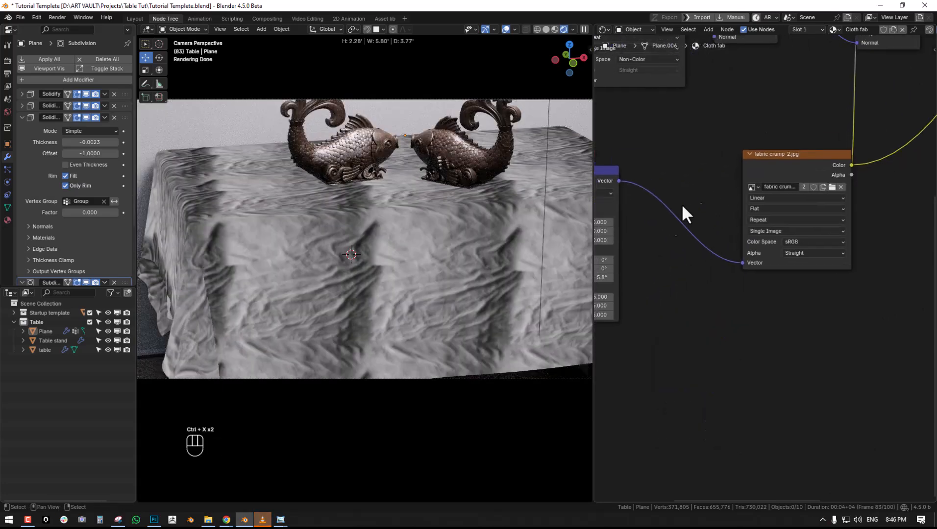
middle_drag(672, 238, 770, 176)
scroll(730, 255, up, 1)
drag(679, 232, 680, 253)
text(6)
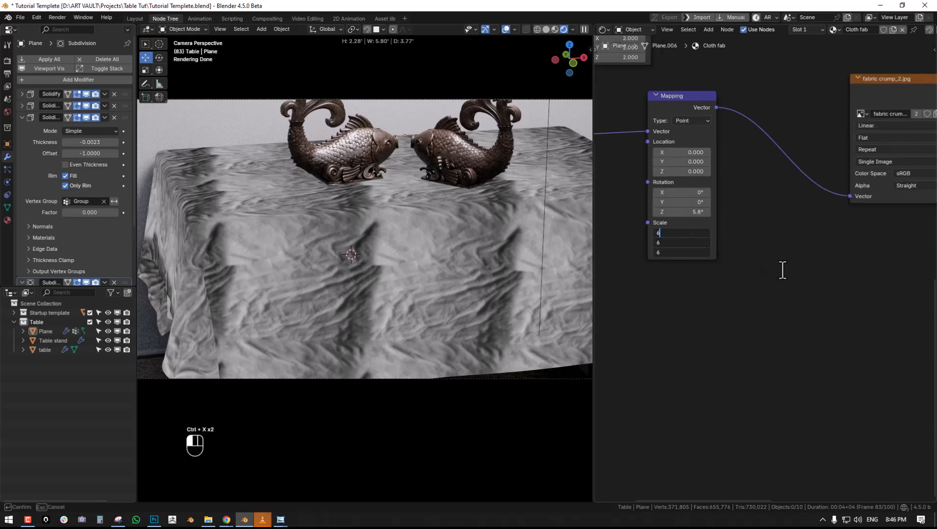
key(Return)
- Preview the full Principled BSDF material on the tablecloth again and adjust the second Bump node's Strength
middle_drag(781, 270, 704, 352)
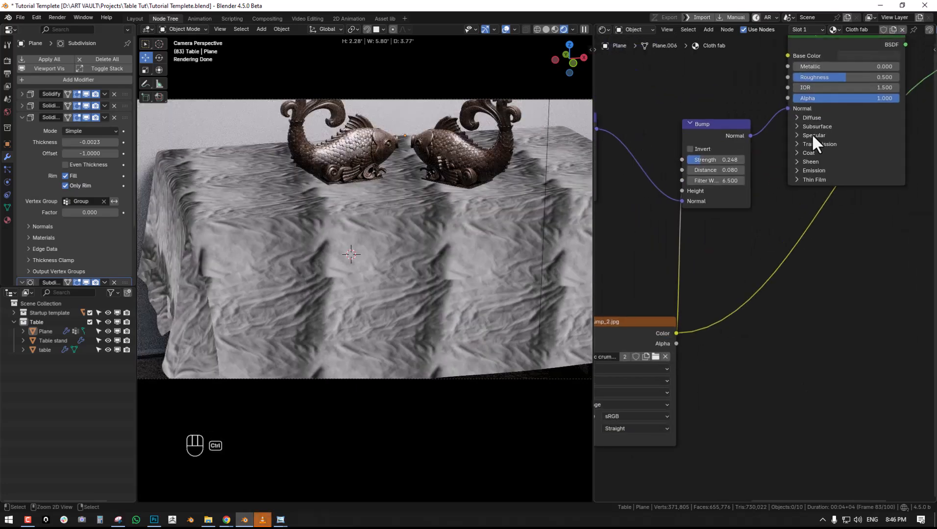
middle_drag(805, 160, 776, 282)
ctrl+shift+click(811, 151)
middle_drag(687, 276, 801, 203)
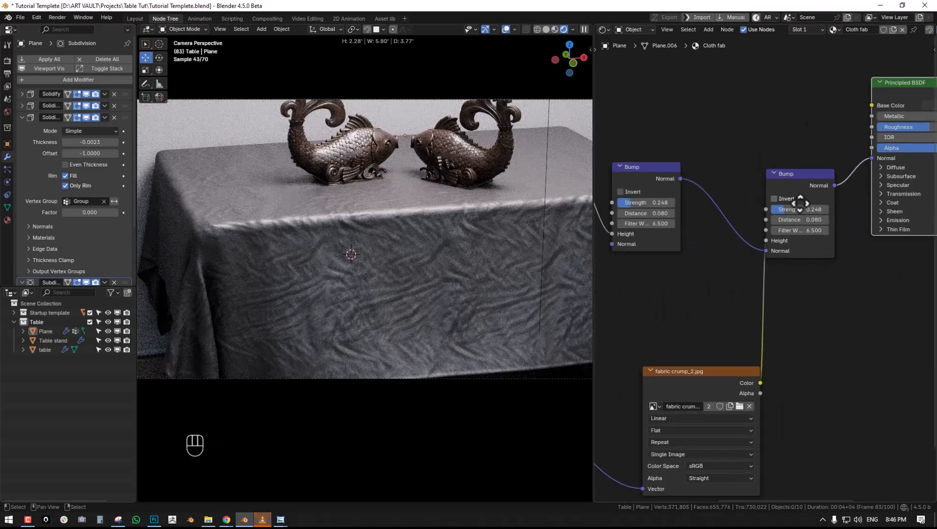
scroll(749, 255, up, 2)
scroll(588, 243, up, 2)
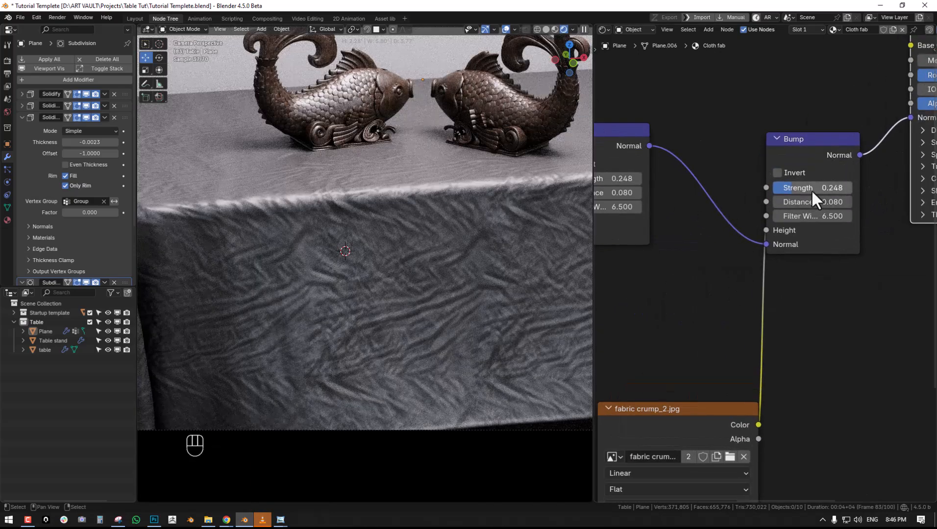
drag(811, 189, 799, 190)
- Set the fabric crump_2.jpg Mapping node's Z rotation to 23.3° and its scale to 2 on all axes
middle_drag(701, 313, 807, 174)
middle_drag(759, 259, 851, 164)
scroll(627, 294, down, 3)
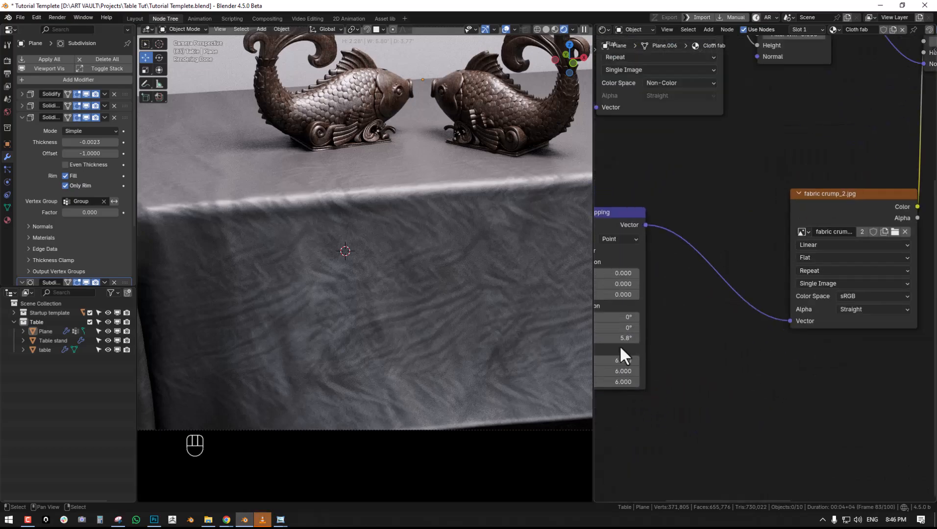
mouse_move(617, 340)
mouse_down()
mouse_move(607, 340)
mouse_move(632, 339)
mouse_up()
middle_drag(647, 356, 707, 300)
click(678, 305)
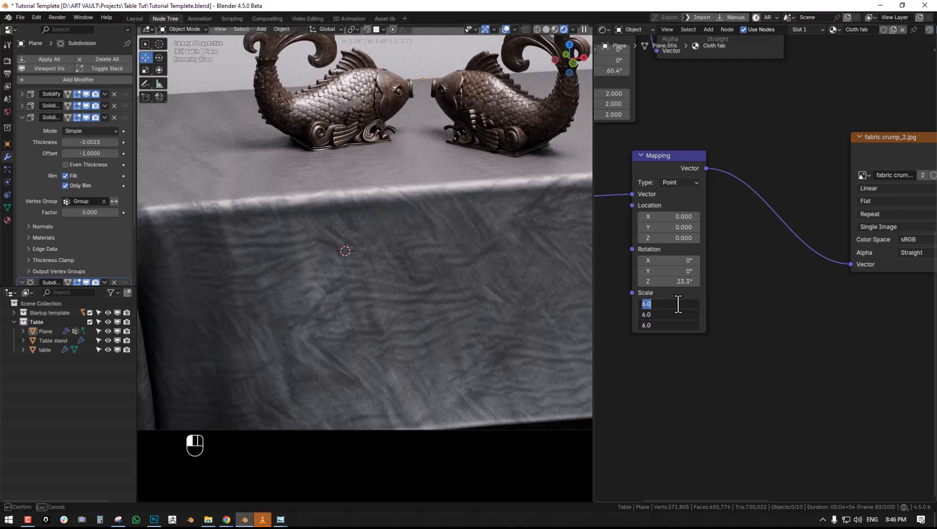
text(2)
key(Return)
- Set the second Bump node's Strength to 0.274 and check the crumples on the whole tablecloth
middle_drag(759, 254, 691, 338)
middle_drag(833, 184, 708, 303)
drag(806, 165, 810, 164)
scroll(391, 240, down, 4)
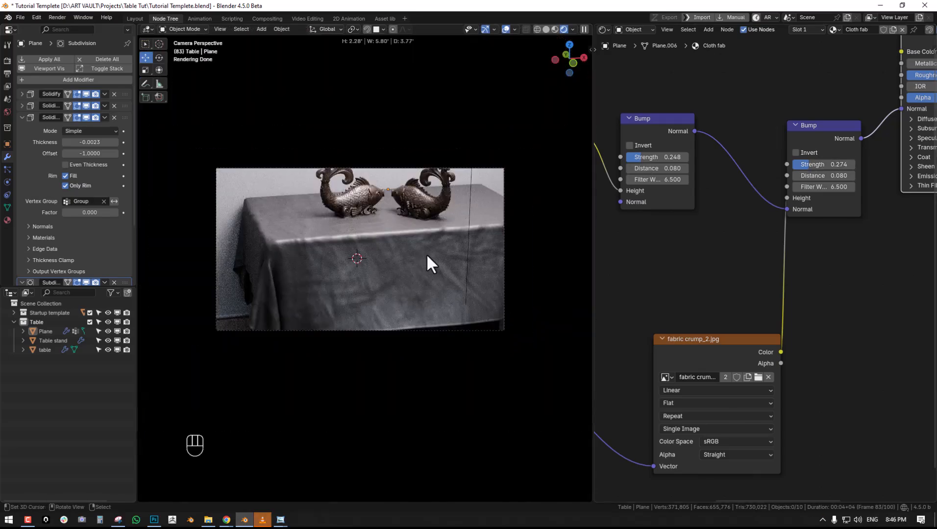
scroll(444, 261, up, 2)
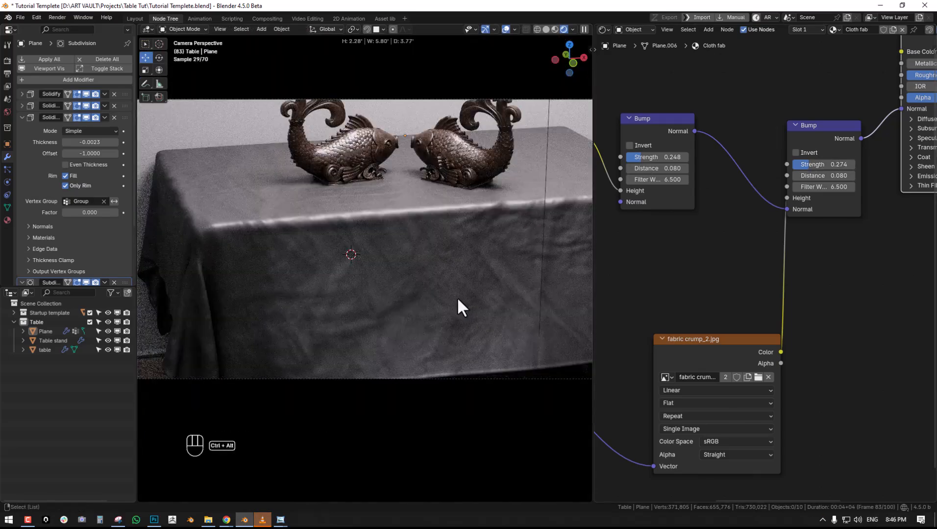
- Set the fabric crump.jpg texture's color space to sRGB and check the crumples on the tablecloth
middle_drag(769, 174, 778, 116)
middle_drag(728, 199, 831, 215)
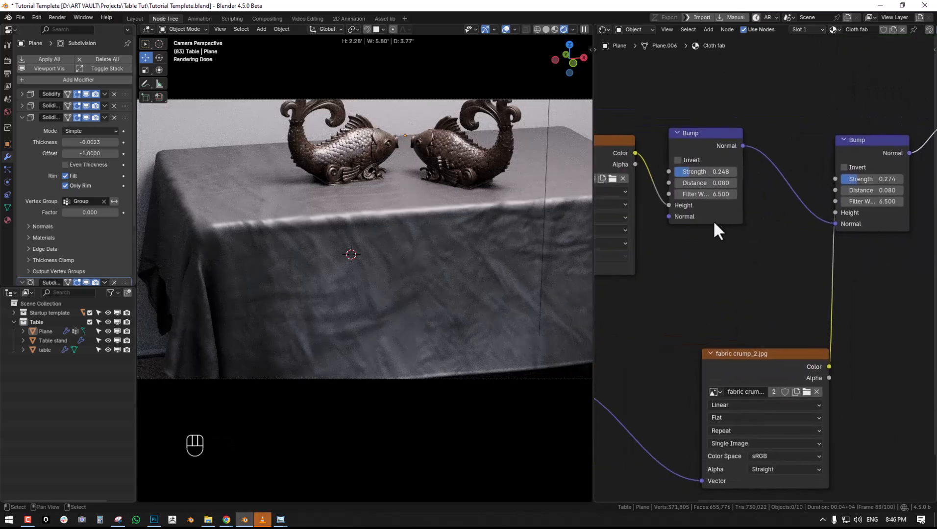
middle_drag(715, 219, 773, 205)
click(667, 228)
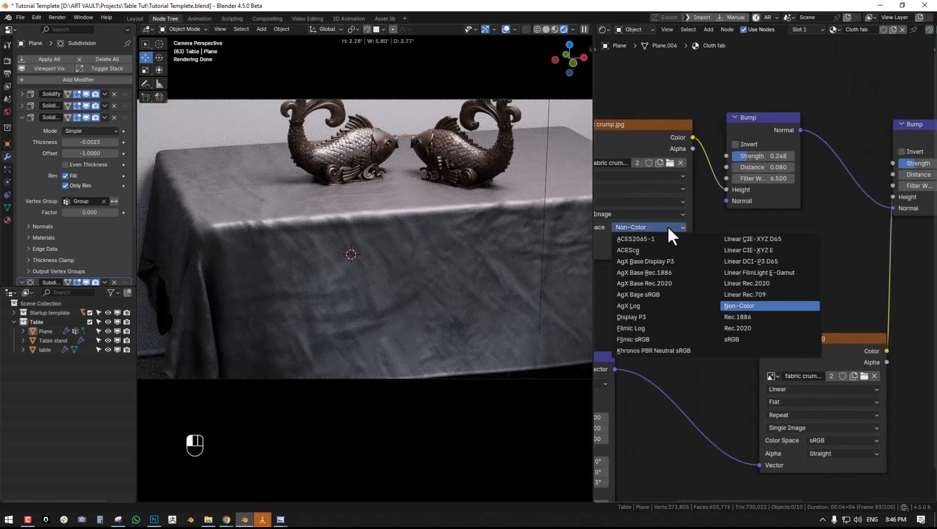
click(741, 339)
scroll(355, 245, down, 3)
middle_drag(354, 245, 439, 193)
scroll(450, 233, up, 3)
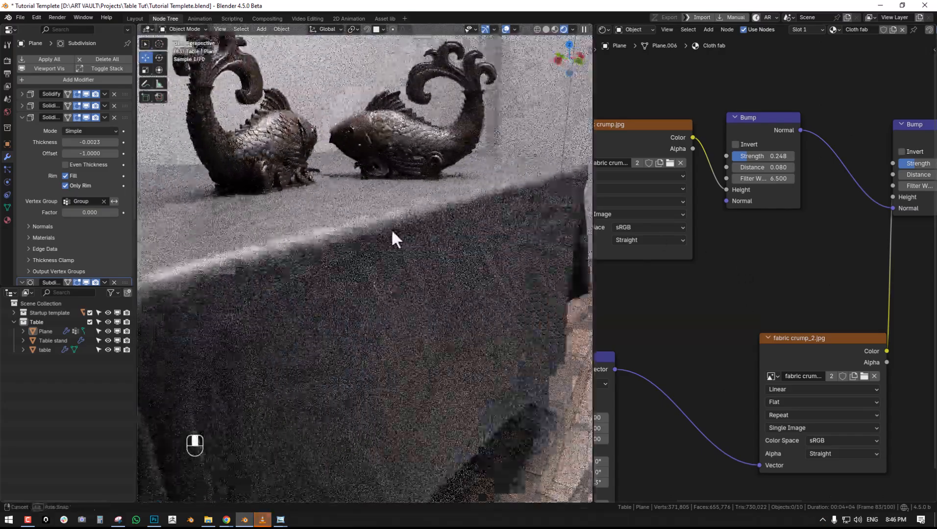
scroll(394, 274, down, 3)
- Duplicate the second Bump node and insert the copy between it and the Principled BSDF's Normal input
middle_drag(882, 212, 751, 252)
mouse_move(848, 253)
middle_down()
mouse_move(773, 265)
mouse_move(839, 242)
middle_up()
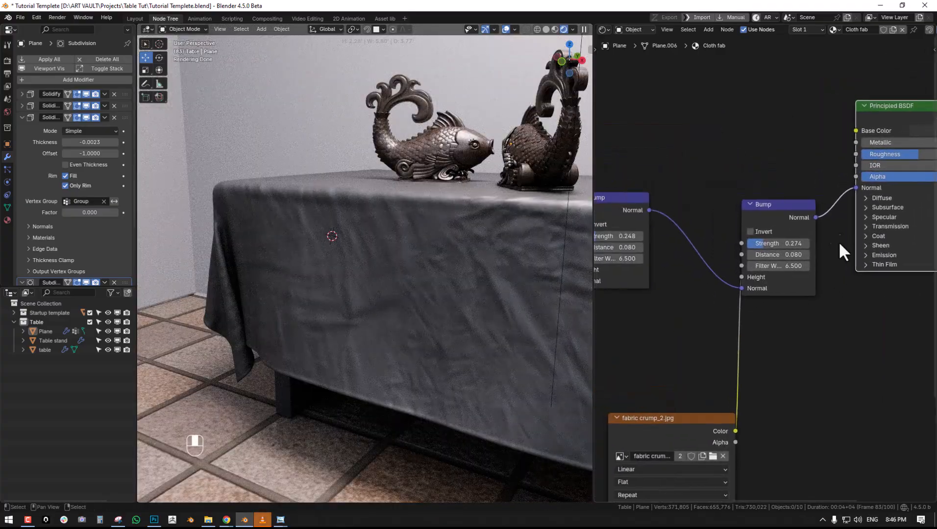
key(shift+d)
click(770, 228)
middle_drag(745, 277, 777, 227)
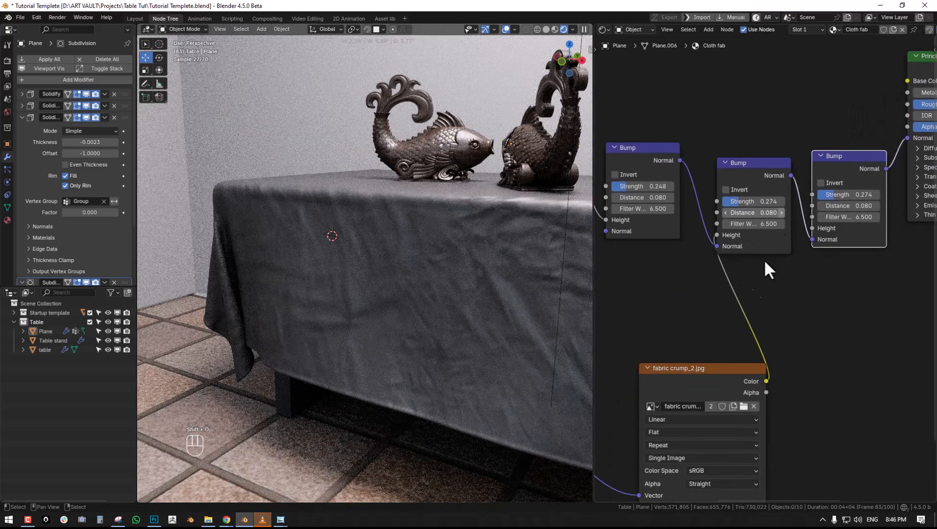
- Duplicate the fabric crump_2.jpg texture node and load the 4c81e3838b84… knit pattern image from the Patterns folder into the copy
drag(712, 373, 629, 360)
key(shift+d)
click(861, 321)
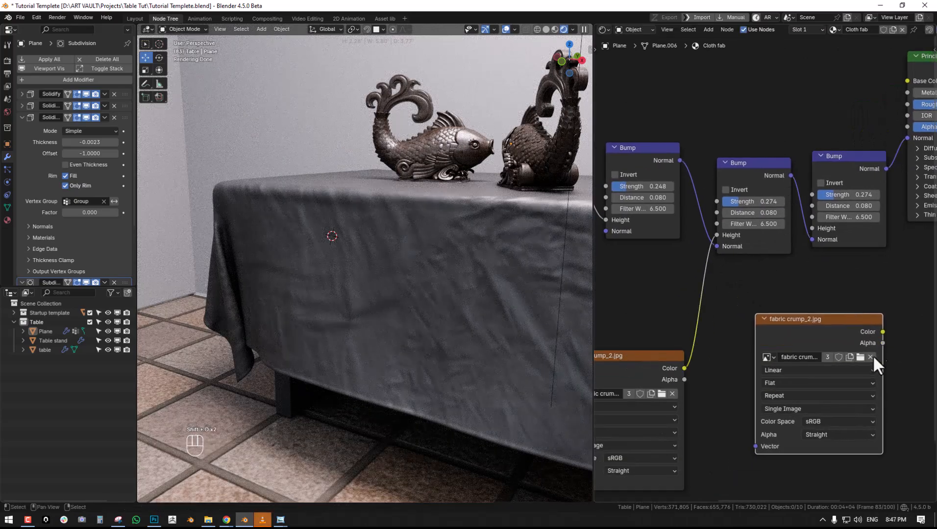
click(870, 358)
click(853, 358)
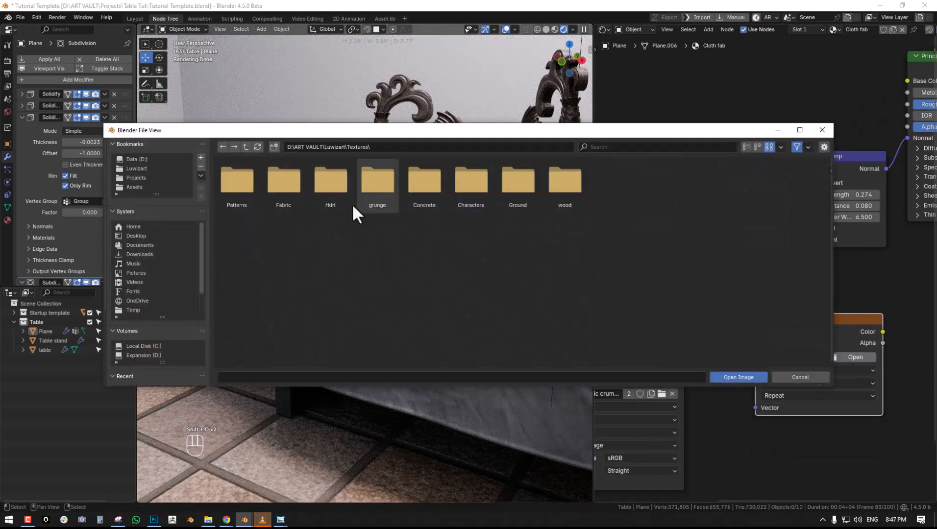
double_click(237, 185)
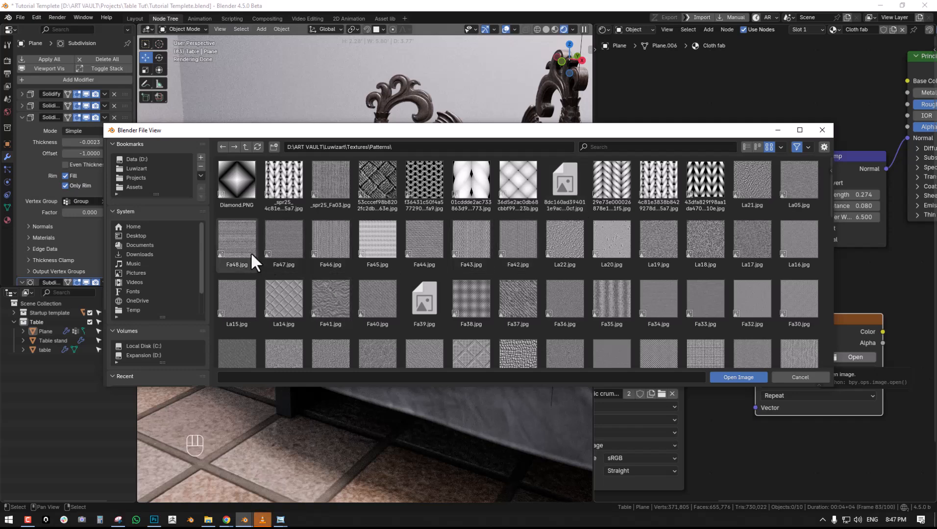
double_click(662, 185)
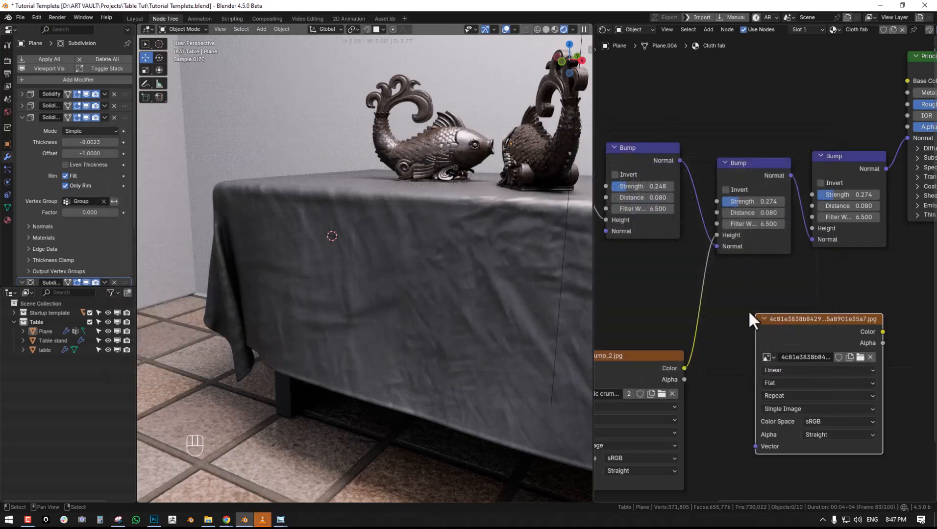
- Preview the knit pattern texture on the tablecloth and give it its own Mapping and Texture Coordinate nodes
middle_drag(736, 300, 701, 255)
ctrl+shift+click(734, 258)
middle_drag(347, 267, 390, 284)
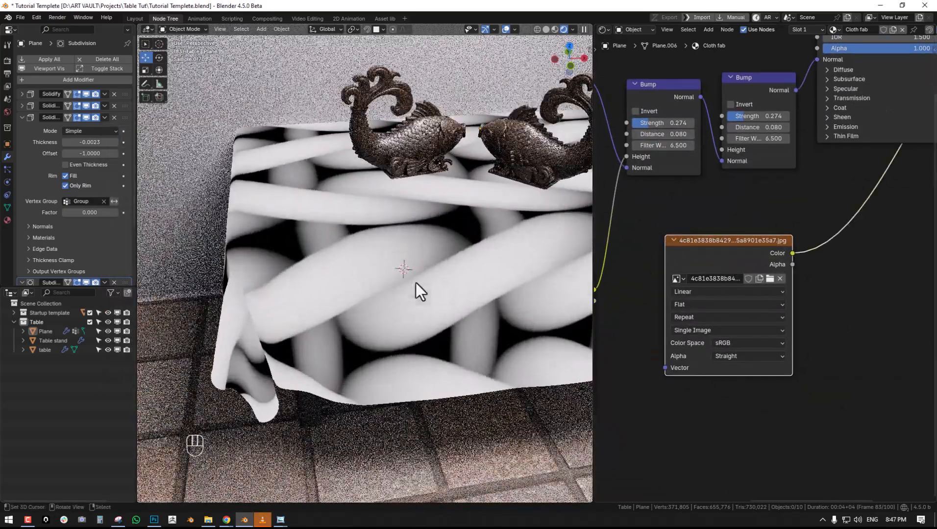
middle_drag(673, 255, 759, 154)
scroll(770, 153, down, 3)
drag(786, 170, 752, 290)
key(ctrl+t)
ctrl+middle_drag(751, 291, 690, 262)
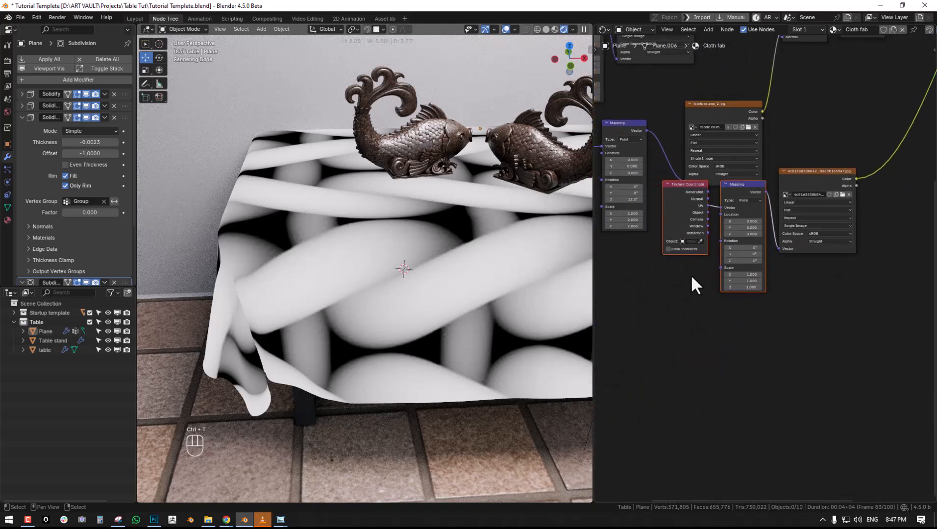
- Set the knit pattern Mapping node's scale to 200 on all axes and check the weave up close
drag(745, 275, 749, 286)
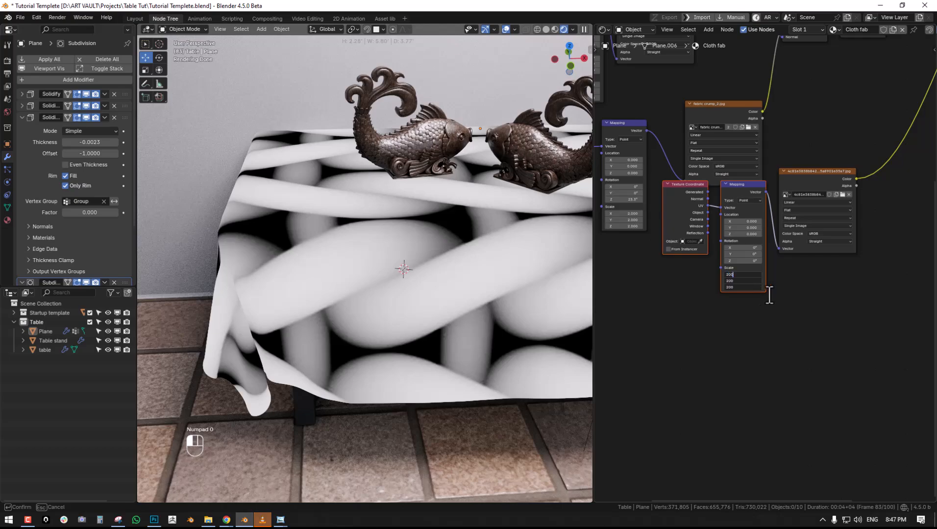
click(768, 297)
middle_drag(776, 277, 691, 348)
scroll(397, 264, up, 5)
middle_drag(792, 182, 854, 189)
scroll(749, 330, down, 1)
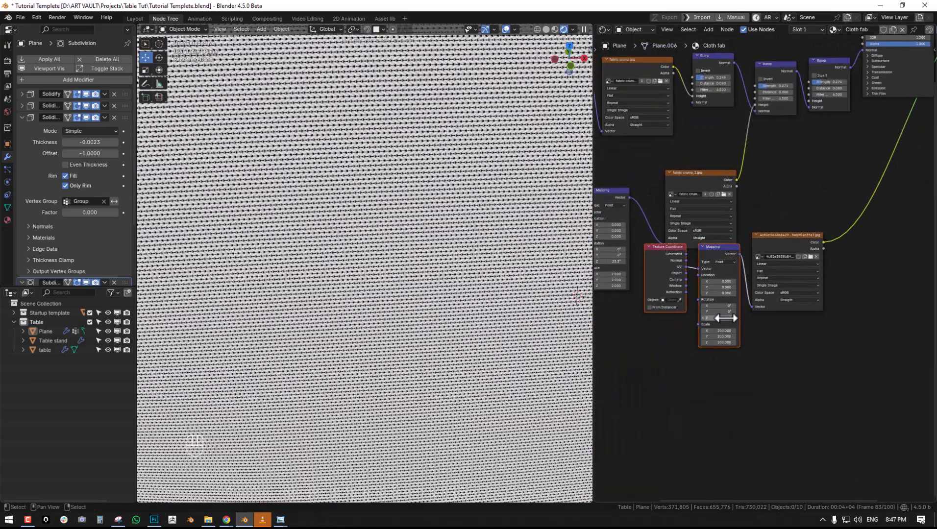
- Set the knit pattern Mapping node's Z rotation to 90° and check the weave direction on the cloth
click(803, 351)
scroll(478, 294, down, 5)
middle_drag(477, 294, 417, 276)
scroll(417, 275, up, 4)
middle_drag(773, 310, 710, 399)
scroll(777, 321, up, 2)
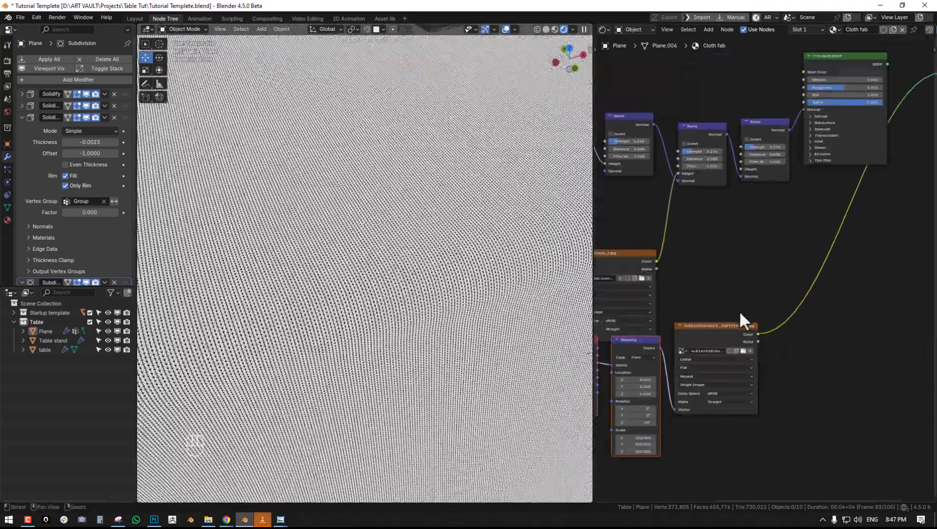
- Connect the knit pattern's Color output to the third Bump node's Height and preview that Bump's output
drag(758, 342, 741, 165)
drag(740, 168, 768, 123)
key(alt+a)
- Examine the knit weave bump across the tablecloth's top, corner and folds, both up close and from farther away
scroll(345, 225, down, 5)
middle_drag(345, 225, 440, 240)
scroll(414, 232, up, 3)
scroll(410, 253, up, 3)
scroll(410, 253, down, 5)
scroll(439, 241, up, 3)
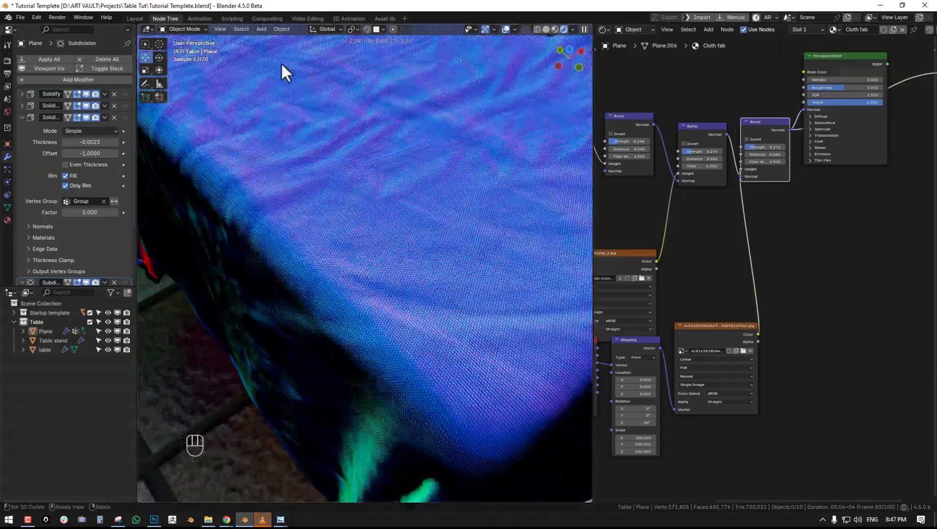
scroll(370, 190, down, 3)
middle_drag(371, 190, 457, 180)
scroll(328, 183, down, 3)
middle_drag(318, 159, 336, 192)
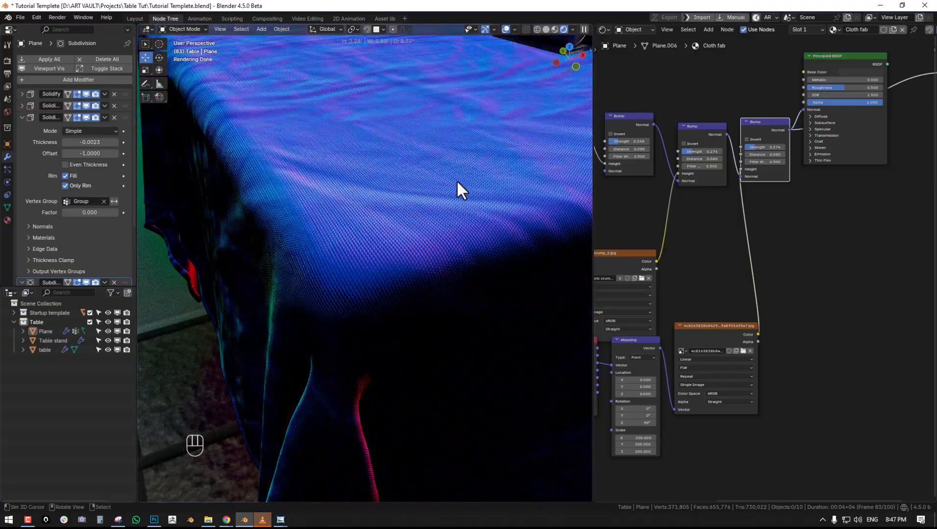
- Spread out the nodes and insert a Vector Math Add node between the knit pattern's Mapping node and its image texture
middle_drag(738, 354, 730, 307)
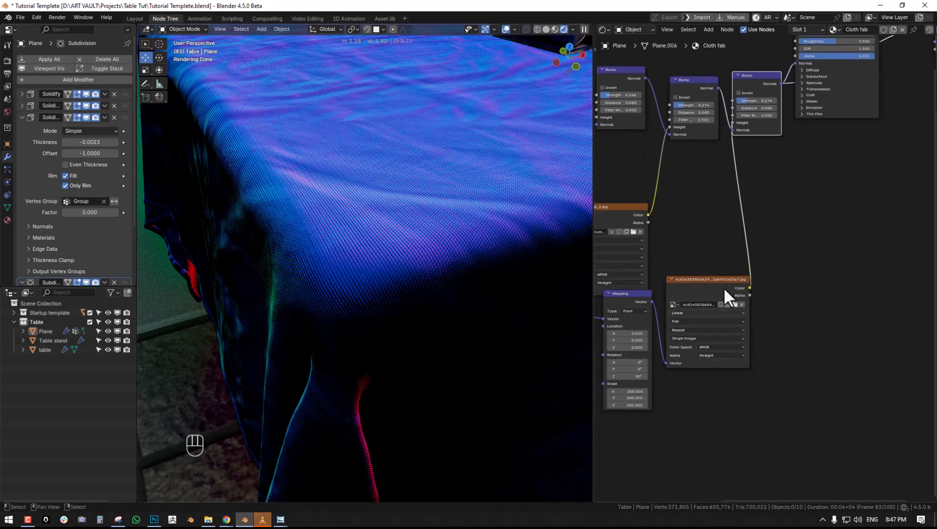
scroll(691, 278, down, 2)
right_drag(617, 215, 600, 172)
middle_drag(782, 229, 673, 278)
right_drag(739, 90, 780, 79)
middle_drag(676, 193, 724, 179)
right_drag(686, 323, 679, 325)
key(shift+a)
mouse_move(727, 245)
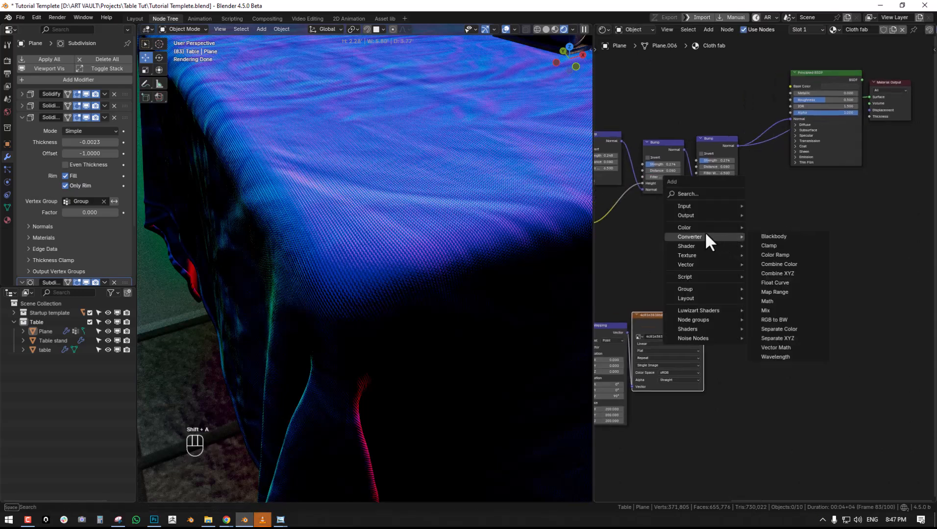
mouse_move(696, 239)
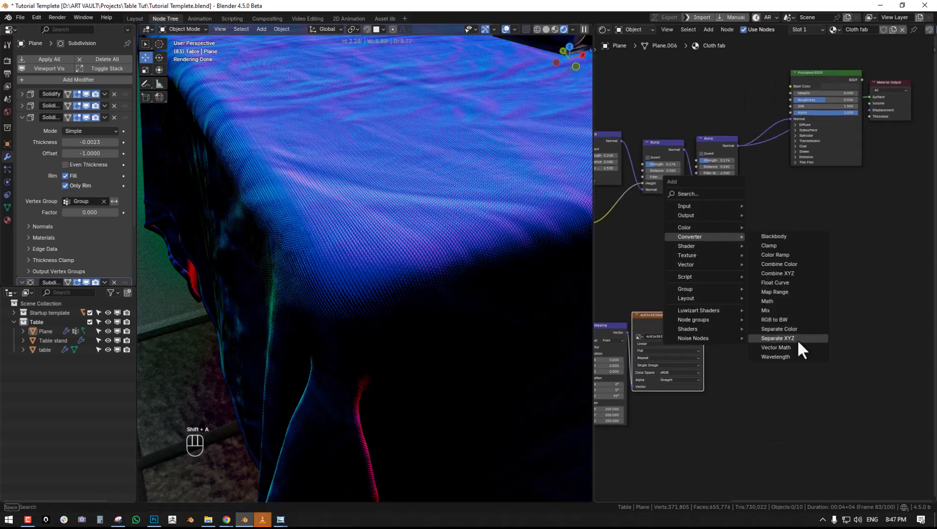
click(793, 349)
click(654, 336)
middle_drag(654, 337, 739, 241)
- Add a Noise Texture node and connect its Fac output to the Add node's second Vector input
key(shift+a)
mouse_move(696, 283)
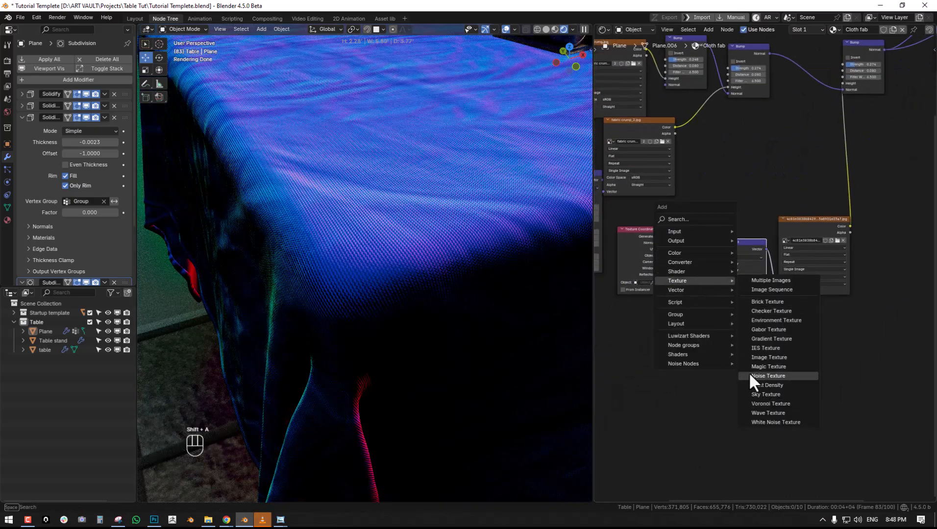
click(776, 376)
click(675, 351)
drag(717, 358, 725, 270)
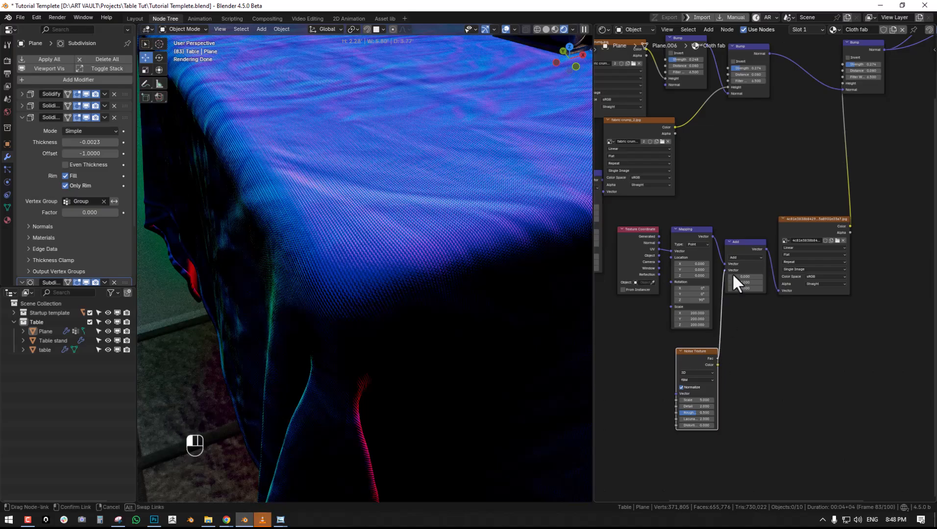
- Try several higher Scale values on the Noise Texture and check how they distort the weave
drag(698, 400, 760, 400)
scroll(446, 252, up, 3)
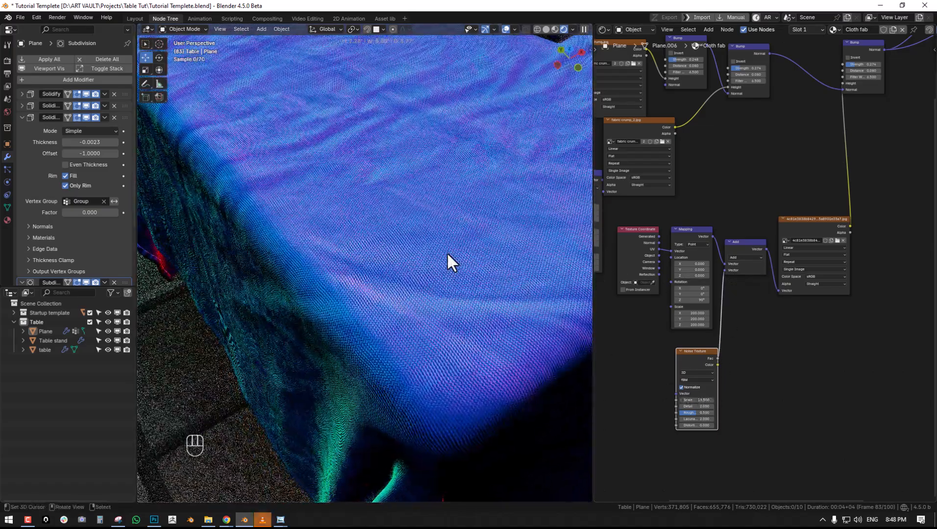
middle_drag(434, 263, 519, 314)
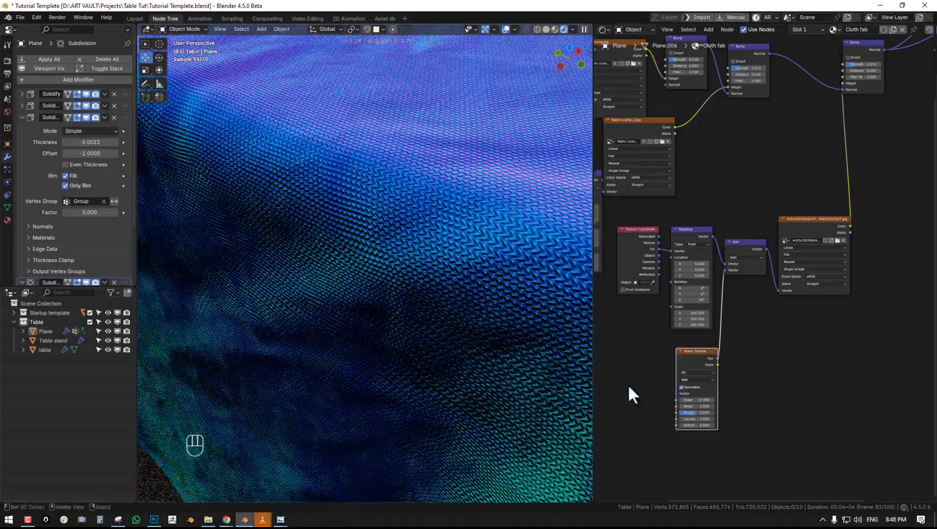
drag(702, 400, 745, 400)
scroll(387, 304, down, 6)
middle_drag(403, 289, 393, 294)
scroll(390, 296, up, 5)
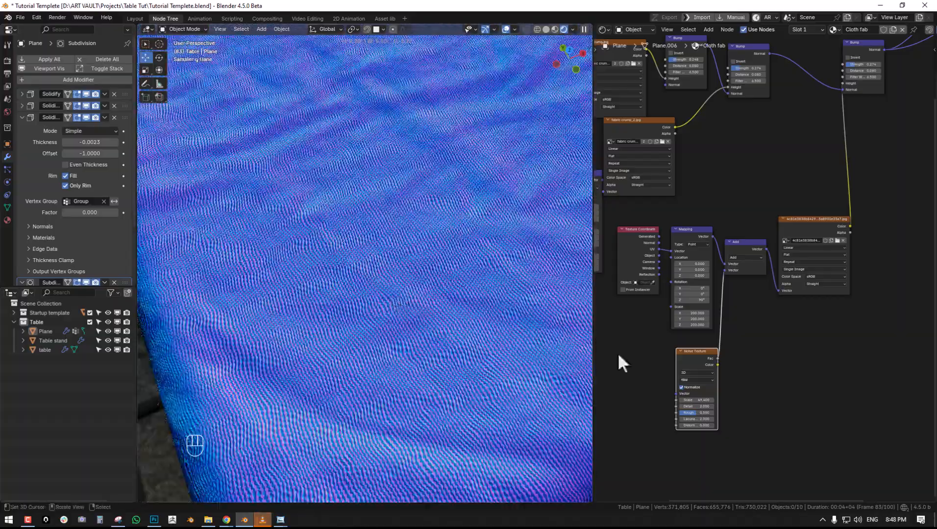
drag(704, 404, 722, 404)
- Set the Noise Texture's Scale to 20 and check the weave distortion on the tablecloth
middle_drag(743, 321, 774, 279)
scroll(774, 279, up, 1)
click(712, 385)
text(20)
key(Return)
middle_drag(449, 268, 376, 272)
scroll(465, 277, down, 6)
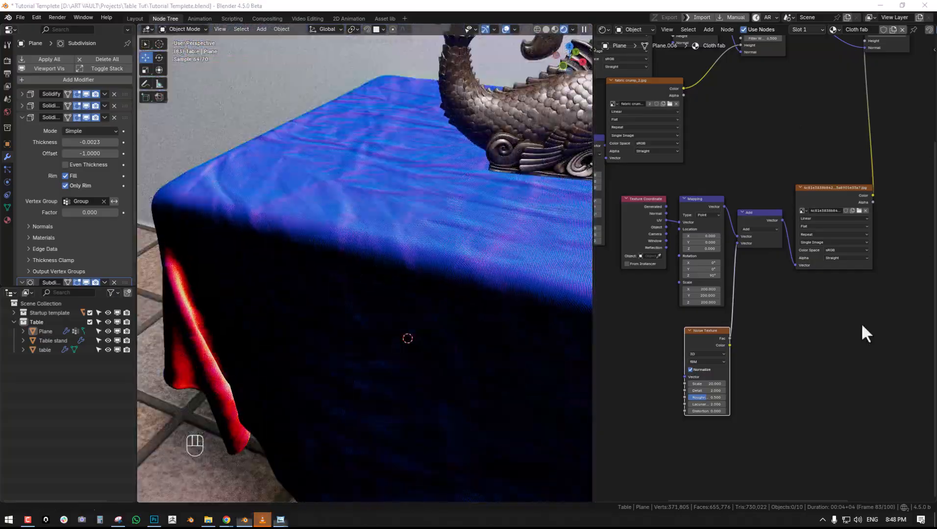
- Preview the full Principled BSDF material on the tablecloth, check the weave, and save the Blender file
middle_drag(829, 127, 728, 308)
ctrl+shift+click(897, 107)
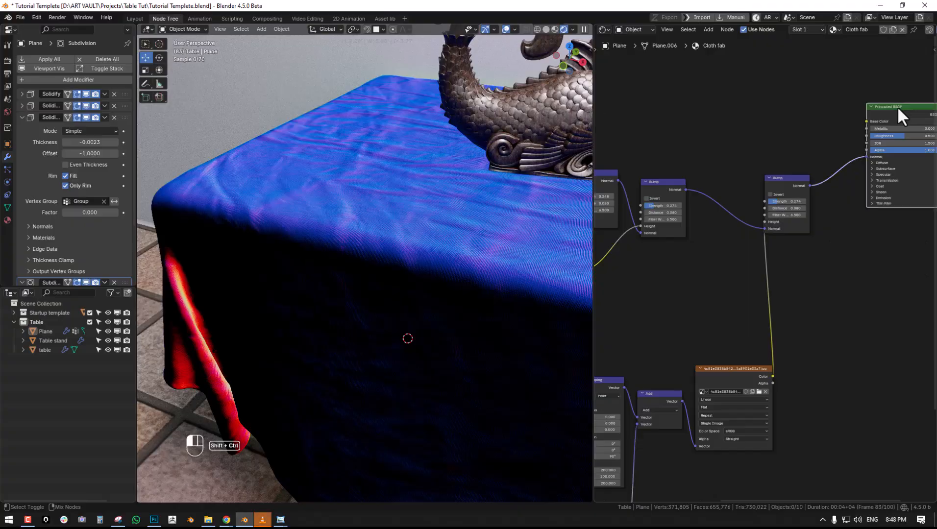
middle_drag(383, 263, 381, 292)
key(alt+a)
scroll(428, 298, up, 3)
scroll(380, 292, down, 5)
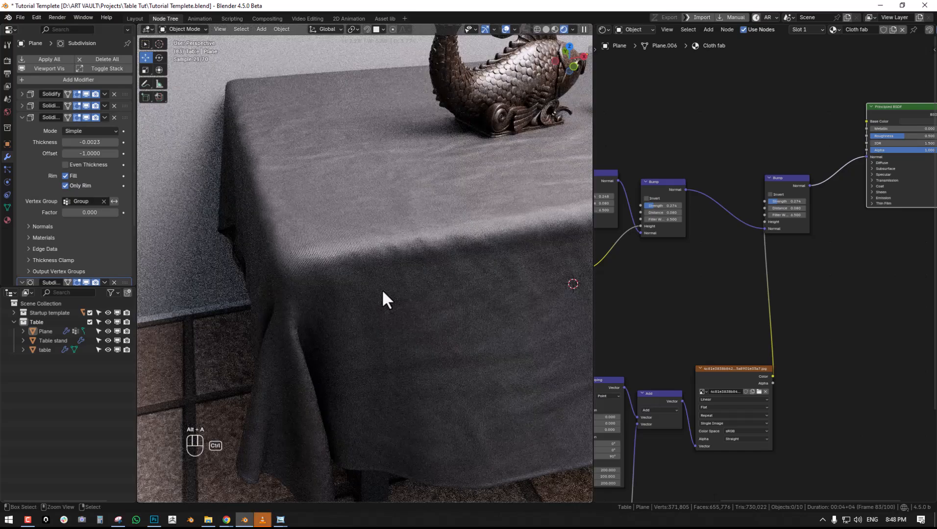
key(ctrl+s)
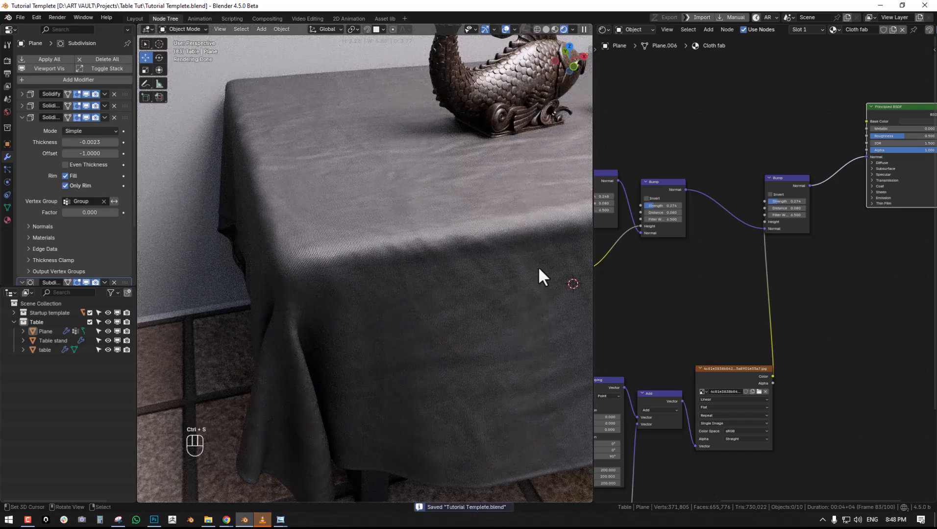
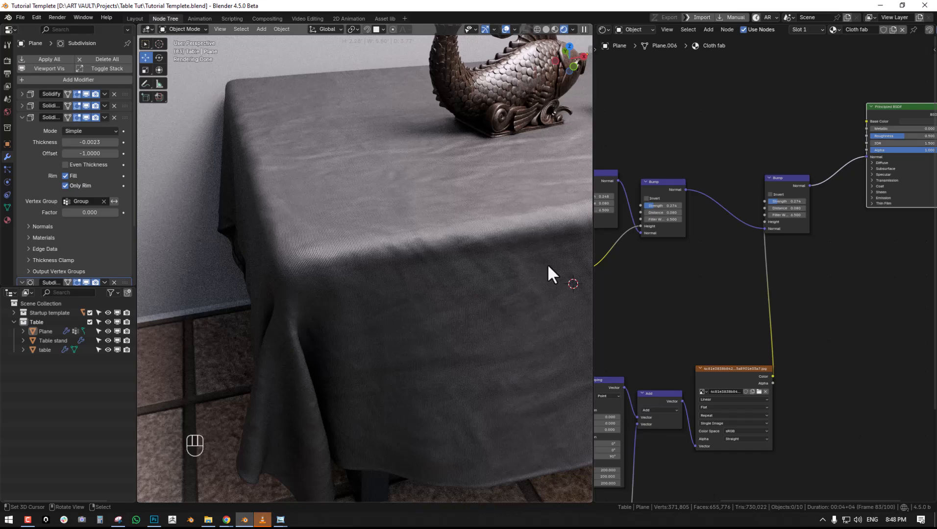
- Move the Principled BSDF and Material Output nodes away from the last Bump node to make room between them
middle_drag(829, 210, 746, 194)
middle_drag(521, 264, 383, 286)
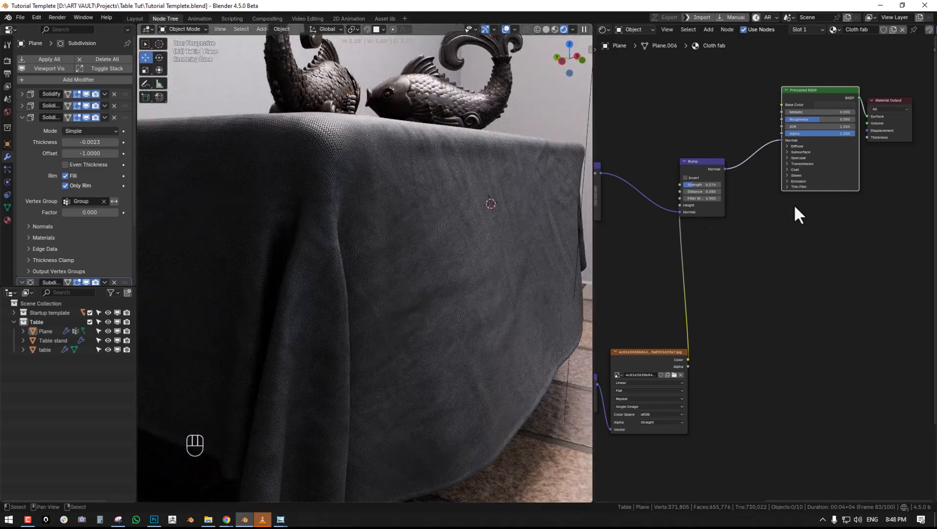
middle_drag(793, 204, 678, 249)
drag(784, 184, 867, 165)
drag(715, 139, 802, 135)
scroll(348, 243, up, 2)
middle_drag(341, 246, 375, 220)
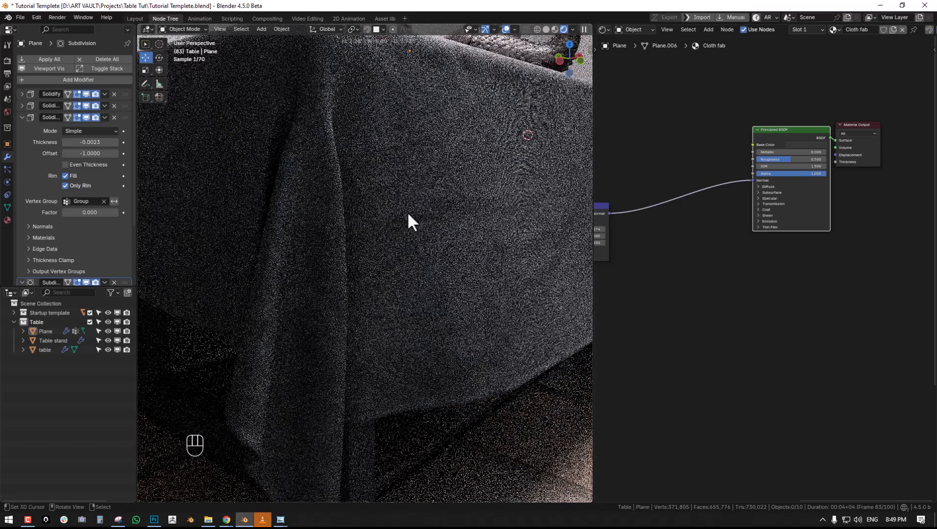
middle_drag(710, 266, 792, 234)
middle_drag(660, 245, 670, 262)
- Add a Color Ramp fed by the weave image's Color output, place its white stop at 0.029, and preview it on the cloth
key(shift+a)
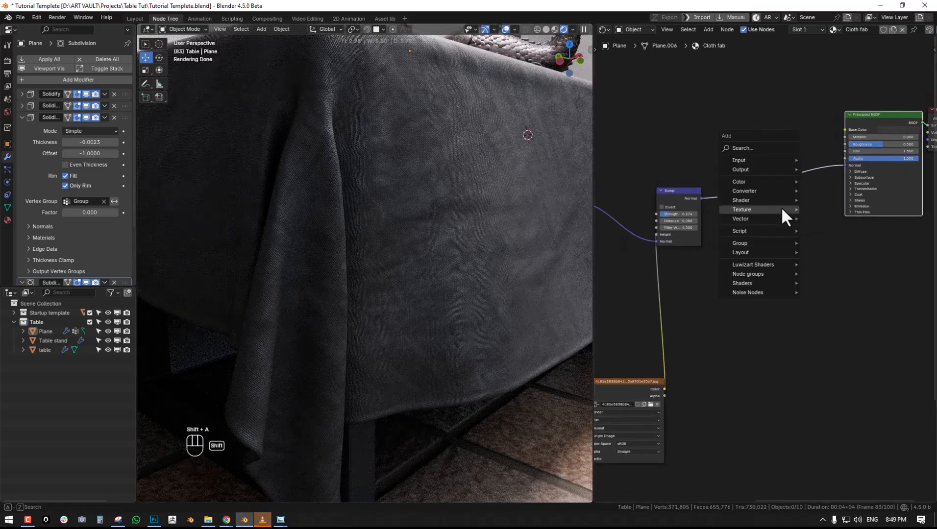
mouse_move(765, 192)
click(845, 208)
click(738, 222)
drag(665, 389, 675, 286)
scroll(755, 279, up, 2)
ctrl+shift+click(741, 256)
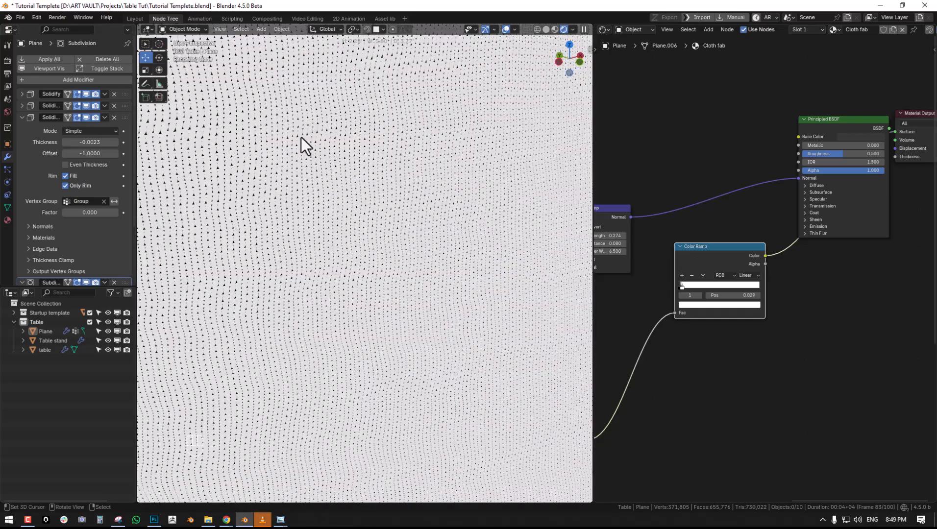
middle_drag(272, 128, 332, 151)
- Connect the Color Ramp's Color output to the Principled BSDF's Alpha and preview the full material on the tablecloth
drag(767, 255, 797, 170)
ctrl+shift+click(854, 125)
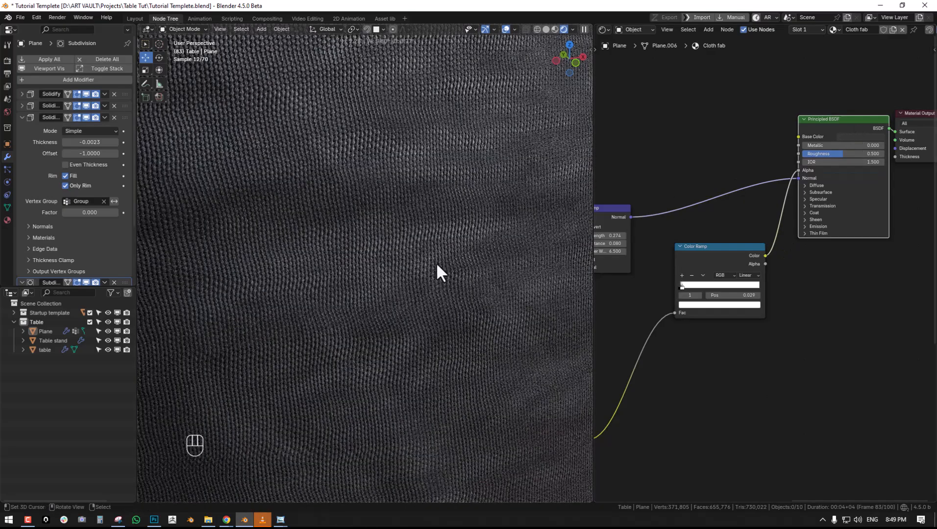
scroll(389, 277, down, 8)
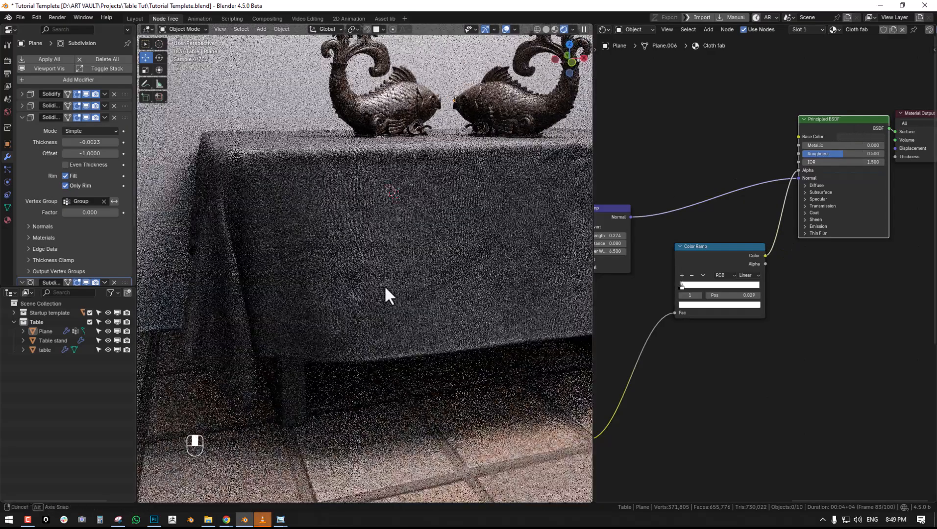
- Isolate the tablecloth in local view and add a UV sphere underneath it, scaled to about 3.03' across
click(437, 264)
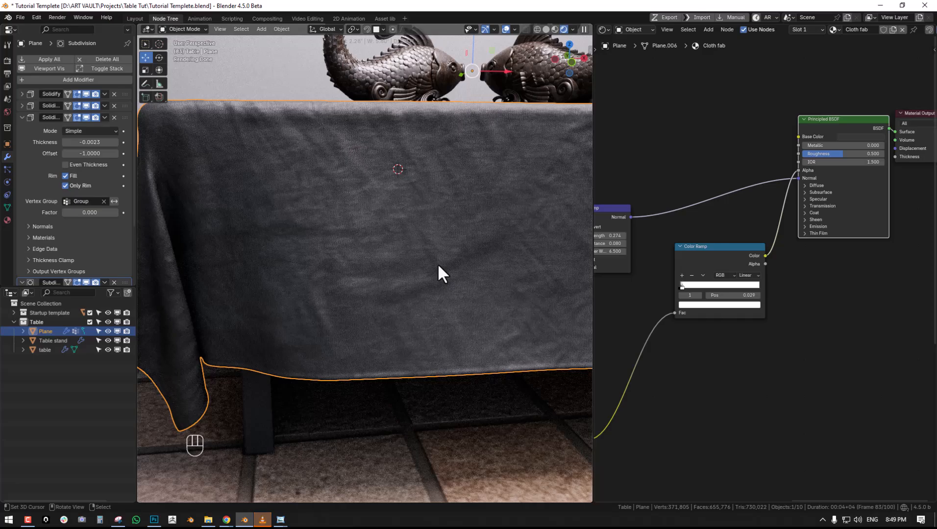
key(KP_Divide)
scroll(431, 282, up, 4)
key(alt+a)
middle_drag(435, 288, 418, 260)
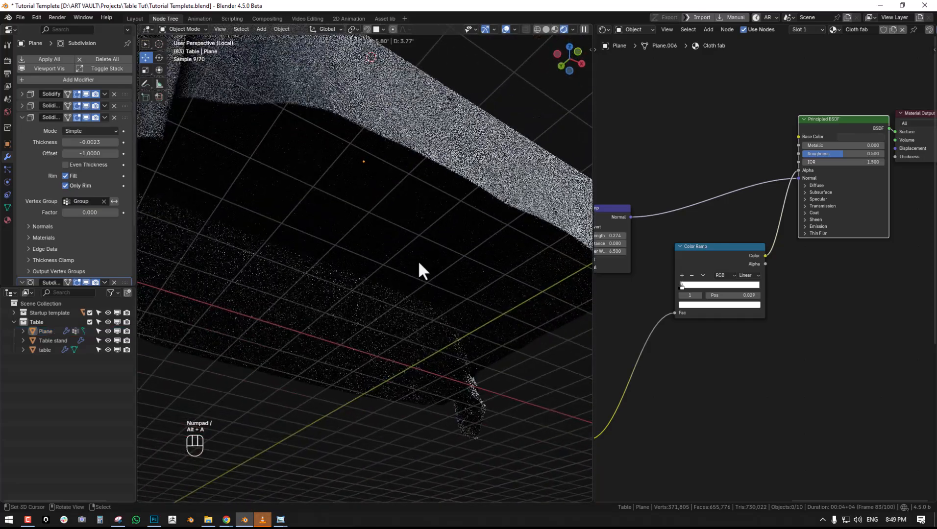
key(shift+a)
mouse_move(428, 251)
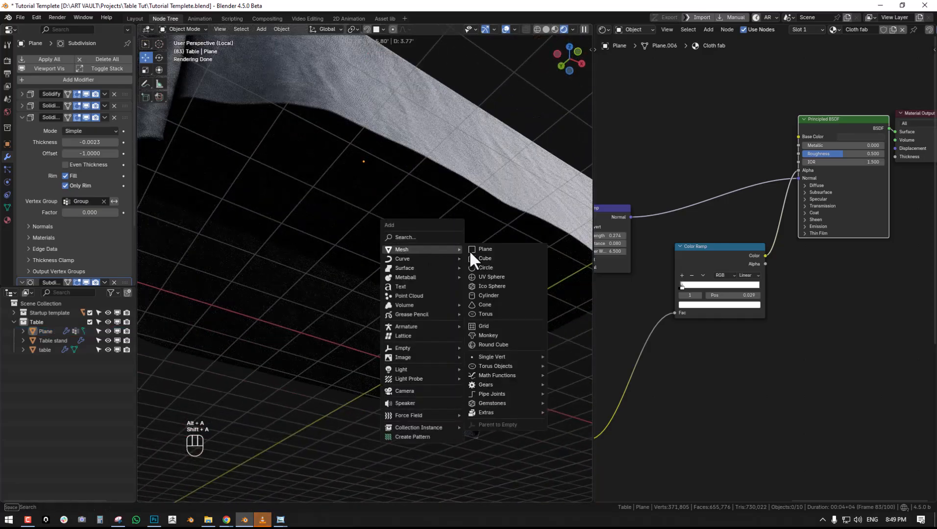
click(489, 278)
key(s)
click(260, 365)
- Move the sphere down behind the tablecloth's front drape so that its lower part sticks out below the hem
middle_drag(74, 308, 67, 308)
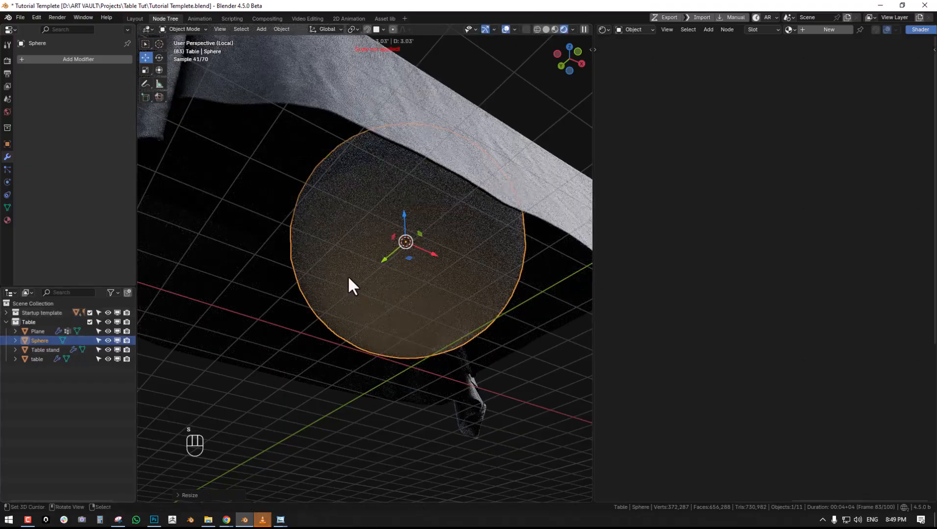
middle_drag(348, 275, 328, 328)
key(alt+a)
click(438, 119)
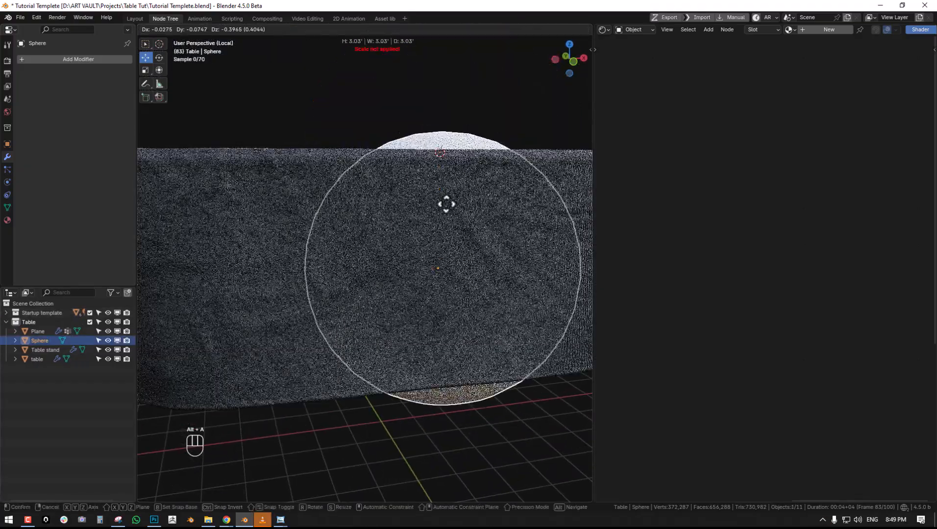
middle_drag(433, 256, 360, 308)
key(h)
key(ctrl+z)
key(g)
click(334, 278)
key(alt+a)
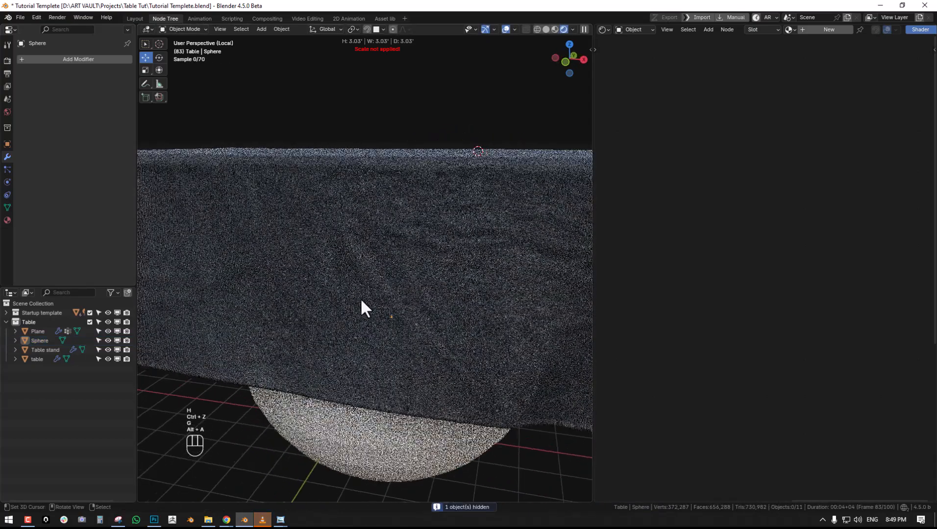
- Give the sphere a new material with a saturated red Base Color
click(407, 426)
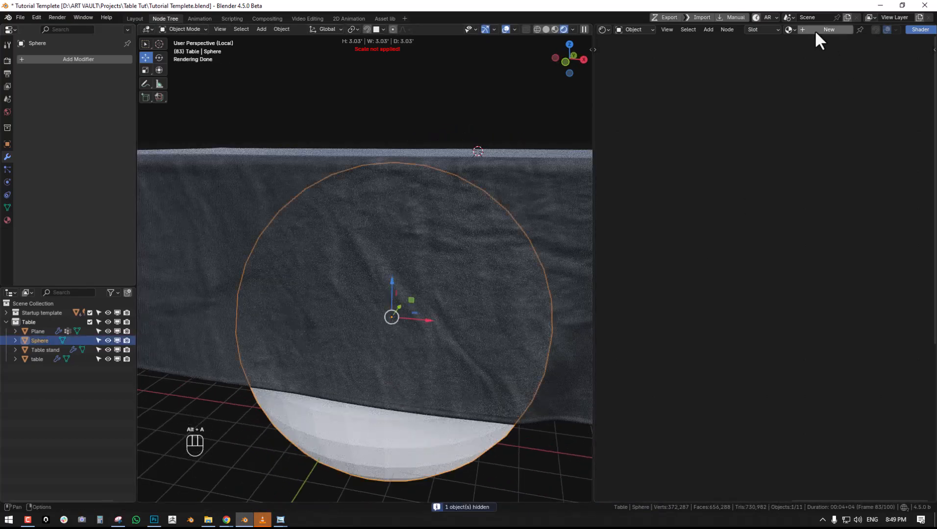
click(815, 29)
click(764, 252)
click(759, 187)
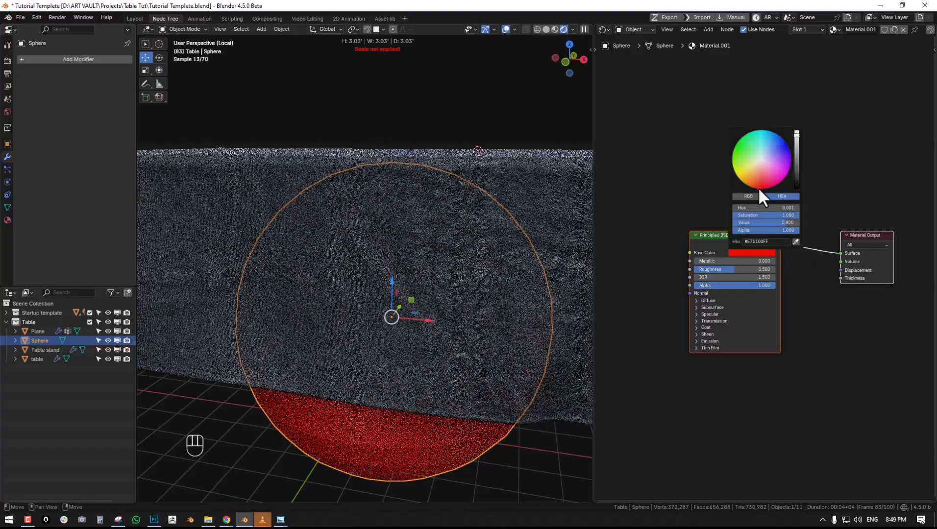
key(alt+a)
- Examine how much of the red sphere shows through the tablecloth, and compare it with the reference photo in Windows Photo Viewer
middle_drag(337, 326, 415, 334)
scroll(416, 334, up, 6)
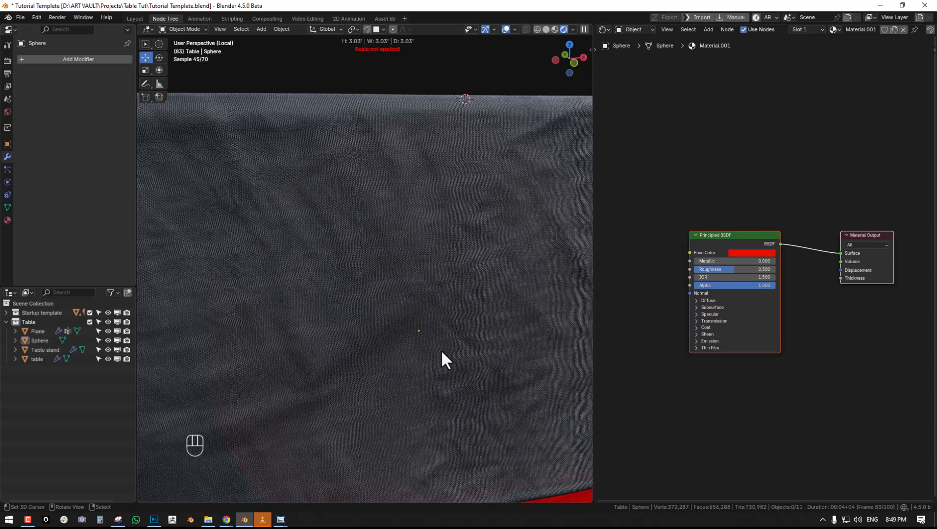
scroll(442, 350, down, 5)
scroll(496, 357, down, 4)
middle_drag(493, 359, 441, 347)
scroll(480, 351, up, 6)
middle_drag(513, 336, 461, 319)
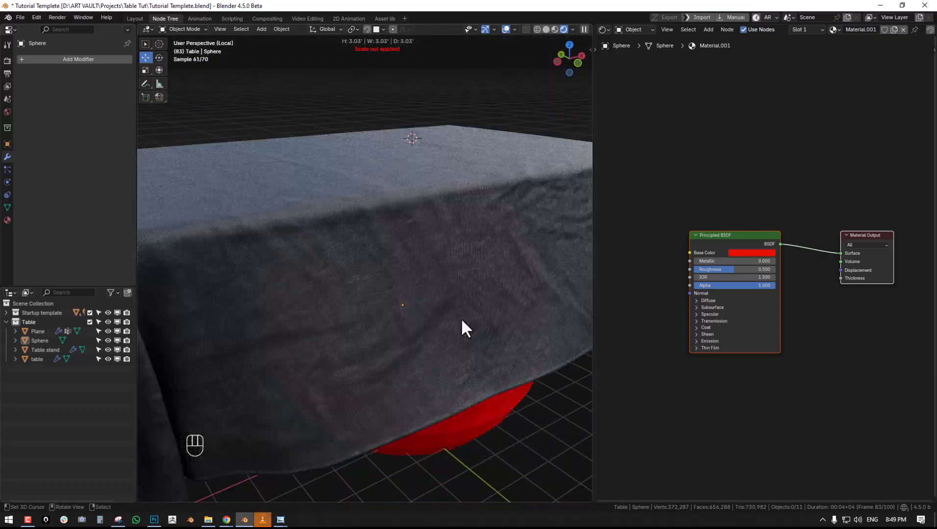
click(459, 261)
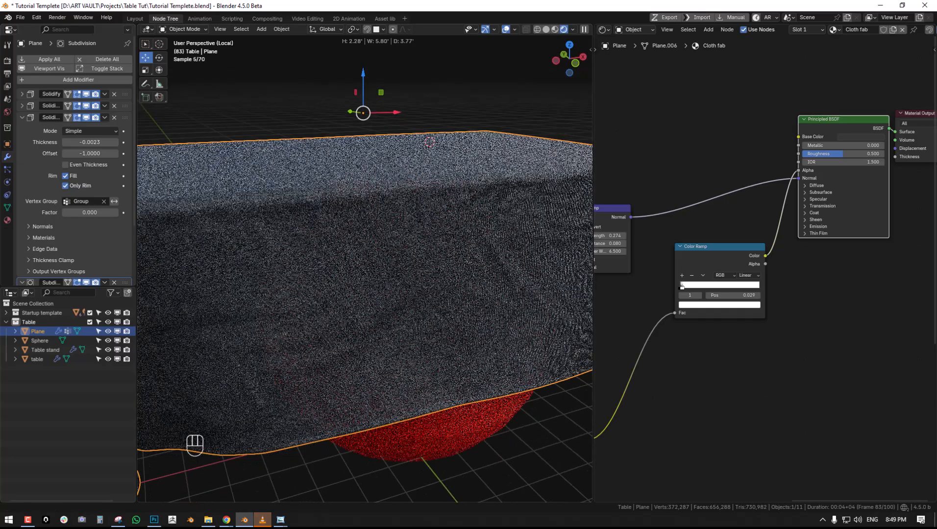
key(alt+Tab)
drag(497, 9, 480, 18)
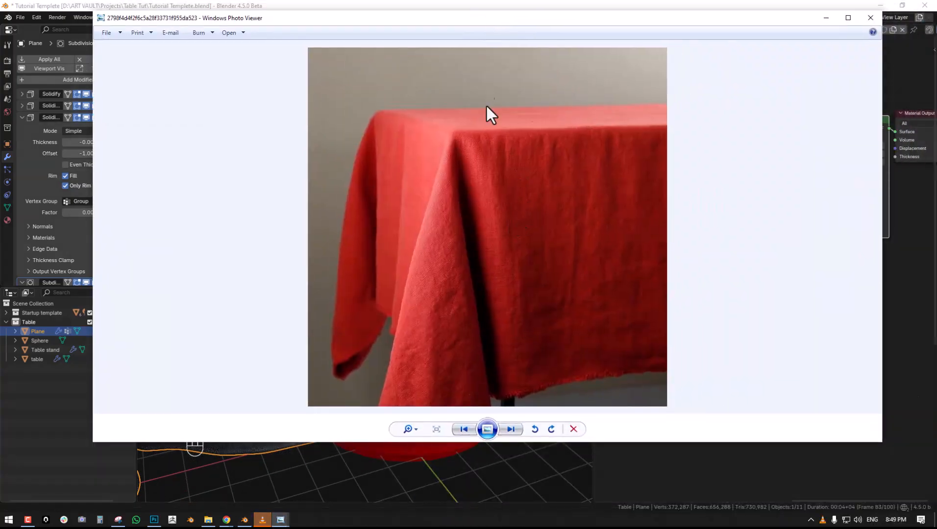
key(alt+Tab)
- Adjust the Color Ramp's stops, moving the white stop to position 0.077, and check the cloth's transparency
middle_drag(499, 234, 497, 305)
scroll(763, 270, up, 2)
scroll(738, 272, up, 2)
middle_drag(704, 277, 853, 260)
scroll(853, 262, up, 3)
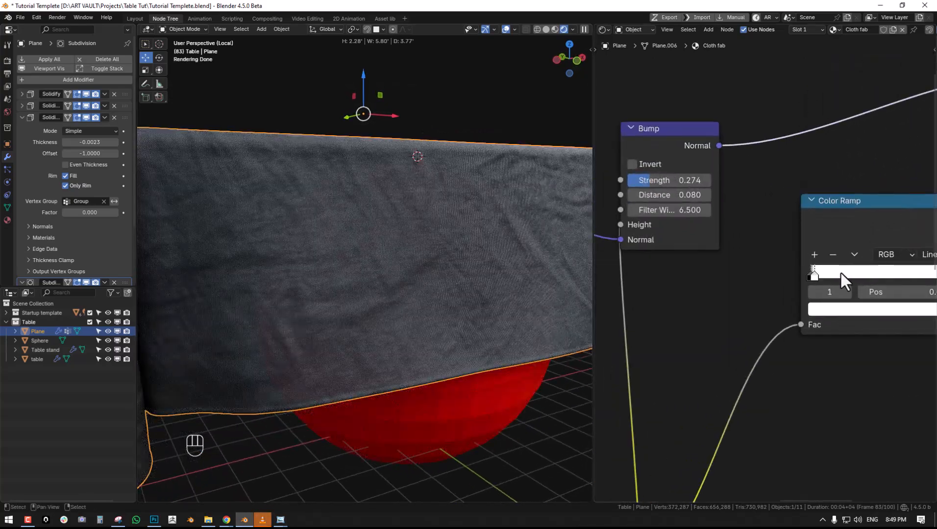
drag(818, 273, 814, 271)
scroll(388, 272, up, 6)
scroll(390, 270, down, 3)
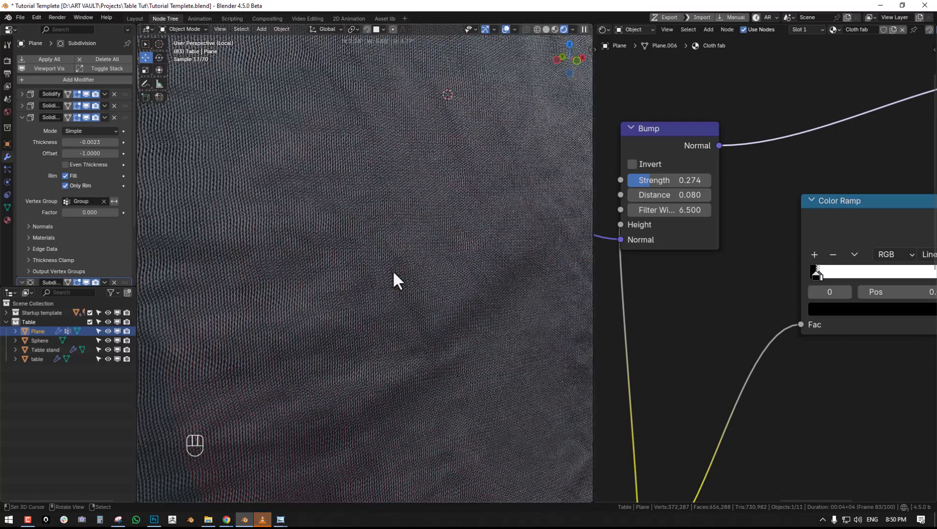
mouse_move(832, 269)
mouse_down()
mouse_move(843, 273)
mouse_move(823, 275)
mouse_move(845, 275)
mouse_up()
scroll(420, 238, down, 5)
scroll(790, 261, down, 5)
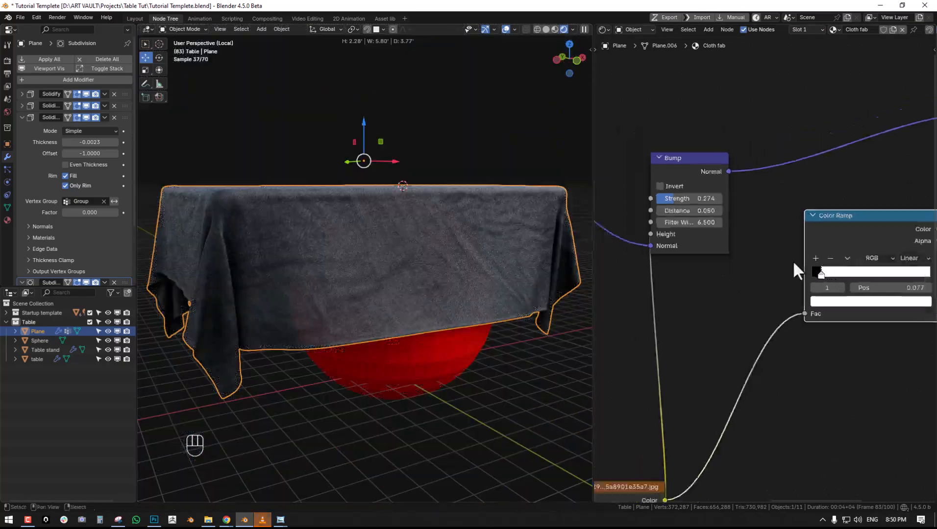
- Reposition the Color Ramp and insert a Mix Color node between it and the Principled BSDF's Alpha input
middle_drag(894, 262, 766, 345)
middle_drag(371, 283, 390, 285)
key(alt+a)
middle_drag(806, 234, 787, 248)
drag(734, 319, 682, 121)
key(shift+a)
mouse_move(732, 155)
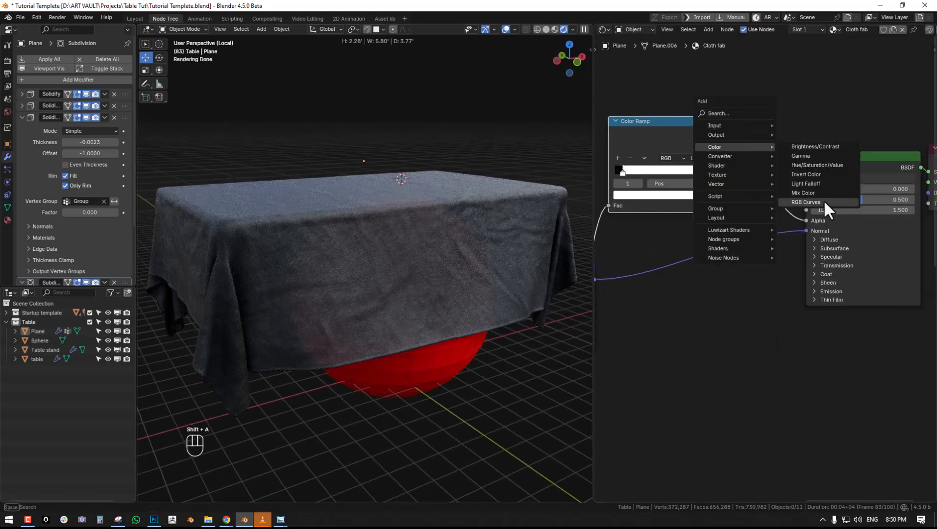
click(824, 199)
click(745, 137)
middle_drag(684, 98, 752, 162)
- Add a Layer Weight node and connect its Facing output to the Mix node's Factor input
key(shift+a)
mouse_move(673, 70)
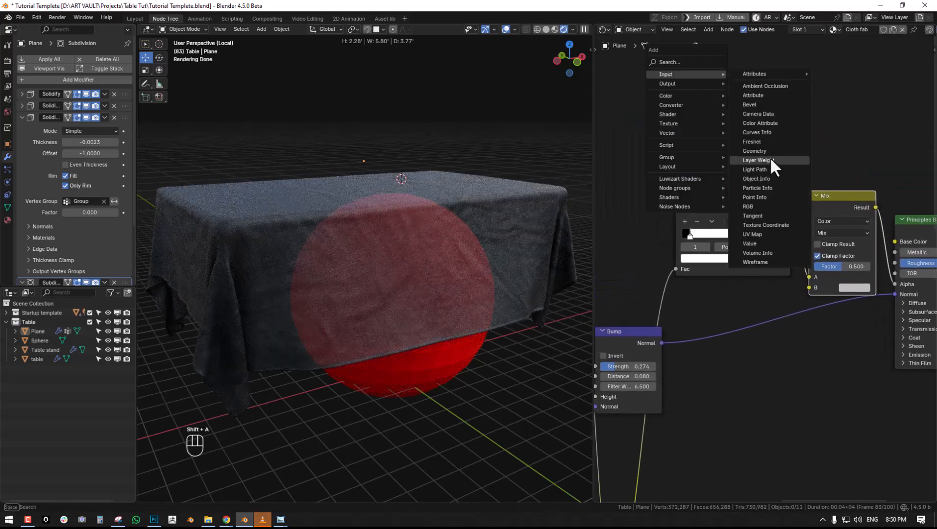
click(769, 159)
click(652, 82)
drag(719, 107, 809, 287)
middle_drag(711, 183, 717, 192)
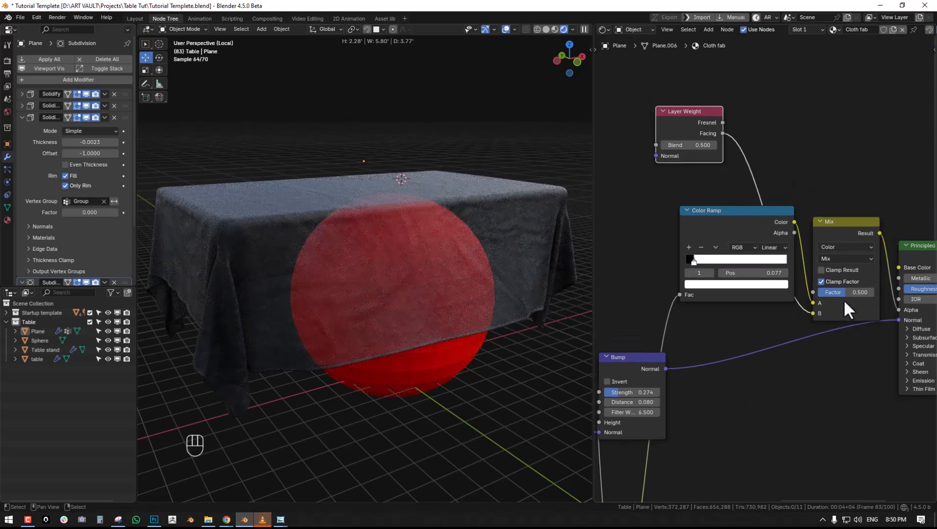
drag(837, 294, 865, 294)
drag(812, 313, 813, 293)
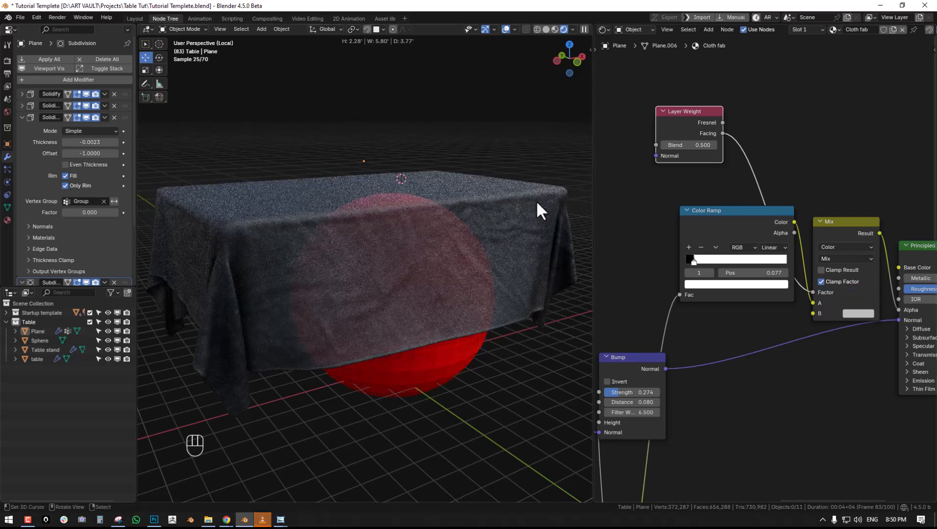
- Set the Mix node's B color to white and move the Color Ramp below the Layer Weight link
click(866, 312)
drag(867, 187, 866, 160)
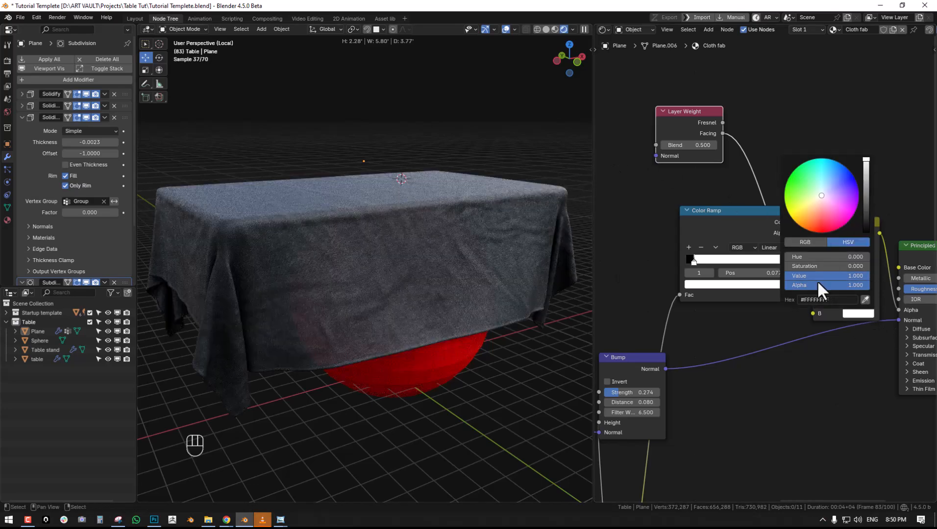
click(851, 313)
drag(744, 214, 722, 287)
- Try a Layer Weight Blend of 0.95 and inspect the transparency of the tablecloth's weave and folds
click(697, 145)
text(0.95)
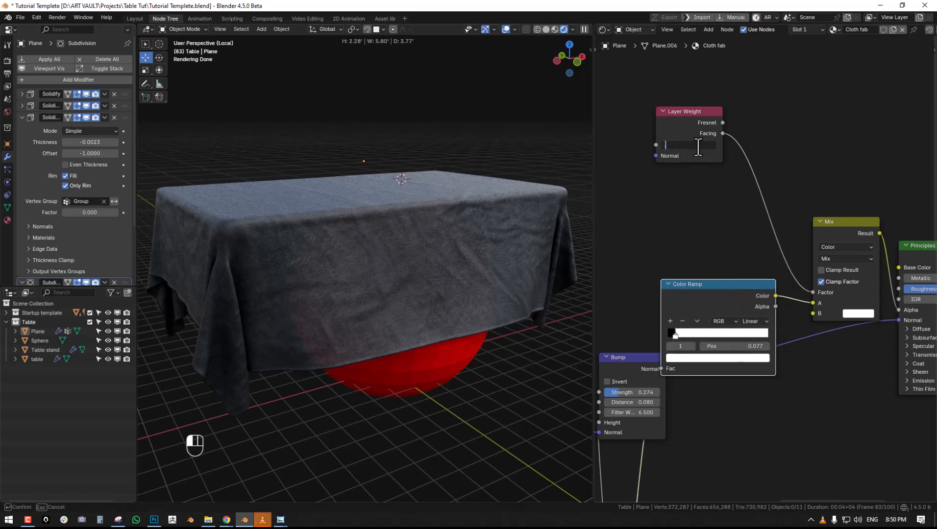
key(Return)
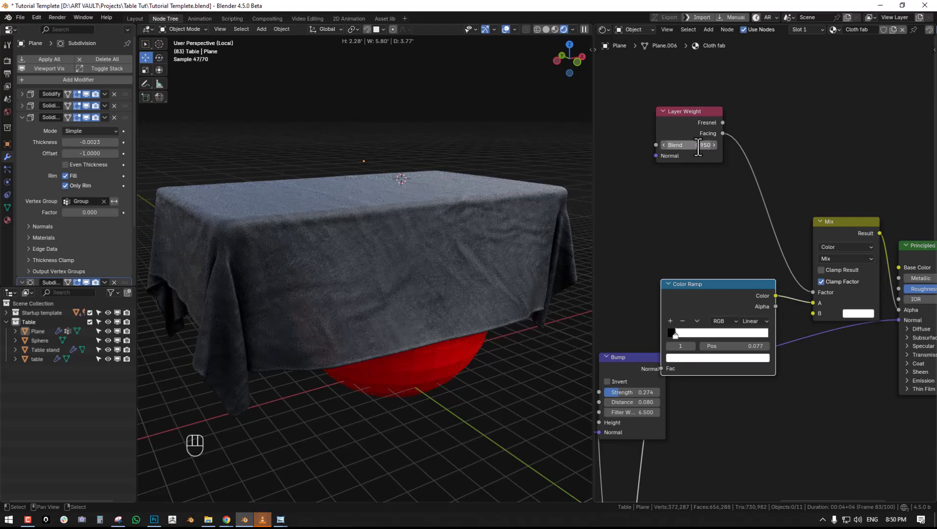
scroll(407, 226, up, 4)
middle_drag(408, 225, 442, 299)
scroll(385, 285, down, 5)
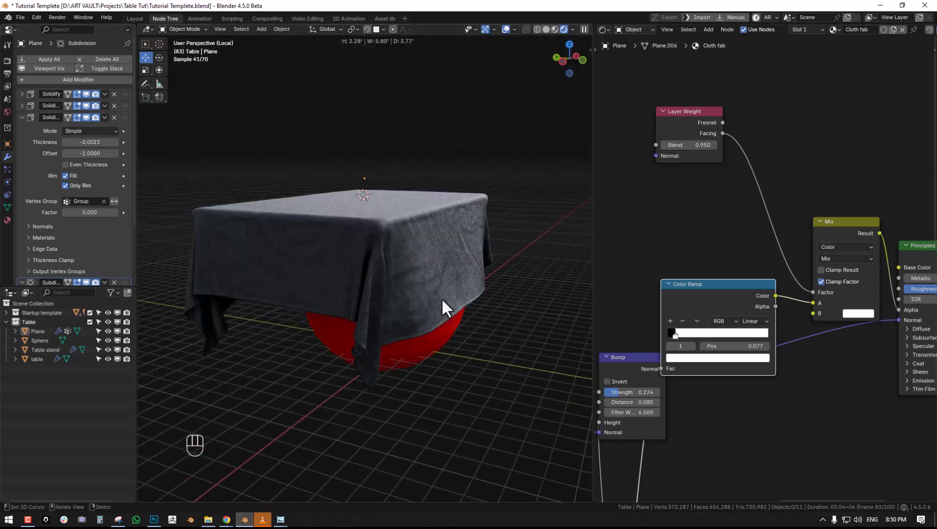
scroll(444, 298, up, 3)
scroll(373, 301, up, 2)
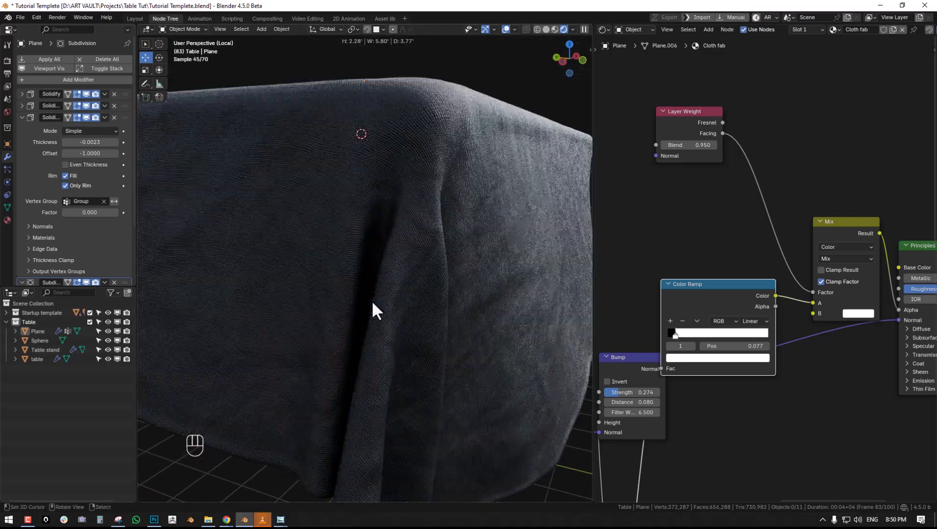
middle_drag(371, 300, 388, 305)
scroll(373, 299, up, 2)
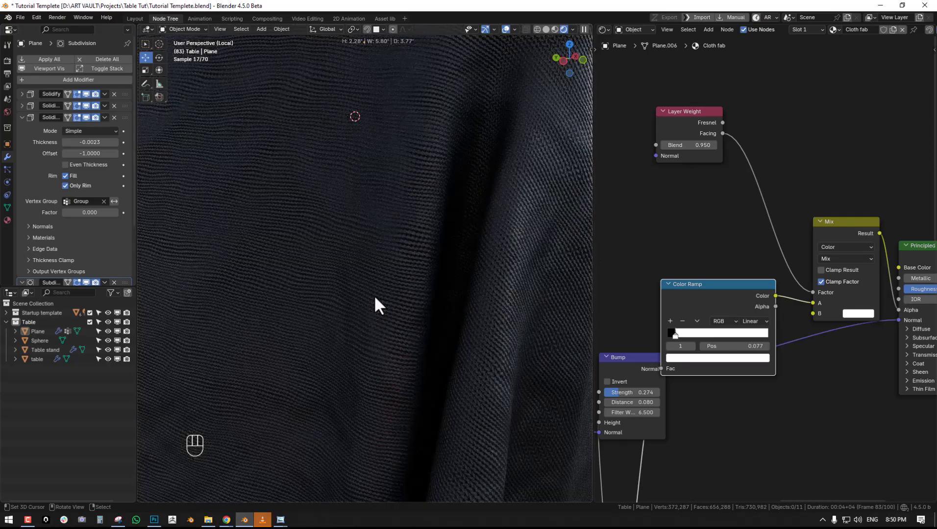
scroll(378, 296, down, 5)
middle_drag(379, 297, 333, 314)
- Try a Layer Weight Blend of 0.8, set it to 0.93, and check the tablecloth's transparency
drag(699, 149, 700, 149)
text(.8)
key(Return)
double_click(691, 148)
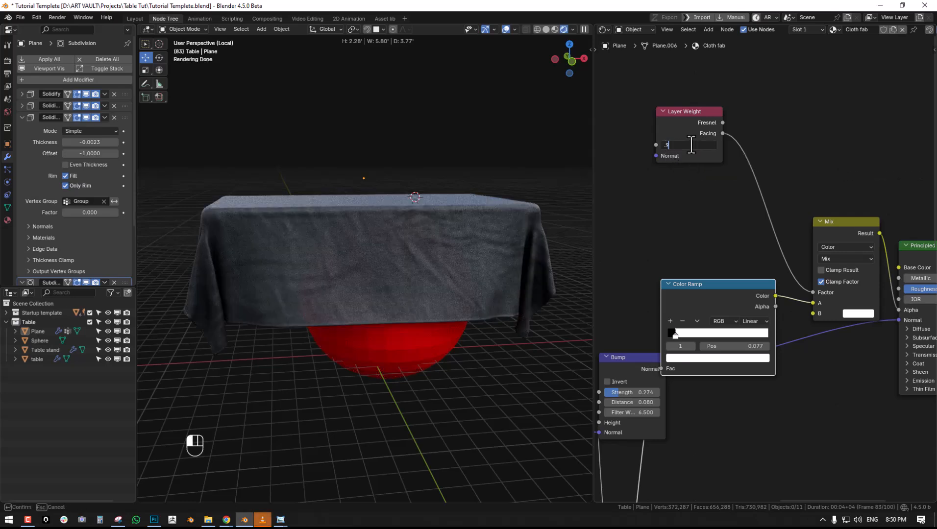
text(.93)
key(Return)
middle_drag(416, 293, 459, 278)
- Delete the red test sphere and leave local view to bring back the full scene
key(alt+a)
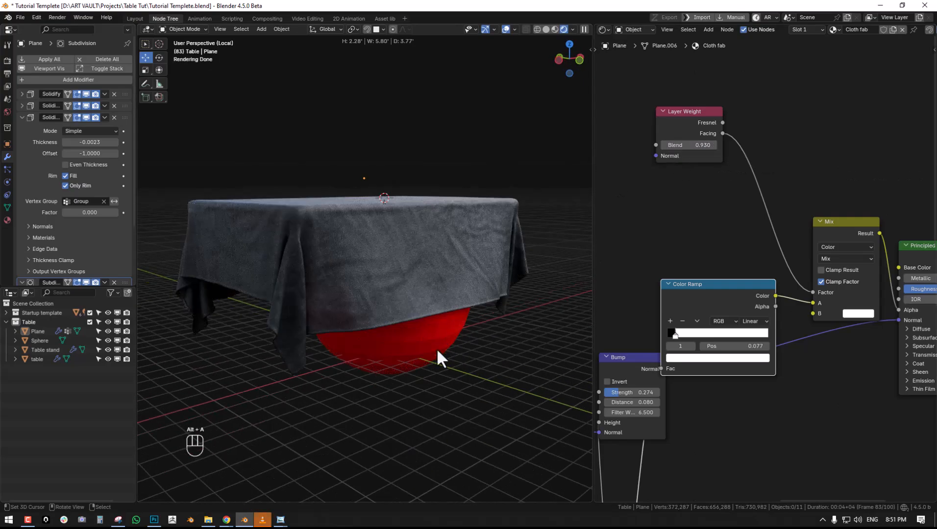
click(436, 348)
key(x)
click(436, 349)
key(KP_Divide)
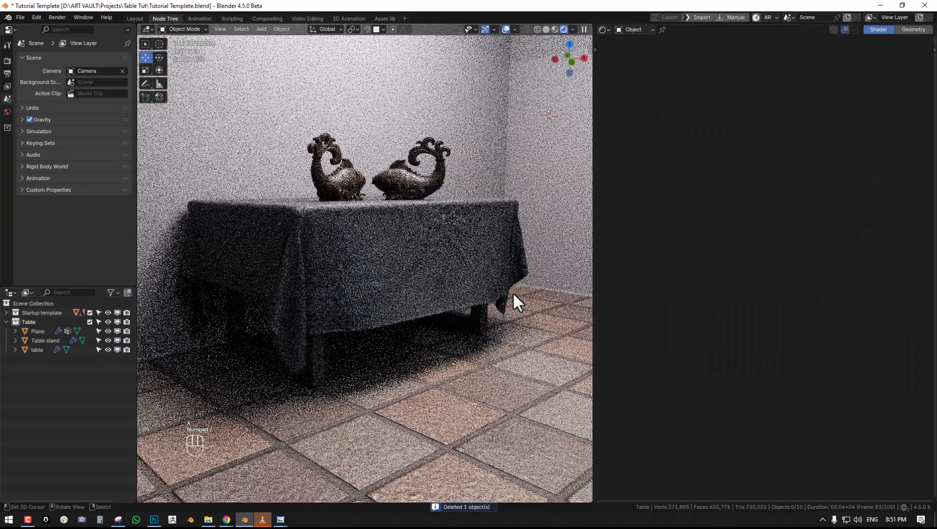
key(alt+a)
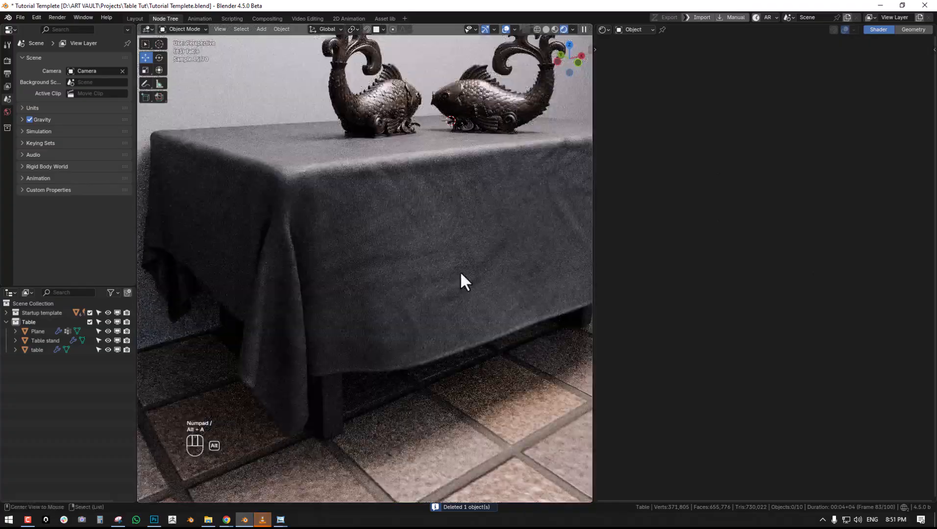
- Select the tablecloth so its Cloth fab material nodes are available, and save the file
click(471, 271)
key(alt+a)
key(alt+a)
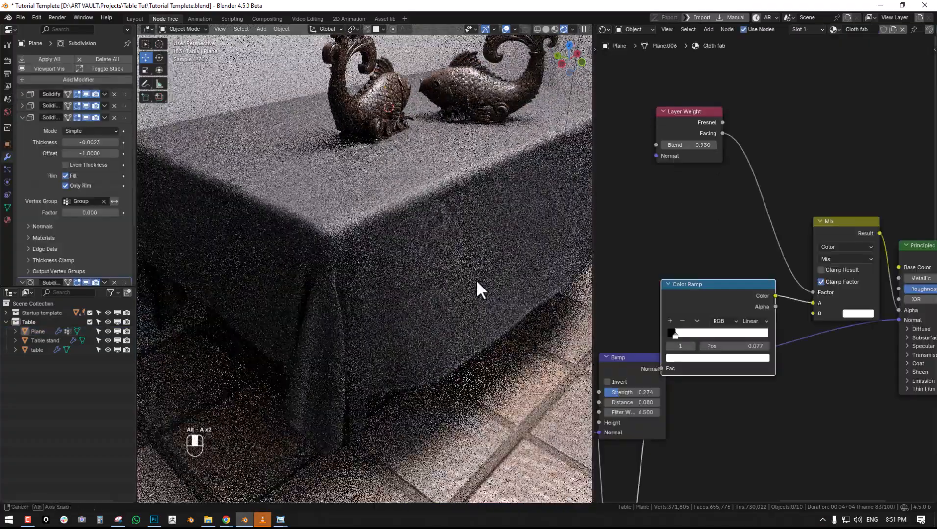
key(ctrl+s)
- Raise the Principled BSDF's Roughness to 0.993 and check the tablecloth's shading from several angles
middle_drag(903, 277, 720, 284)
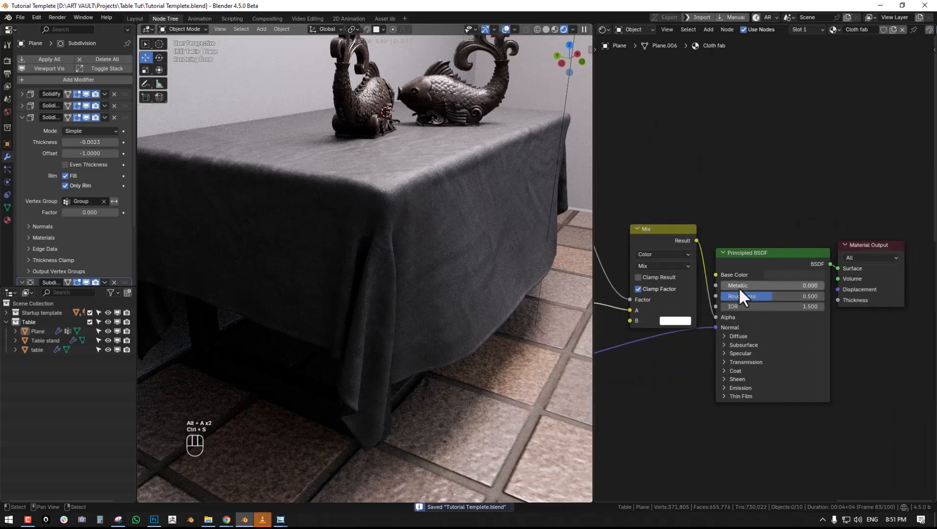
drag(759, 297, 811, 297)
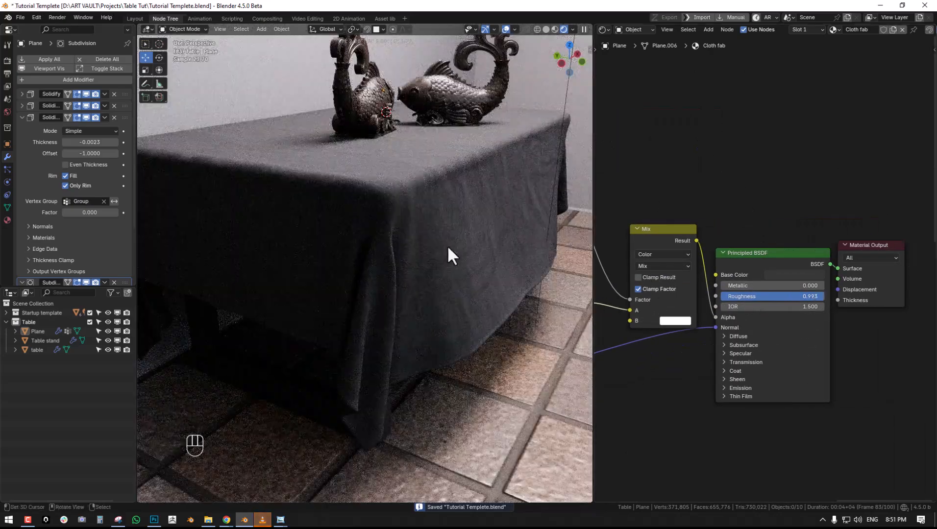
middle_drag(446, 245, 473, 257)
middle_drag(808, 288, 790, 249)
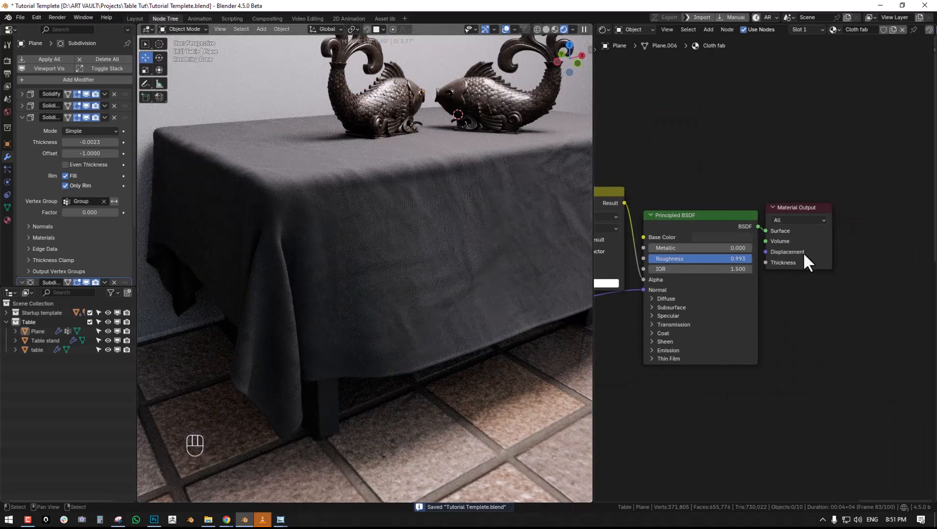
drag(801, 251, 879, 237)
middle_drag(422, 218, 490, 241)
scroll(439, 235, up, 2)
key(alt+a)
- Set the Layer Weight Blend to 0.96 in the tablecloth's material
middle_drag(773, 284, 879, 258)
middle_drag(713, 253, 836, 309)
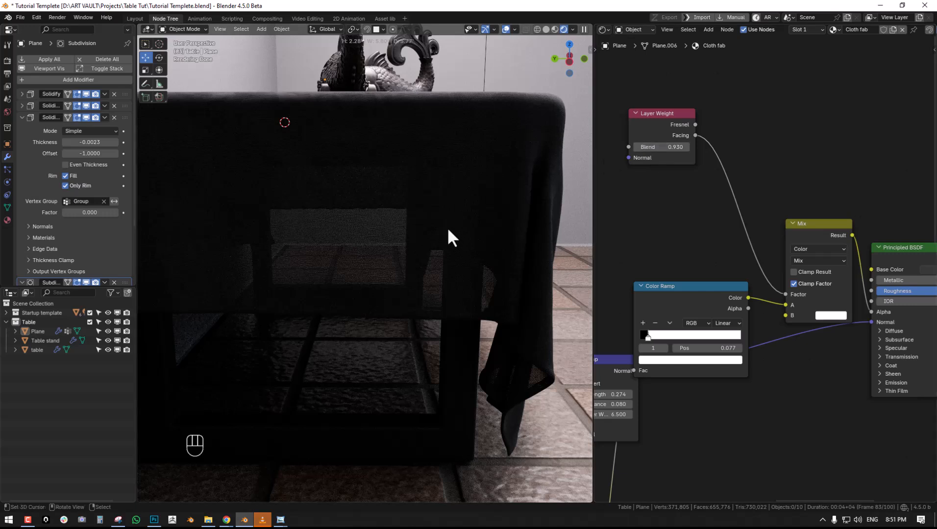
click(671, 143)
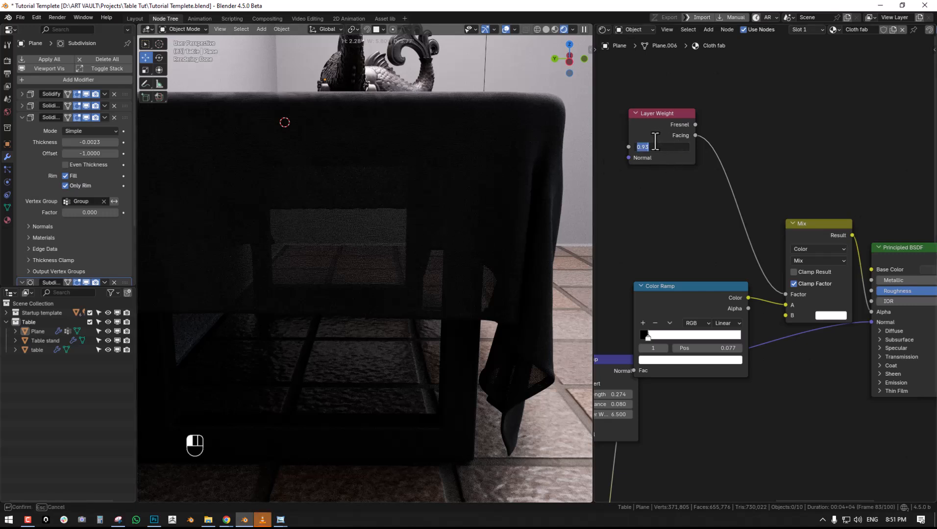
text(0.96)
key(Return)
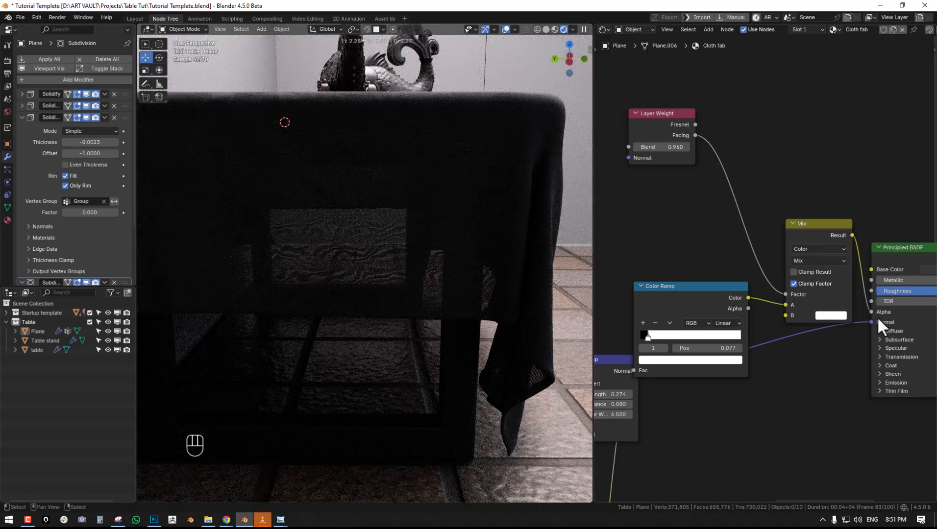
- Check the Mix node's B color and examine the cloth's weave transparency up close and from different angles
click(831, 315)
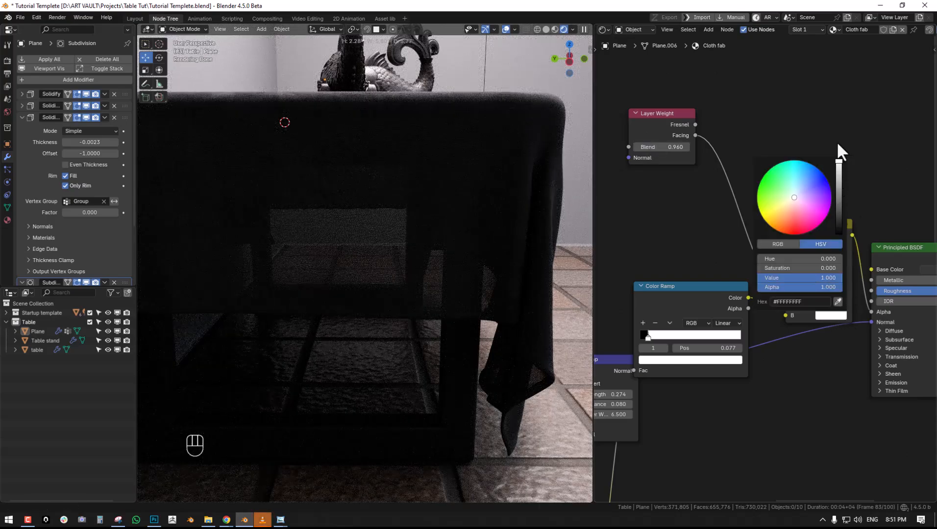
middle_drag(343, 196, 394, 266)
scroll(331, 246, up, 5)
scroll(342, 250, down, 5)
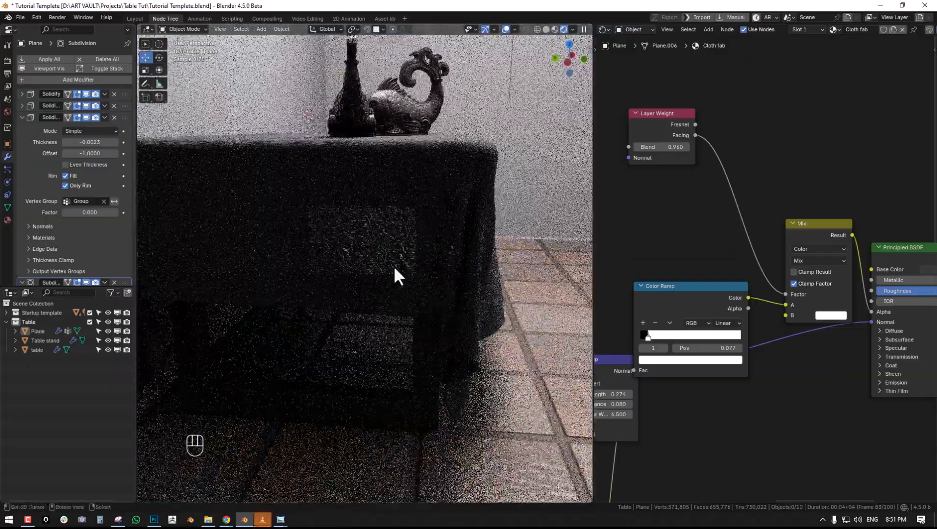
scroll(395, 265, up, 6)
scroll(395, 270, down, 6)
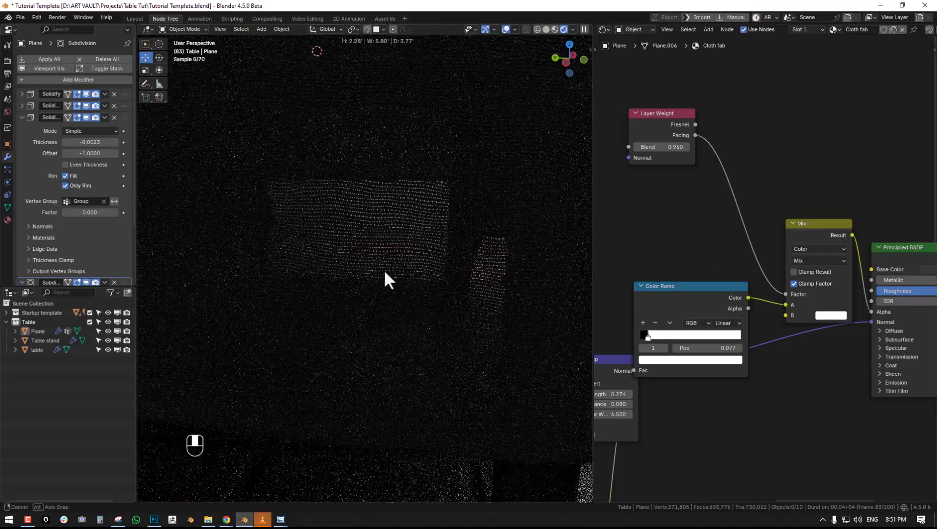
middle_drag(399, 271, 434, 269)
key(alt+a)
scroll(772, 323, down, 1)
- Expand the Principled BSDF's Sheen settings and set the Sheen Weight to 0.531
middle_drag(773, 323, 618, 251)
scroll(767, 316, up, 1)
click(753, 299)
middle_drag(537, 307, 482, 327)
drag(763, 312, 798, 309)
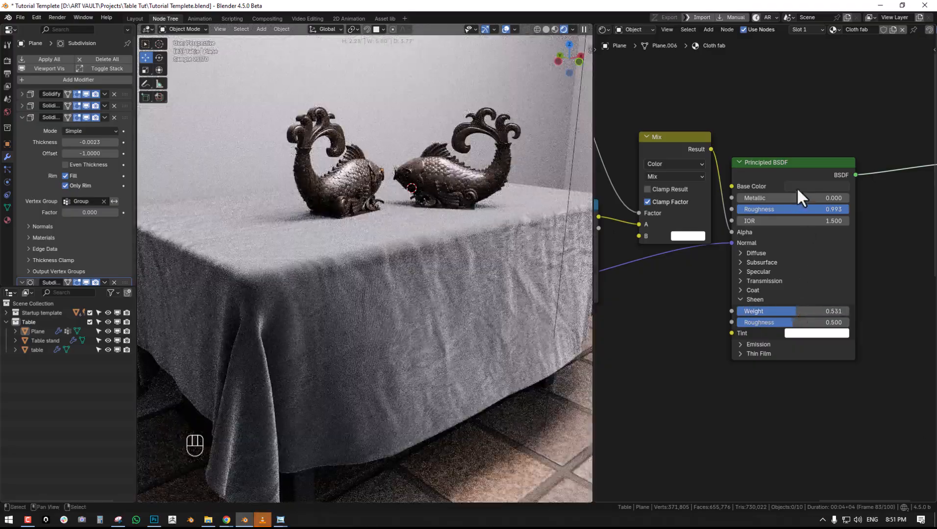
- Try a near-white #EEEEEE Base Color and a dark red #771E00 on the tablecloth
click(797, 186)
drag(841, 75, 840, 25)
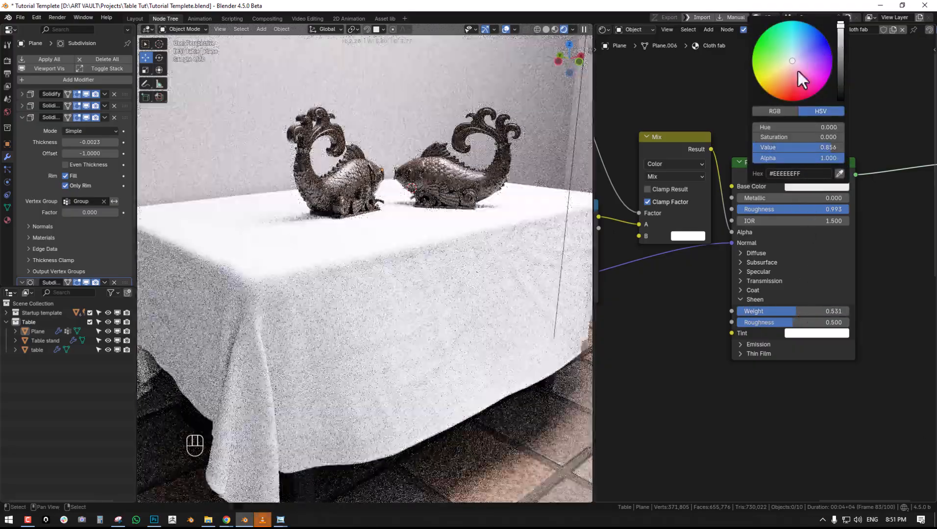
drag(797, 71, 782, 100)
drag(840, 39, 841, 66)
- Sample a red Base Color with the eyedropper and adjust it to the deep red #B7180A
click(838, 187)
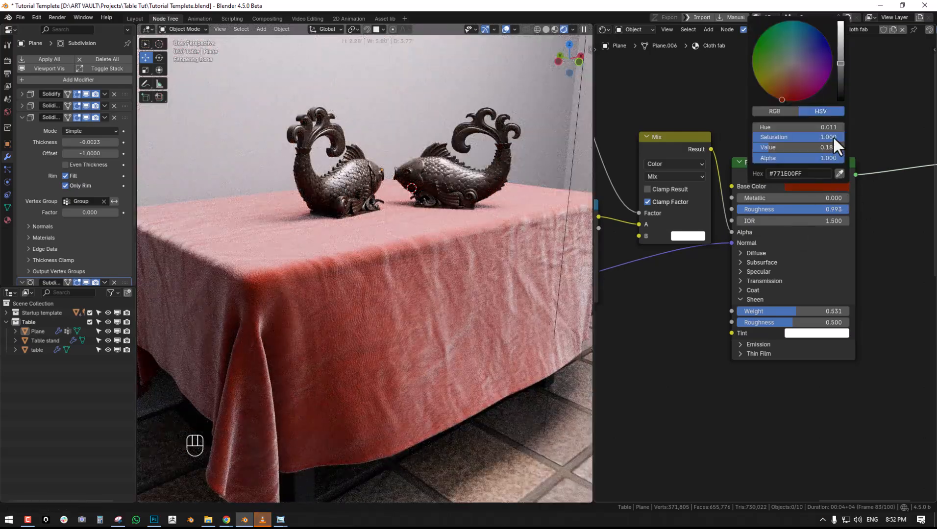
click(839, 173)
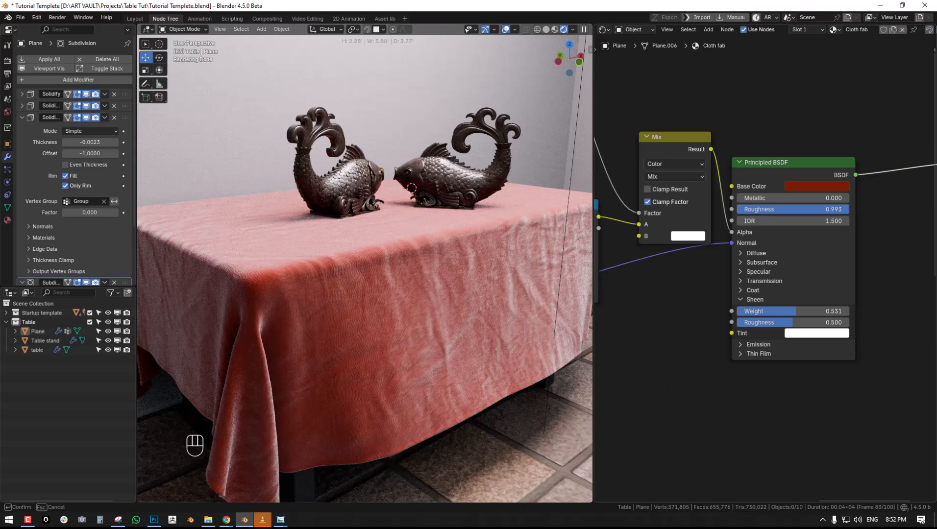
click(470, 279)
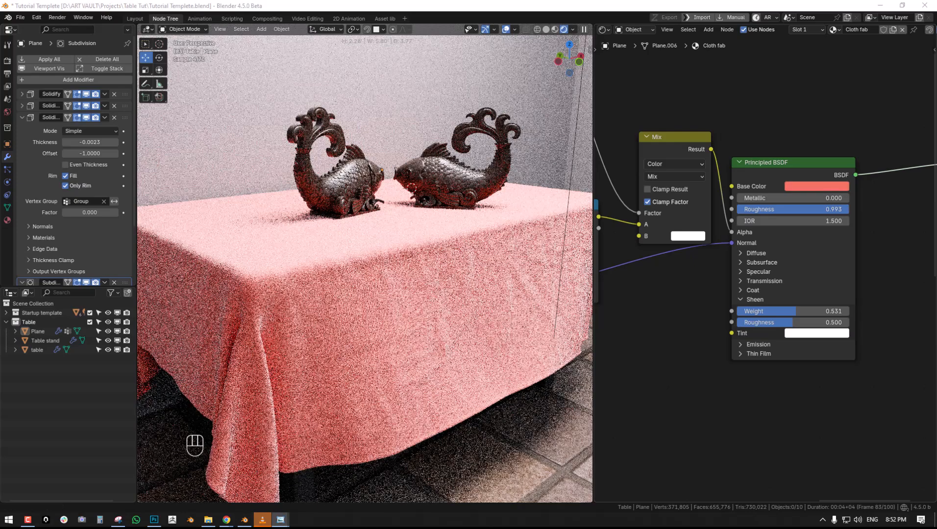
click(817, 180)
click(817, 189)
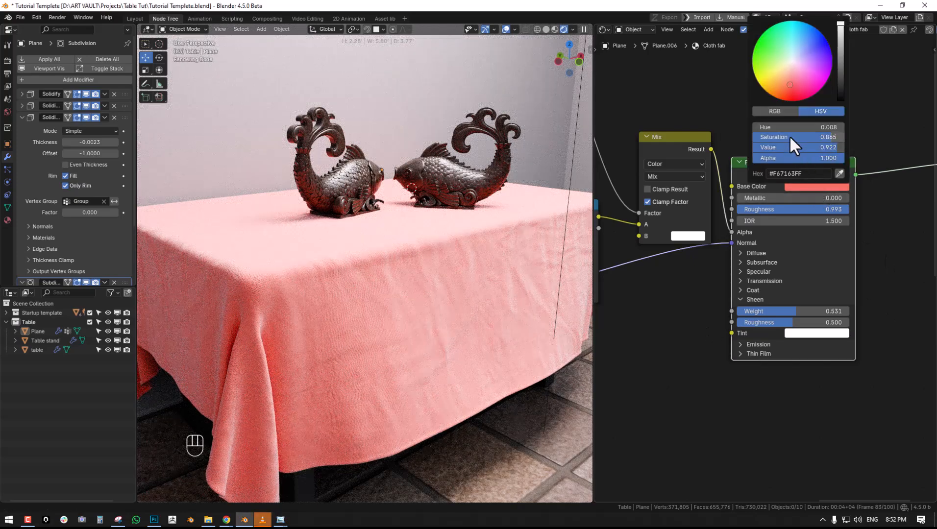
drag(797, 135, 827, 148)
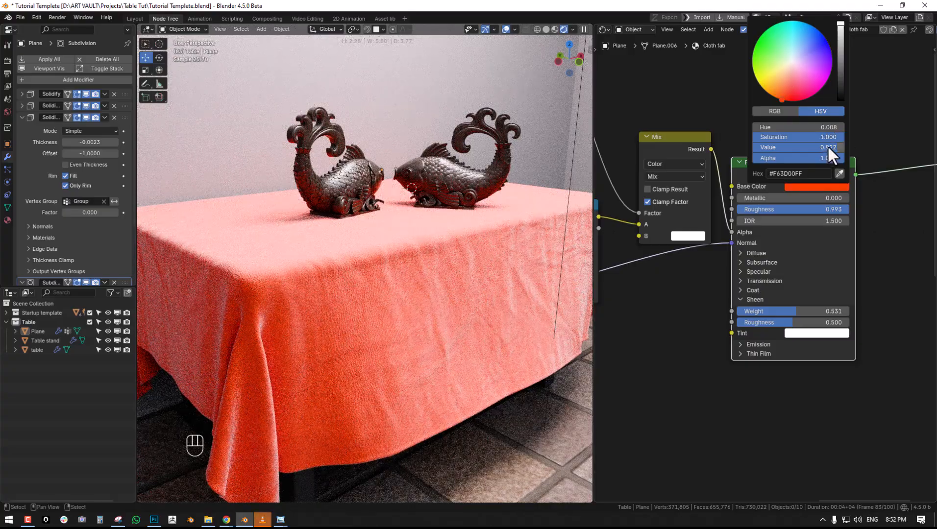
drag(776, 79, 790, 100)
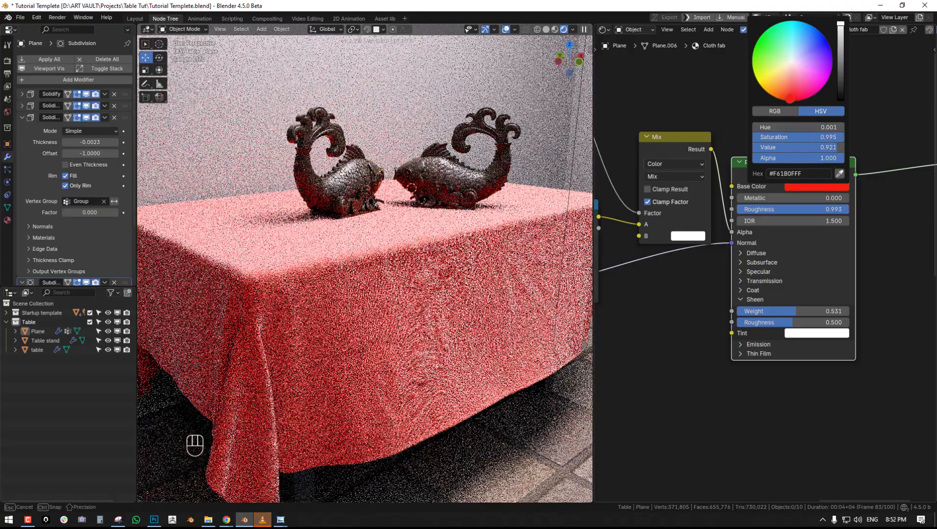
drag(841, 55, 840, 63)
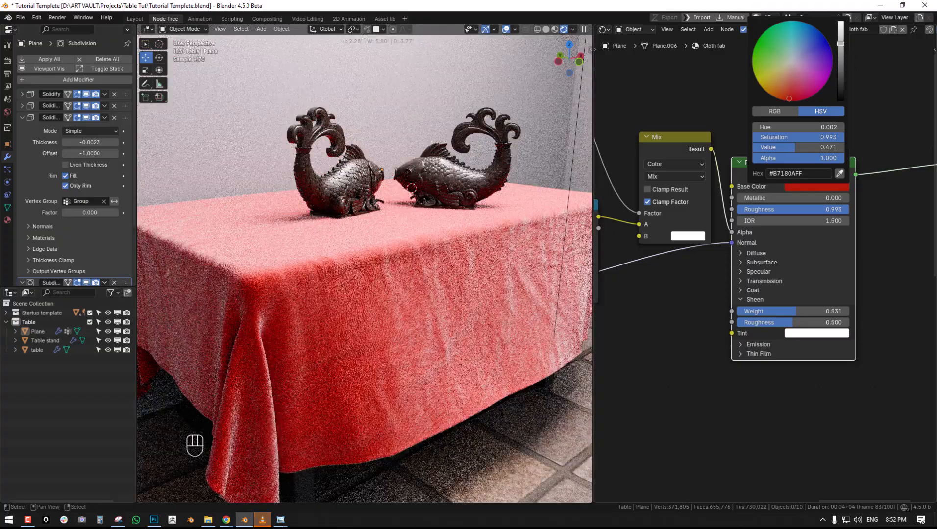
- Lower the Sheen Weight to 0.082 and check the sheen on the tablecloth's edges and folds
drag(812, 312, 755, 312)
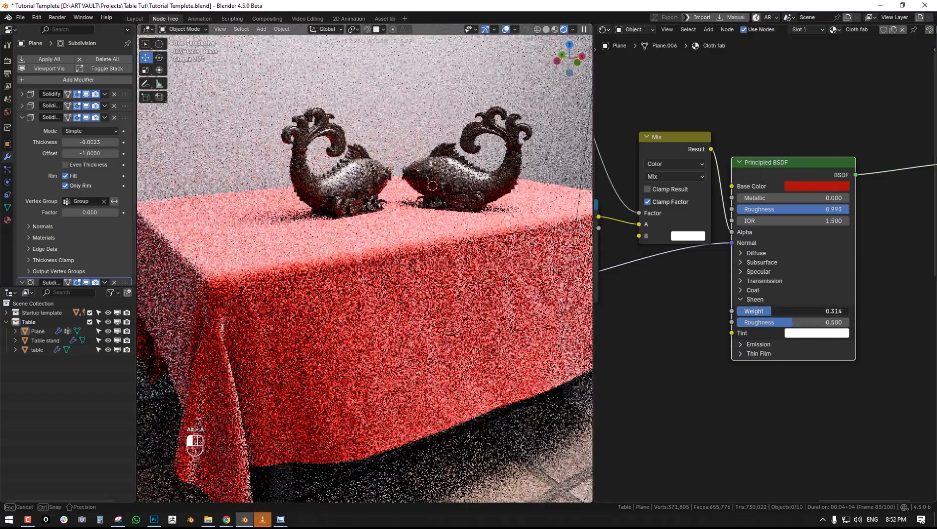
scroll(385, 299, up, 2)
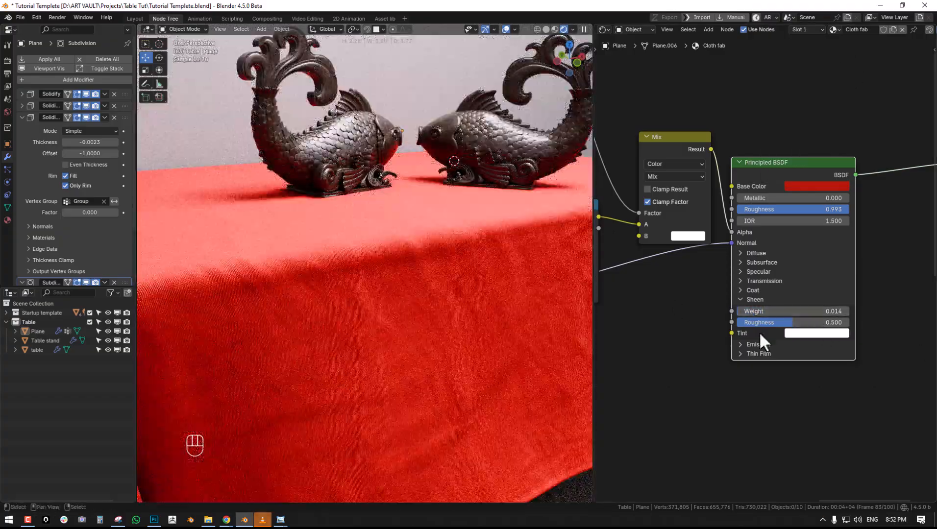
mouse_move(743, 314)
mouse_down()
mouse_move(753, 314)
mouse_move(743, 311)
mouse_up()
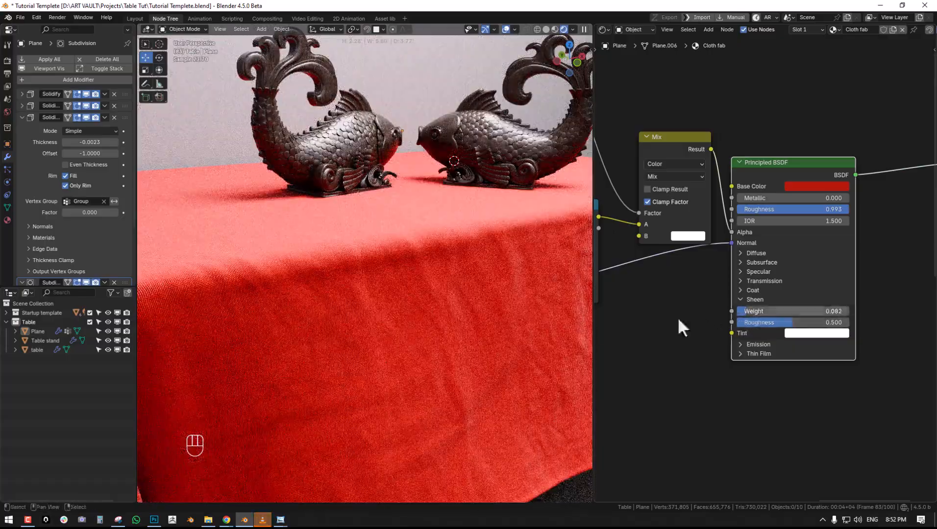
shift+middle_drag(416, 345, 488, 332)
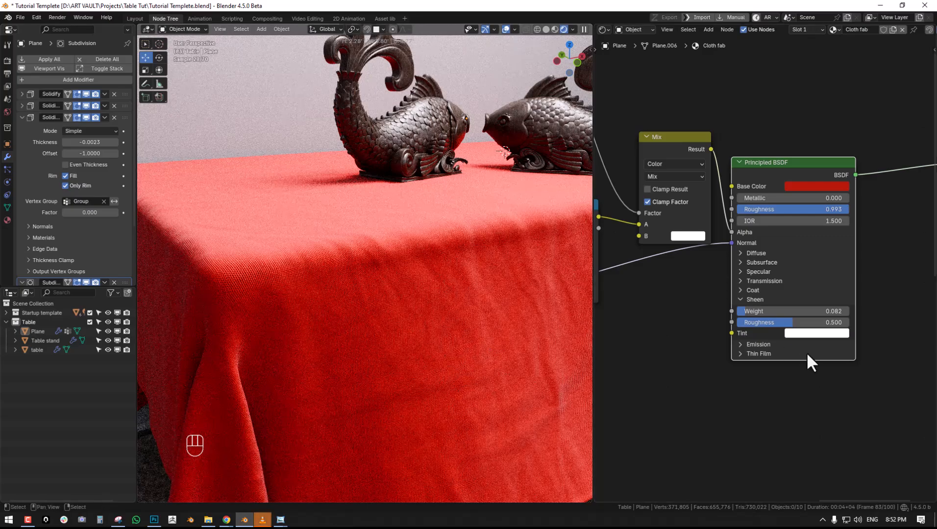
- Lower the Sheen Roughness to 0.143 and view the effect on the whole table
drag(797, 323, 753, 323)
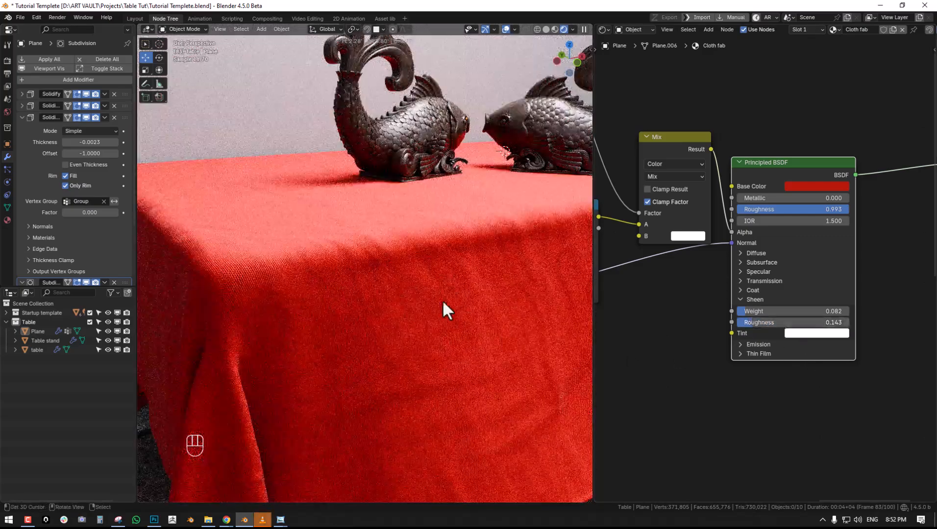
middle_drag(390, 297, 426, 286)
key(alt+a)
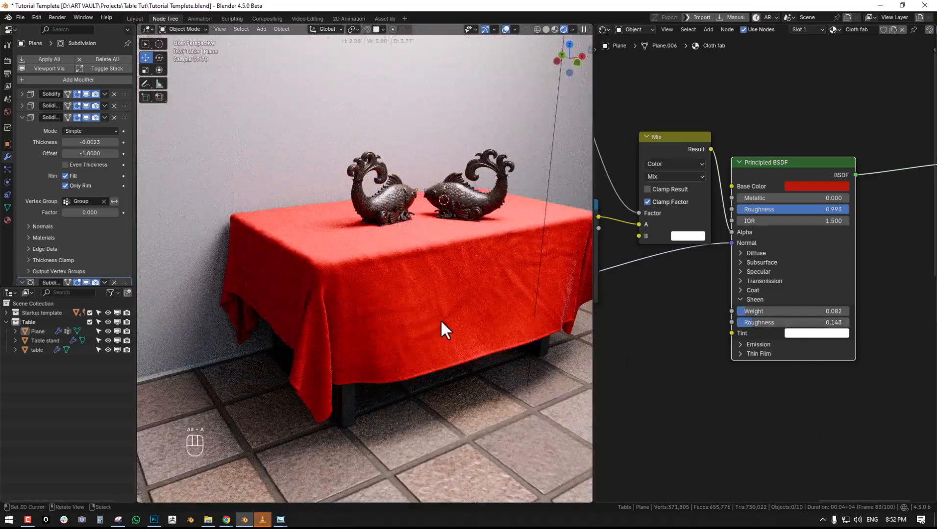
- View the tablecloth through the scene camera and set the Principled BSDF's base Roughness to 0.775
key(KP_0)
scroll(434, 309, up, 3)
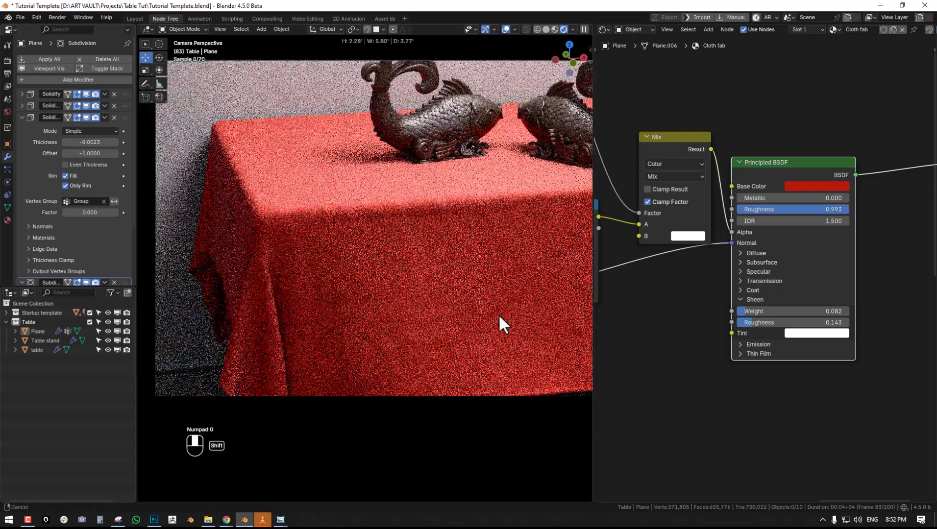
middle_drag(826, 254, 827, 307)
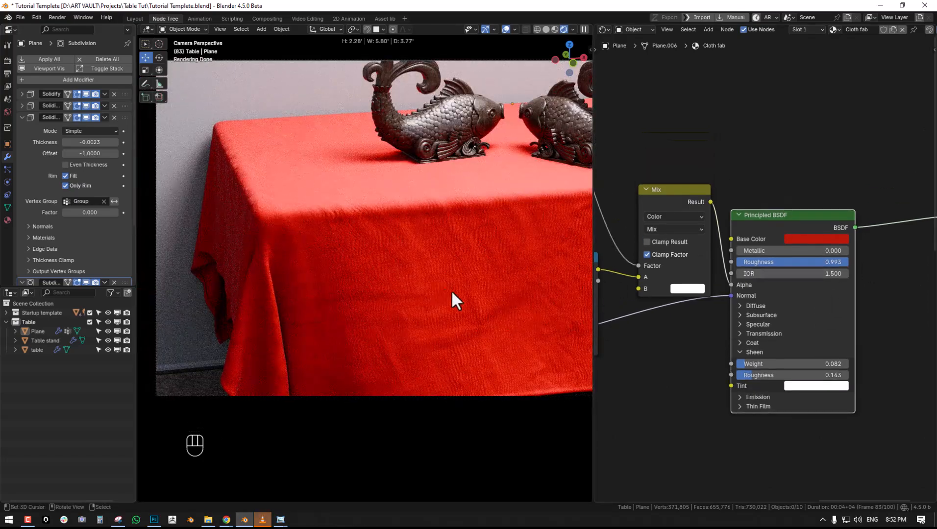
shift+middle_drag(443, 289, 488, 273)
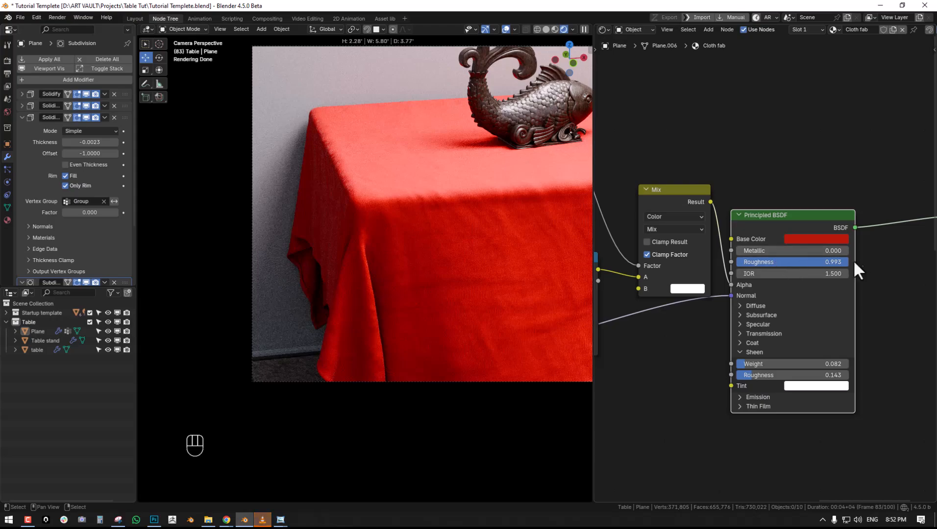
drag(841, 262, 803, 259)
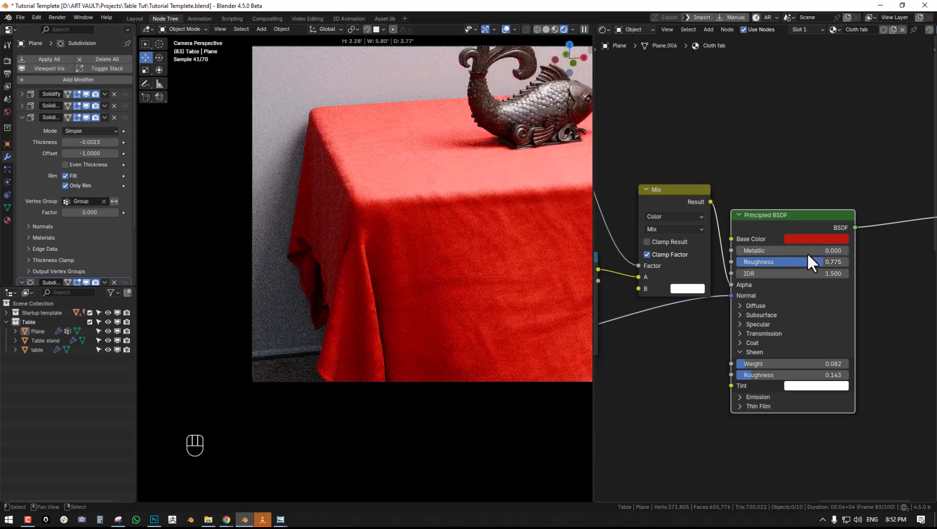
key(alt+a)
shift+middle_drag(458, 270, 371, 293)
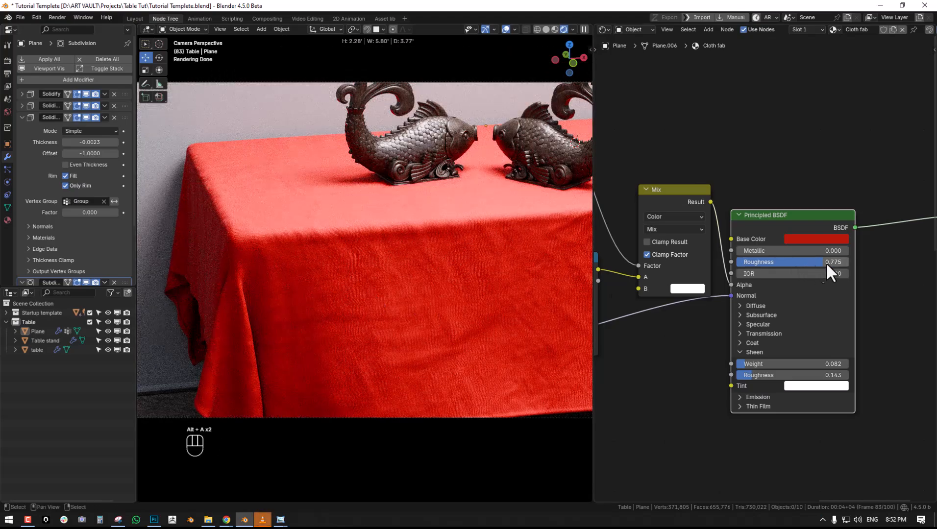
shift+middle_drag(484, 278, 434, 299)
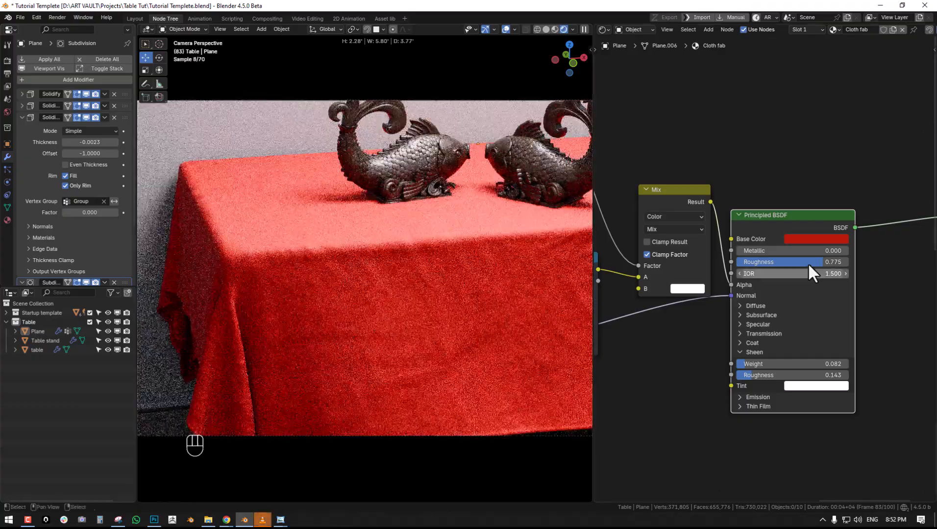
- Try a Sheen Weight of 0.575, and settle on a Weight of 0.203 with a Sheen Roughness of 0.234
scroll(406, 301, up, 3)
drag(760, 364, 801, 363)
scroll(357, 265, down, 3)
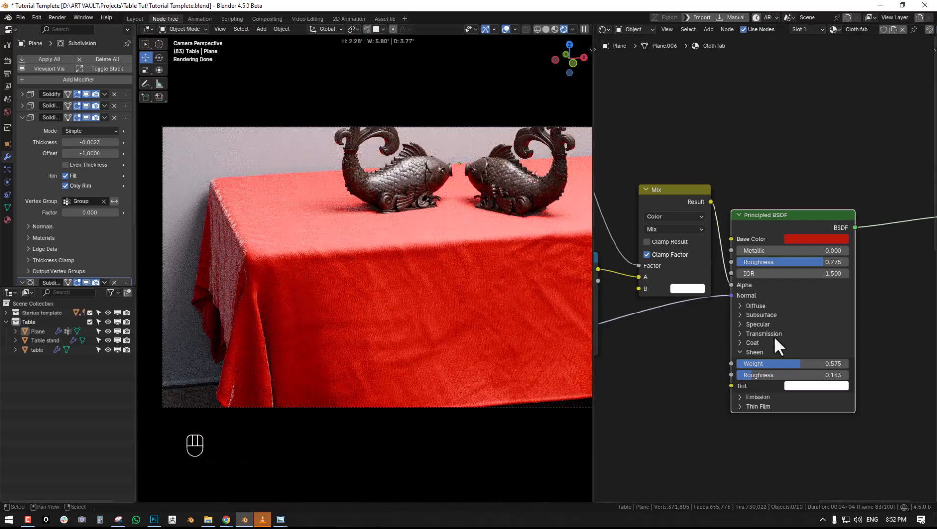
drag(801, 364, 746, 375)
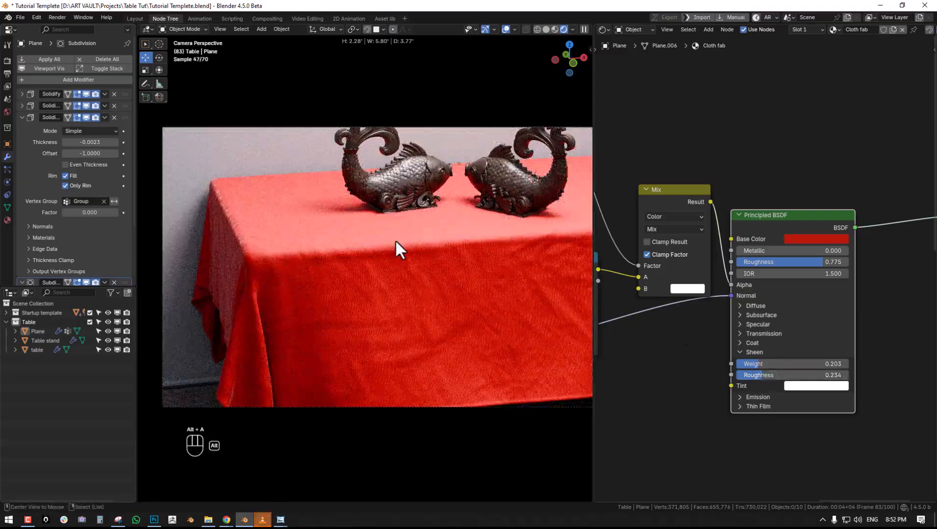
- Check the red cloth's weave up close and set the Sheen Roughness to 0.370
key(alt+a)
scroll(400, 249, down, 4)
scroll(394, 257, up, 4)
mouse_move(390, 263)
middle_down()
mouse_move(410, 269)
mouse_move(404, 277)
mouse_move(423, 271)
mouse_move(396, 259)
middle_up()
scroll(416, 268, up, 8)
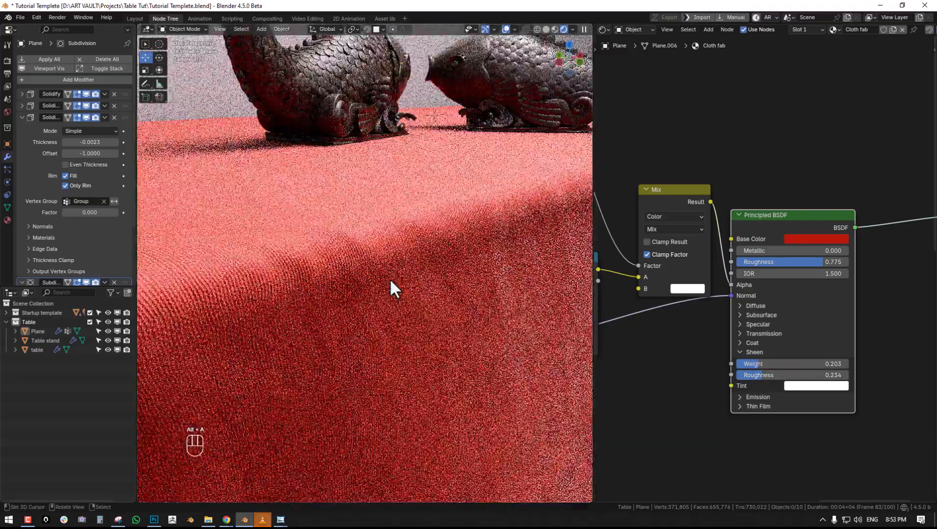
scroll(408, 277, down, 5)
scroll(409, 277, down, 3)
scroll(413, 267, up, 6)
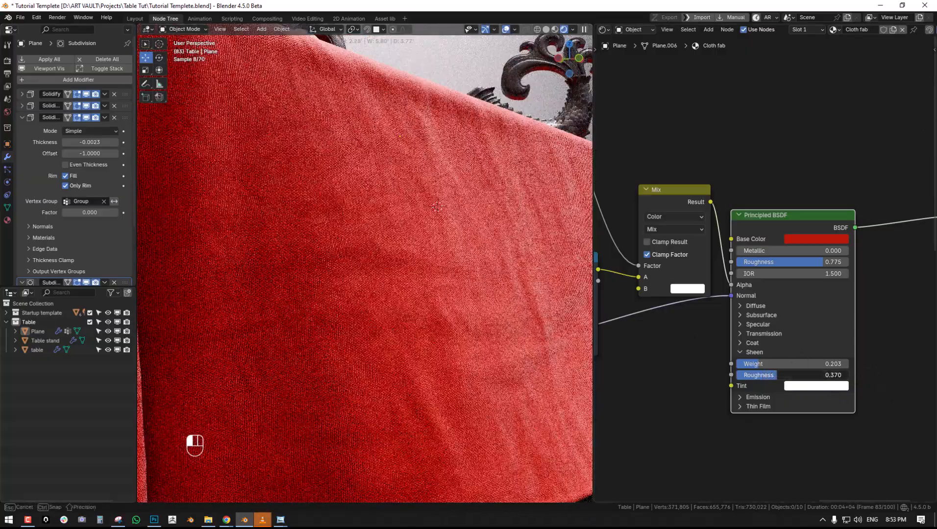
drag(772, 382, 804, 381)
- Inspect the cloth's sheen from other angles and return to the scene camera's view
middle_drag(386, 304, 488, 311)
scroll(414, 314, down, 5)
scroll(478, 314, up, 2)
key(alt+a)
scroll(488, 311, down, 1)
key(KP_0)
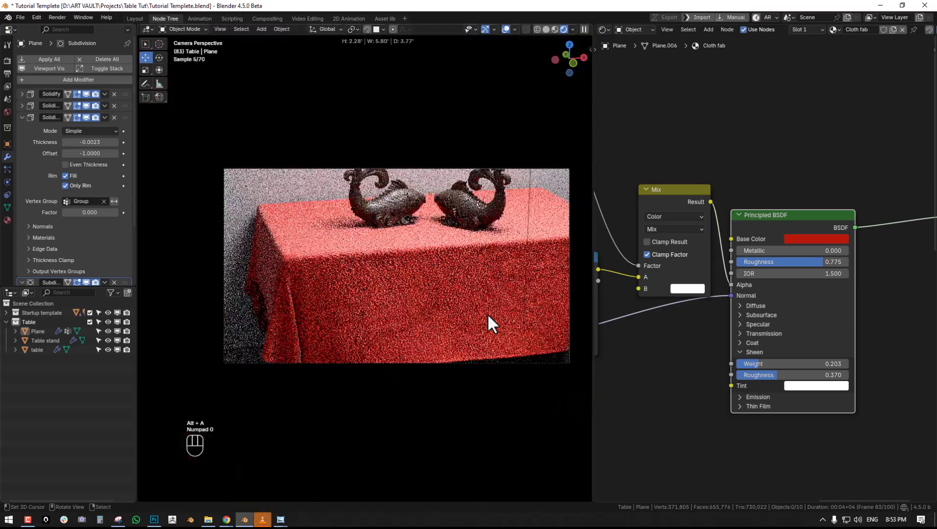
- Examine the red cloth's top edge and front drape at closer range through the scene camera
scroll(294, 316, up, 1)
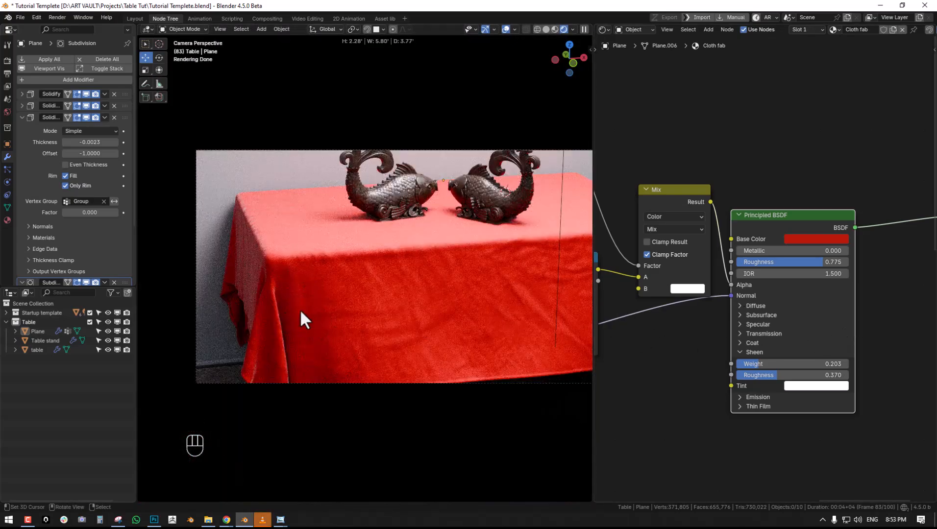
shift+middle_drag(301, 309, 373, 282)
shift+middle_drag(449, 269, 371, 307)
scroll(386, 307, up, 1)
key(alt+a)
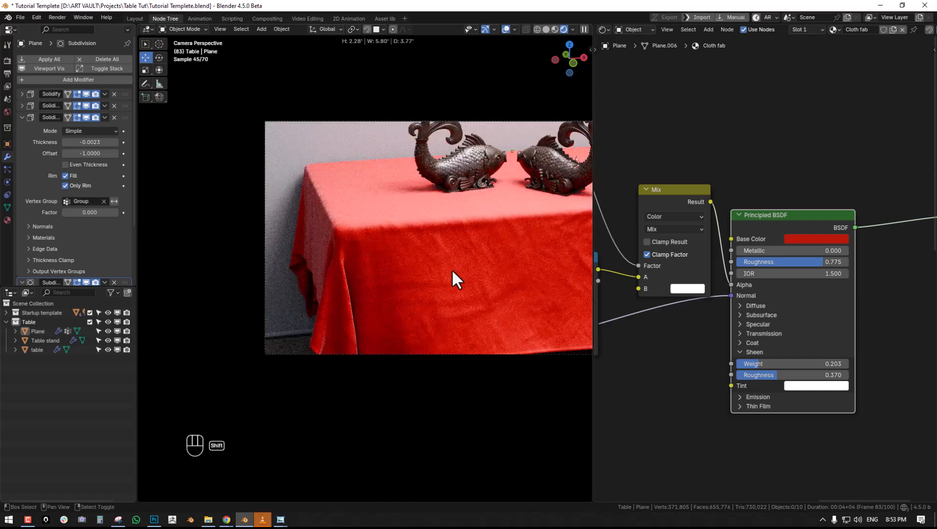
right_click(386, 306)
key(alt+a)
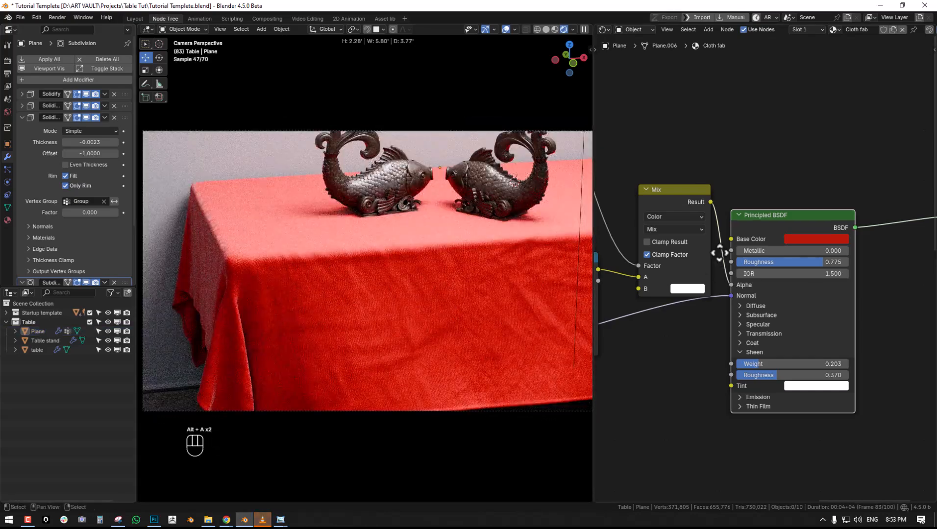
middle_drag(714, 248, 773, 305)
drag(740, 261, 726, 379)
middle_drag(750, 226, 781, 259)
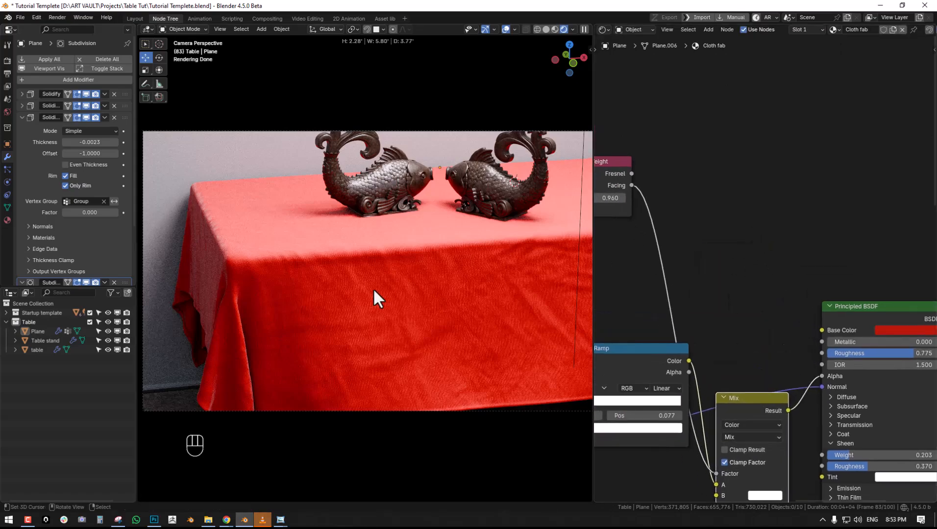
scroll(375, 296, up, 5)
- Duplicate the Color Ramp into the free space above the Principled BSDF and reset the copy to its default black-to-white gradient
key(shift+a)
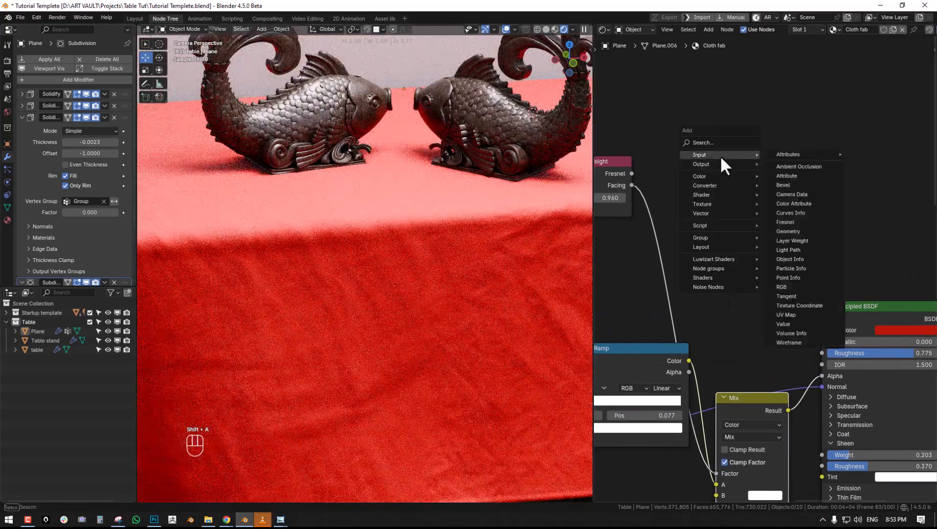
click(633, 368)
key(shift+d)
click(784, 164)
key(q)
middle_drag(812, 149, 756, 178)
key(n)
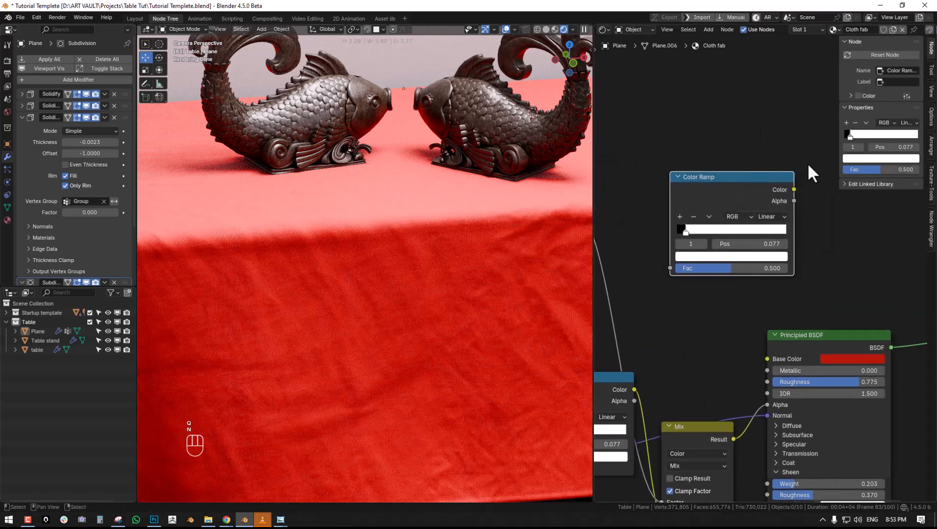
click(891, 55)
key(n)
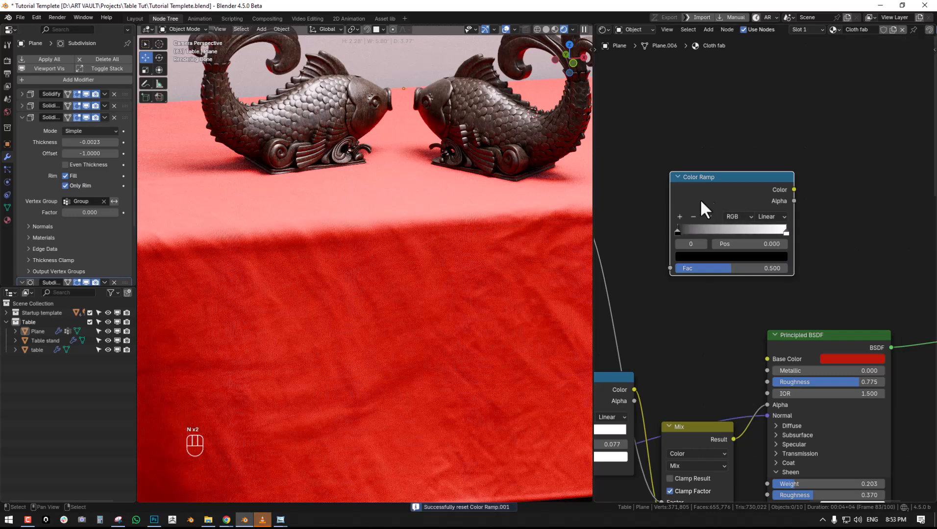
- Add a Magic Texture with a Scale of 459.500, feed its Fac into the new Color Ramp, and preview the ramp on the cloth
middle_drag(707, 194, 804, 195)
middle_drag(719, 141, 733, 175)
drag(653, 244, 664, 293)
key(shift+a)
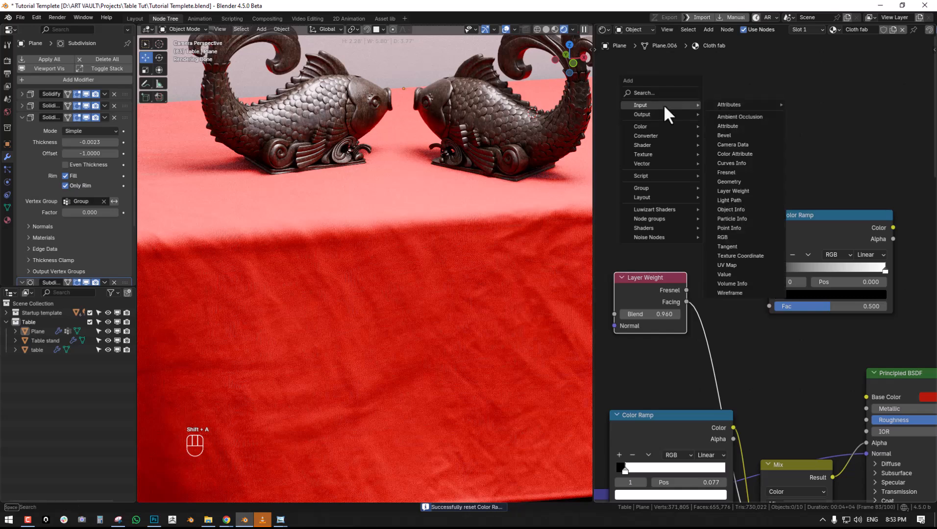
mouse_move(652, 153)
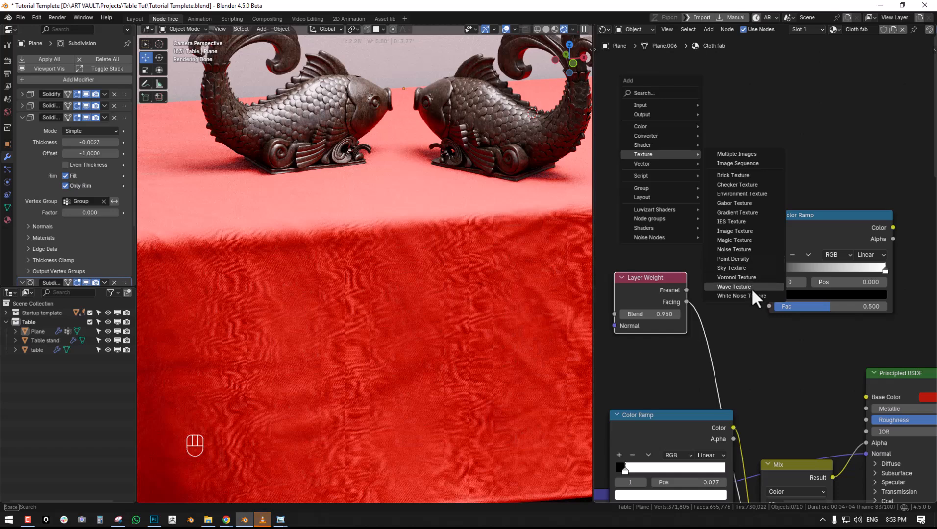
click(734, 240)
click(653, 147)
drag(692, 188, 772, 310)
ctrl+shift+click(832, 239)
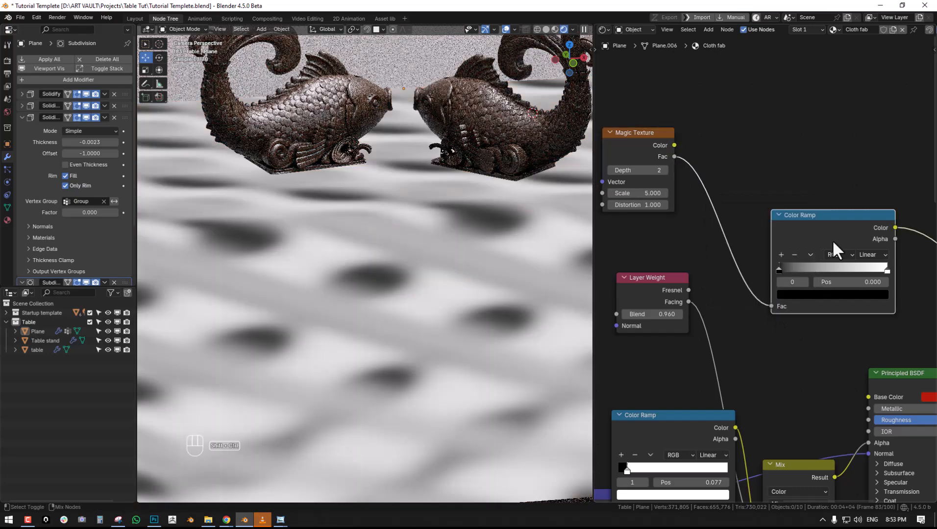
drag(631, 192, 776, 192)
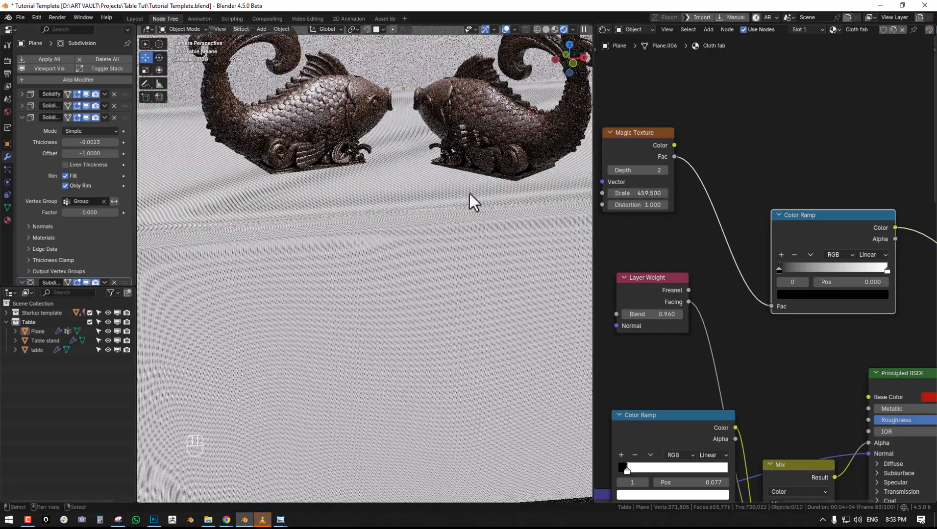
- Colour the new Color Ramp's first stop dark red and its last stop the same red as the shader's Base Color
scroll(240, 256, up, 6)
middle_drag(784, 306, 713, 293)
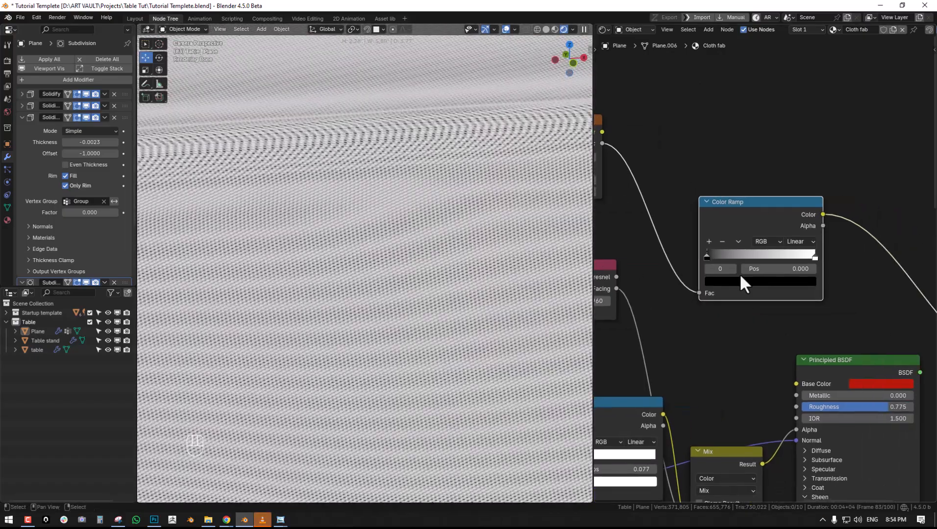
click(718, 282)
mouse_move(797, 161)
mouse_down()
mouse_move(789, 152)
mouse_move(797, 150)
mouse_up()
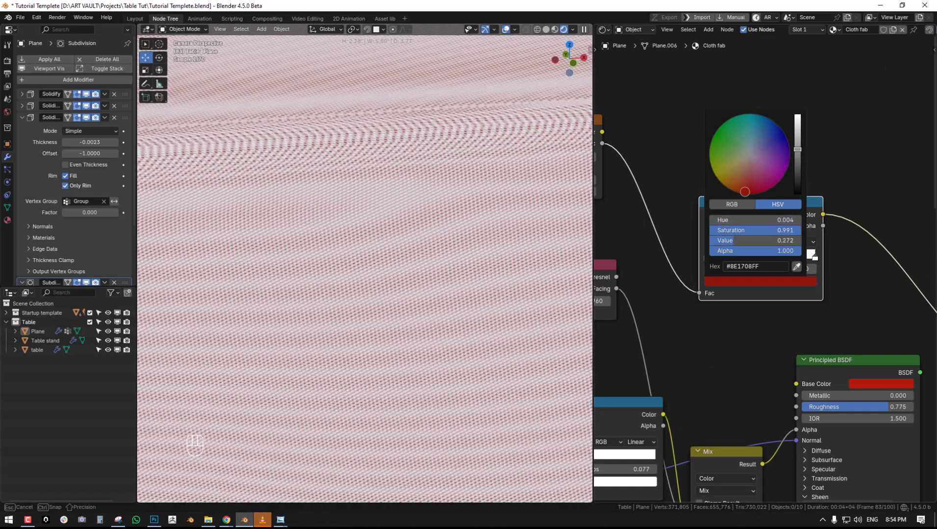
click(814, 257)
click(808, 282)
click(808, 264)
click(877, 386)
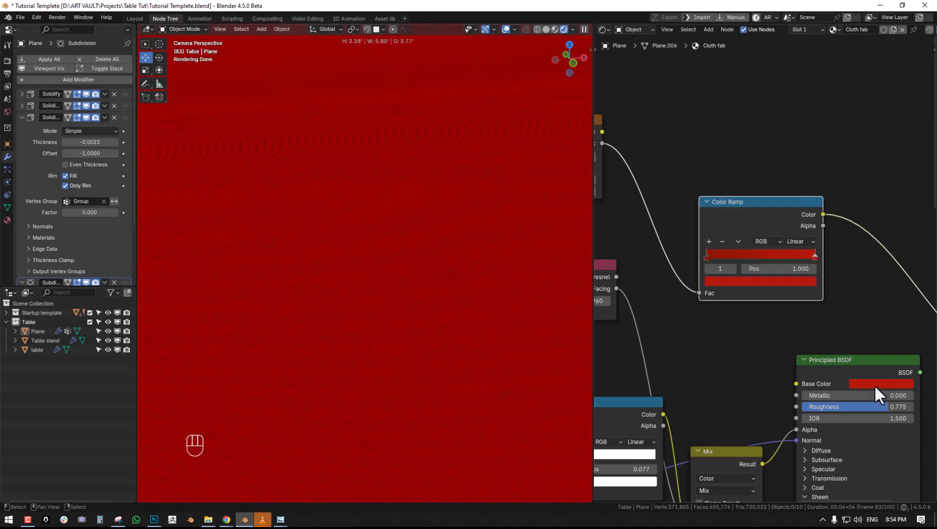
- Connect the new Color Ramp's Color to the Principled BSDF's Base Color and preview the full shader on the cloth
drag(822, 214, 784, 375)
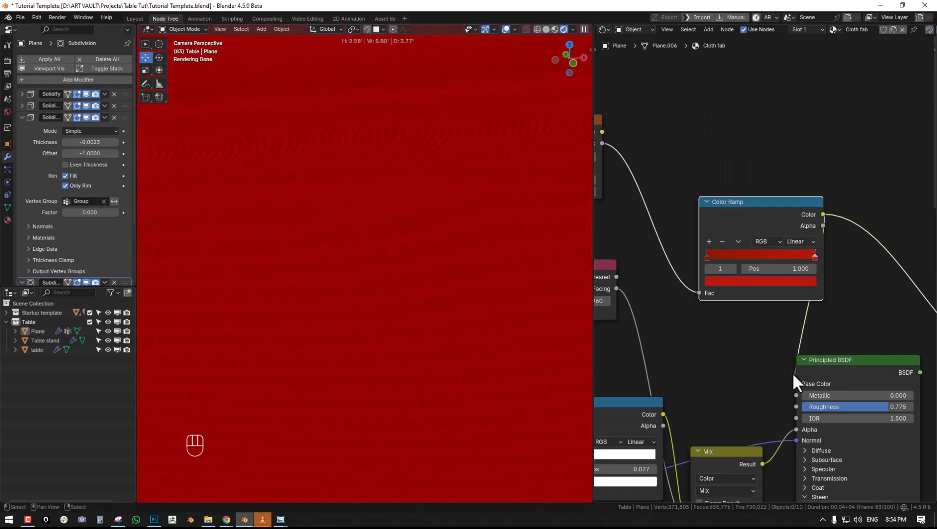
scroll(842, 360, down, 1)
ctrl+shift+click(845, 362)
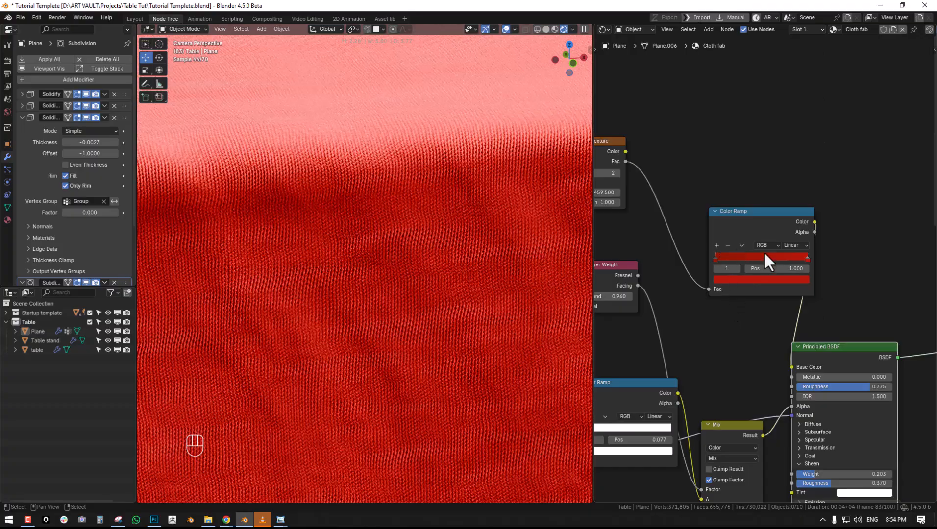
- Recolour the ramp's dark red stop orange-brown at position 0.000 and move the bright red stop close to it
drag(765, 260, 757, 260)
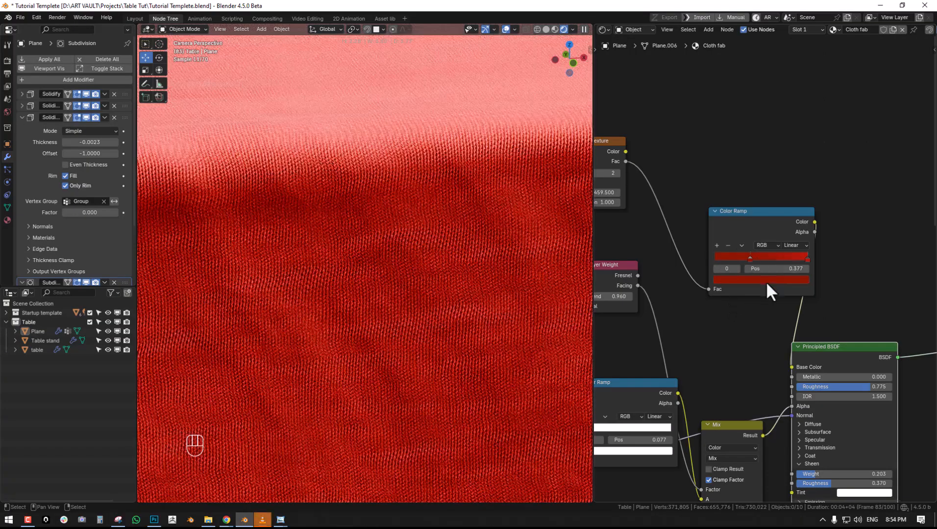
click(766, 282)
mouse_move(739, 180)
mouse_down()
mouse_move(734, 165)
mouse_move(738, 197)
mouse_up()
drag(756, 260, 730, 257)
drag(792, 257, 711, 260)
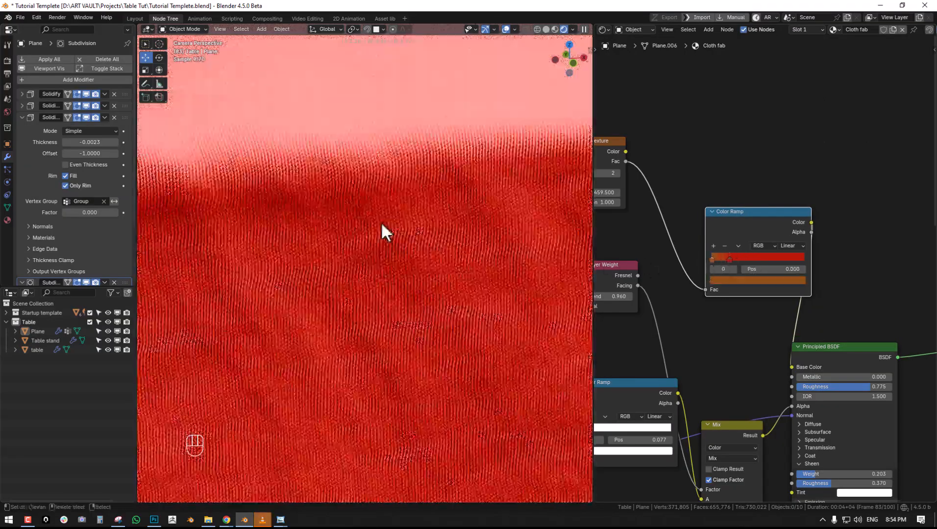
- While previewing the Color Ramp up close, set its orange-brown stop to position 0.077 and the Magic Texture's Scale to 451.000
middle_drag(394, 233, 465, 299)
scroll(432, 242, down, 6)
scroll(426, 240, up, 5)
ctrl+shift+click(766, 223)
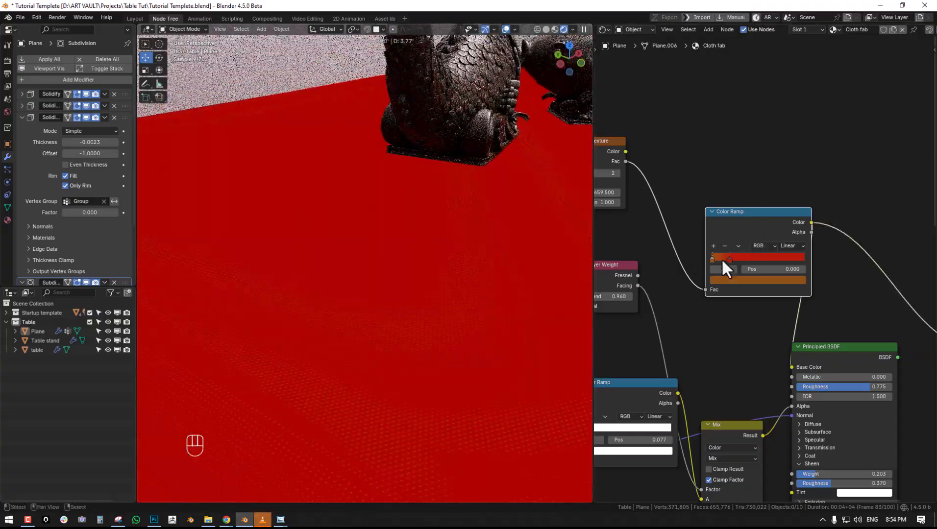
drag(713, 258, 722, 256)
middle_drag(695, 285, 801, 245)
drag(705, 153, 708, 153)
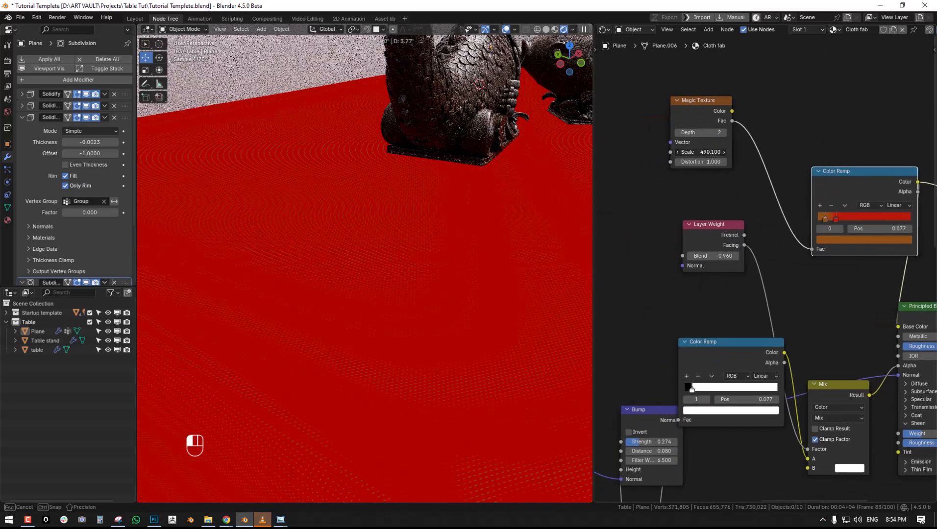
- Add a Noise Texture with a Scale of 500 and connect its Fac to the red Color Ramp in place of the Magic Texture
key(shift+a)
mouse_move(747, 150)
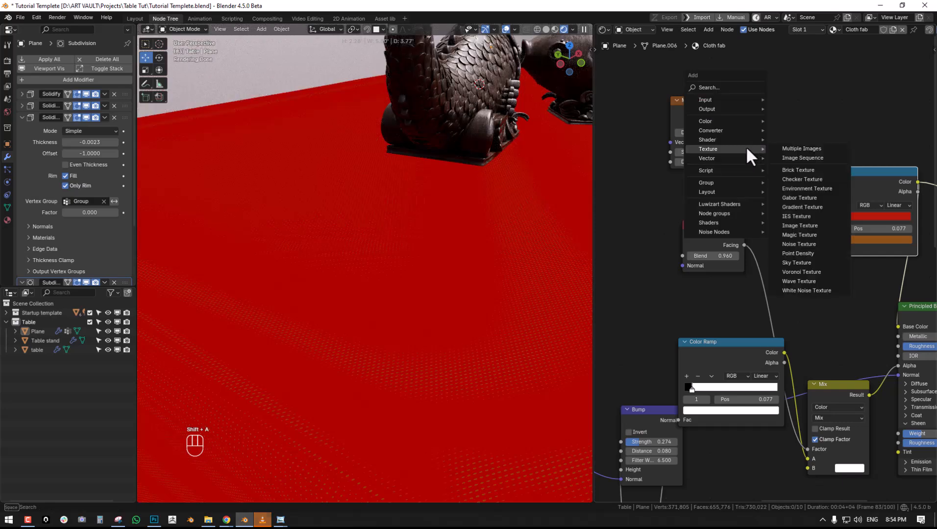
click(799, 244)
click(623, 186)
drag(686, 198, 814, 249)
click(666, 258)
text(500)
key(Return)
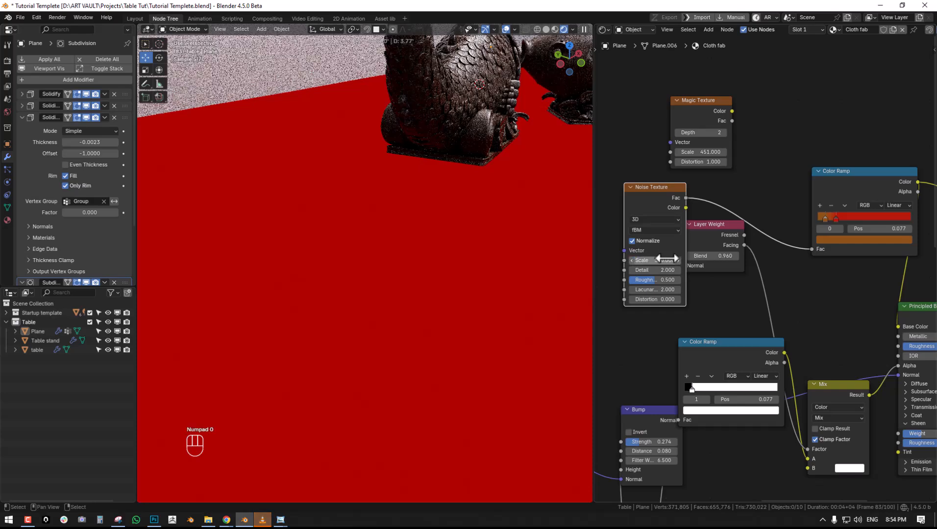
- Try the ramp's red stop at 0.430, then settle on 0.184 with the Principled BSDF connected back to the Material Output
ctrl+shift+click(665, 196)
ctrl+shift+click(836, 178)
middle_drag(835, 175, 768, 189)
mouse_move(765, 196)
mouse_down()
mouse_move(791, 195)
mouse_move(783, 192)
mouse_up()
middle_drag(707, 205, 779, 177)
drag(655, 230, 630, 230)
middle_drag(855, 226, 667, 182)
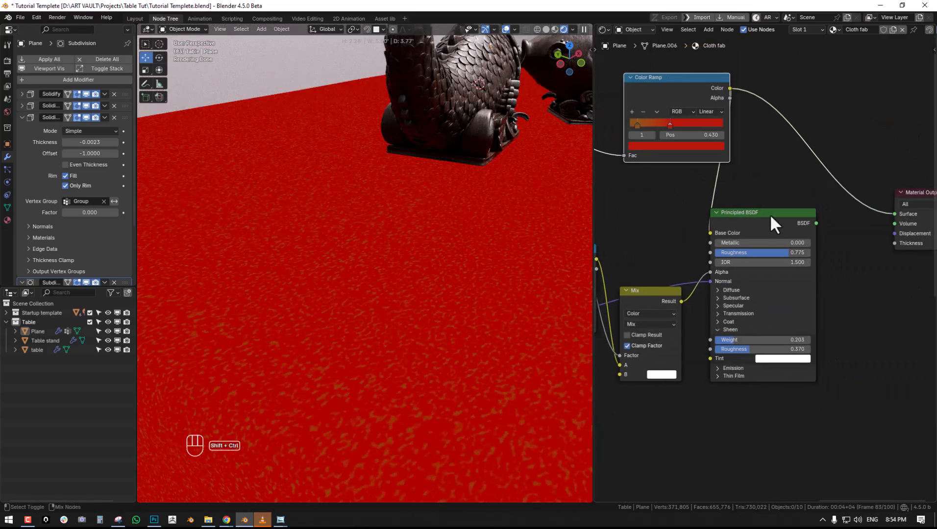
ctrl+shift+click(770, 214)
drag(654, 124, 643, 122)
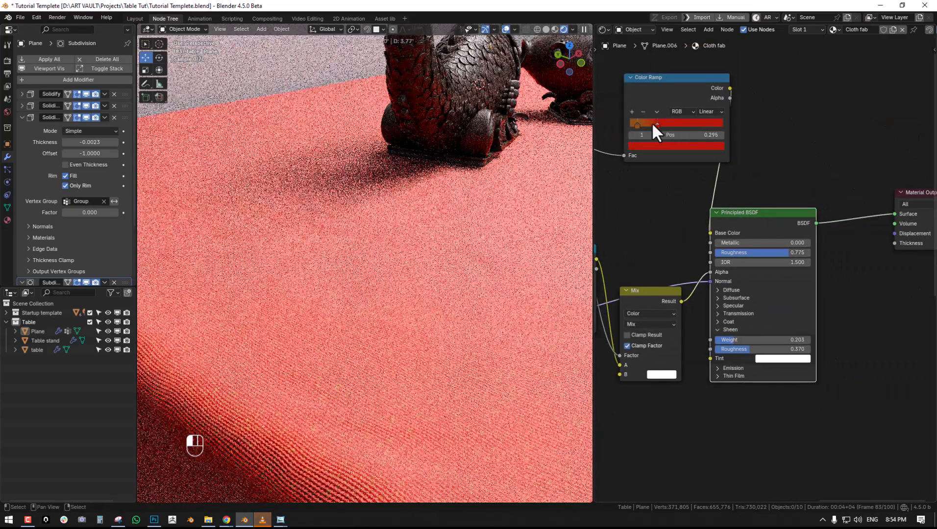
- Examine the whole tablecloth in perspective and through the scene camera for the noise-tinted red colour
key(alt+a)
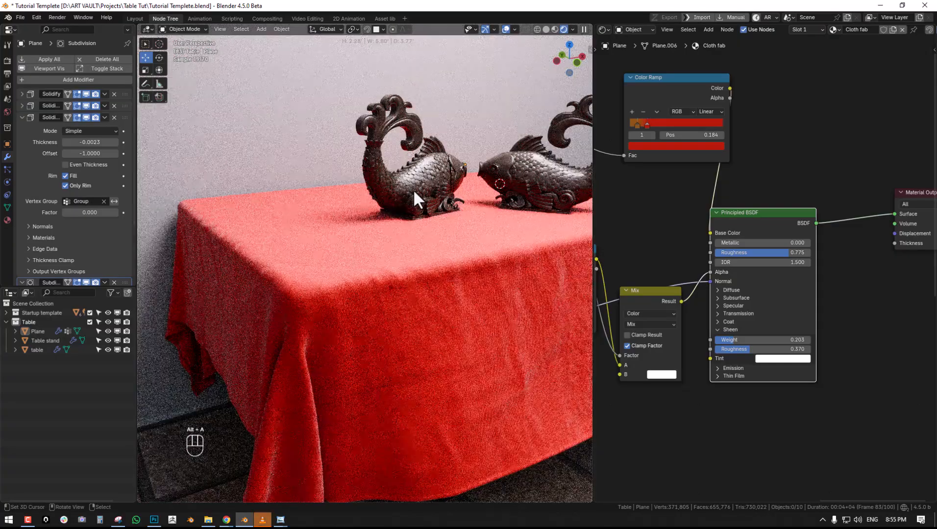
key(KP_0)
scroll(419, 194, down, 4)
key(alt+a)
scroll(420, 209, up, 2)
shift+middle_drag(373, 229, 400, 243)
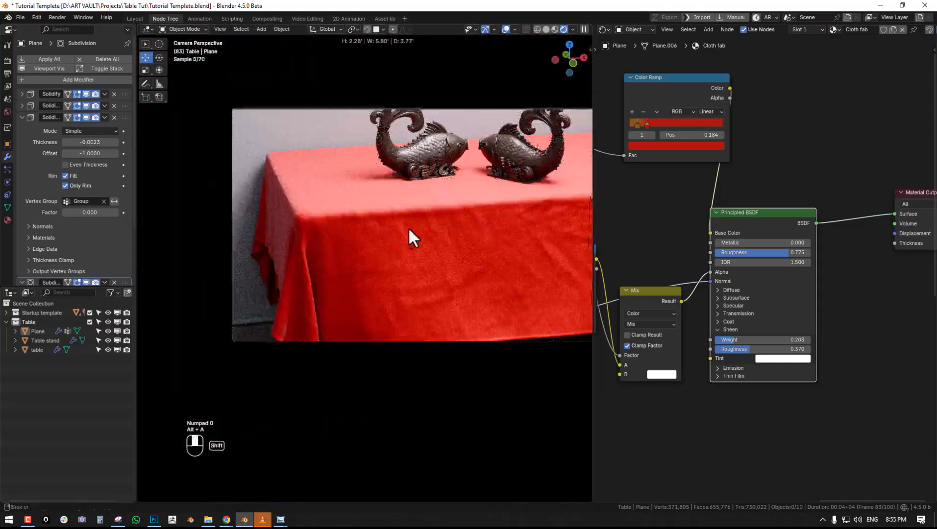
scroll(426, 224, up, 3)
scroll(417, 242, down, 1)
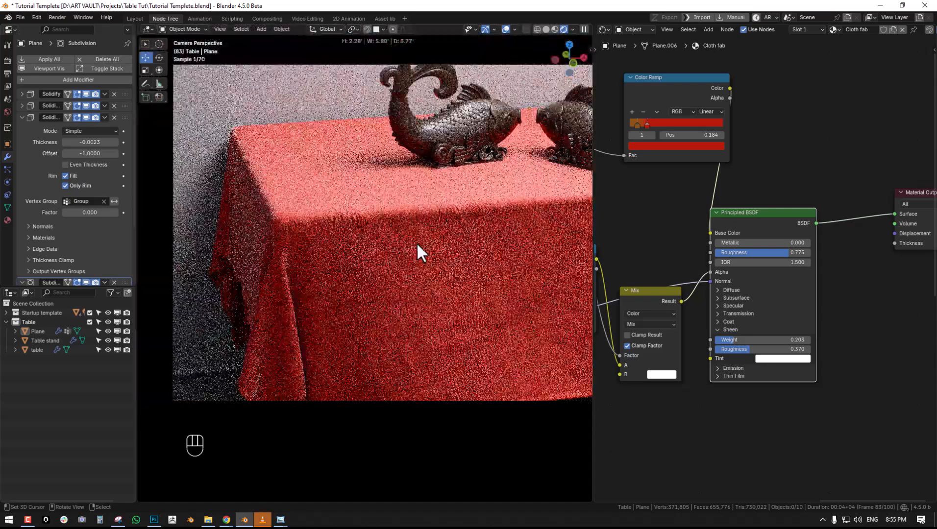
key(z)
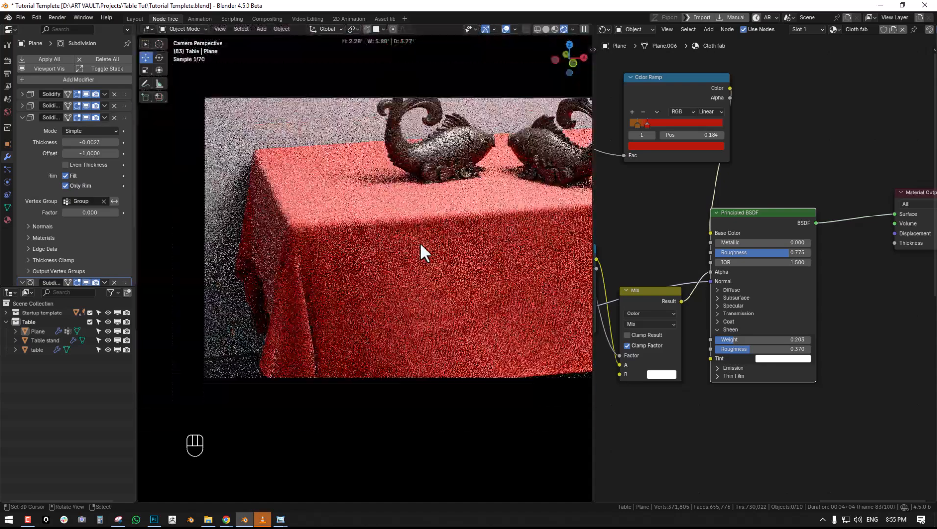
- Render the scene camera's image and enlarge the render result to fill the window
key(F11)
key(F12)
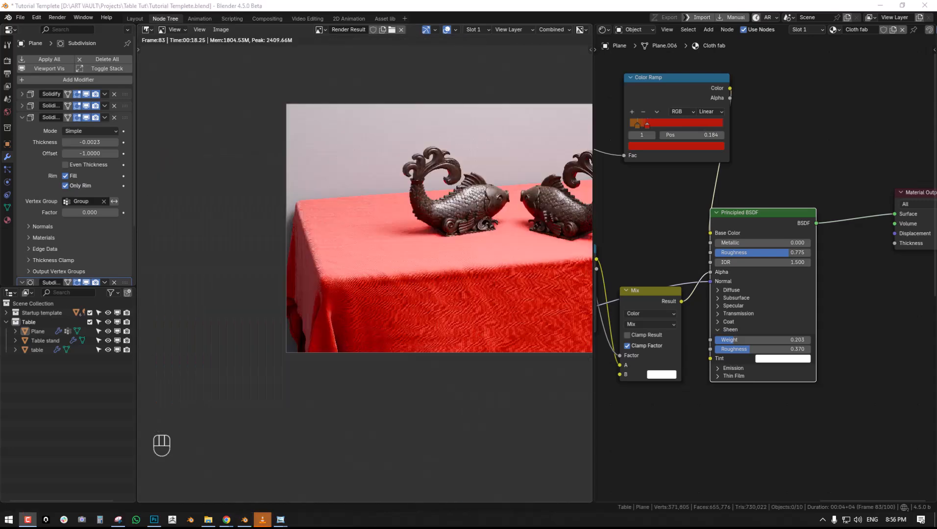
key(ctrl+space)
scroll(452, 276, up, 5)
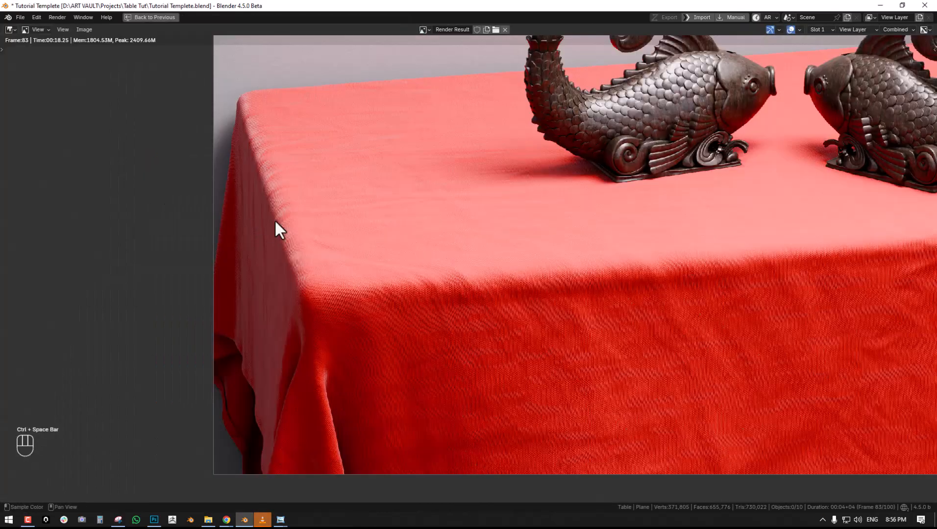
- Examine the weave and wrinkles across the rendered cloth's tabletop and front drape
scroll(249, 255, up, 2)
middle_drag(210, 239, 175, 244)
middle_drag(660, 291, 359, 297)
scroll(490, 296, down, 3)
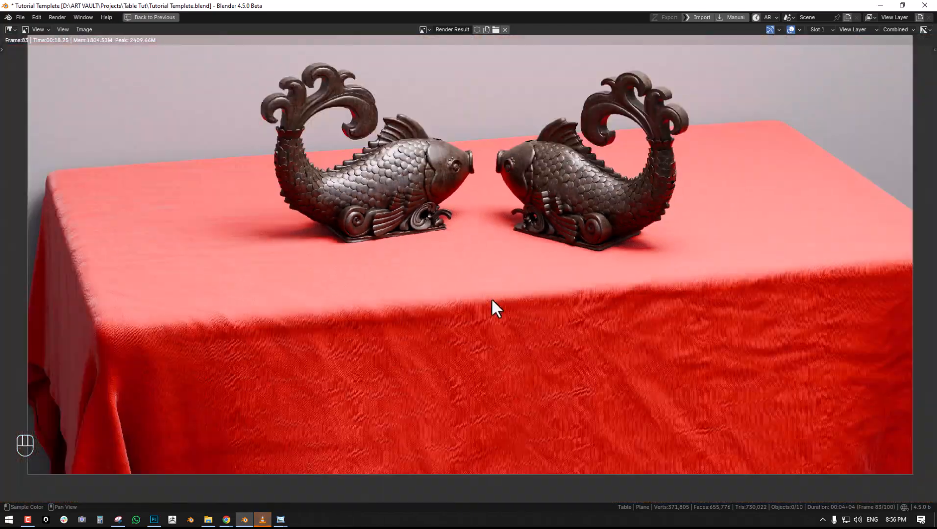
middle_drag(504, 304, 589, 168)
scroll(589, 168, up, 2)
middle_drag(365, 251, 650, 210)
scroll(654, 210, up, 2)
middle_drag(525, 268, 440, 306)
scroll(695, 274, up, 2)
middle_drag(732, 266, 366, 305)
scroll(498, 268, down, 4)
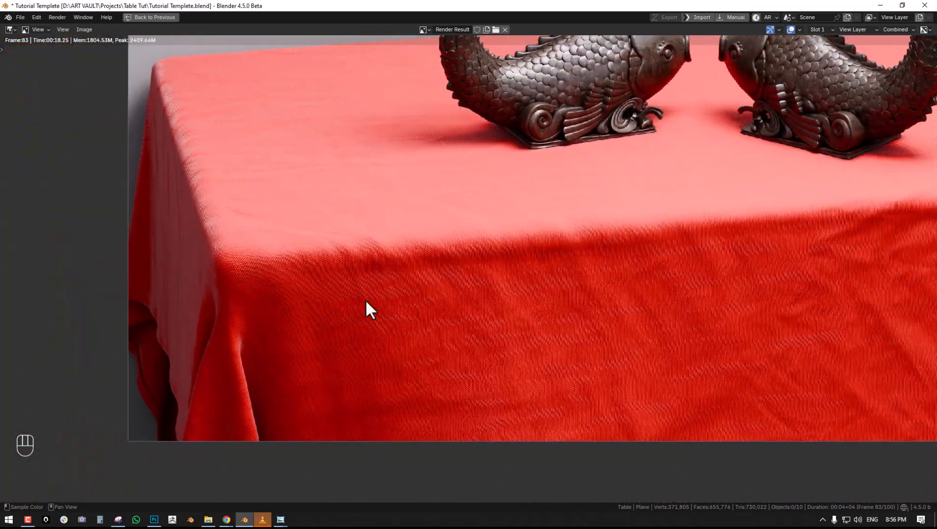
- Examine the rendered cloth's side edge and front corner up close, and restore the regular workspace layout
middle_drag(439, 261, 640, 304)
scroll(372, 268, up, 5)
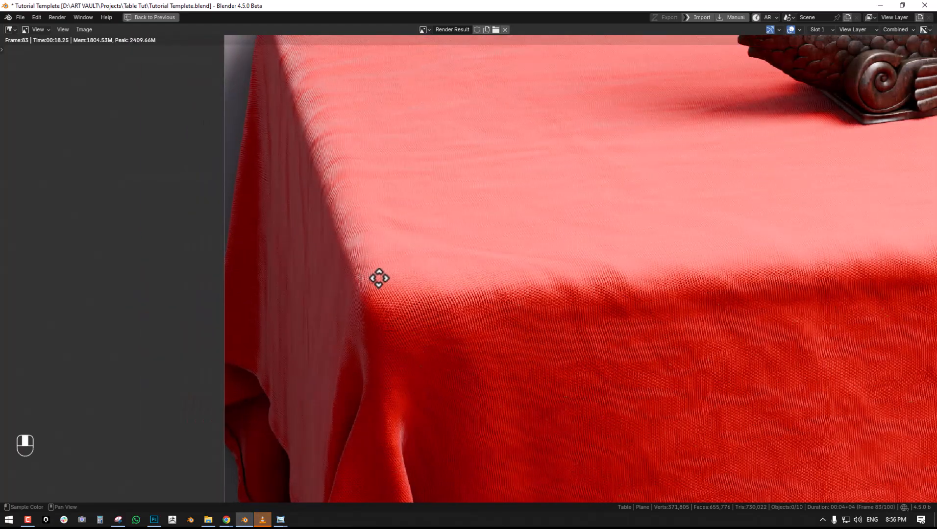
scroll(379, 319, down, 6)
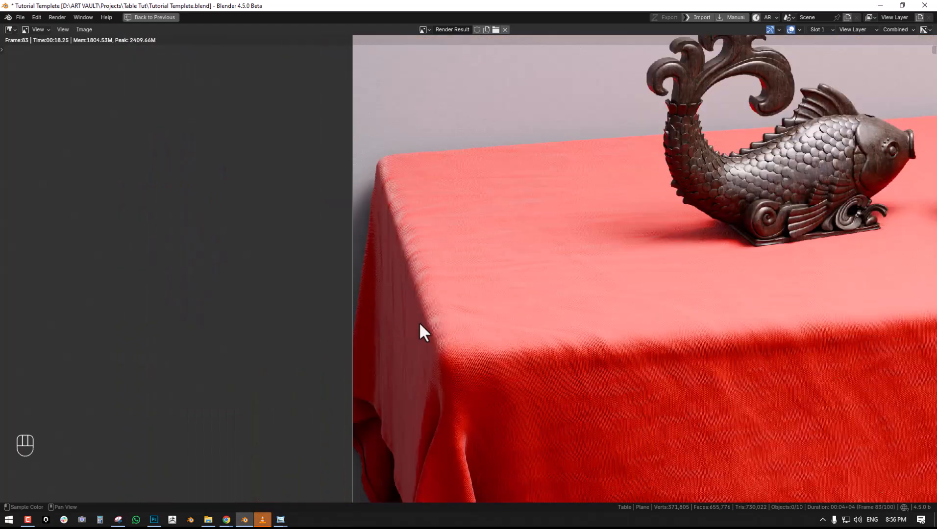
scroll(422, 270, up, 5)
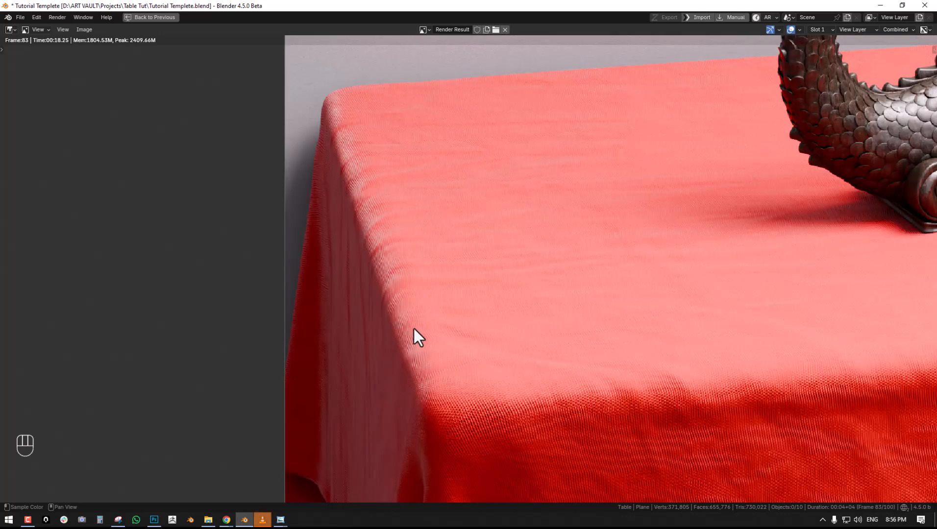
middle_drag(412, 331, 485, 335)
scroll(521, 378, down, 5)
mouse_move(590, 391)
middle_down()
mouse_move(508, 318)
mouse_move(693, 304)
middle_up()
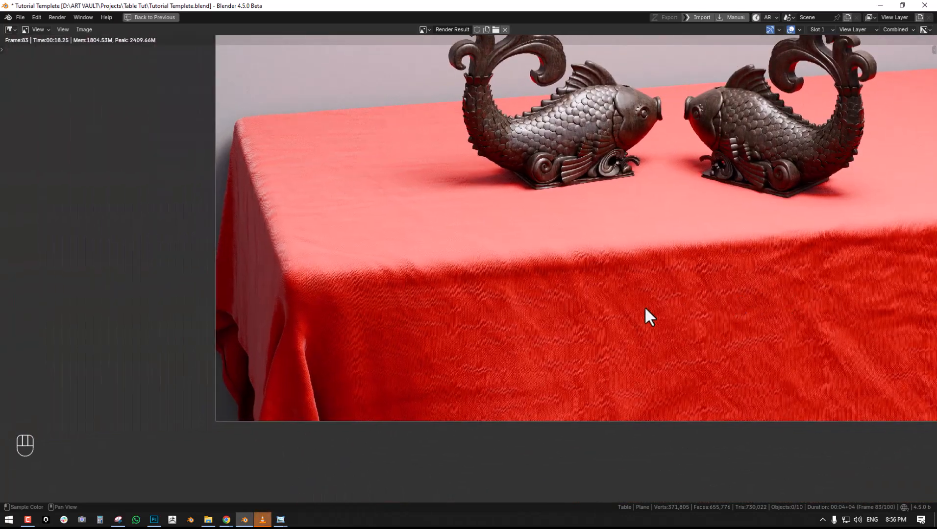
key(space)
key(ctrl+space)
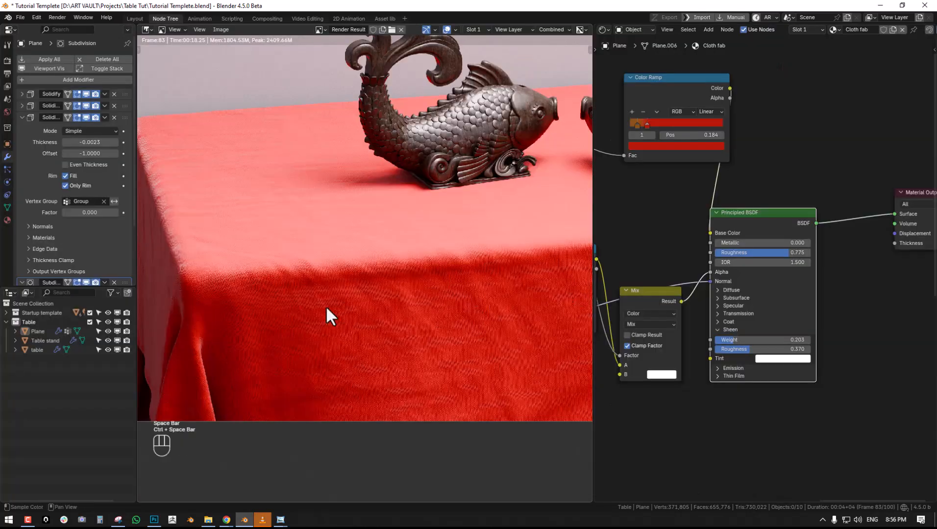
- Set the fabric image texture's Mapping scale to 150 on the X, Y and Z axes
middle_drag(738, 353, 882, 266)
middle_drag(669, 325, 925, 266)
middle_drag(744, 335, 916, 217)
scroll(791, 347, down, 3)
middle_drag(791, 347, 813, 252)
middle_drag(720, 330, 784, 320)
middle_drag(718, 279, 719, 403)
middle_drag(836, 336, 659, 327)
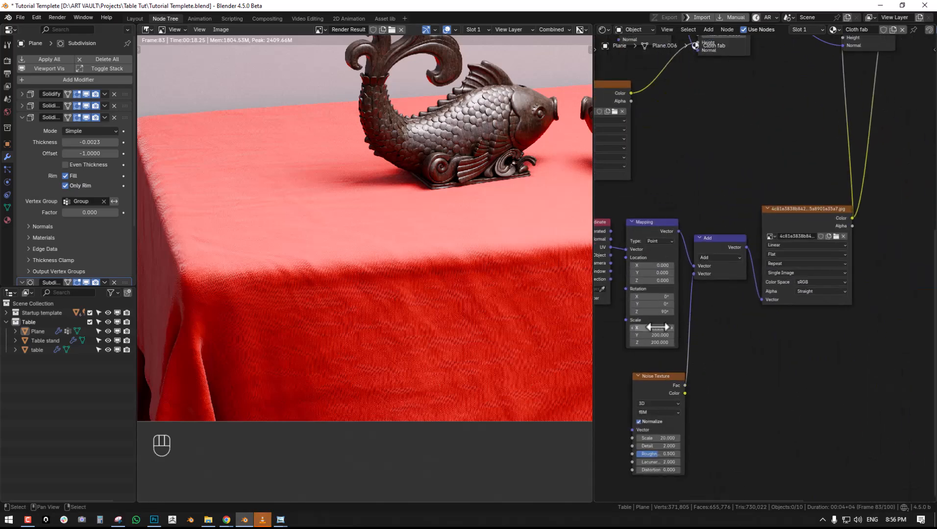
drag(652, 327, 652, 343)
text(1)
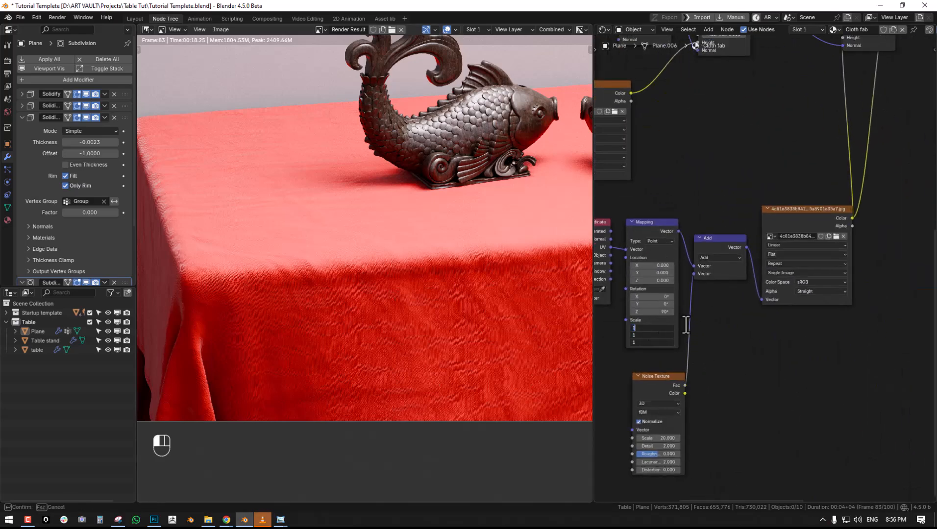
text(.50)
key(Return)
- Set the cloth material's sheen weight to 0.130 and render the scene camera's image
middle_drag(770, 142, 695, 271)
scroll(351, 265, up, 3)
scroll(299, 211, up, 1)
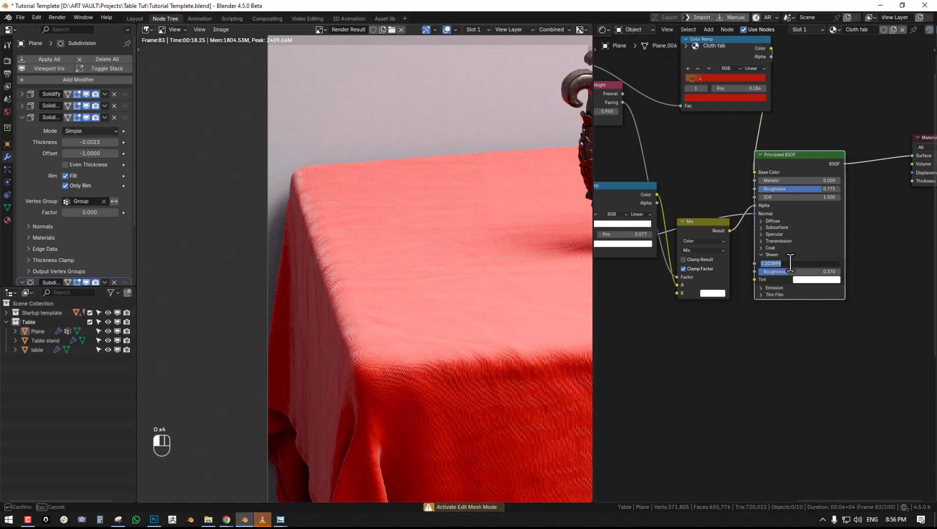
key(F12)
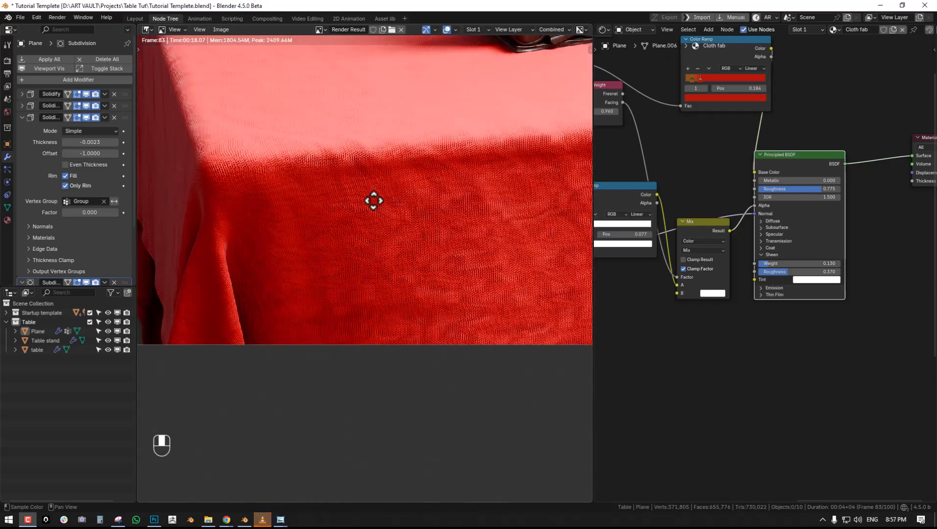
- Examine the enlarged new render's weave along the tabletop, front drape and corner, and restore the regular workspace layout
key(ctrl+space)
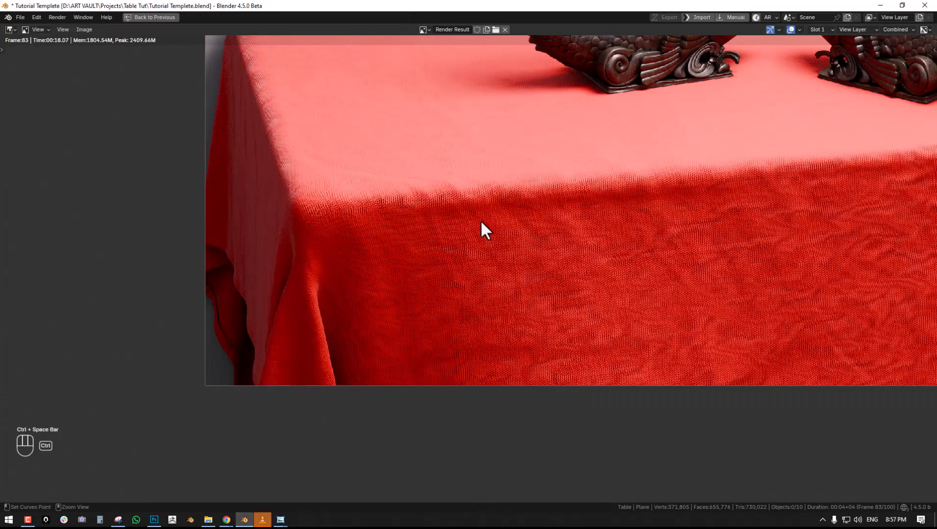
middle_drag(455, 230, 417, 279)
middle_drag(621, 282, 420, 236)
scroll(406, 249, down, 3)
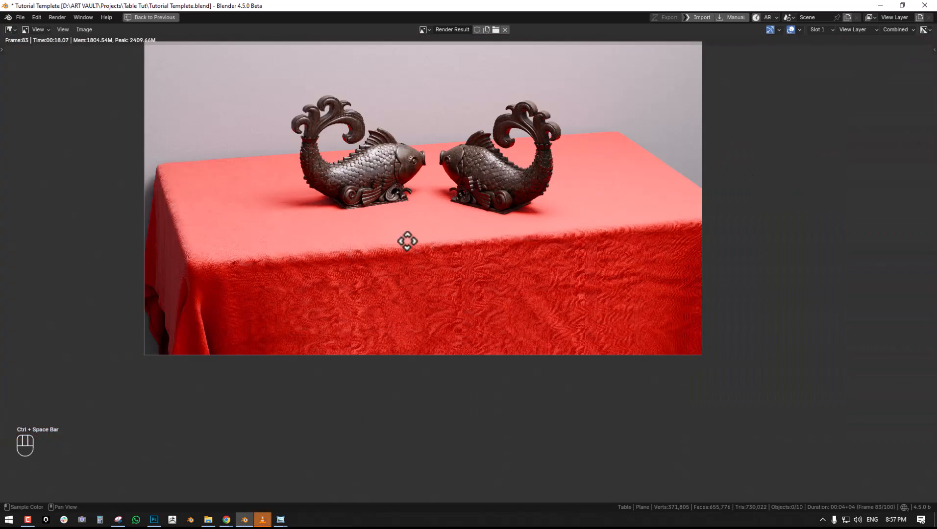
scroll(555, 228, up, 1)
middle_drag(515, 218, 713, 223)
scroll(706, 222, up, 2)
middle_drag(551, 182, 543, 86)
middle_drag(559, 156, 453, 257)
scroll(370, 231, up, 1)
middle_drag(505, 238, 507, 178)
scroll(364, 221, down, 1)
scroll(507, 177, up, 1)
key(Escape)
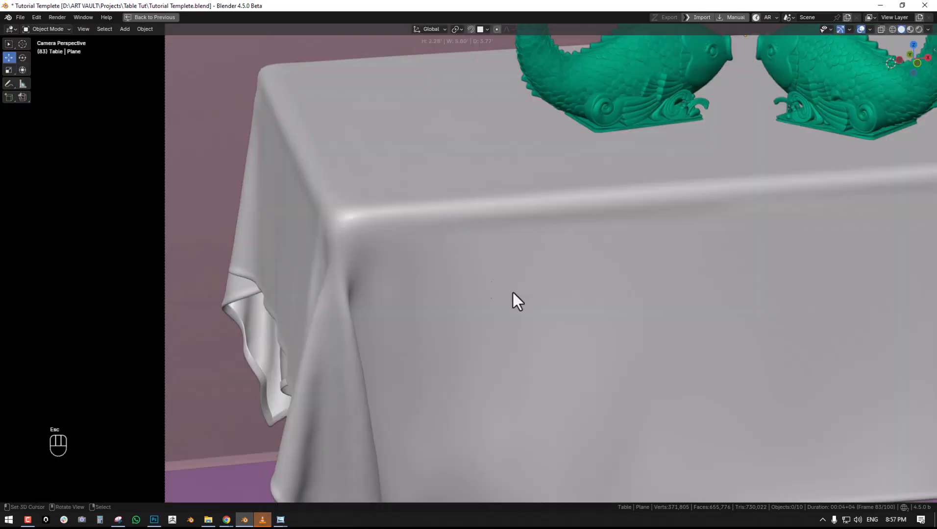
key(ctrl+space)
- Set the fabric image texture's Mapping scale to 200 on the X, Y and Z axes
middle_drag(679, 284, 828, 259)
middle_drag(705, 342, 737, 248)
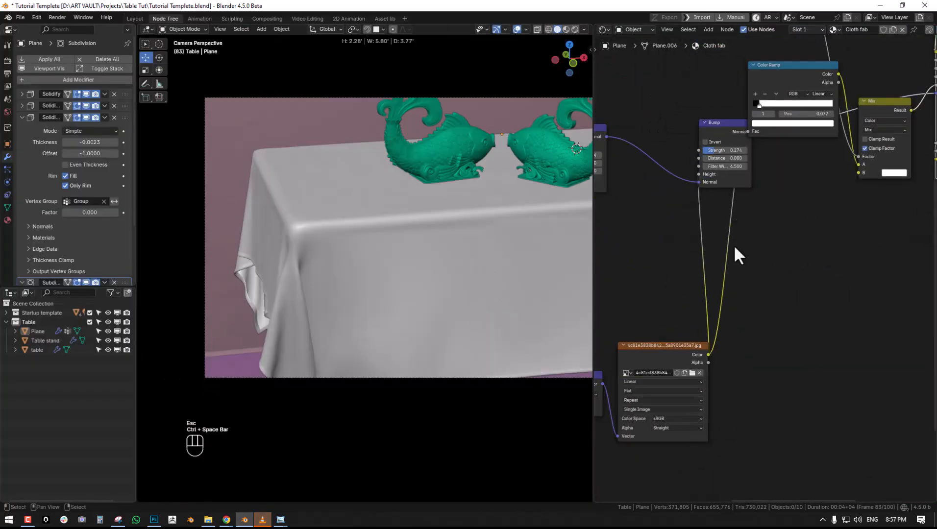
middle_drag(853, 227, 774, 247)
scroll(739, 300, up, 2)
double_click(715, 215)
text(200)
key(Return)
- Select the tablecloth and open its mesh in Edit Mode with nothing selected
key(KP_0)
middle_drag(382, 238, 389, 274)
click(389, 274)
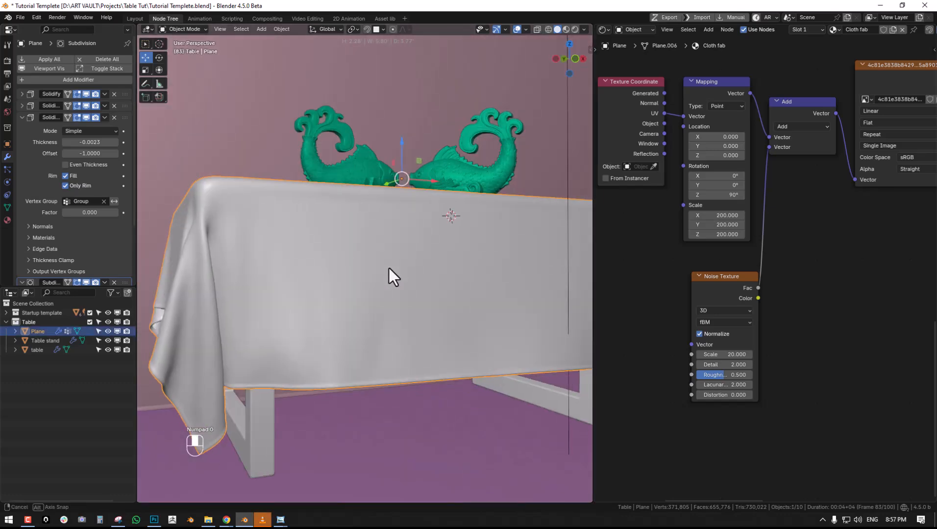
key(Tab)
key(alt+a)
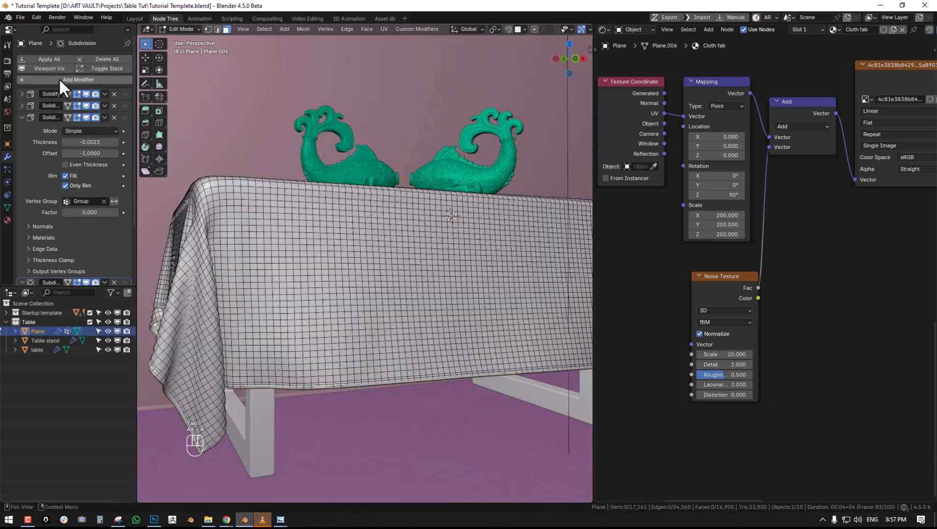
- Add a Geometry Nodes modifier with a new node group to the tablecloth and place it first in the modifier stack
click(22, 117)
click(136, 17)
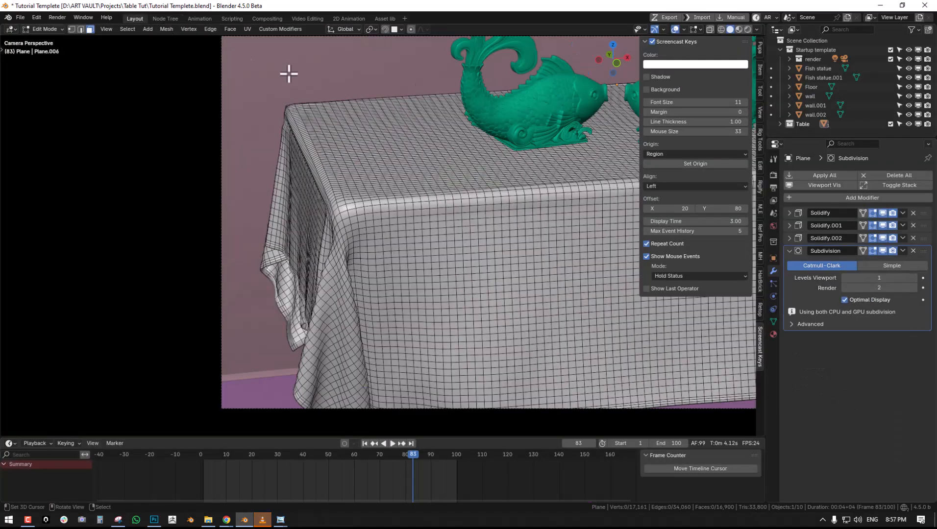
middle_drag(495, 116, 515, 117)
scroll(515, 116, up, 3)
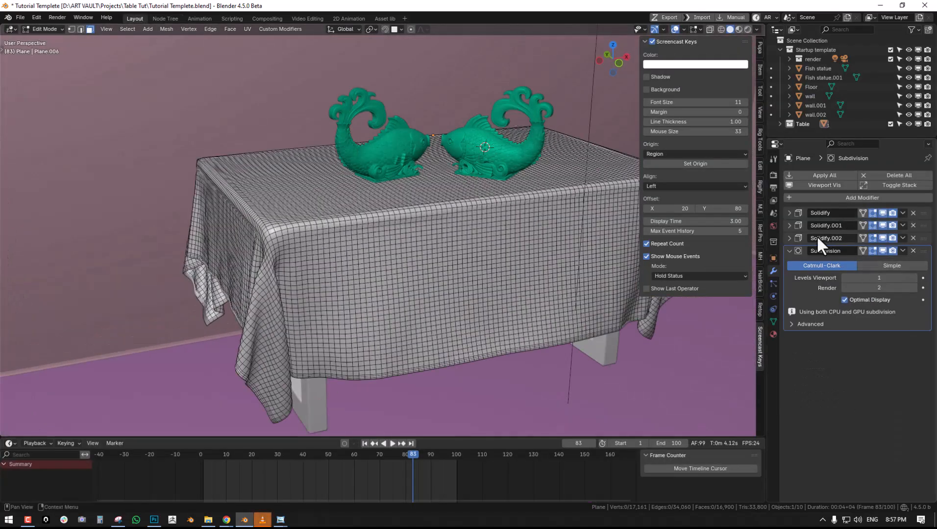
click(789, 250)
click(838, 196)
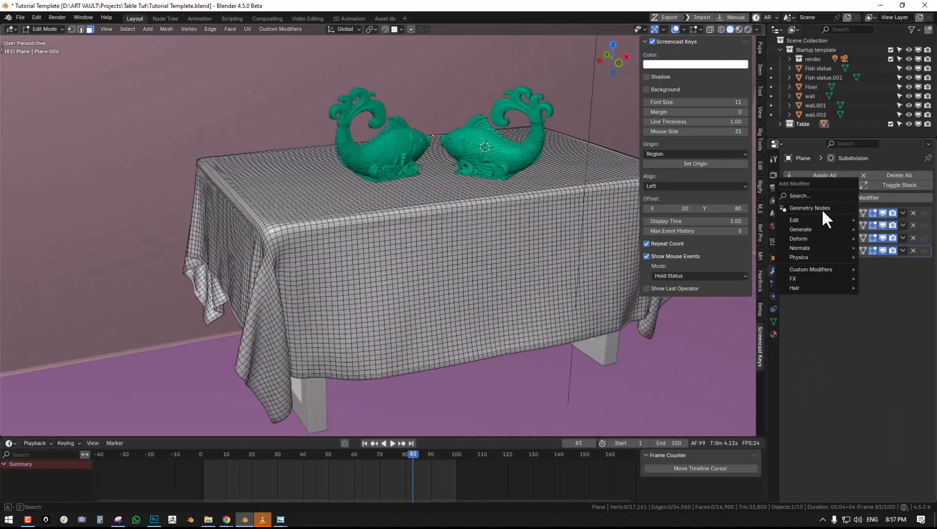
click(813, 209)
drag(924, 263, 919, 214)
click(868, 226)
- Return the tablecloth to Object Mode and display its new node group in the Geometry Node Editor of the Node Tree workspace
mouse_move(402, 184)
middle_down()
mouse_move(408, 192)
mouse_move(399, 185)
middle_up()
scroll(408, 193, up, 5)
scroll(406, 191, down, 4)
key(Tab)
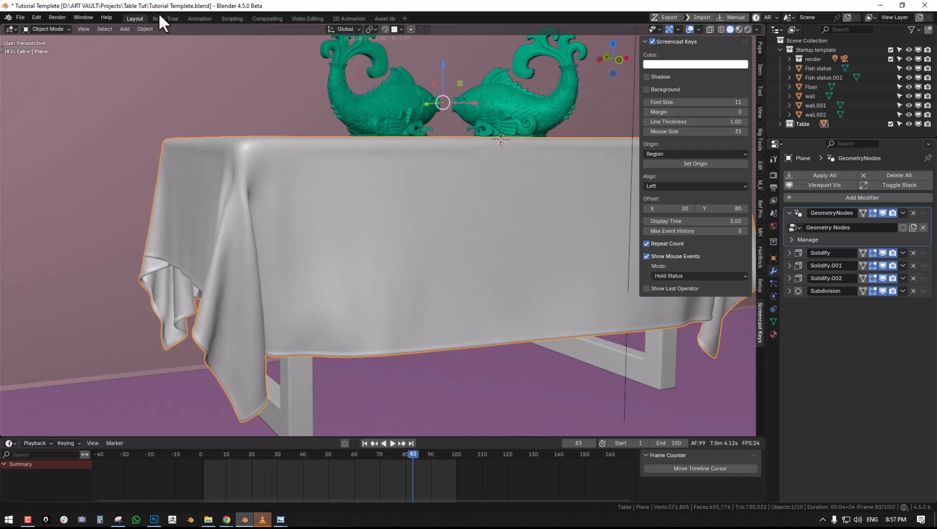
click(162, 18)
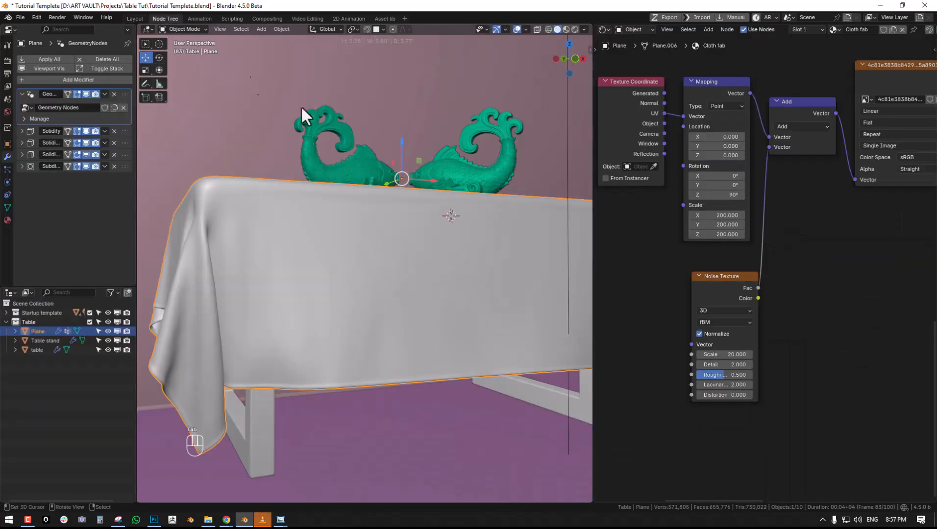
click(603, 30)
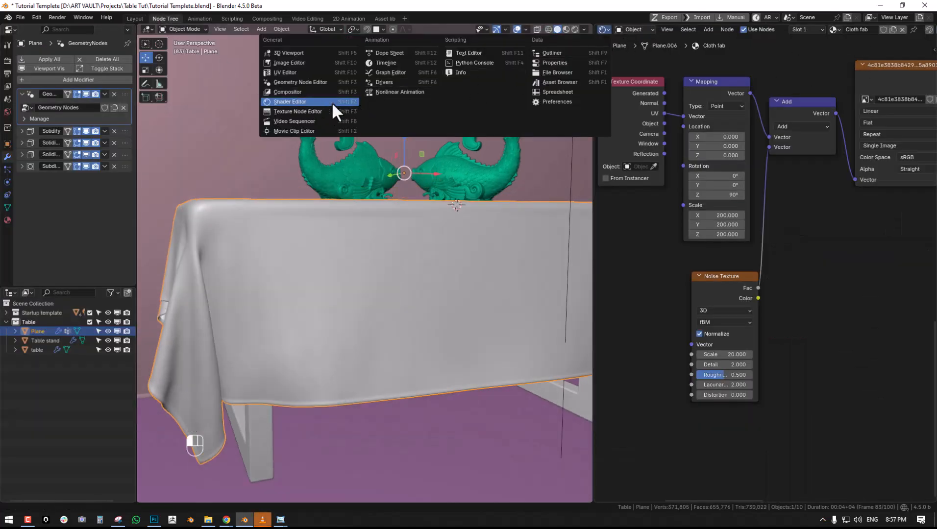
click(302, 82)
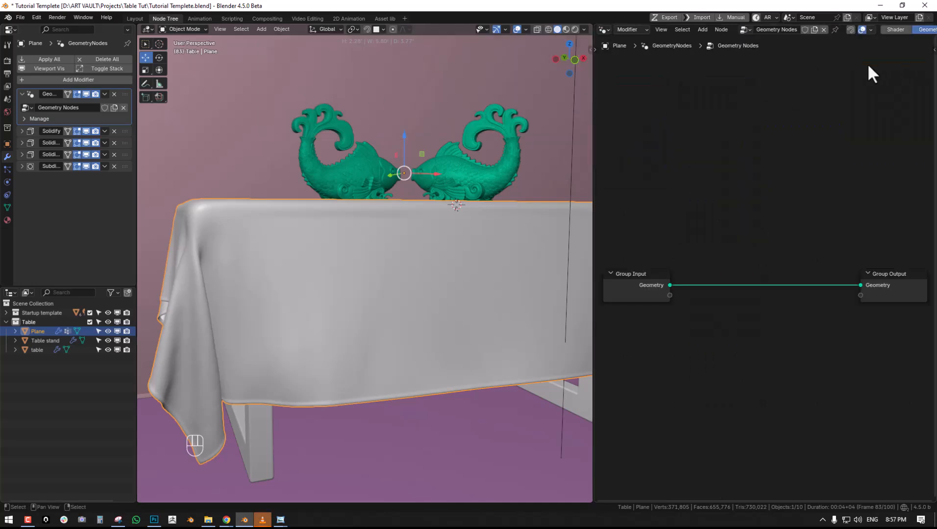
key(alt+a)
- Select the tablecloth's front border edge loop in Edit Mode and hide all its modifiers in the viewport
right_click(353, 249)
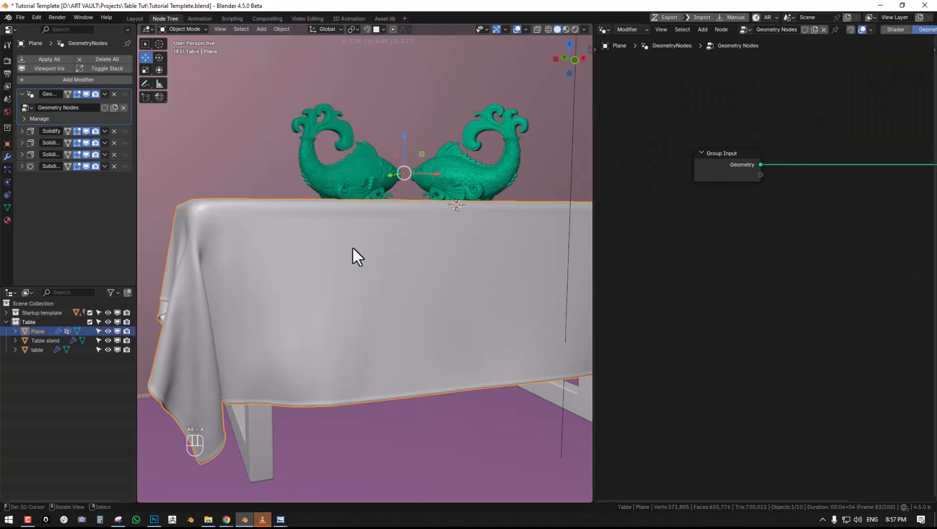
key(Tab)
shift+middle_drag(345, 259, 442, 175)
scroll(442, 175, up, 1)
key(alt+a)
key(alt+1)
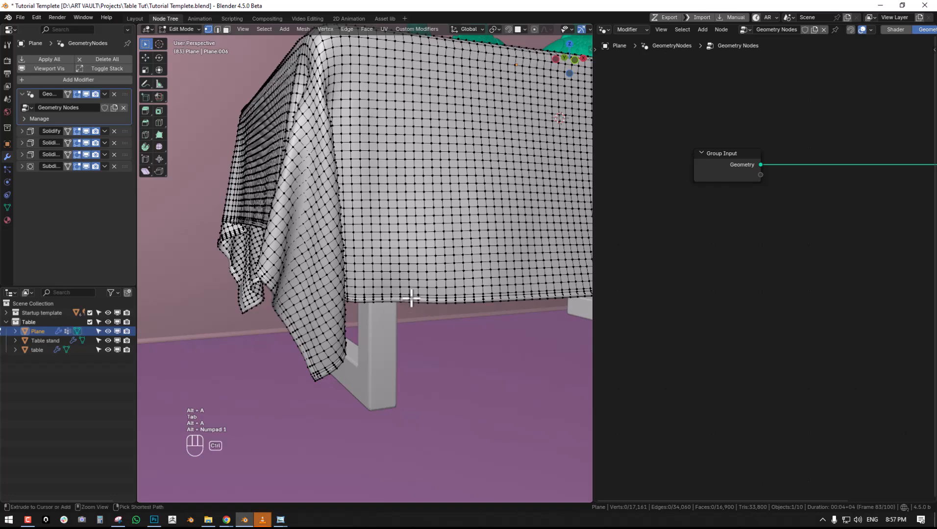
key(ctrl+space)
alt+click(605, 354)
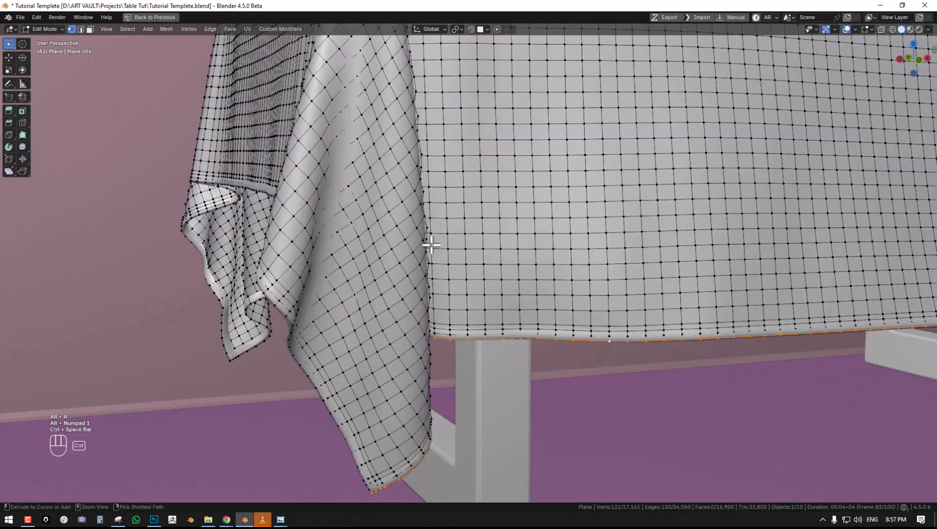
key(ctrl+space)
click(59, 71)
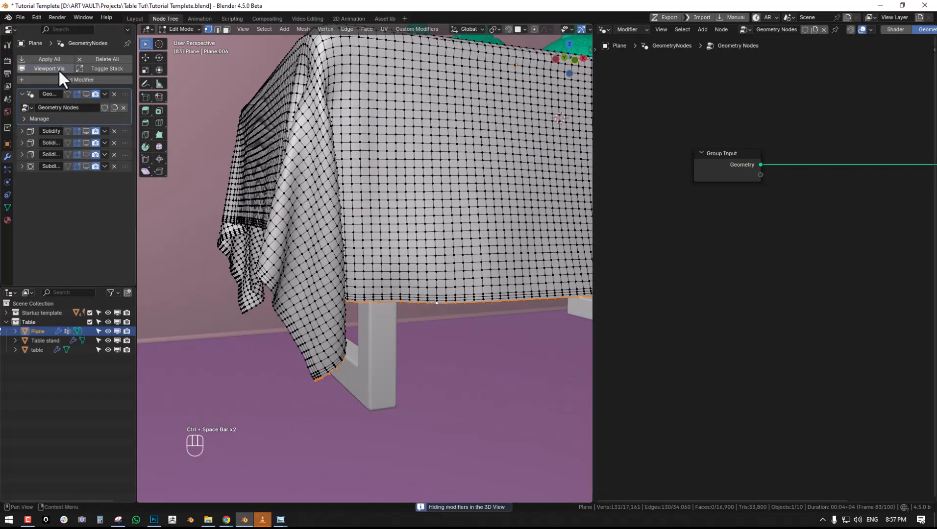
- Extend the selection to the tablecloth's side and back border edge loops, undoing the last extra pick
key(ctrl+space)
middle_drag(422, 317, 435, 311)
alt+shift+click(371, 351)
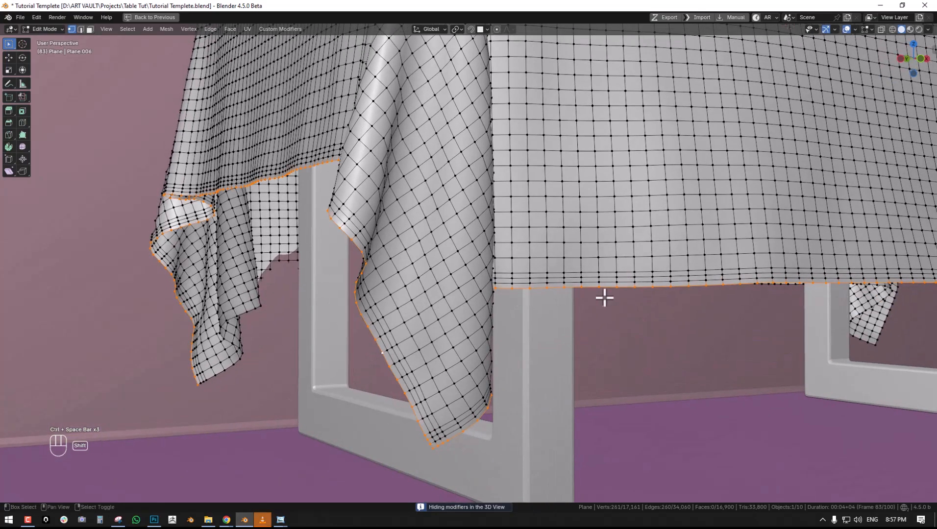
middle_drag(586, 297, 573, 249)
alt+shift+click(227, 272)
shift+middle_drag(720, 280, 727, 235)
alt+shift+click(648, 206)
key(ctrl+z)
scroll(739, 223, down, 2)
scroll(646, 226, down, 2)
mouse_move(623, 228)
middle_down()
mouse_move(638, 242)
mouse_move(614, 235)
middle_up()
scroll(638, 242, up, 3)
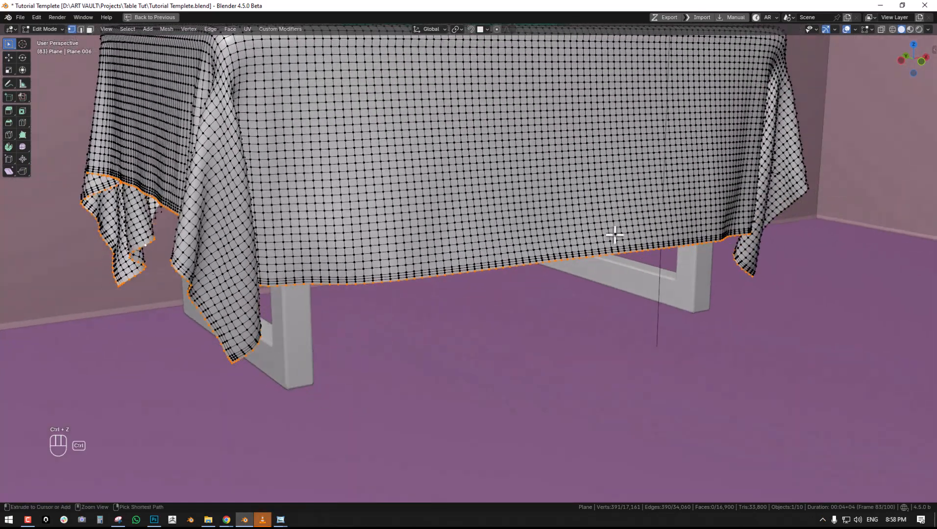
- Mark the selected border edges as sharp, and show the tablecloth's modifiers again in Object Mode
key(ctrl+e)
click(587, 401)
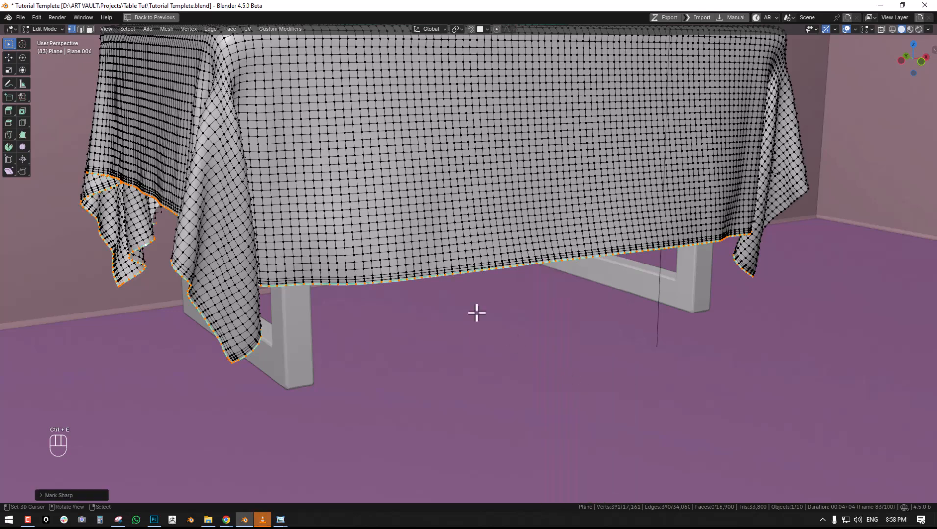
key(Tab)
middle_drag(434, 267, 451, 265)
key(ctrl+space)
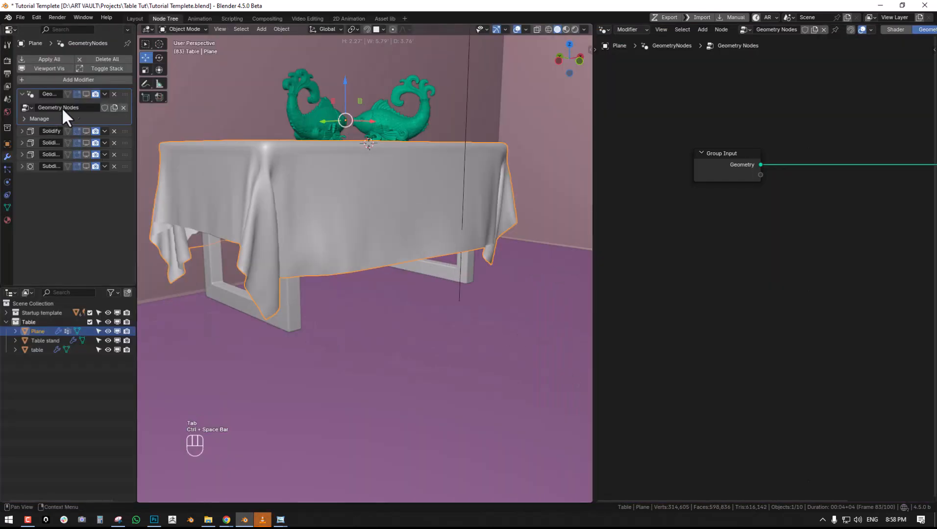
click(53, 68)
scroll(411, 230, up, 3)
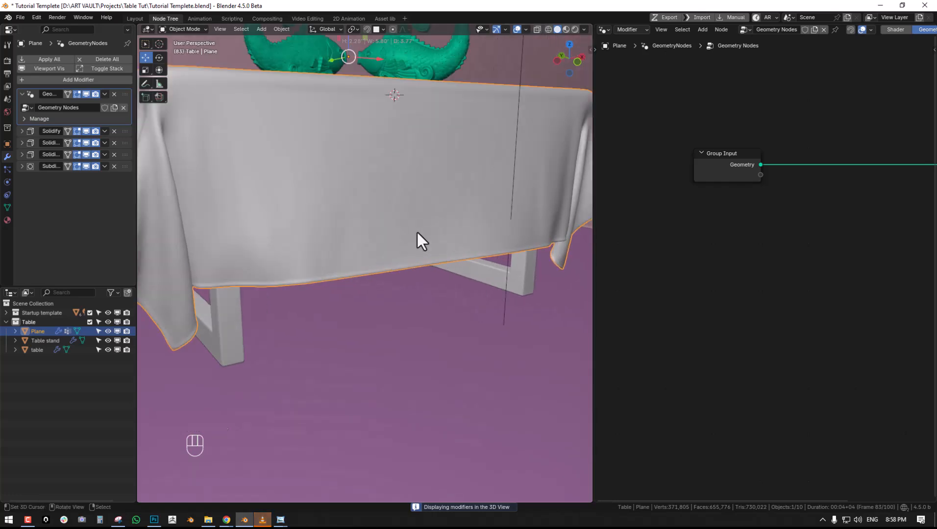
key(KP_0)
- Insert a Delete Geometry node between the Group Input and Group Output nodes
middle_drag(877, 196, 719, 193)
key(shift+a)
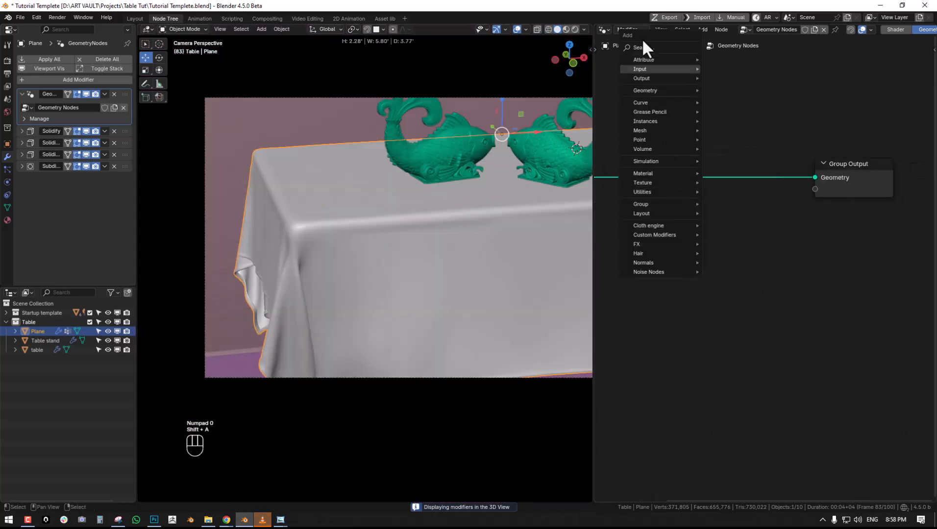
text(de)
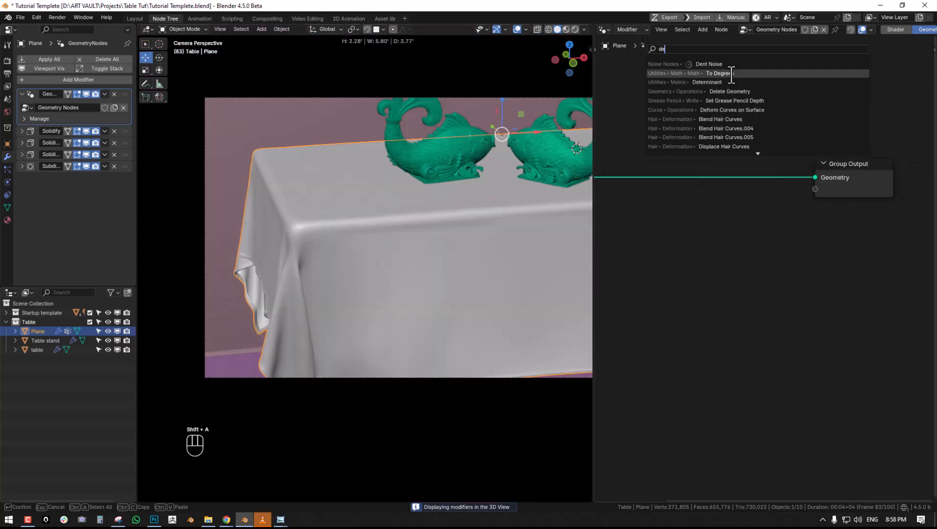
click(730, 91)
click(695, 151)
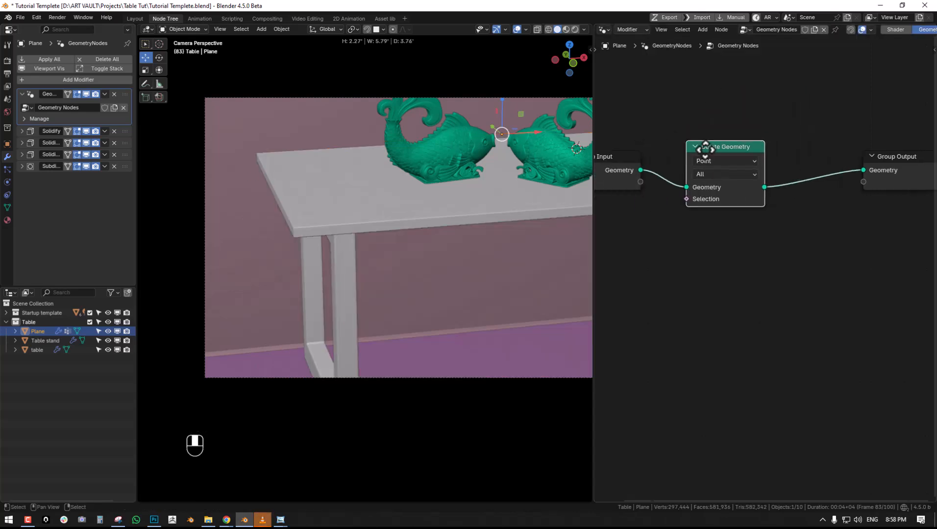
- Rearrange the workspace into a wide 3D viewport with the Geometry Node Editor in a horizontal split beneath it
drag(593, 162, 458, 133)
drag(457, 30, 496, 31)
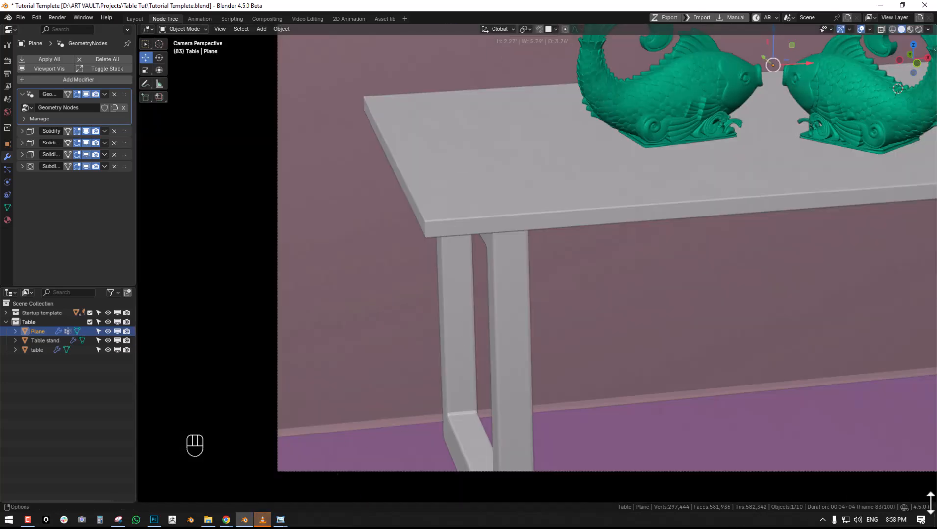
drag(930, 502, 784, 225)
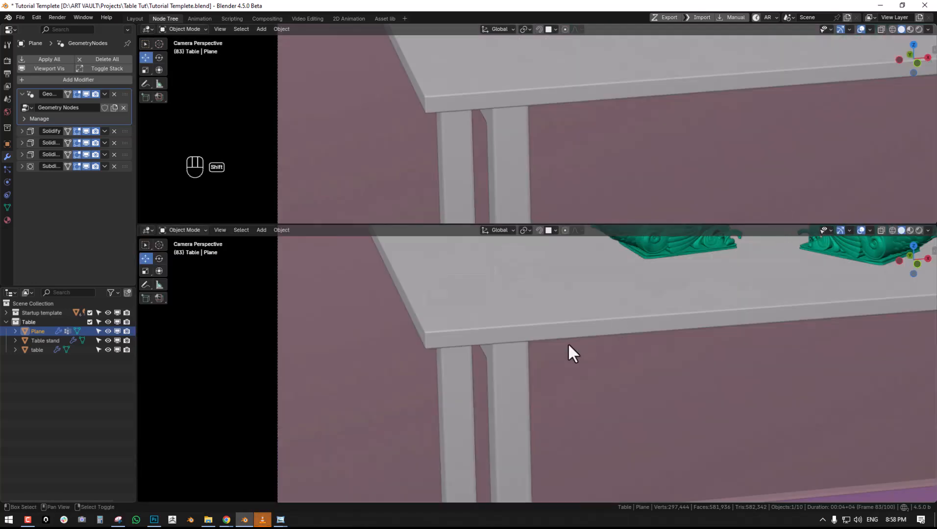
key(shift+F3)
key(shift+F3)
key(shift+F3)
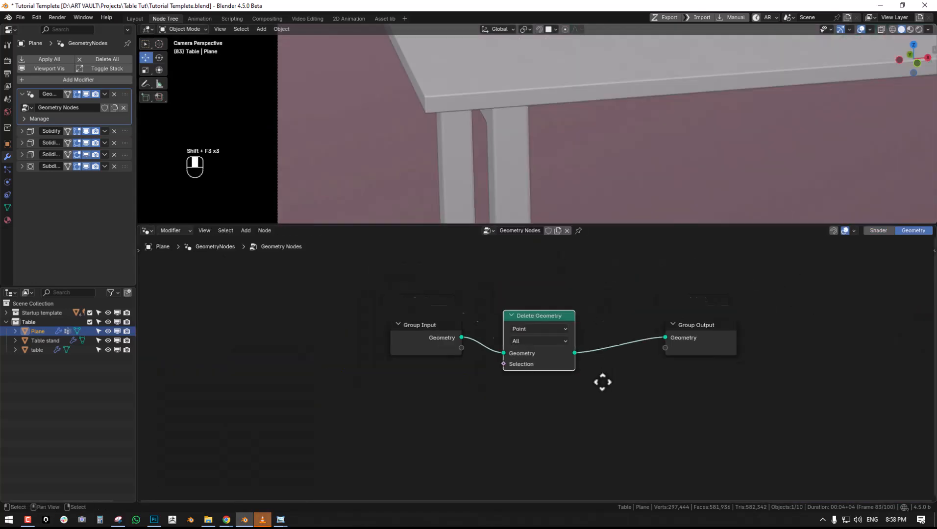
- Connect a Named Attribute node reading the Boolean sharp_edge attribute to the Delete Geometry node's Selection input
middle_drag(600, 378, 614, 407)
scroll(622, 186, down, 4)
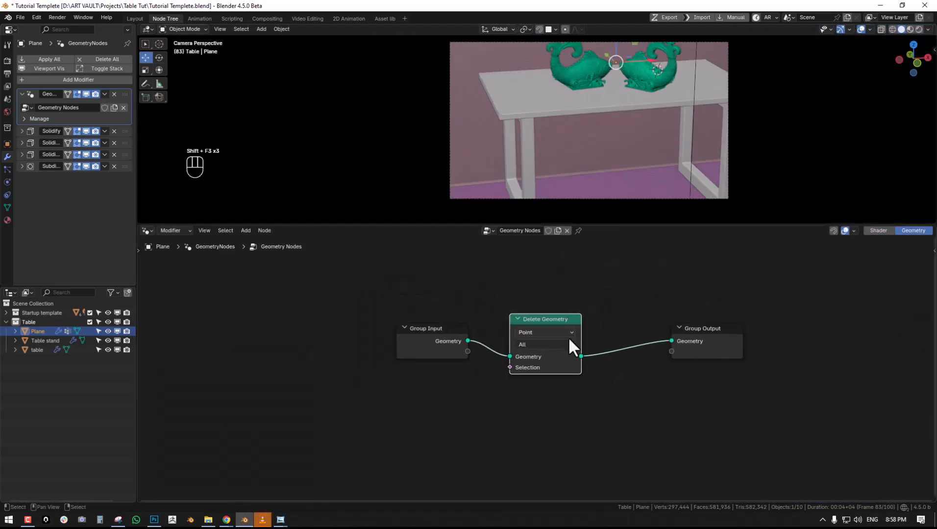
scroll(685, 278, up, 2)
mouse_move(568, 336)
middle_down()
mouse_move(684, 277)
mouse_move(581, 329)
middle_up()
scroll(573, 336, up, 1)
drag(527, 360, 361, 376)
text(n)
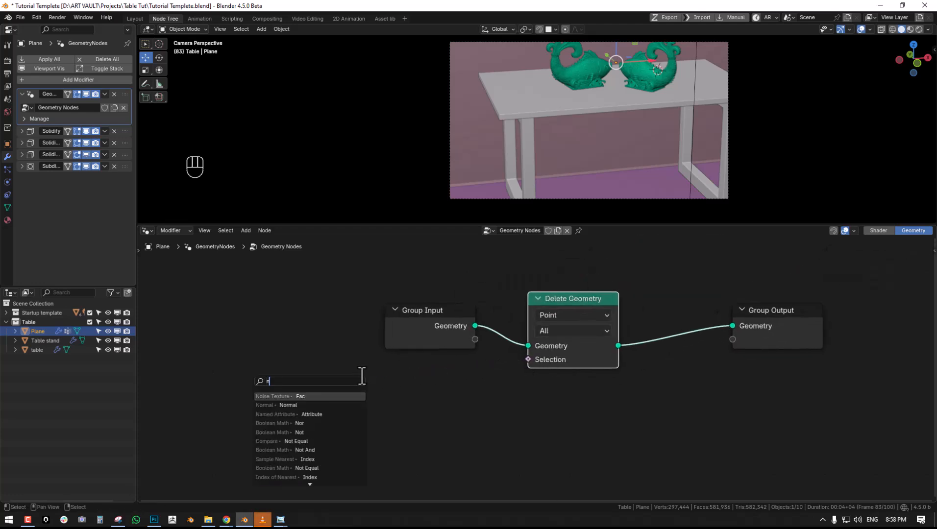
click(322, 414)
click(376, 407)
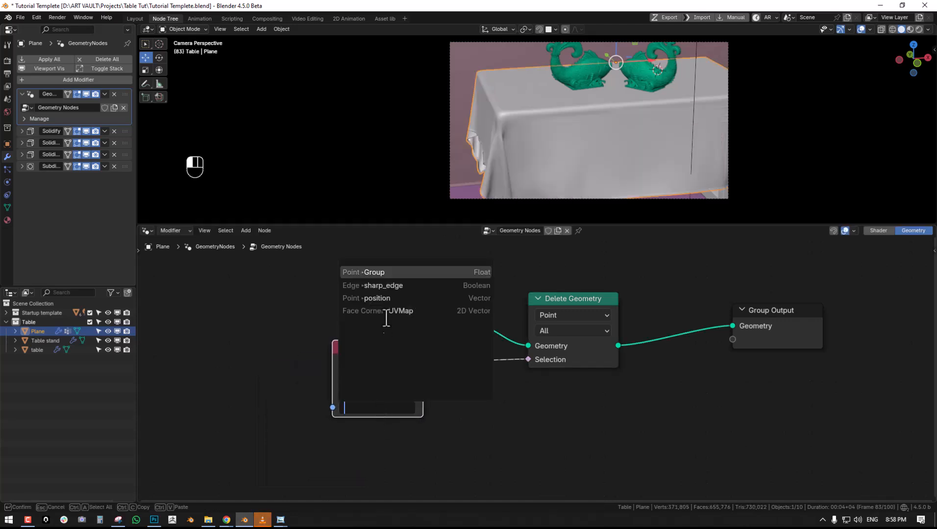
click(410, 287)
- Frame the tablecloth's front corner more closely and give the 3D viewport more height above the node editor
scroll(544, 150, up, 2)
shift+middle_drag(519, 158, 526, 129)
drag(510, 226, 510, 307)
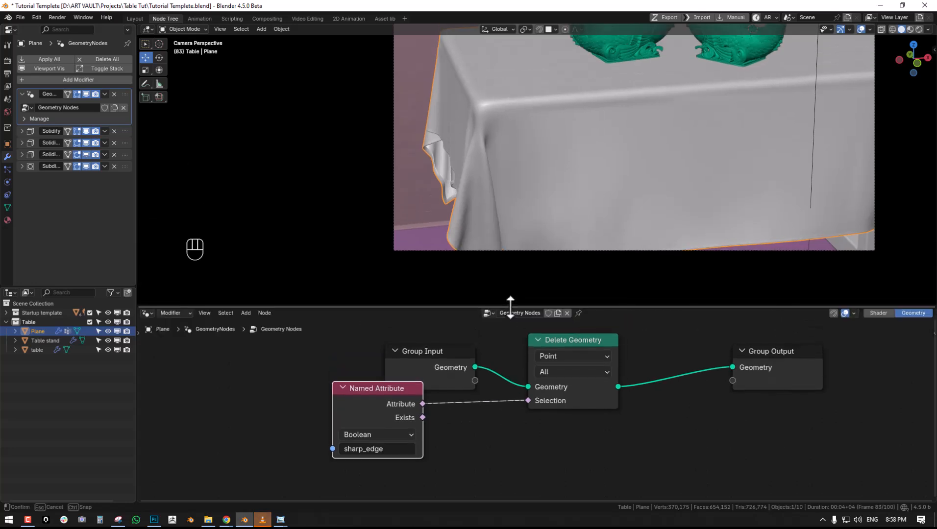
- Toggle muting of the Delete Geometry node repeatedly to compare the tablecloth with and without it
click(575, 342)
key(m)
key(m)
key(m)
key(m)
key(m)
key(m)
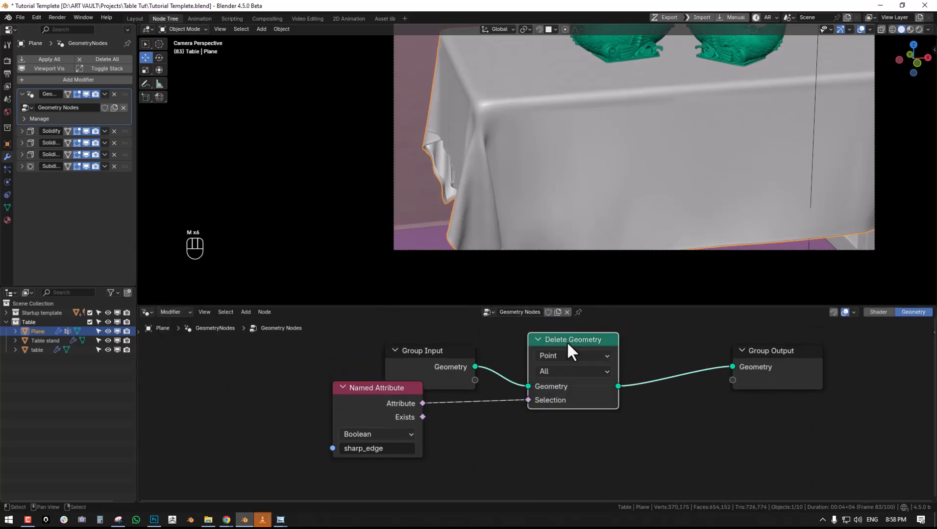
key(m)
key(m)
- Move the Named Attribute node farther from the Delete Geometry node to make room between them
middle_drag(583, 350, 649, 304)
middle_drag(508, 339, 511, 378)
drag(502, 362, 437, 329)
middle_drag(468, 365, 465, 359)
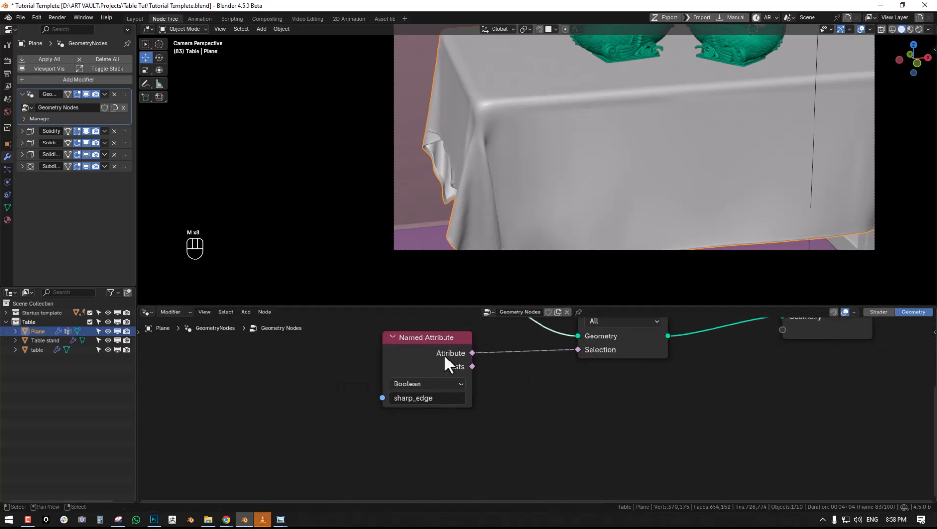
drag(465, 359, 372, 394)
- Insert a Color Ramp node on the link between the Named Attribute node and Delete Geometry's Selection input
key(shift+a)
click(516, 280)
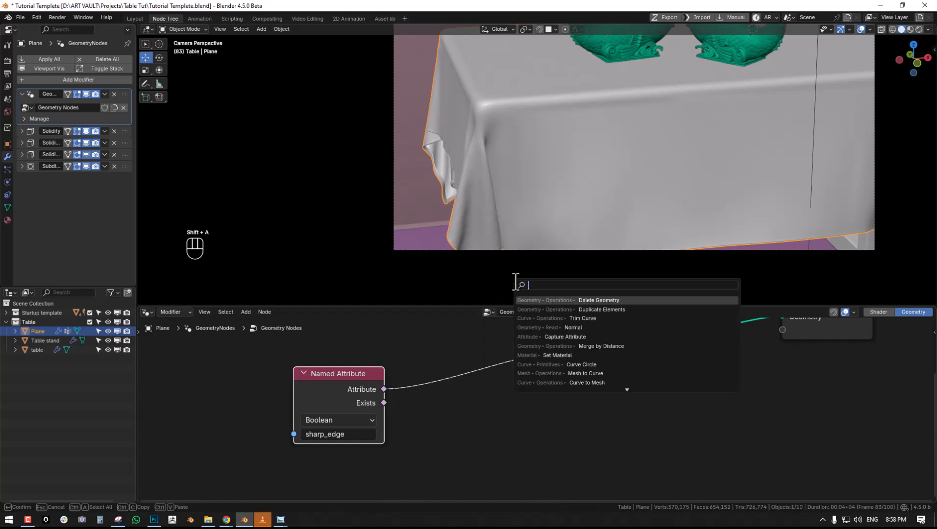
text(col)
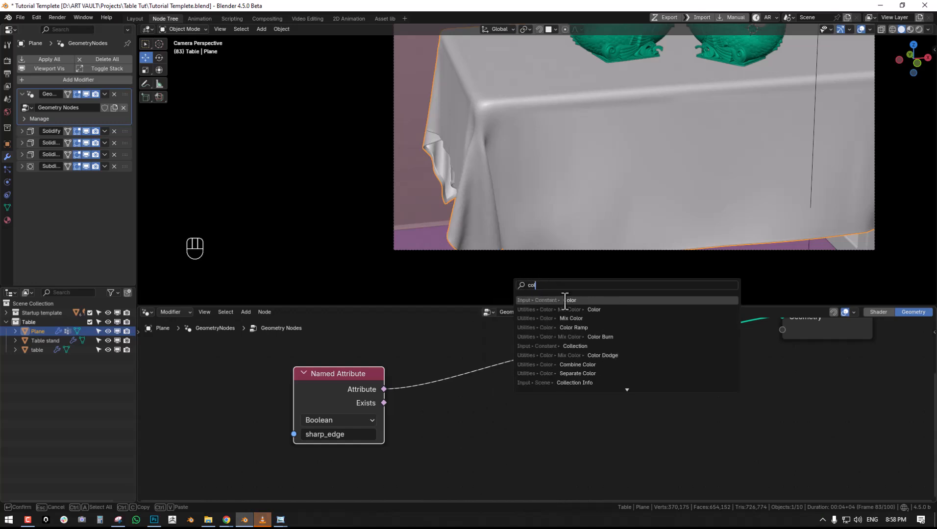
key(BackSpace)
key(BackSpace)
key(BackSpace)
text(ram)
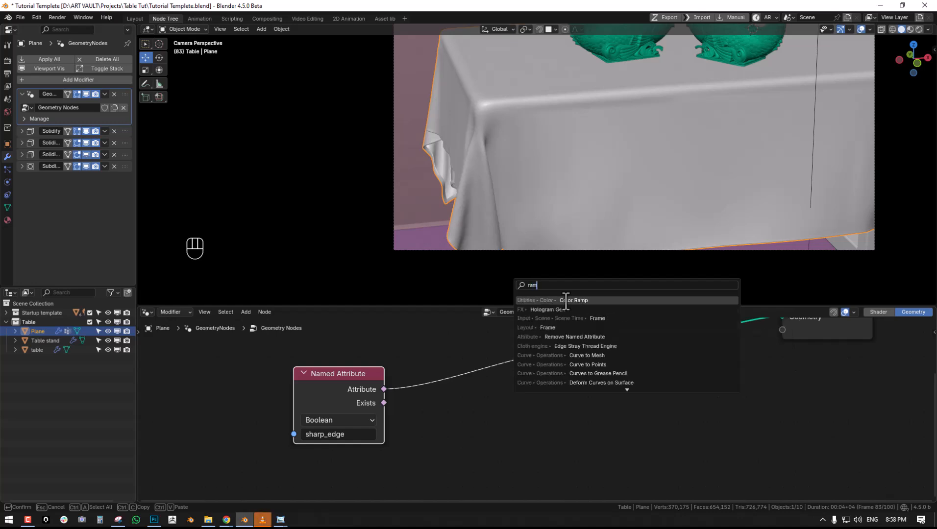
click(592, 300)
click(492, 372)
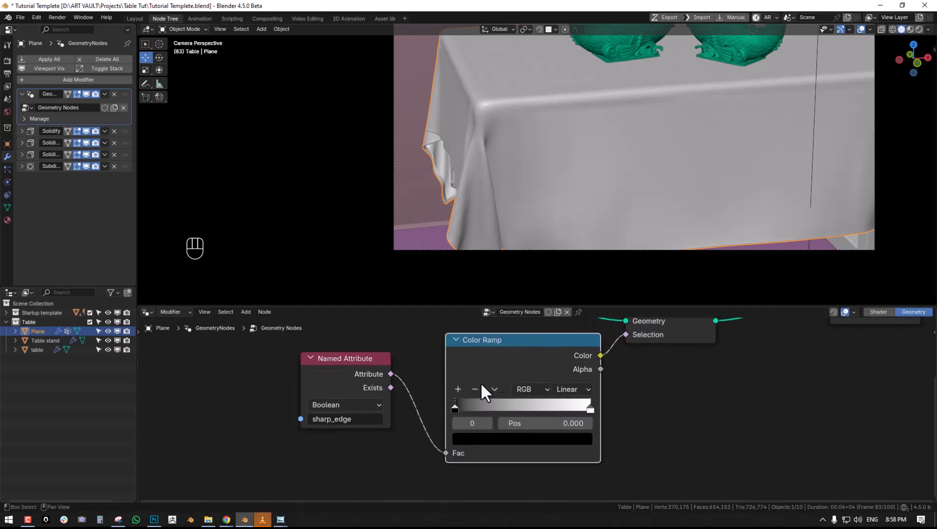
- Flip the Color Ramp and inspect the tablecloth's outline from an angle above the table
click(494, 390)
click(510, 402)
shift+middle_drag(539, 177, 588, 164)
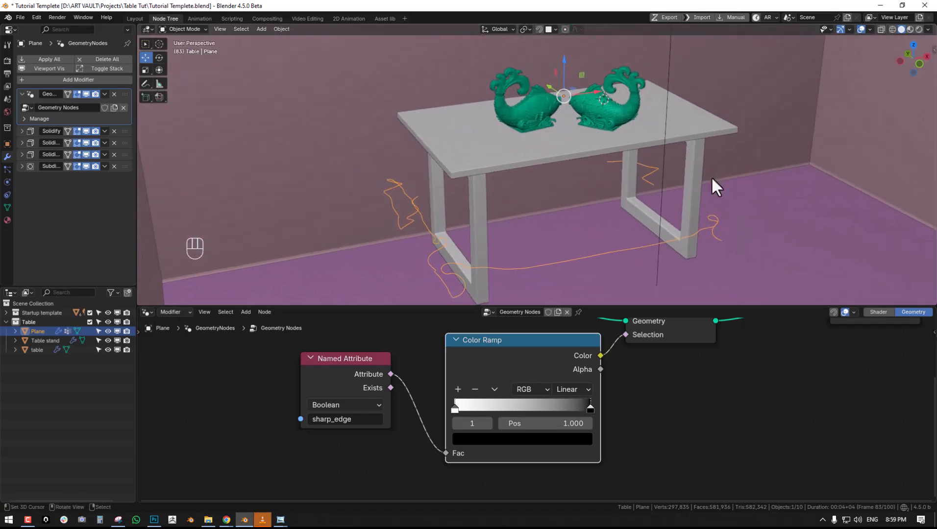
- Select the tablecloth's unmarked side border loop in Edit Mode, mark it sharp and return to Object Mode
key(Tab)
middle_drag(694, 191, 747, 245)
alt+click(752, 254)
key(ctrl+e)
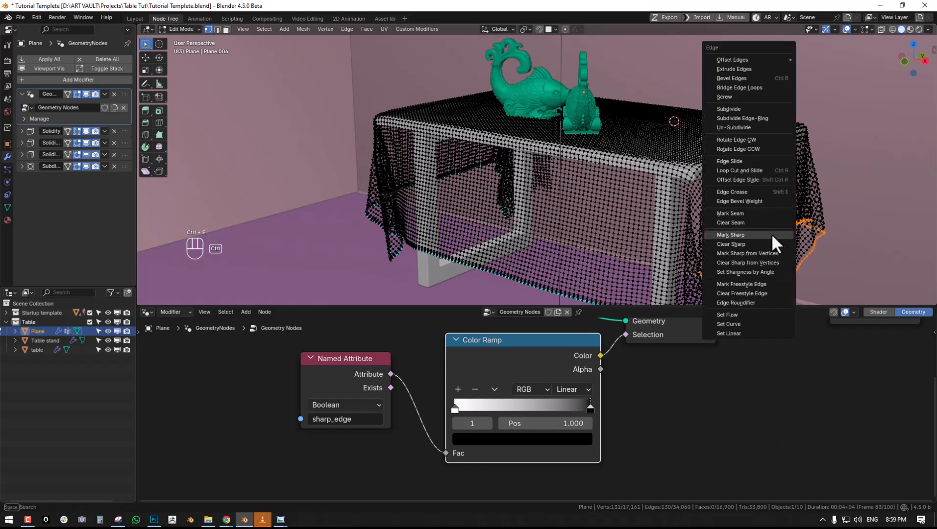
click(747, 233)
key(Tab)
- Clear the tablecloth's mesh selection in Edit Mode and deselect all objects in Object Mode
middle_drag(739, 233, 588, 220)
key(Tab)
key(alt+a)
key(Tab)
key(alt+a)
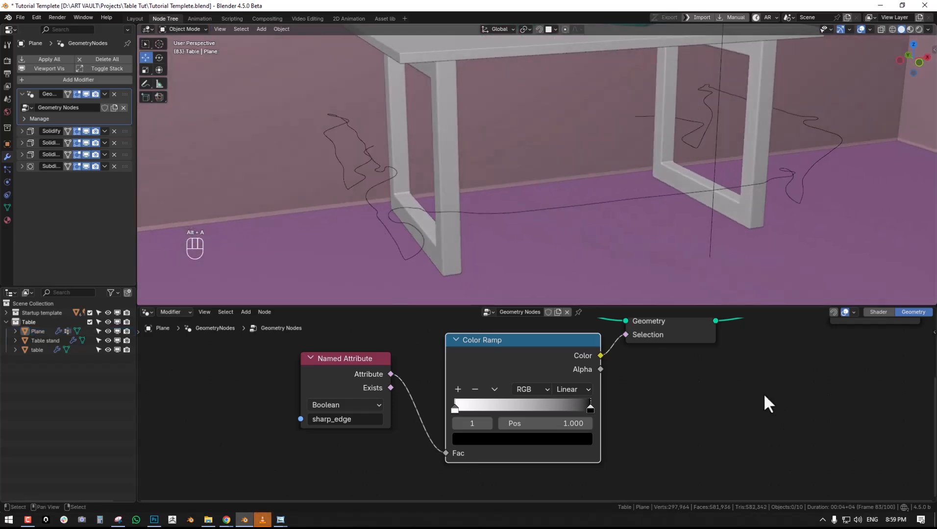
- Move the Group Output node away from Delete Geometry to make room for more nodes
scroll(754, 384, down, 3)
middle_drag(743, 373, 591, 393)
drag(580, 382, 758, 376)
middle_drag(573, 372, 592, 366)
scroll(590, 366, up, 1)
- Insert a Mesh to Curve node between the Delete Geometry and Group Output nodes
key(shift+a)
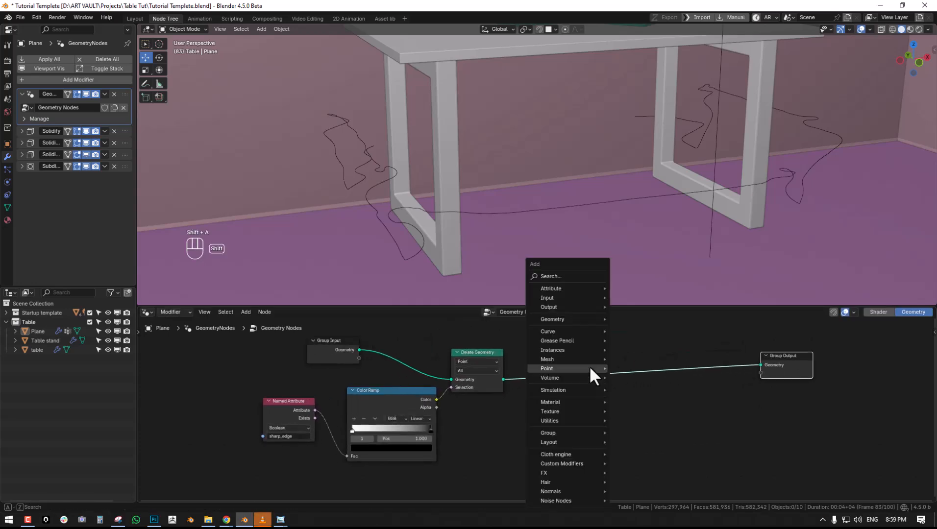
click(557, 276)
text(me)
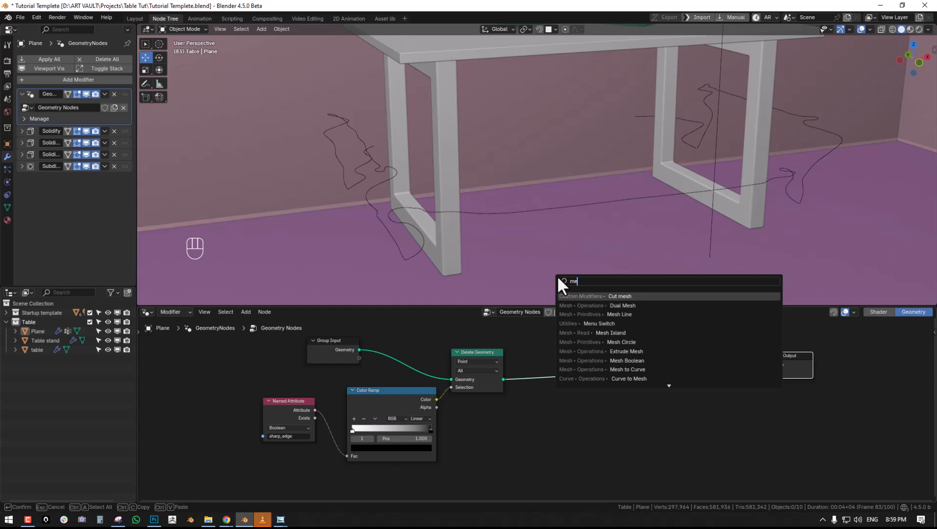
text(sh)
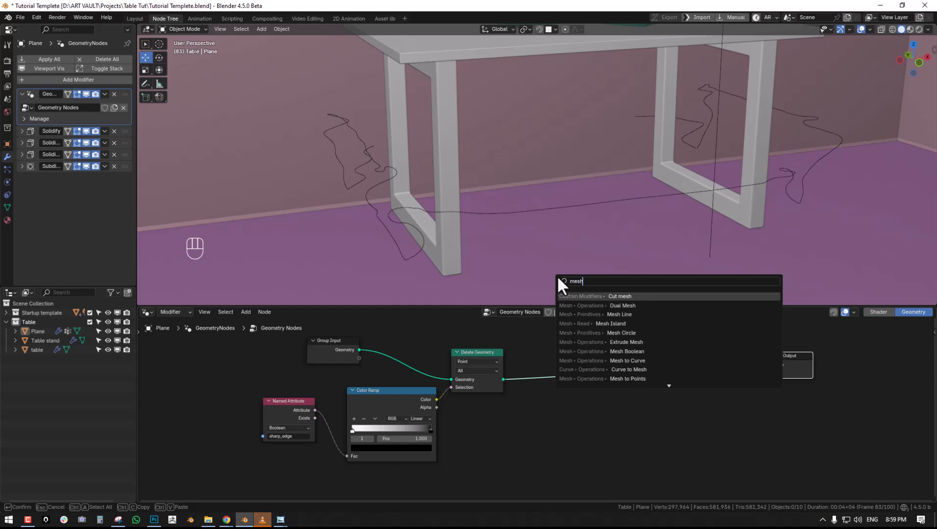
text( to)
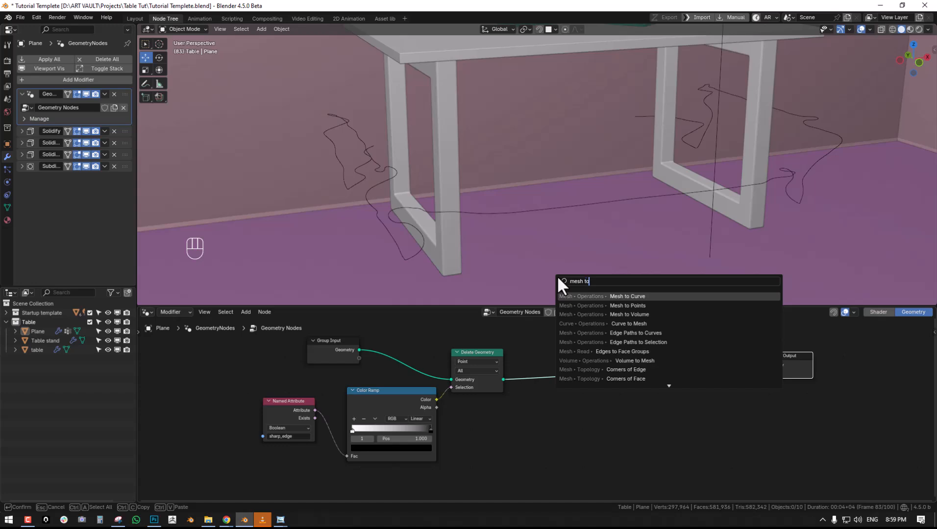
click(627, 296)
click(517, 357)
- Insert a Resample Curve node between the Mesh to Curve and Group Output nodes
scroll(519, 236, up, 3)
middle_drag(496, 187, 558, 235)
key(shift+a)
text(re)
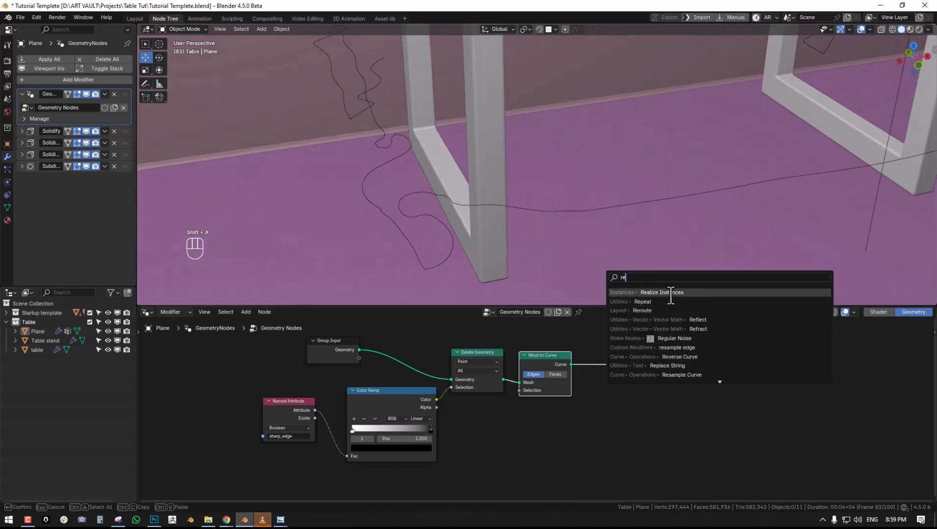
text(sa)
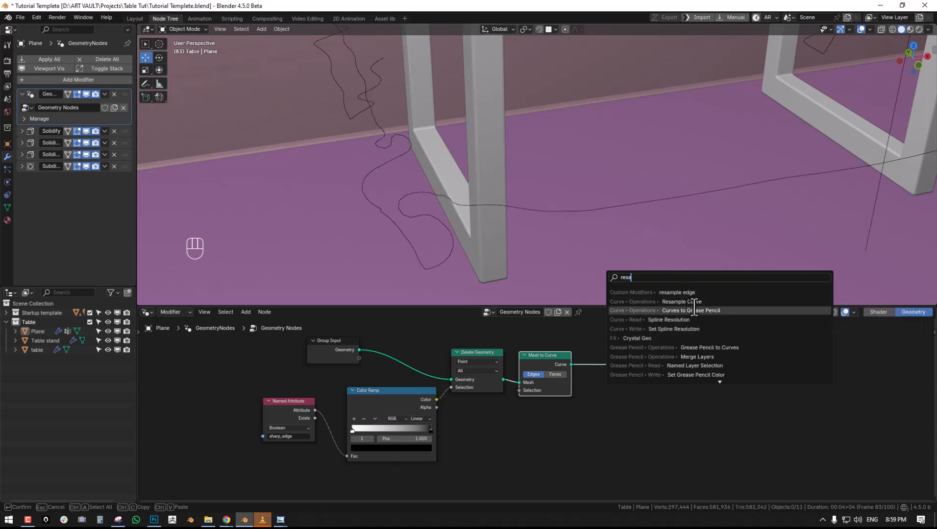
click(694, 302)
click(597, 352)
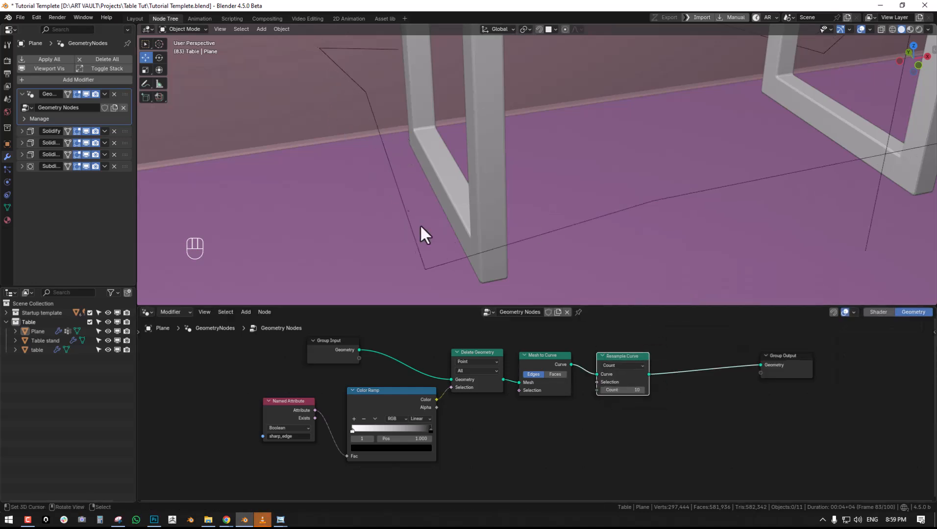
- Select the tablecloth outline in the viewport and set the Resample Curve count to 589
middle_drag(406, 210, 501, 180)
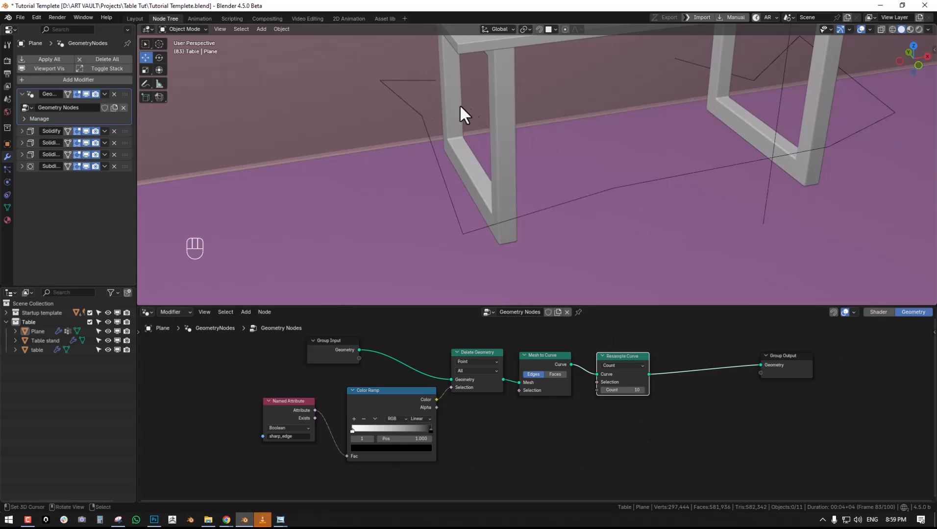
click(419, 118)
middle_drag(465, 125, 491, 123)
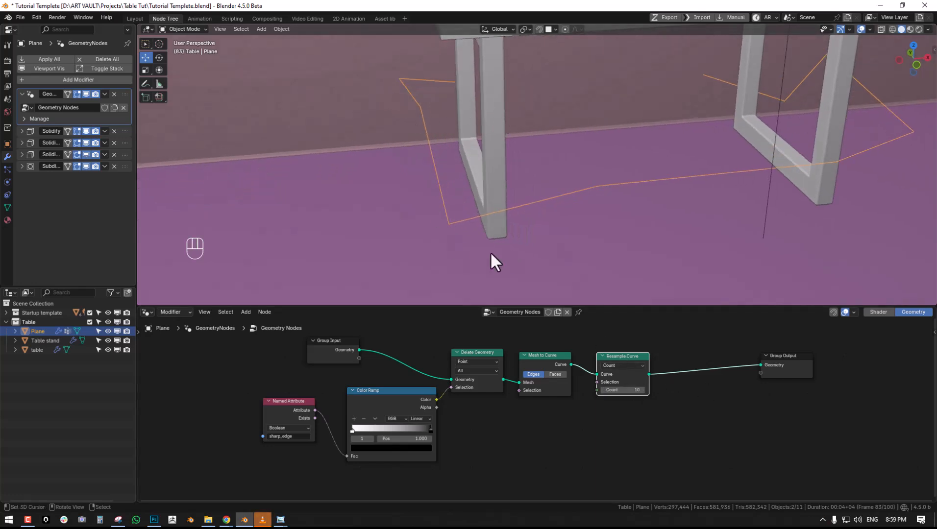
drag(622, 389, 711, 390)
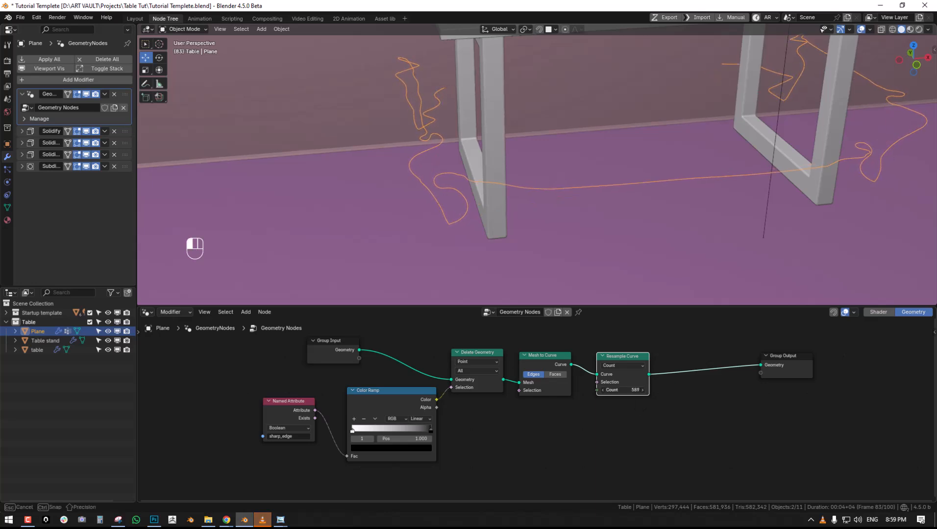
drag(622, 390, 516, 252)
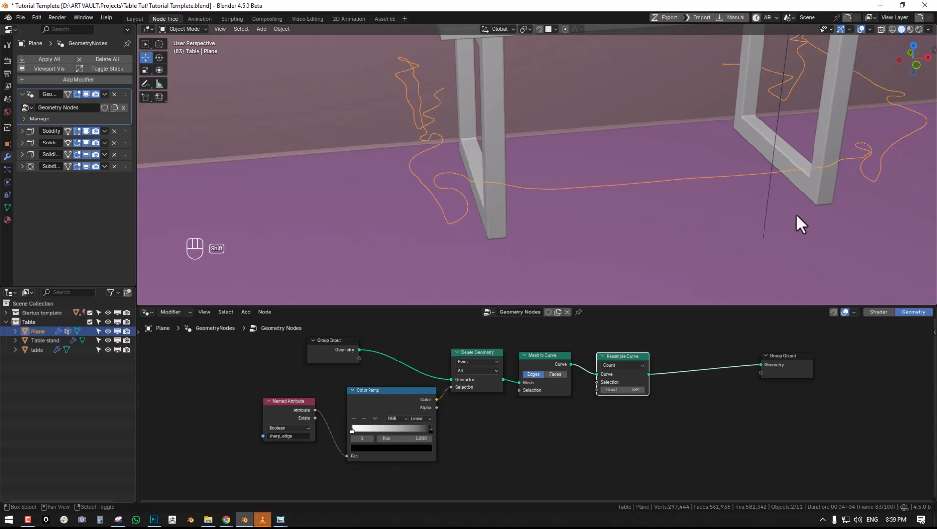
- Move the Group Output node farther from Resample Curve to free space for the instancing nodes
shift+middle_drag(797, 214, 717, 219)
middle_drag(585, 385, 511, 386)
mouse_move(542, 356)
right_down()
mouse_move(570, 352)
mouse_move(514, 356)
mouse_move(536, 351)
right_up()
middle_drag(719, 364, 593, 375)
right_drag(595, 376, 713, 383)
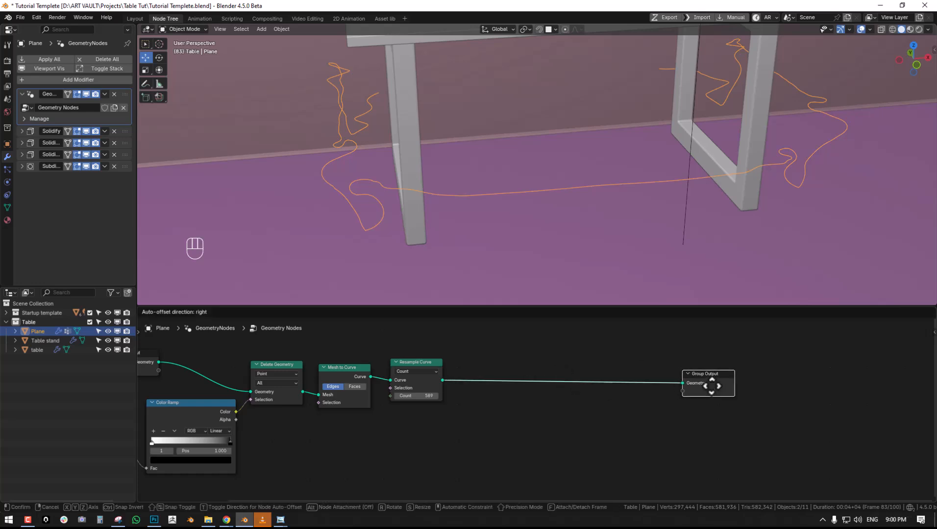
scroll(529, 352, up, 1)
middle_drag(529, 351, 539, 375)
- Insert an Instance on Points node between the Resample Curve and Group Output nodes
key(shift+a)
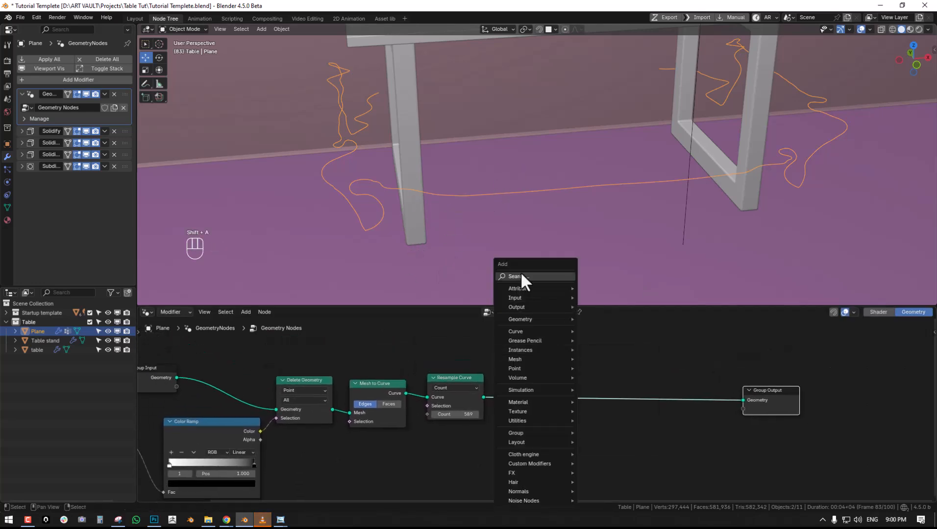
click(521, 272)
text(inst)
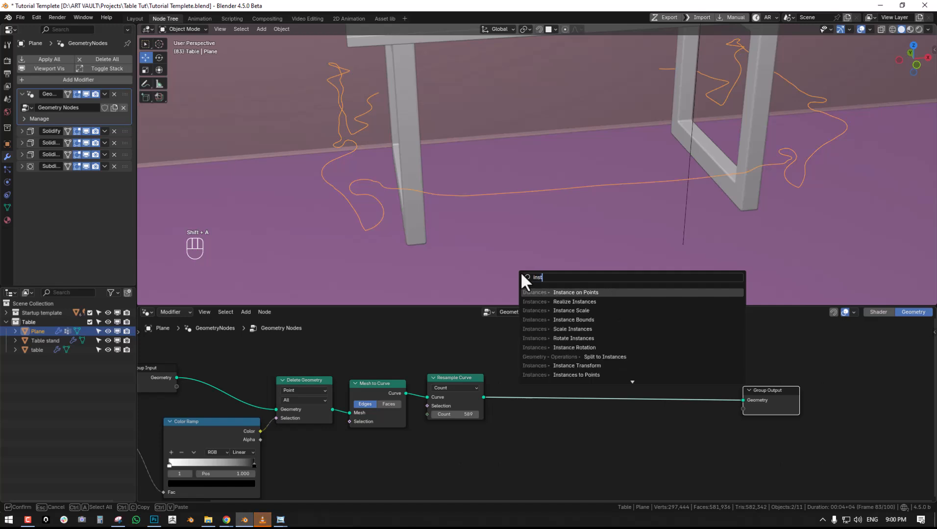
key(Return)
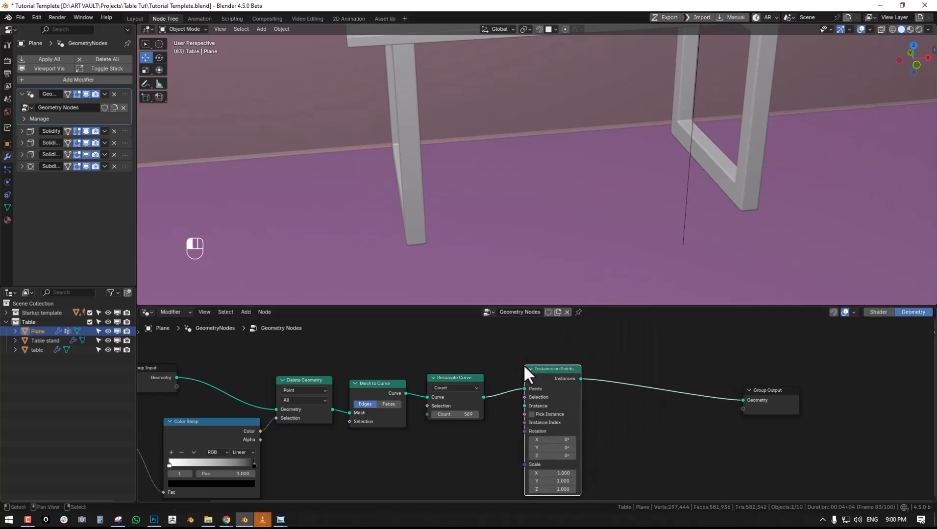
click(581, 365)
- Add a Mesh Line node and connect its Mesh output to the Instance input of Instance on Points
scroll(582, 375, down, 2)
middle_drag(580, 368, 614, 353)
middle_drag(559, 384, 519, 355)
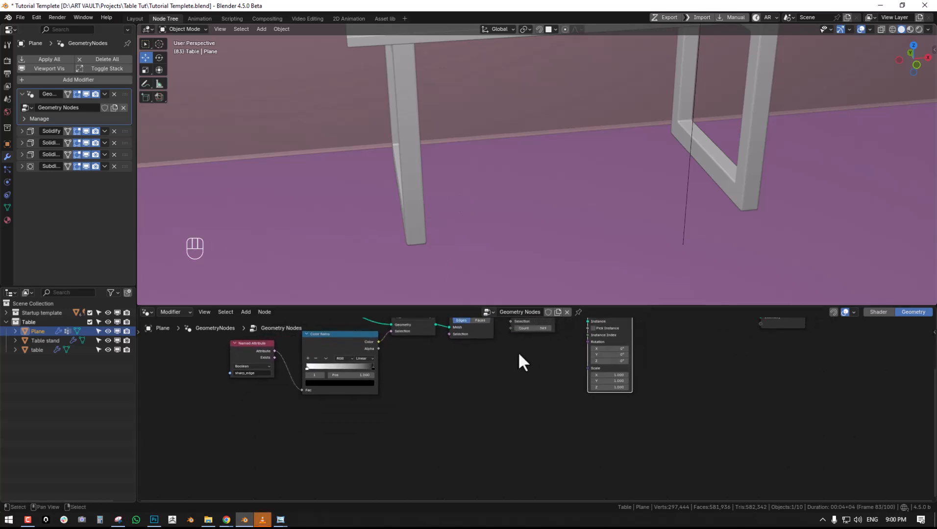
middle_drag(528, 361, 517, 372)
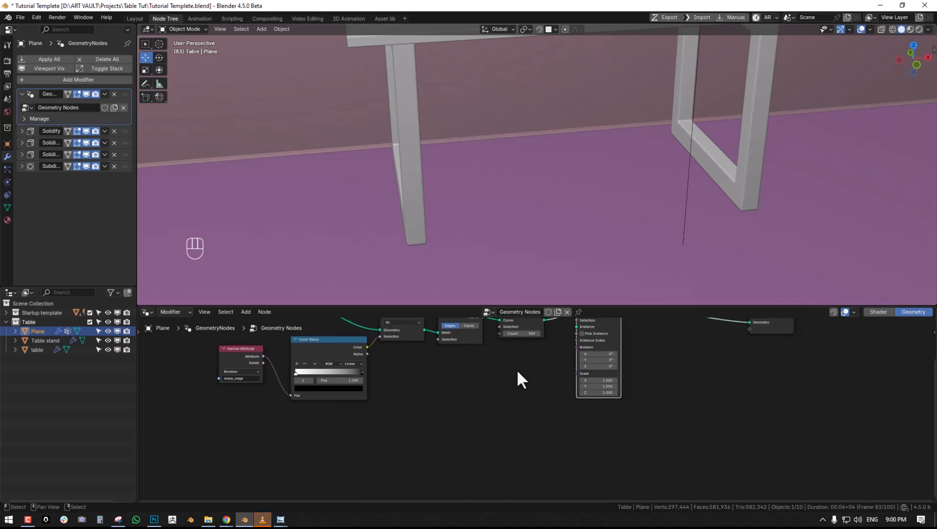
key(shift+a)
click(479, 280)
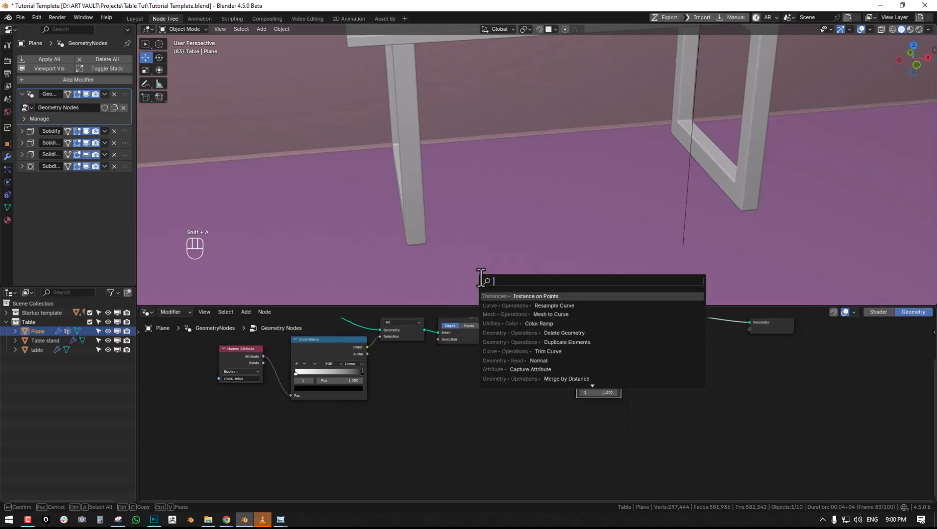
text(line)
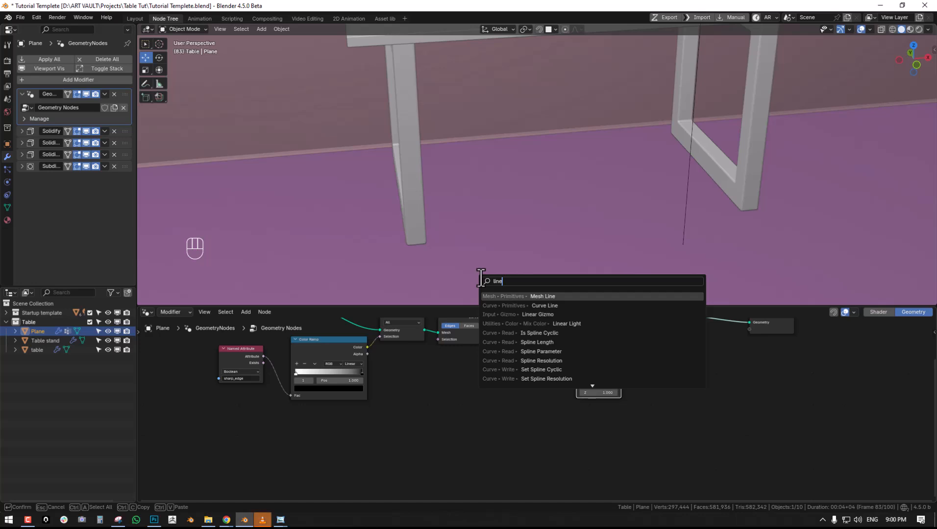
click(547, 297)
click(470, 372)
drag(482, 441, 543, 380)
- Inspect the instanced lines around the table and set the Mesh Line count to 2
scroll(560, 146, down, 2)
scroll(561, 145, down, 4)
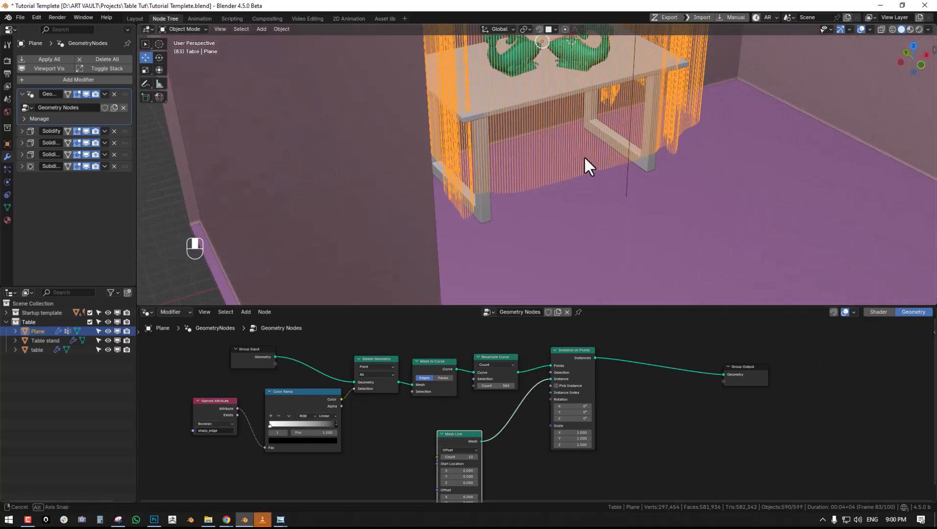
middle_drag(533, 166, 622, 128)
scroll(599, 162, down, 6)
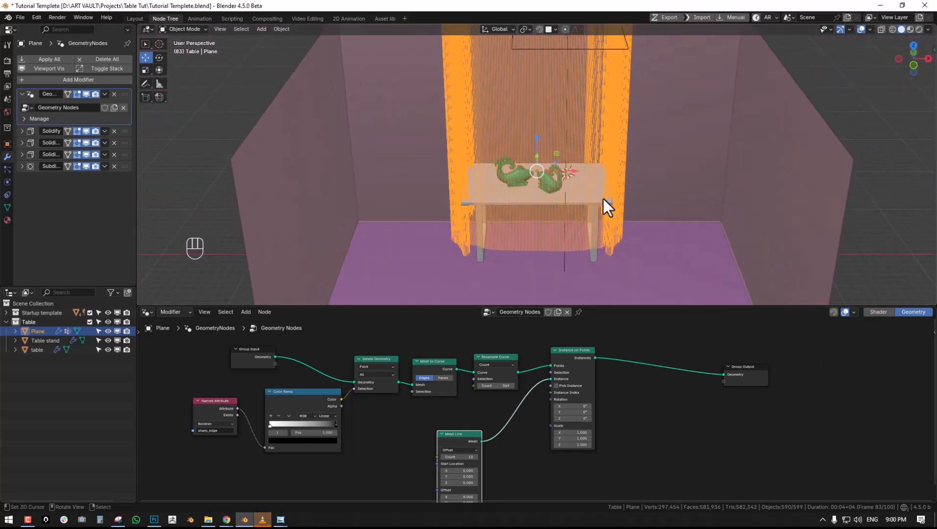
scroll(602, 163, up, 8)
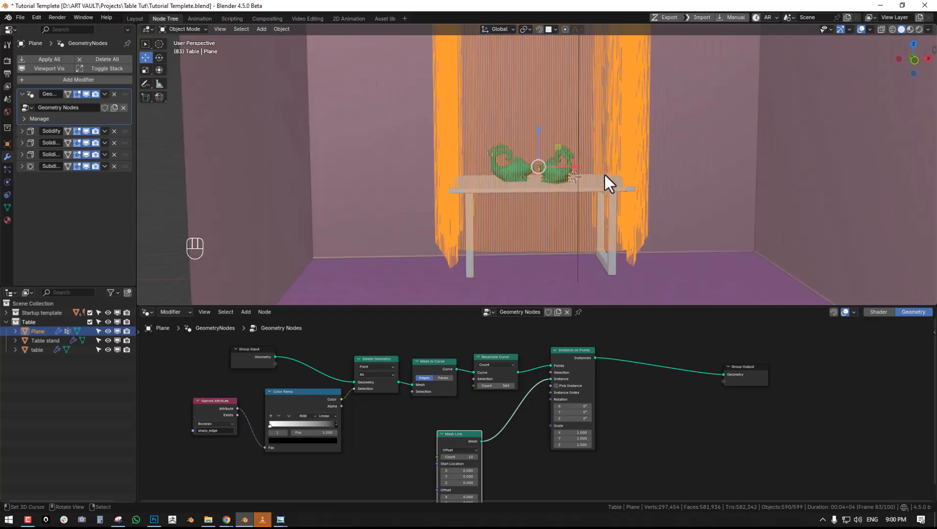
click(469, 457)
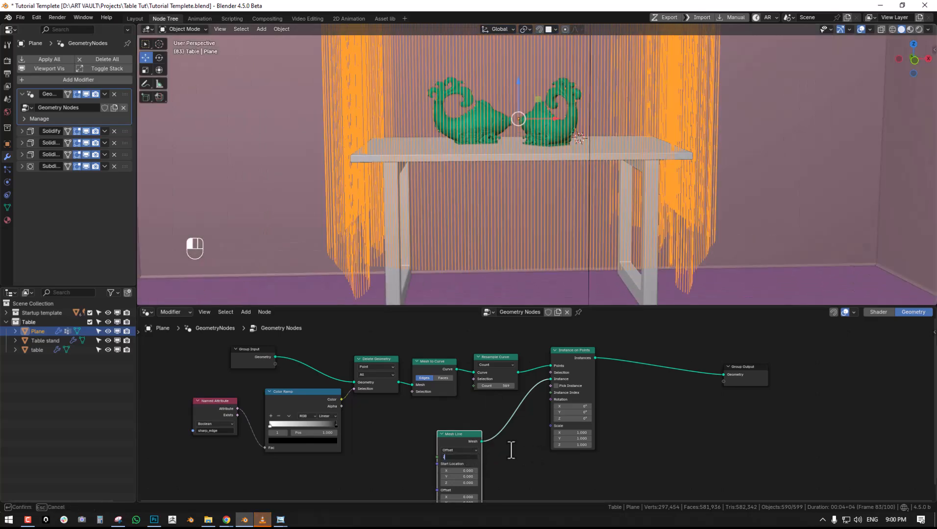
text(2)
key(Return)
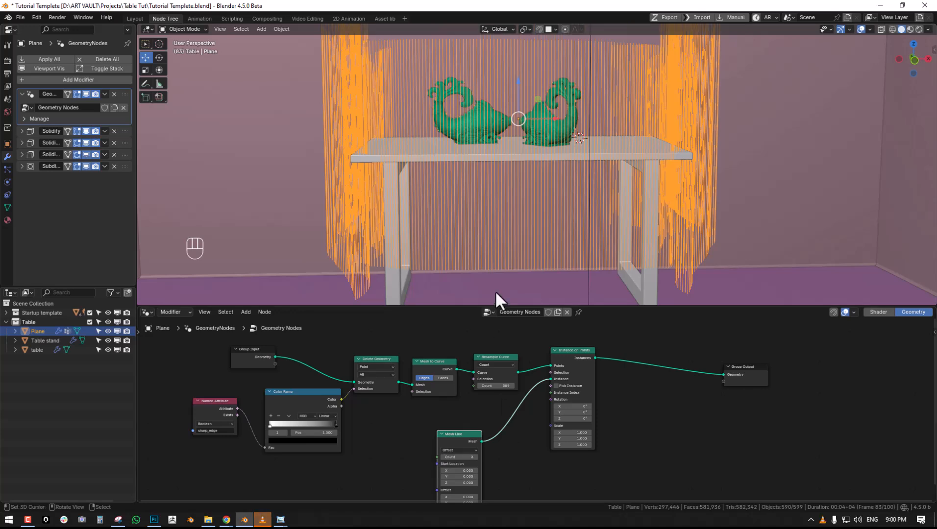
- Set the Instance on Points scale to 0.1 on the X, Y and Z axes
middle_drag(505, 421, 478, 375)
scroll(478, 376, up, 2)
right_drag(426, 394, 457, 371)
middle_drag(517, 370, 445, 427)
right_drag(486, 358, 517, 352)
middle_drag(486, 404, 502, 372)
scroll(511, 366, up, 1)
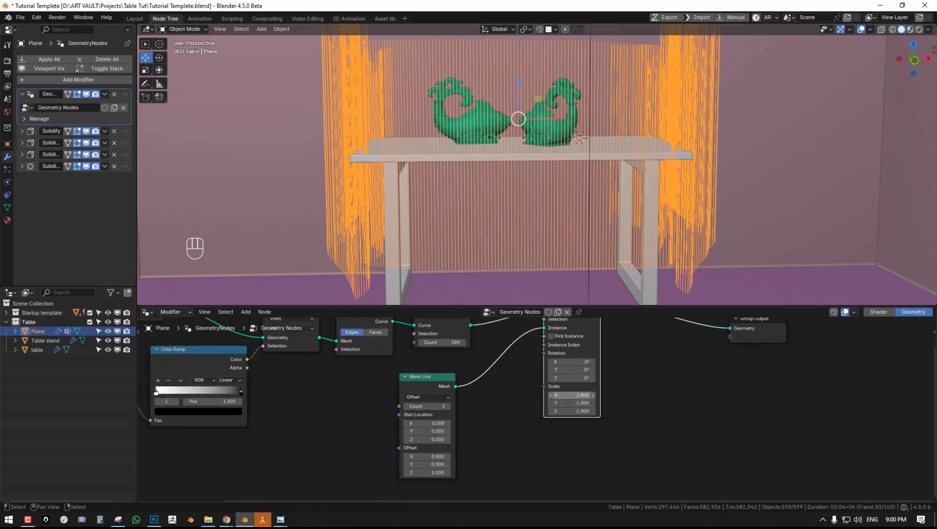
click(572, 395)
text(.1)
key(Return)
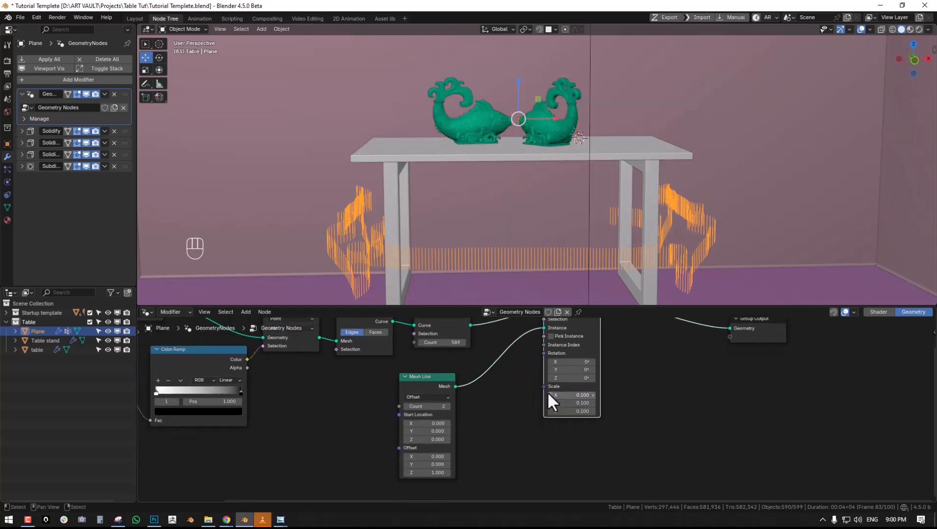
- Add a Value node connected to the Scale input of Instance on Points and set it to -0.040
middle_drag(532, 388, 541, 343)
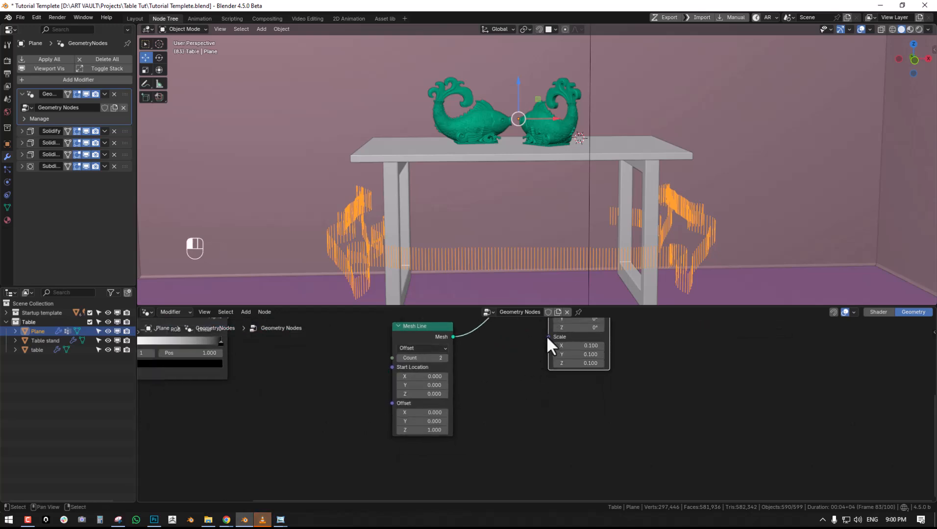
key(shift+a)
text(va)
click(482, 373)
click(497, 372)
middle_drag(526, 359, 541, 371)
scroll(541, 371, up, 1)
drag(520, 370, 505, 369)
middle_drag(579, 386, 502, 448)
scroll(594, 406, down, 1)
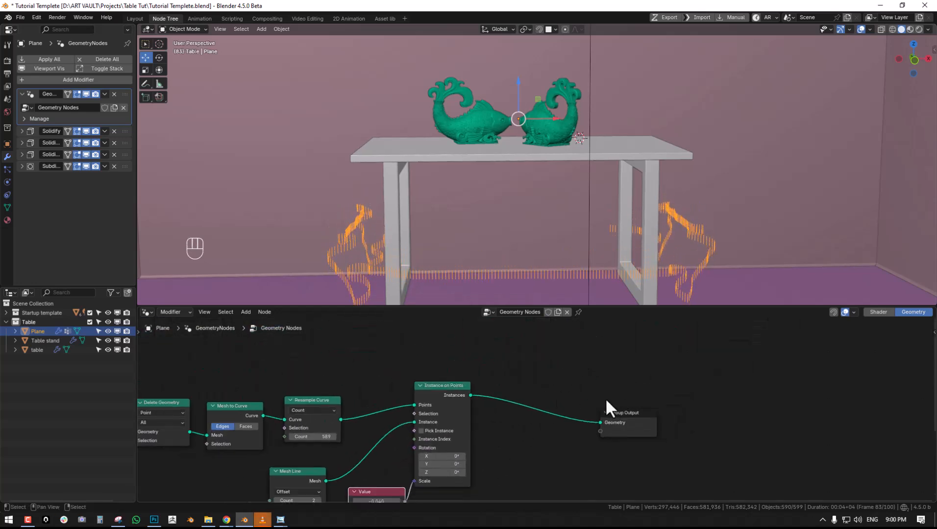
- Insert a Join Geometry node between the Instance on Points and Group Output nodes, moving Group Output aside to make room
drag(626, 434, 779, 425)
key(shift+a)
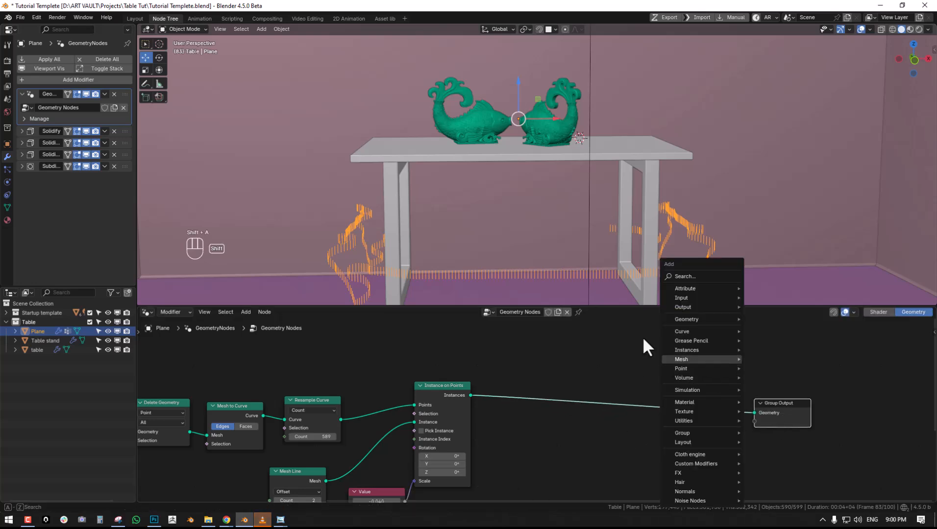
click(690, 277)
text(joi)
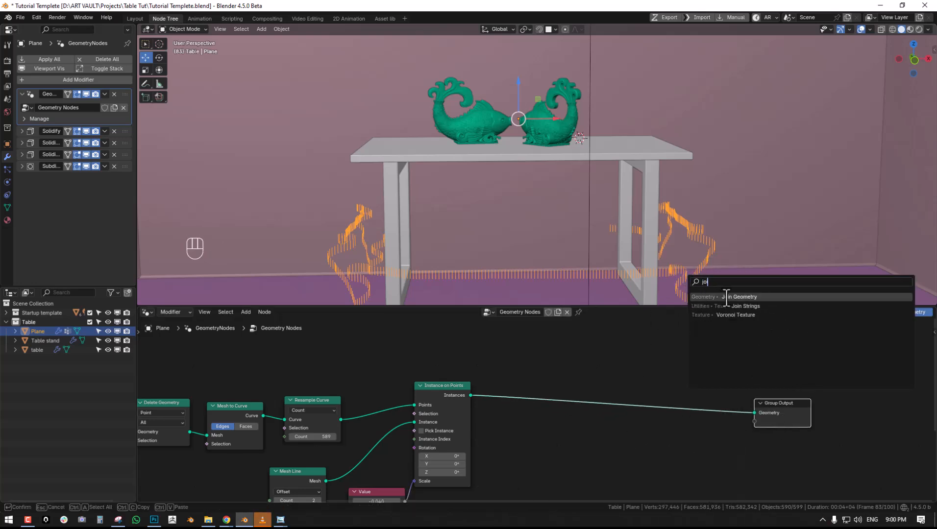
click(726, 296)
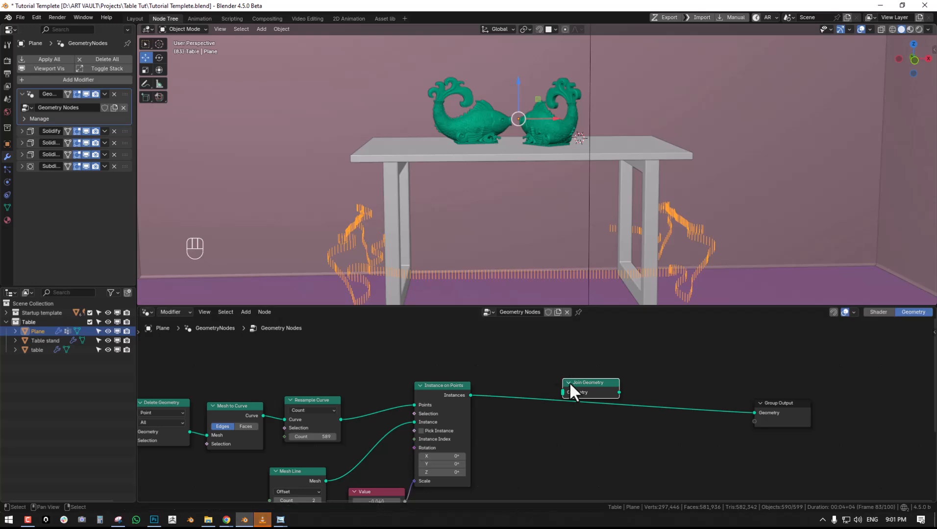
click(581, 394)
- Connect the Group Input geometry to Join Geometry so the tablecloth is combined with the instanced threads
scroll(581, 397, down, 1)
middle_drag(201, 396, 377, 397)
drag(344, 404, 737, 404)
key(alt+a)
middle_drag(641, 221, 467, 196)
- Set the Value node driving the thread scale to -0.030 and spread the Join Geometry and Instance on Points nodes apart
middle_drag(627, 454, 495, 397)
mouse_move(515, 409)
mouse_down()
mouse_move(506, 409)
mouse_move(528, 410)
mouse_move(519, 410)
mouse_up()
middle_drag(617, 369, 542, 415)
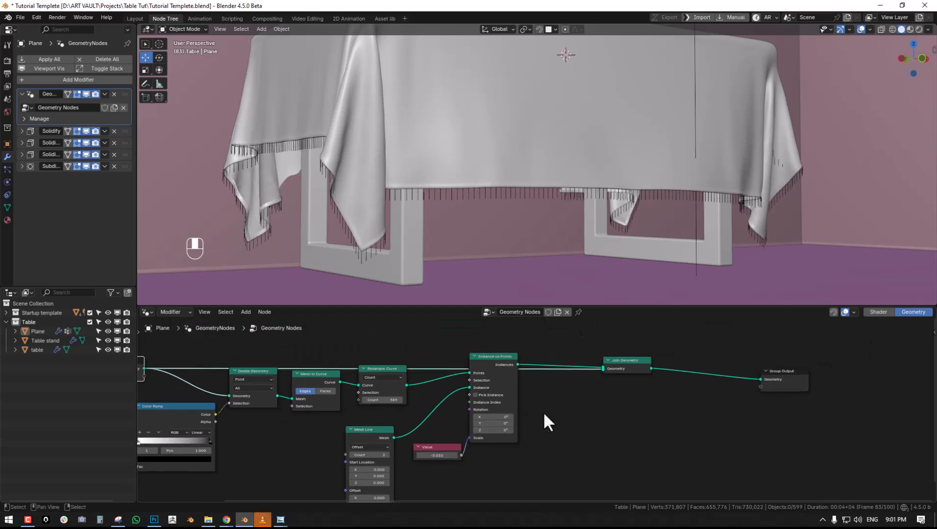
drag(634, 361, 707, 334)
drag(501, 362, 519, 413)
middle_drag(468, 202, 478, 202)
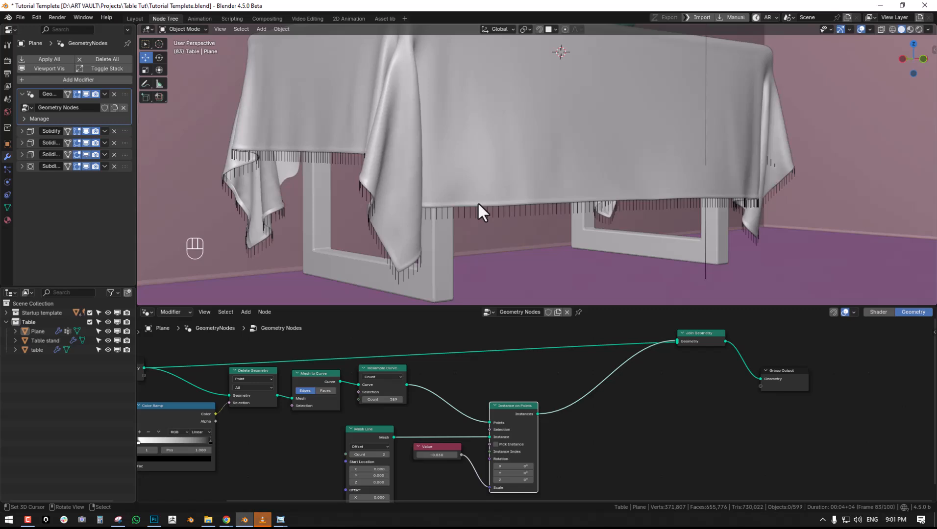
- Hide the side wall wall.002 that stands in front of the table
scroll(477, 201, down, 8)
click(373, 193)
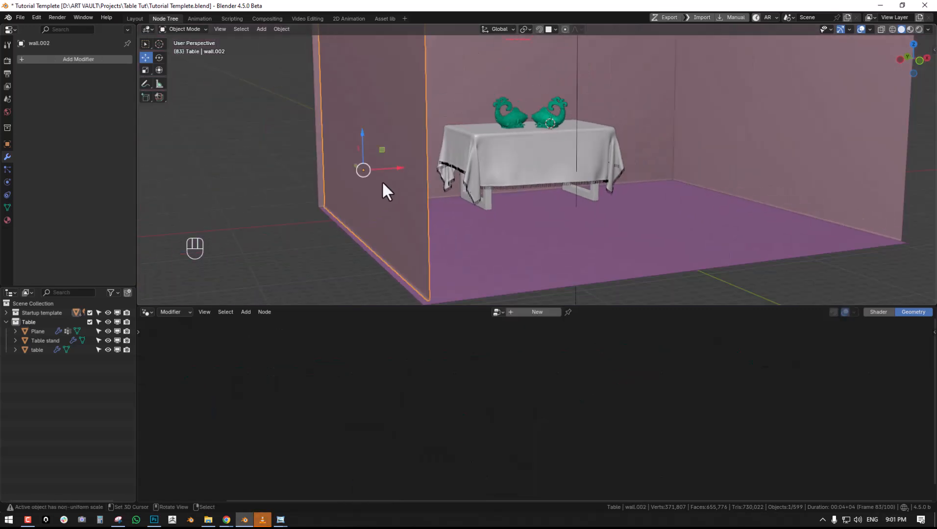
key(h)
scroll(422, 174, up, 5)
shift+middle_drag(448, 171, 476, 202)
scroll(474, 202, up, 2)
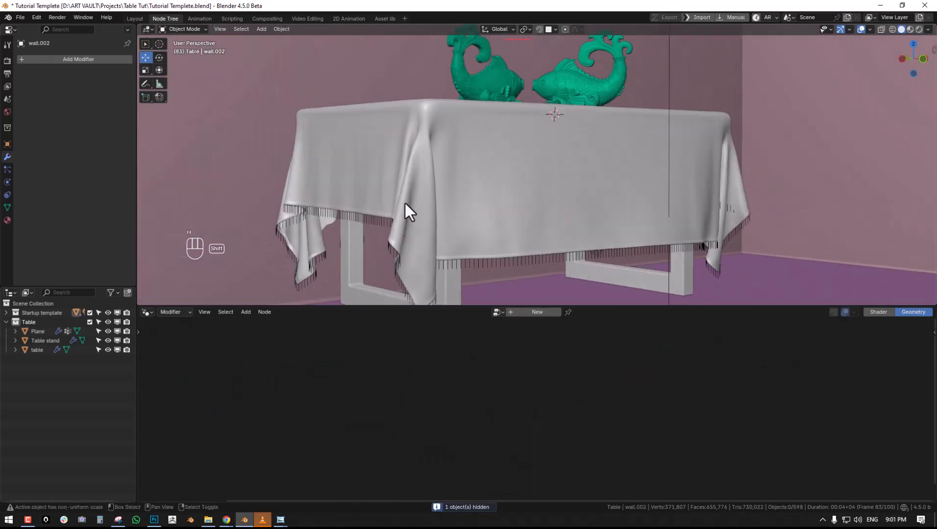
- Select the tablecloth and rearrange the Instance on Points, Value and Mesh Line nodes to free space between them
shift+middle_drag(403, 203, 412, 174)
click(437, 160)
middle_drag(478, 235, 502, 222)
scroll(503, 222, up, 1)
middle_drag(559, 372, 568, 319)
scroll(544, 365, up, 1)
middle_drag(537, 376, 646, 343)
right_drag(602, 380, 668, 351)
right_drag(485, 431, 574, 468)
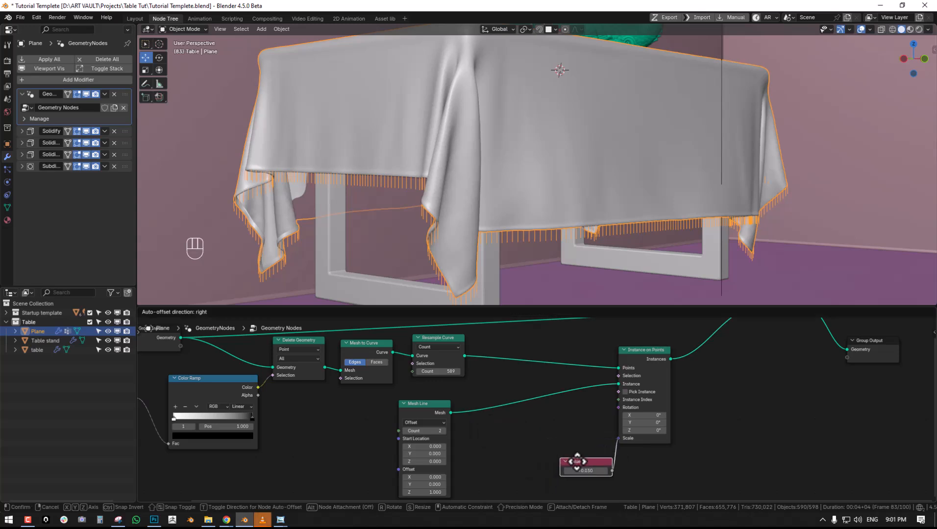
right_drag(415, 414, 420, 381)
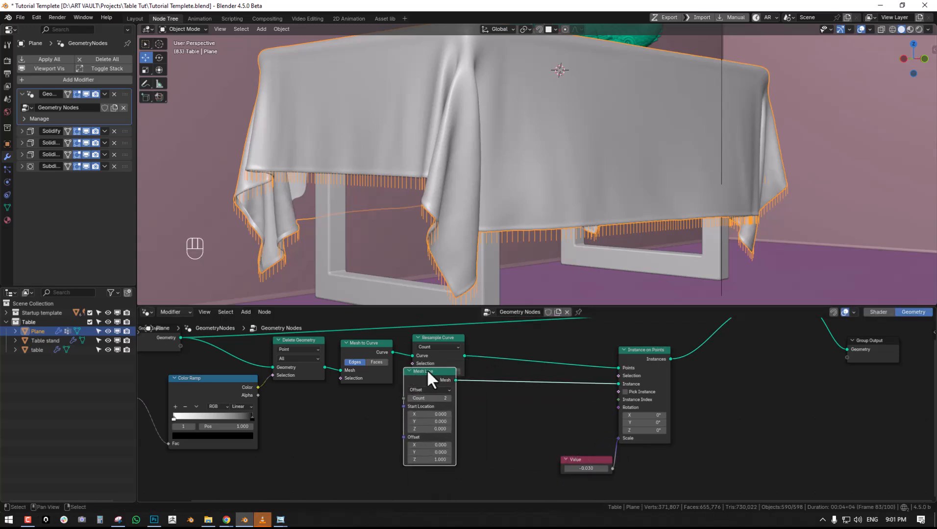
- Add an Align Rotation to Vector node feeding the Rotation input of Instance on Points
middle_drag(497, 377, 532, 369)
key(shift+a)
drag(628, 368, 504, 372)
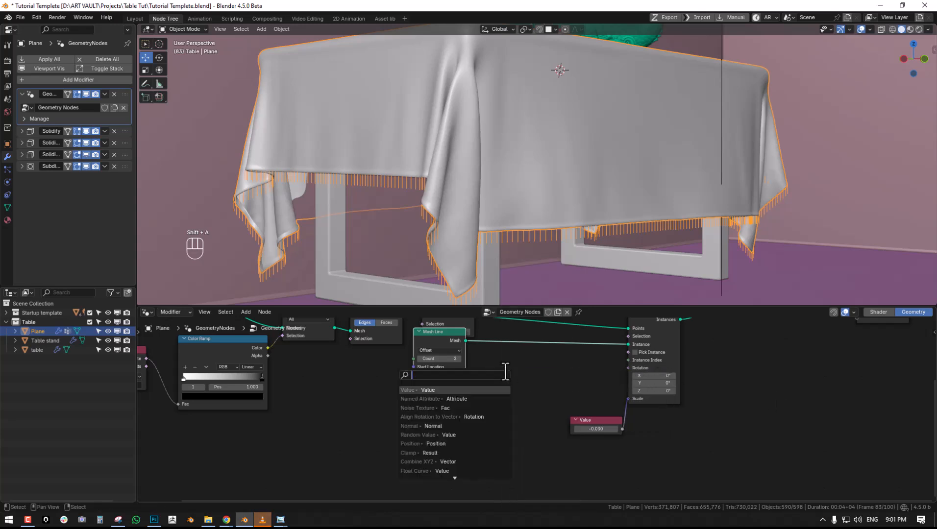
text(alig)
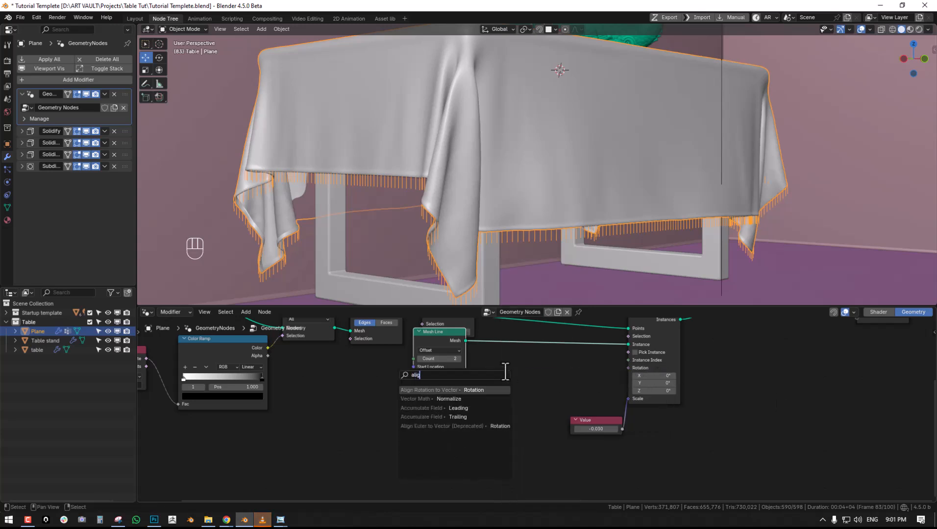
key(Return)
click(560, 387)
middle_drag(534, 400, 589, 374)
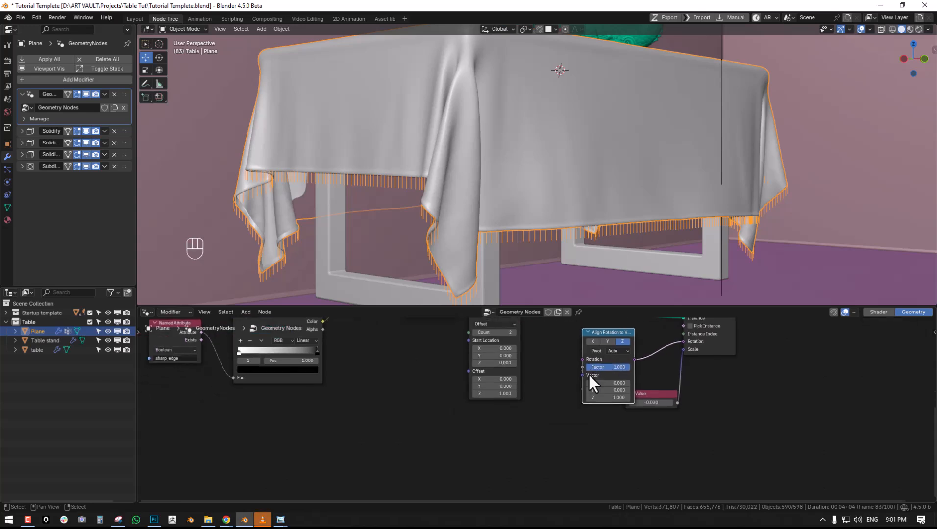
- Connect a Curve Tangent node to the Vector input of Align Rotation to Vector
drag(582, 375, 511, 427)
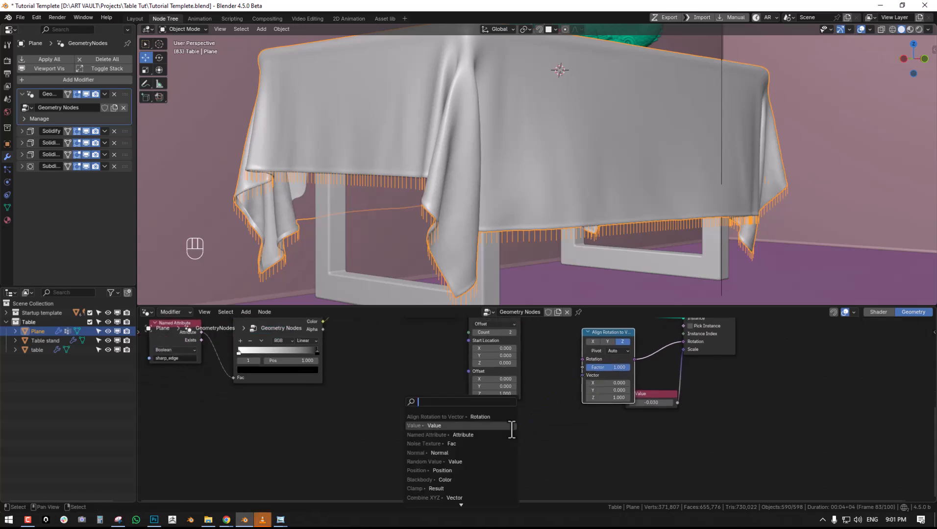
text(curve)
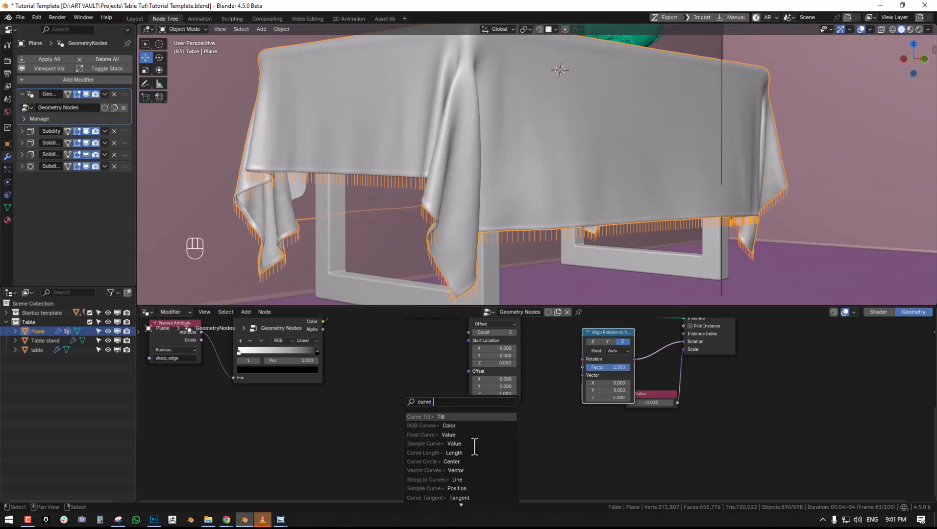
text( ta)
click(469, 417)
click(495, 419)
- Preview the Mesh to Curve output and the Instance on Points output in the viewport with a Viewer node
middle_drag(509, 207, 539, 217)
scroll(531, 215, up, 2)
key(alt+a)
middle_drag(555, 346, 533, 403)
scroll(532, 409, down, 3)
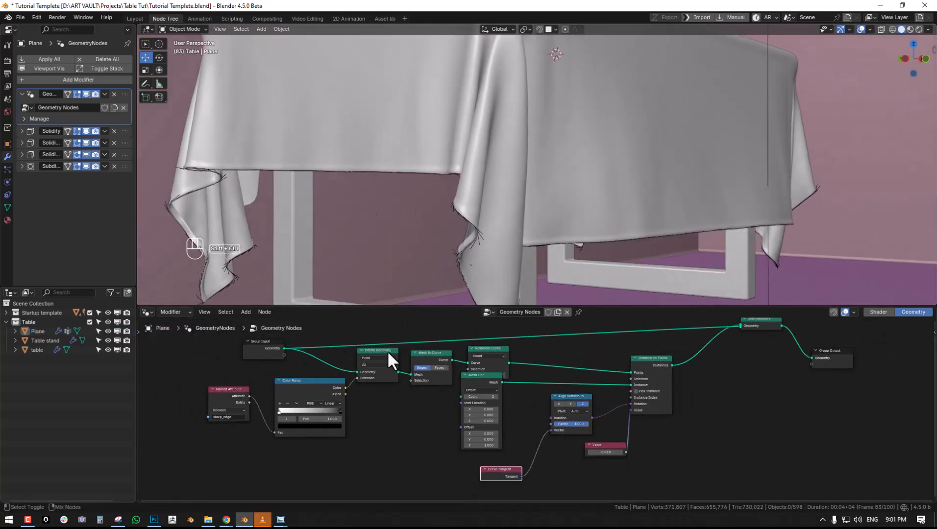
ctrl+shift+click(445, 355)
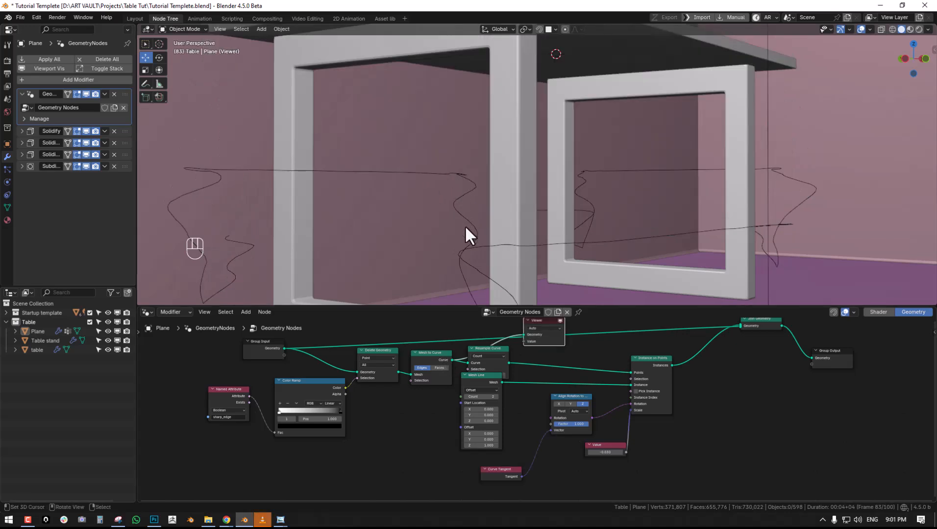
middle_drag(582, 418, 583, 436)
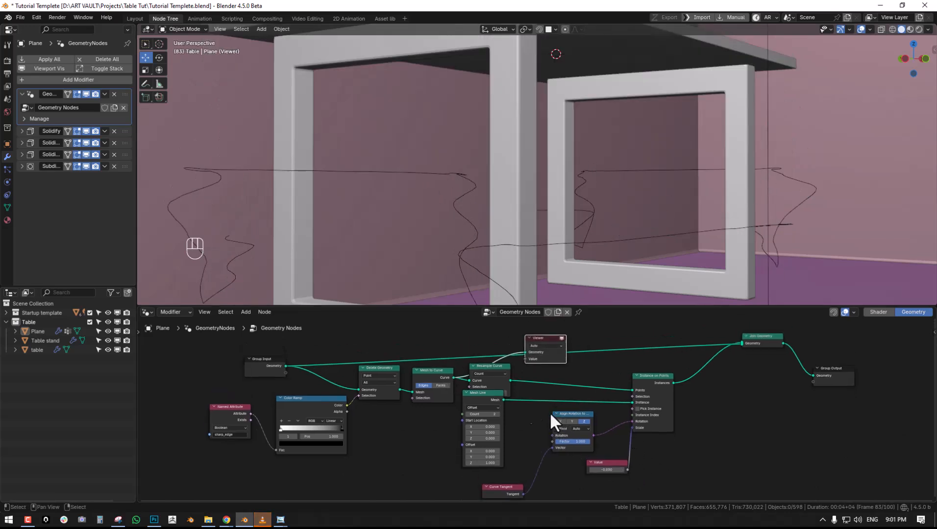
drag(474, 393, 480, 397)
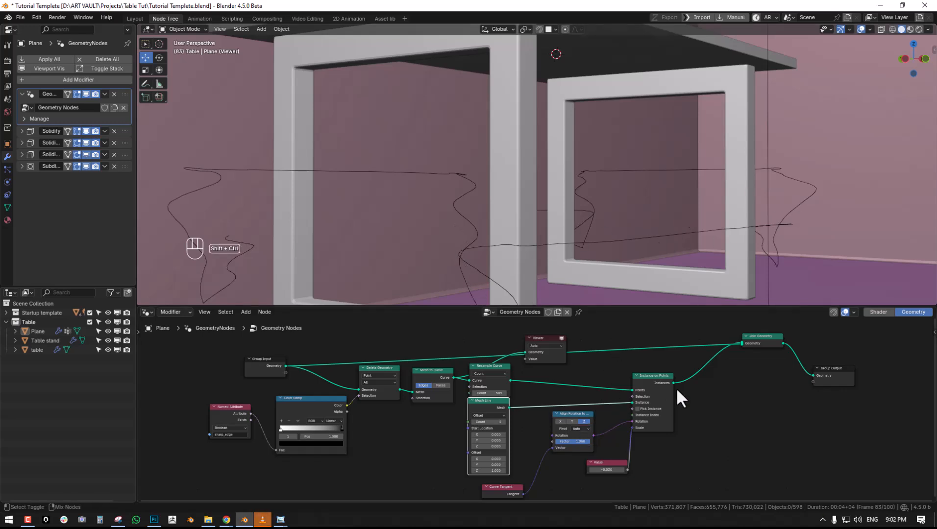
ctrl+shift+click(662, 377)
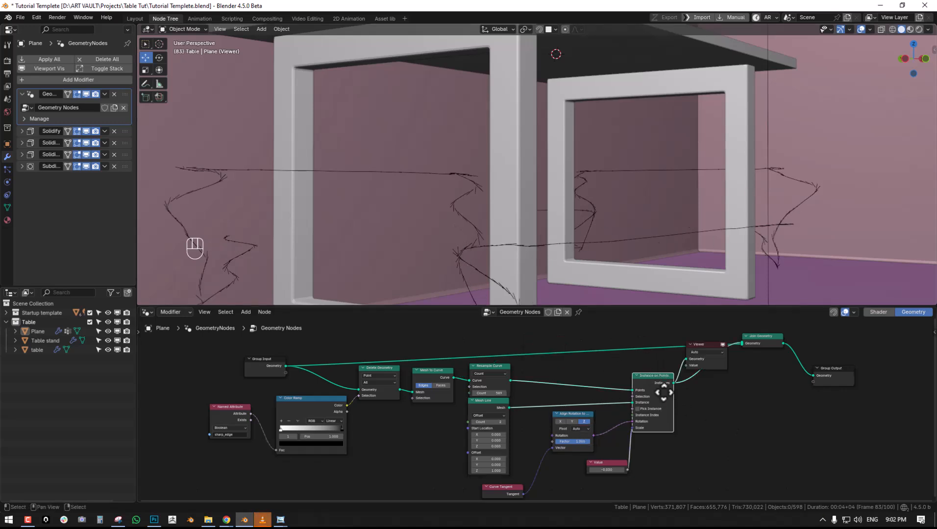
middle_drag(667, 391, 638, 379)
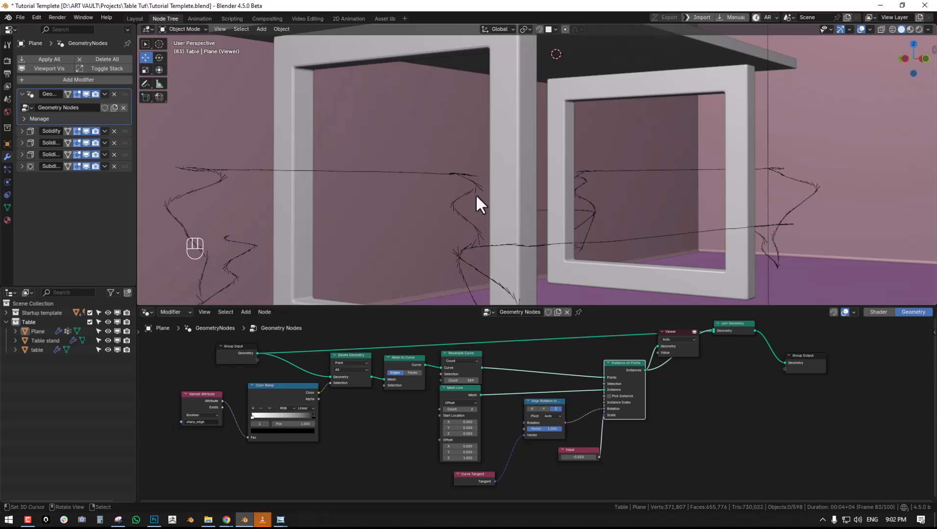
- Set the axis of the Align Rotation to Vector node to Y
middle_drag(470, 251, 337, 216)
scroll(552, 428, up, 1)
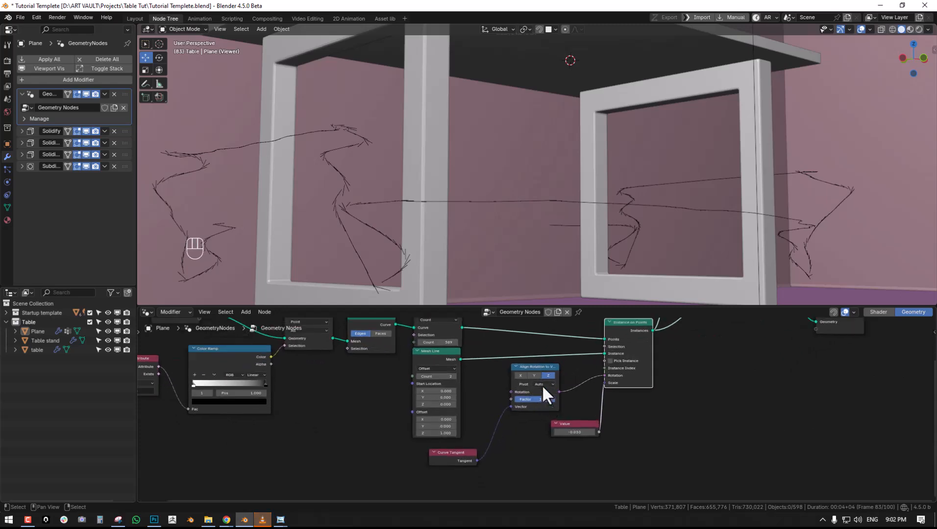
click(534, 375)
middle_drag(627, 178, 618, 186)
- Delete the Viewer node to show the full tablecloth with its threads again
middle_drag(763, 368, 719, 422)
right_click(629, 348)
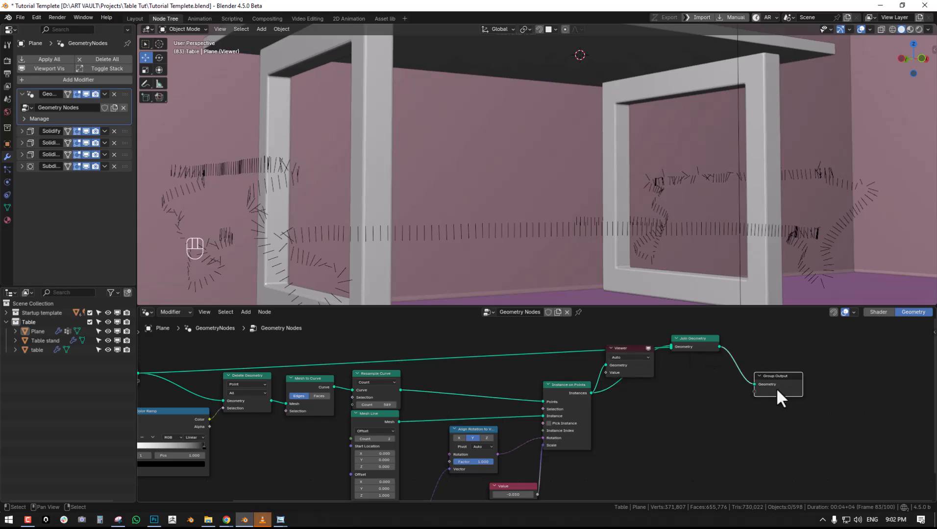
key(x)
middle_drag(619, 351, 622, 334)
middle_drag(631, 283, 512, 307)
- Insert a Rotate Instances node between the Instance on Points and Join Geometry nodes
middle_drag(564, 415, 490, 428)
drag(504, 375, 494, 379)
key(shift+a)
click(552, 276)
text(rotate)
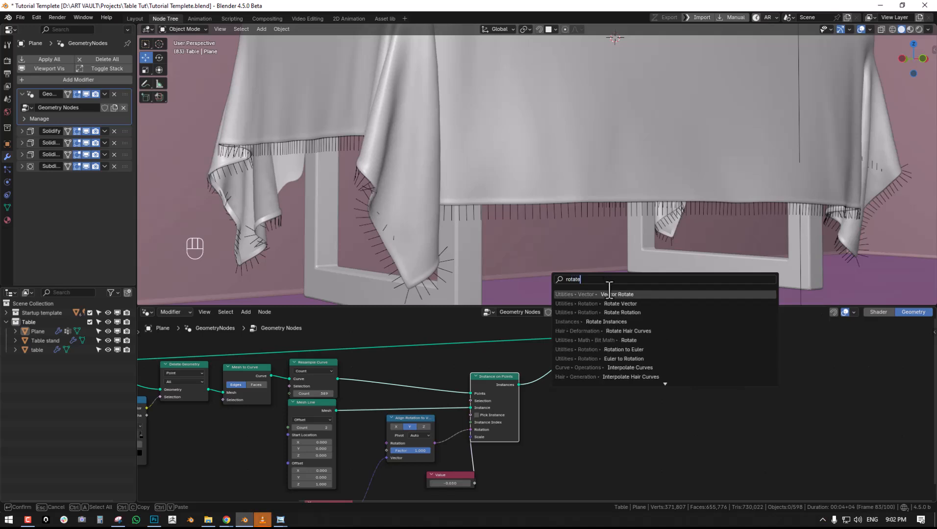
click(606, 322)
click(554, 363)
middle_drag(554, 362, 596, 346)
scroll(539, 407, up, 1)
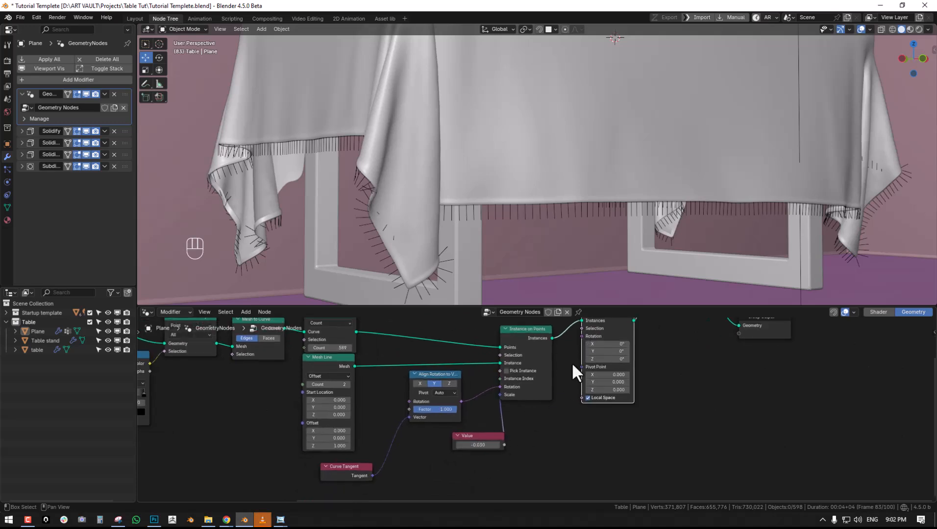
- Drive the Rotation of Rotate Instances with a vector Random Value node and set its Max X to 0.900
drag(582, 336, 549, 417)
text(ran)
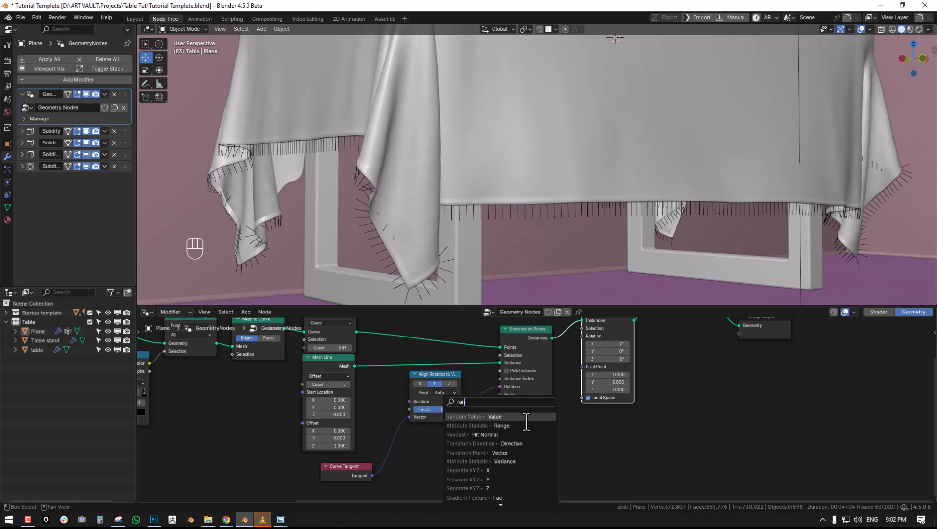
click(526, 417)
middle_drag(515, 469, 572, 405)
mouse_move(607, 408)
mouse_down()
mouse_move(632, 408)
mouse_move(607, 408)
mouse_up()
middle_drag(582, 172, 605, 192)
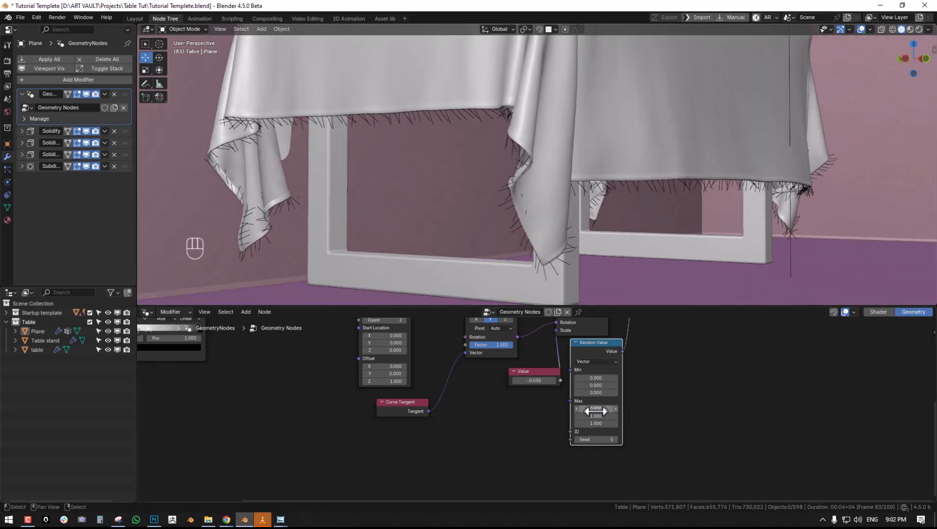
- Duplicate the Value node, connect the copy to the Max input of Random Value and set it to 1.500
middle_drag(595, 411, 674, 388)
drag(620, 362, 579, 365)
key(shift+d)
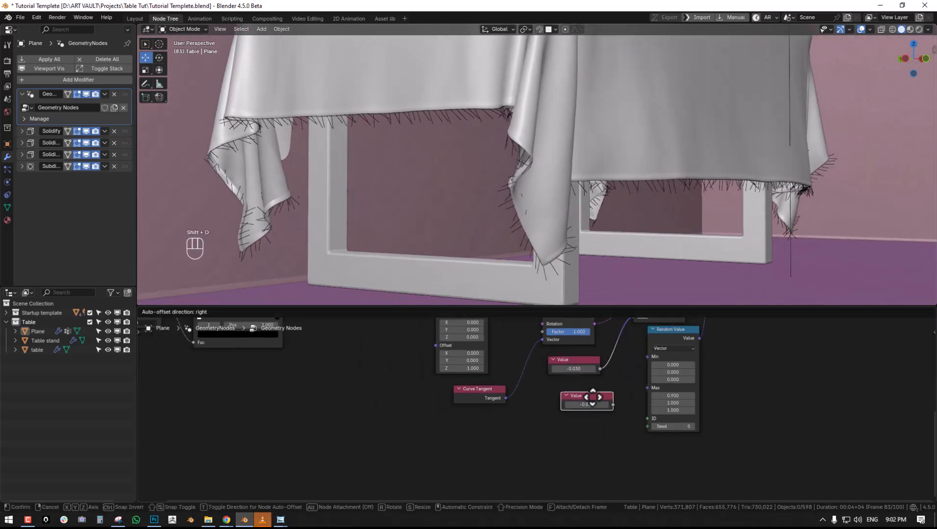
click(592, 394)
drag(613, 406, 647, 388)
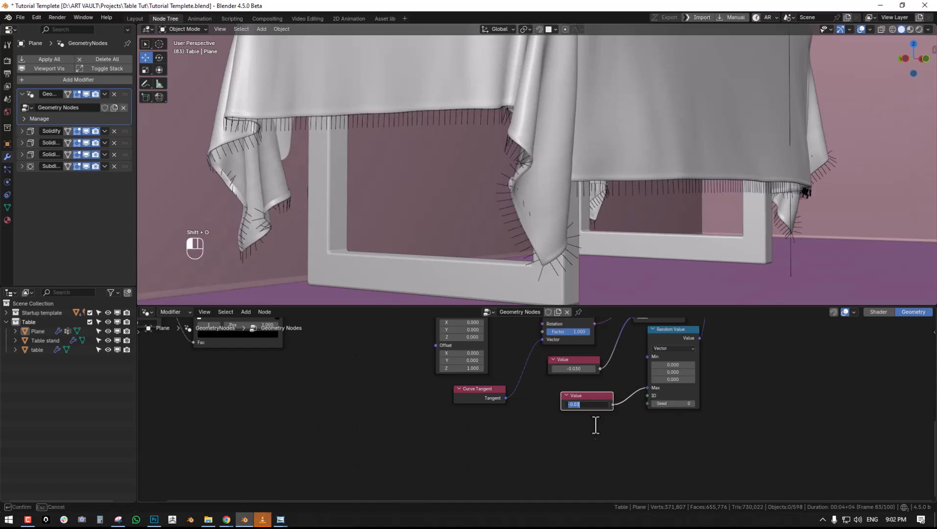
text(0)
key(Return)
drag(586, 404, 623, 404)
middle_drag(639, 374, 592, 400)
- Set the Value node driving the thread scale to -0.020 while checking the threads along the cloth's border
middle_drag(637, 175, 557, 204)
middle_drag(574, 391, 627, 391)
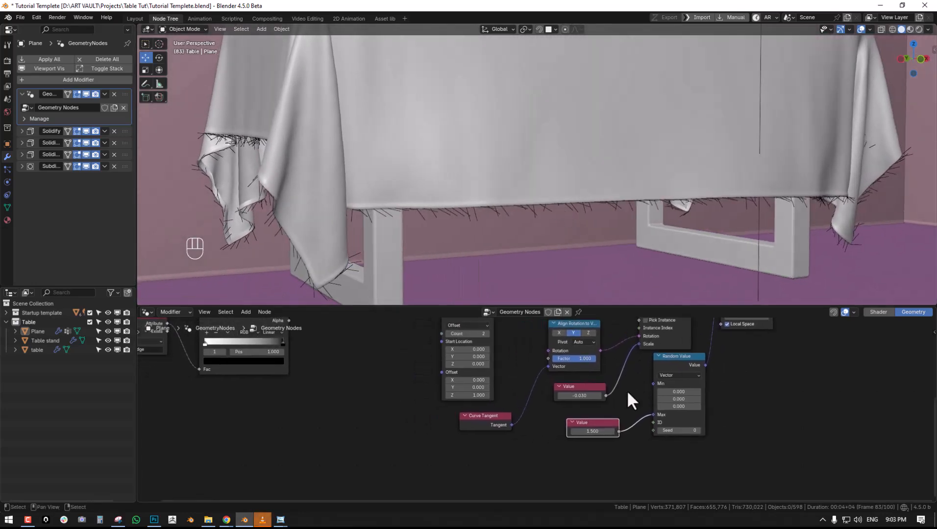
scroll(620, 390, up, 1)
drag(583, 394, 588, 394)
middle_drag(493, 167, 551, 211)
middle_drag(696, 397, 568, 229)
- Inspect the cloth mesh and its fringed lower border in Edit Mode and compare it with Object Mode
click(579, 190)
key(Tab)
key(alt+a)
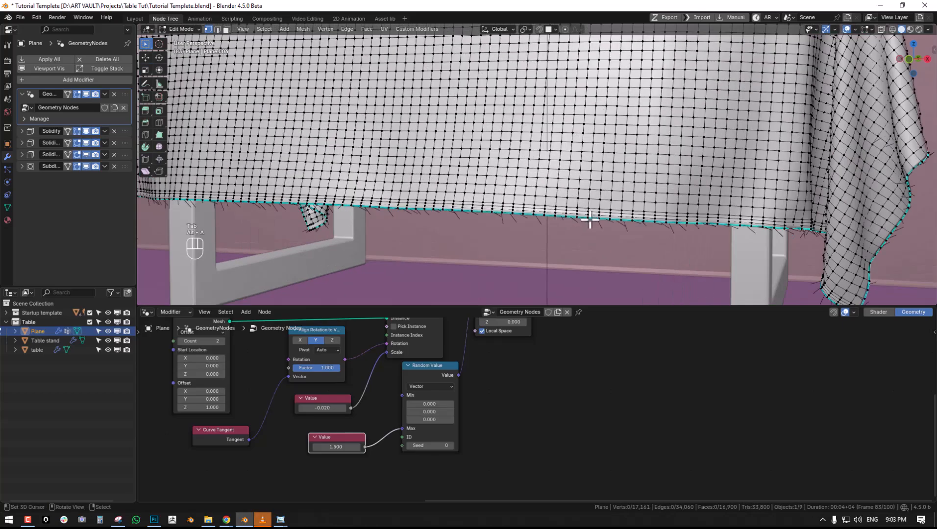
middle_drag(544, 212, 693, 203)
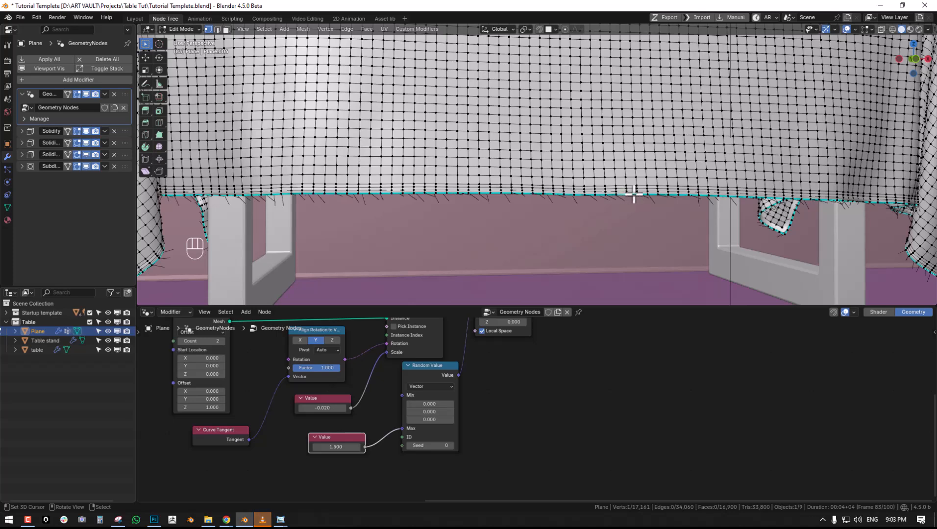
middle_drag(621, 206, 680, 203)
key(Tab)
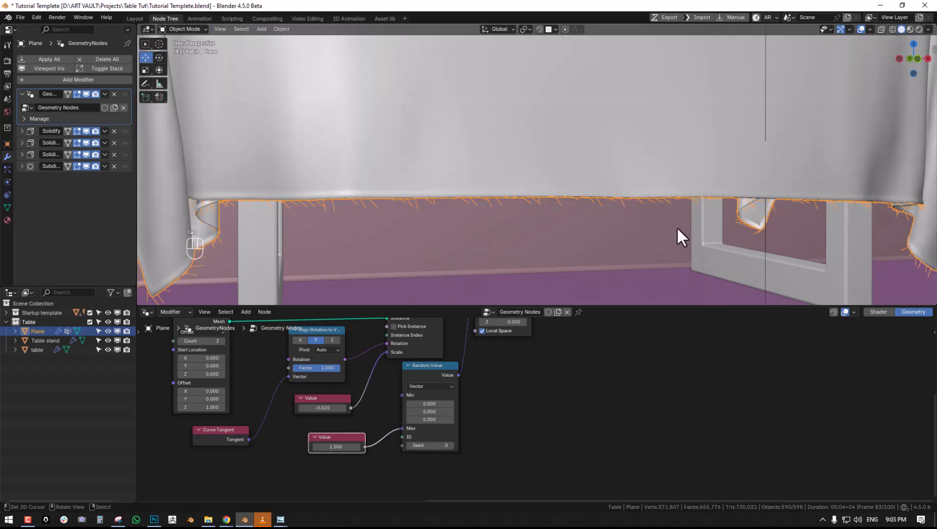
key(Tab)
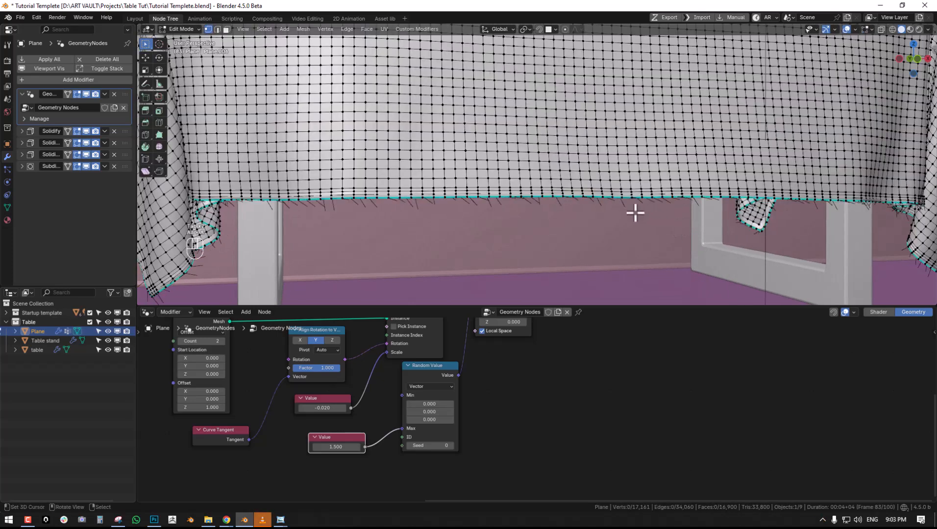
key(Tab)
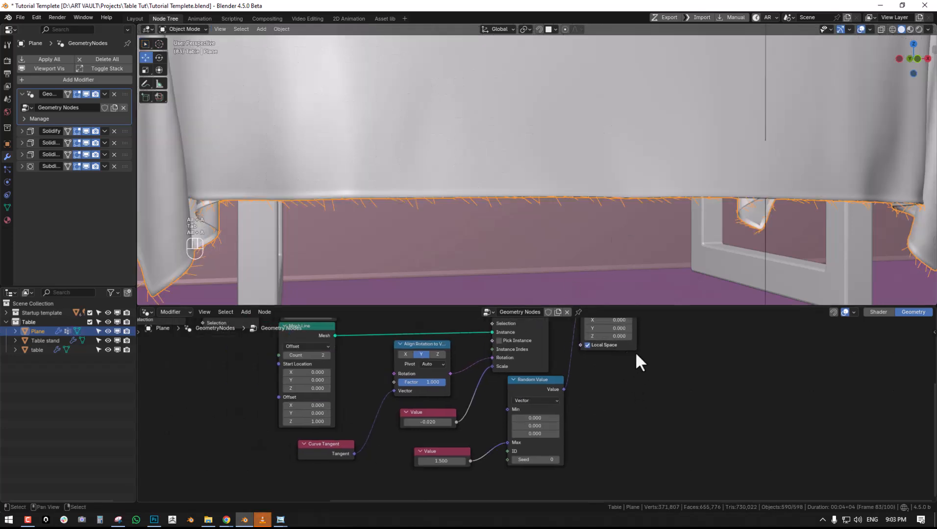
- Set the Resample Curve count to 1191 to make the fringe denser along the border
middle_drag(636, 351, 493, 444)
middle_drag(591, 396, 517, 414)
drag(574, 415, 625, 417)
middle_drag(331, 425, 463, 399)
drag(453, 380, 490, 381)
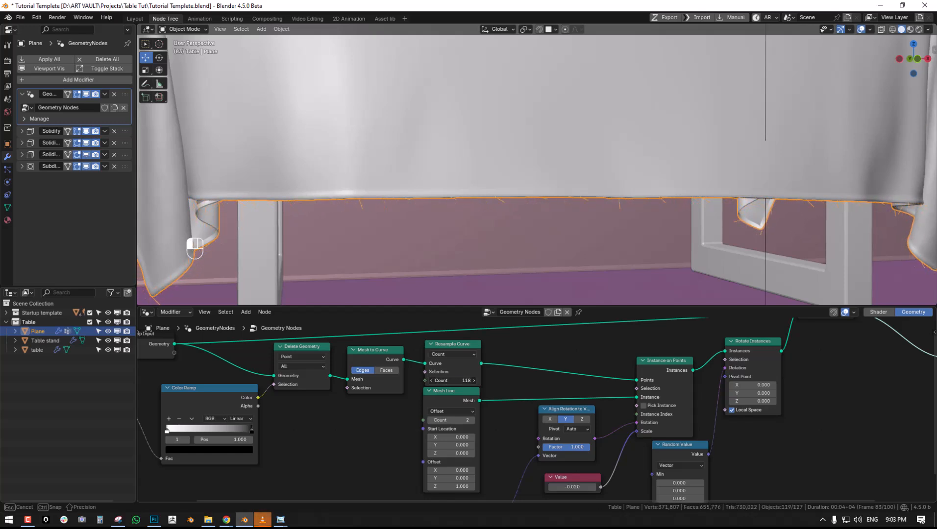
drag(461, 381, 674, 403)
drag(448, 381, 483, 381)
- Deselect the tablecloth, save the file and check the denser fringe around the cloth's hanging corners
ctrl+middle_drag(517, 209, 621, 258)
key(alt+a)
key(ctrl+s)
middle_drag(613, 372, 489, 382)
middle_drag(588, 225, 664, 241)
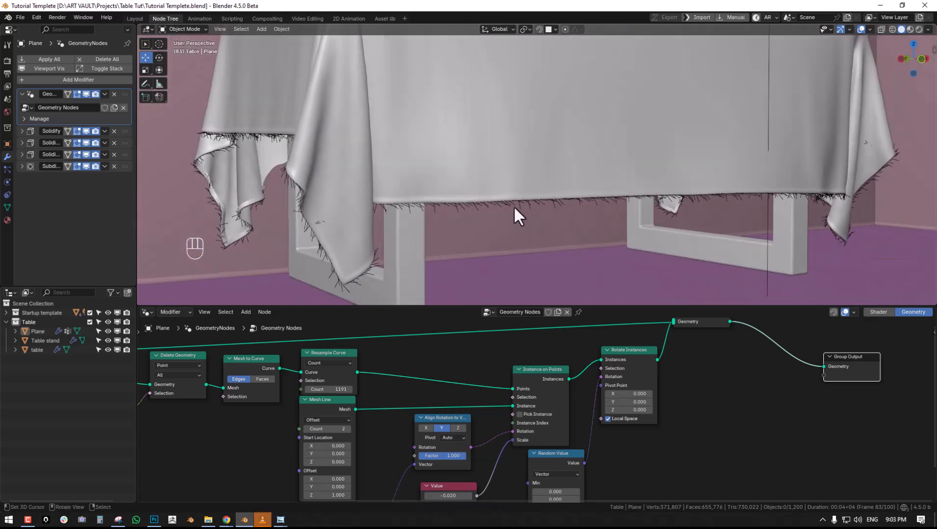
- Add a Frizz Hair Curves node to the tablecloth's node tree, between Join Geometry and Group Output
middle_drag(741, 429, 618, 438)
click(473, 209)
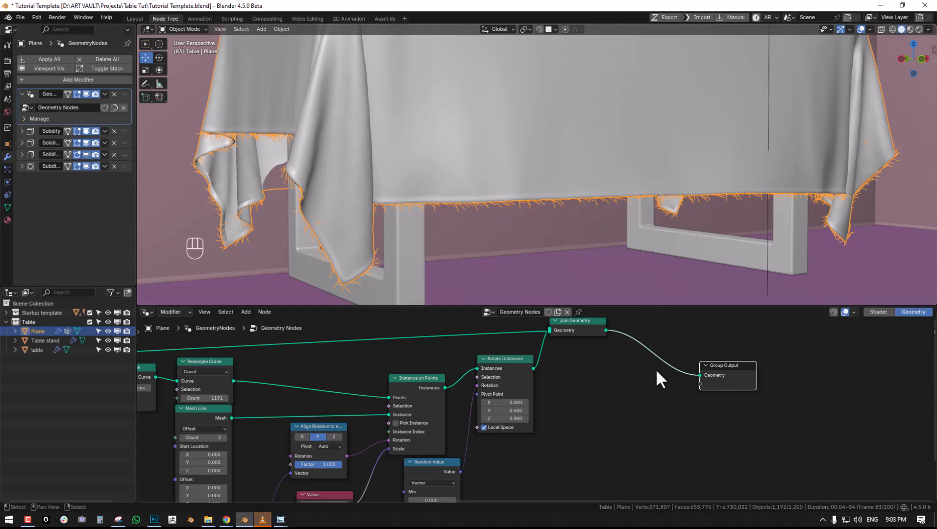
key(shift+a)
mouse_move(607, 482)
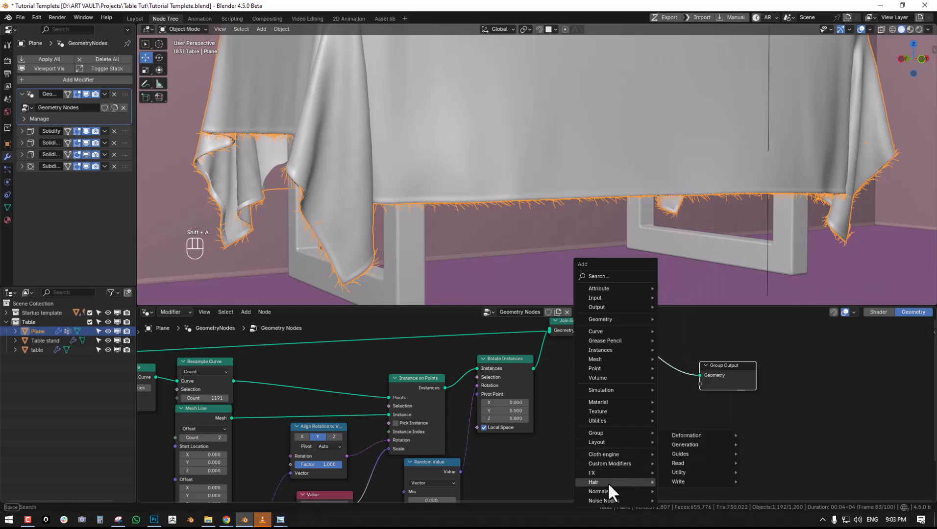
mouse_move(709, 435)
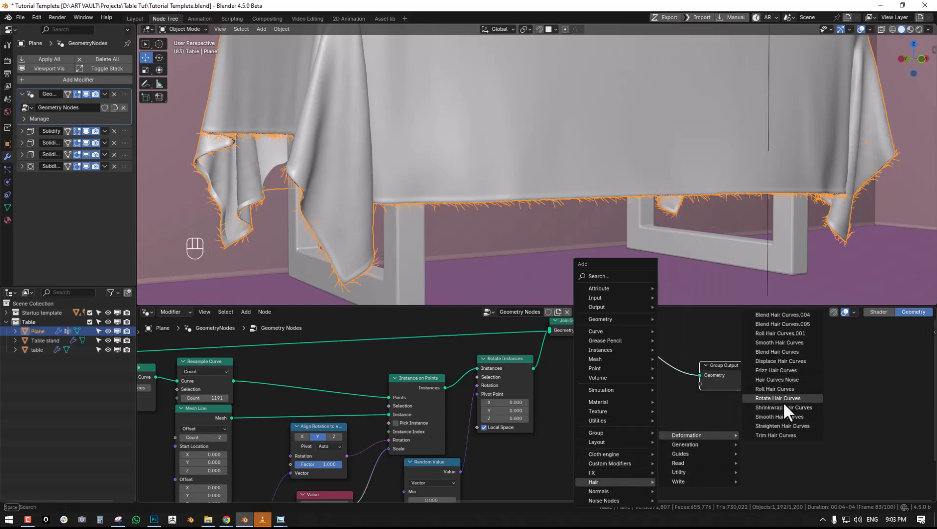
click(775, 370)
click(671, 349)
middle_drag(697, 359, 633, 373)
scroll(632, 374, up, 1)
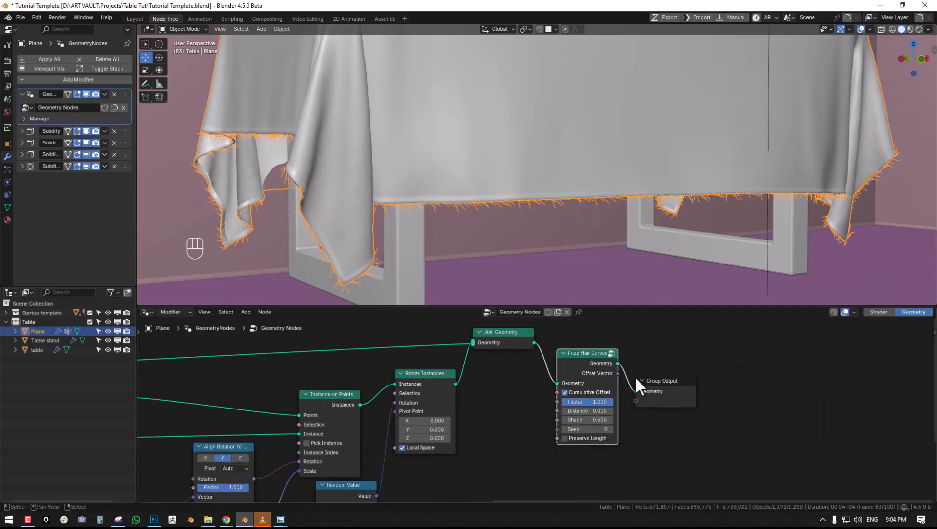
- Move the Frizz Hair Curves node between Rotate Instances and Join Geometry and space out the neighbouring nodes
alt+drag(594, 364, 491, 371)
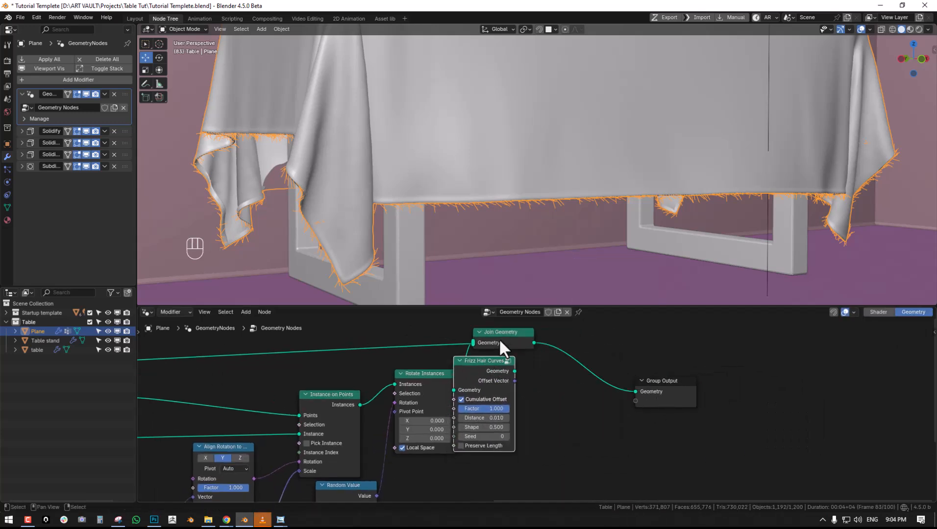
right_drag(538, 323, 538, 324)
right_drag(531, 332, 616, 319)
right_drag(488, 361, 558, 376)
middle_drag(484, 369, 561, 334)
- Insert a Mesh to Curve node between Rotate Instances and Frizz Hair Curves
key(shift+a)
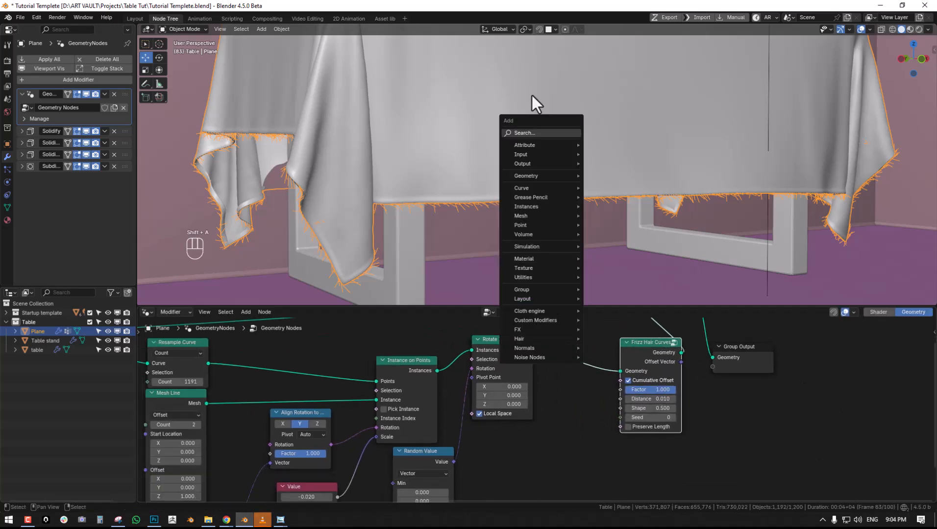
click(531, 135)
text(re)
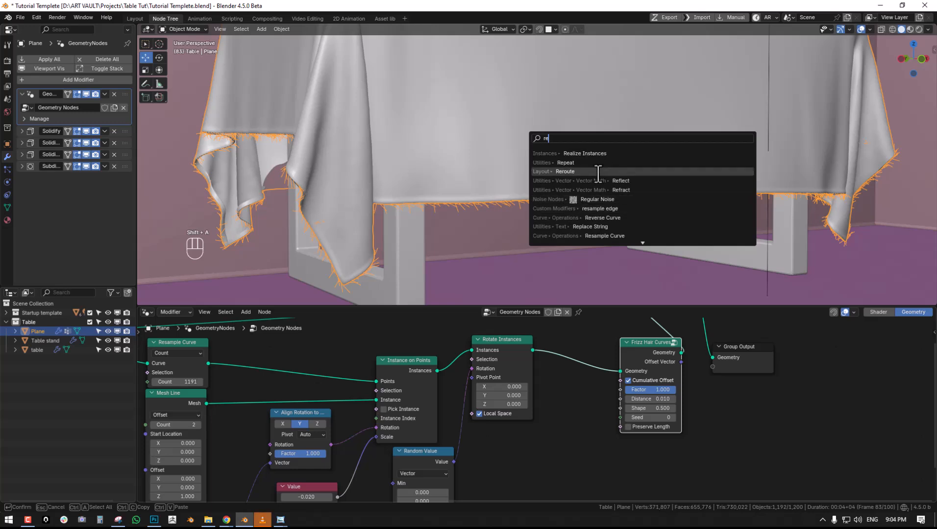
key(BackSpace)
key(BackSpace)
text(mesh cur)
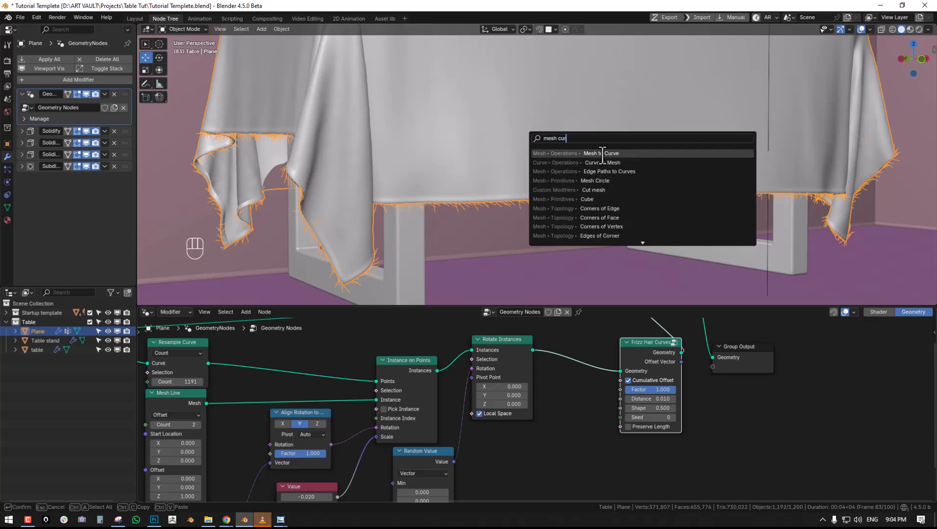
key(Return)
click(559, 364)
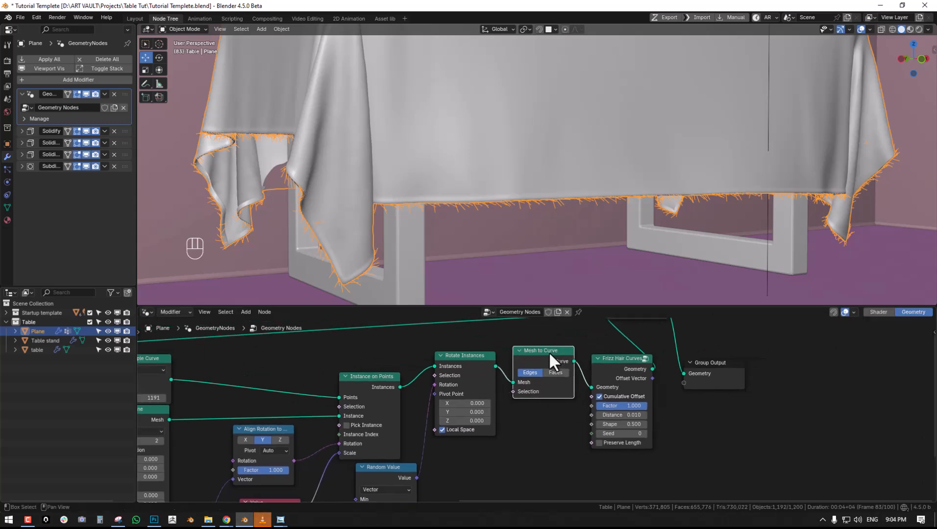
- Insert a Realize Instances node between Mesh to Curve and Frizz Hair Curves
key(shift+a)
click(537, 273)
text(realize)
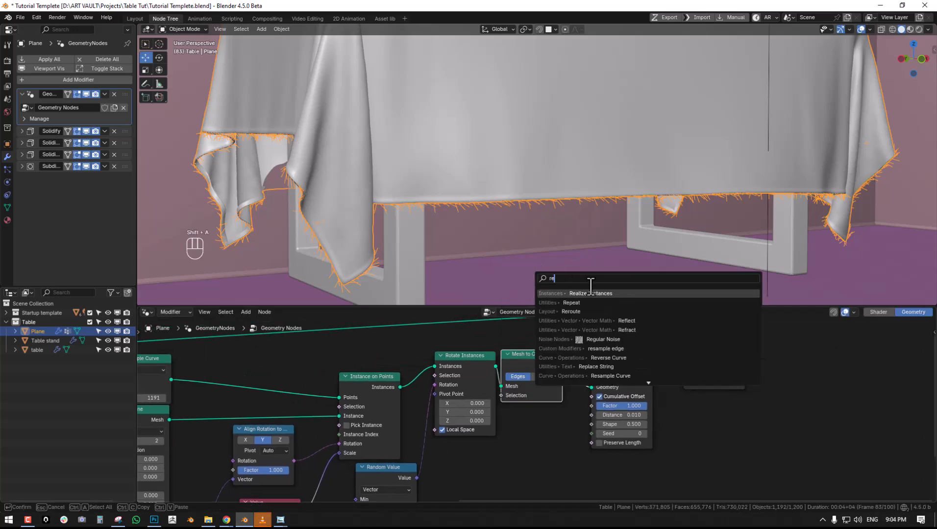
key(Return)
click(554, 360)
- Set the Distance of Frizz Hair Curves to 0.120 while checking the threads along the border
middle_drag(559, 274, 640, 319)
middle_drag(616, 373, 605, 368)
middle_drag(571, 202, 599, 213)
drag(678, 411, 685, 390)
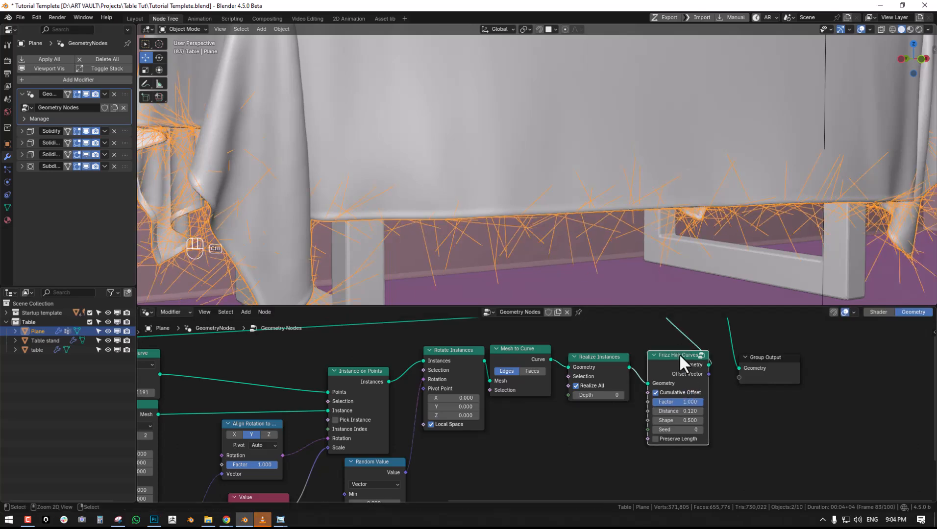
key(ctrl+z)
- Insert a Subdivide Curve node between Realize Instances and Frizz Hair Curves and set its Cuts to 3
middle_drag(661, 376, 687, 414)
drag(697, 422, 848, 413)
drag(625, 352, 732, 345)
drag(615, 420, 679, 403)
middle_drag(617, 412, 635, 376)
key(shift+a)
click(595, 275)
text(sub)
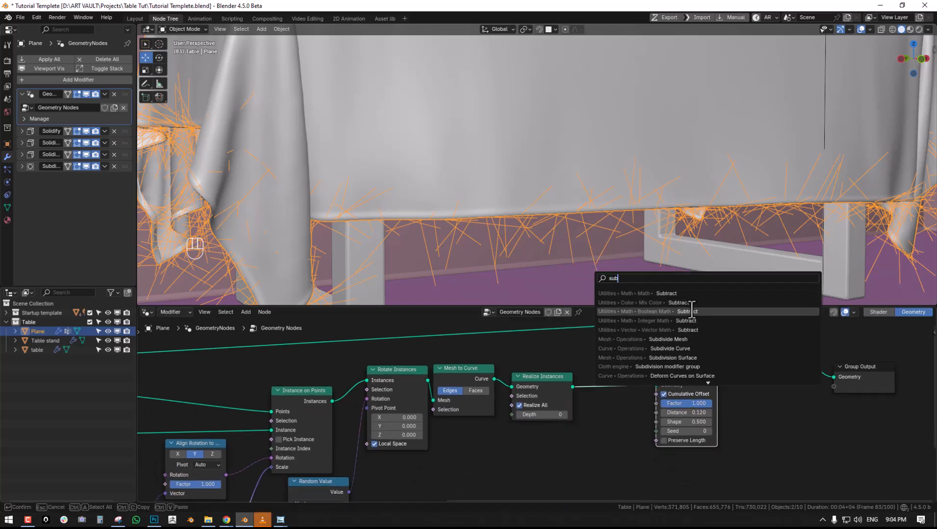
text(di)
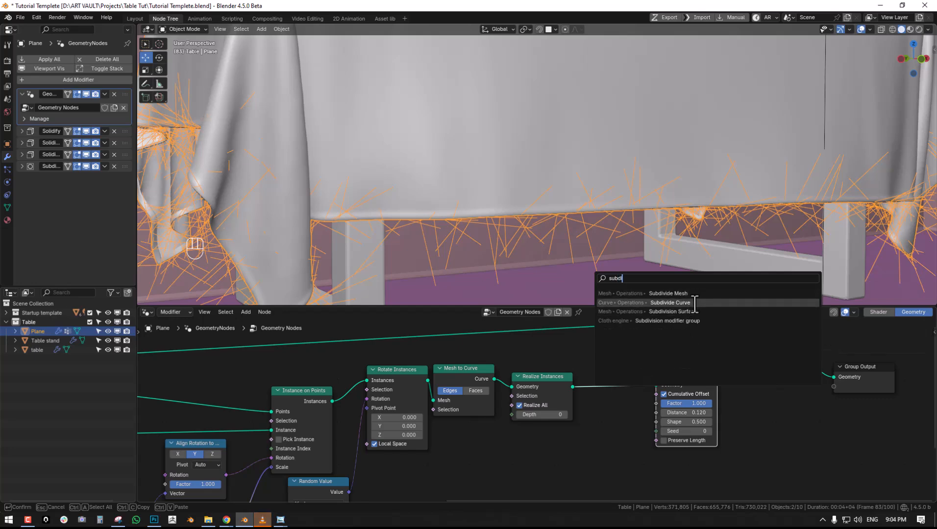
click(694, 303)
click(645, 403)
click(644, 401)
click(644, 401)
- Enable Preserve Length on Frizz Hair Curves and set its Factor to 0.044
middle_drag(584, 206, 597, 205)
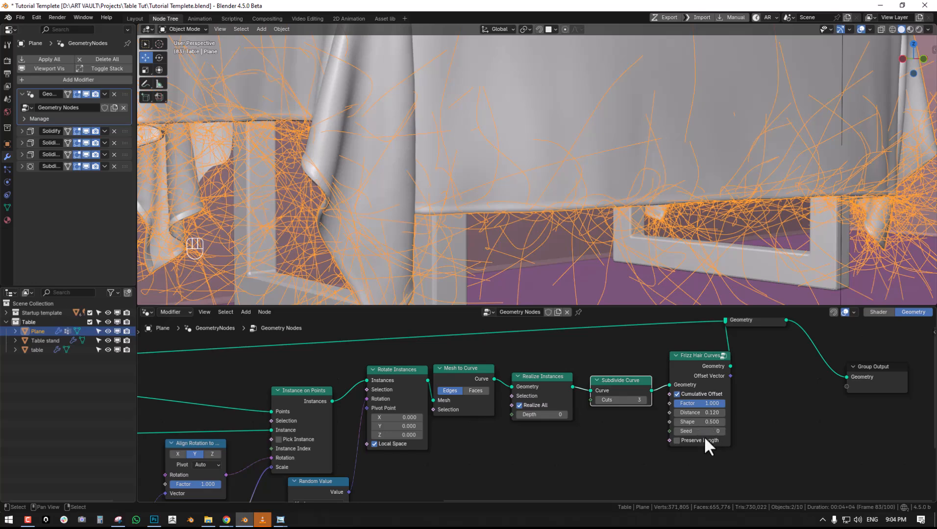
click(703, 440)
middle_drag(456, 195, 472, 175)
key(alt+a)
drag(708, 403, 677, 403)
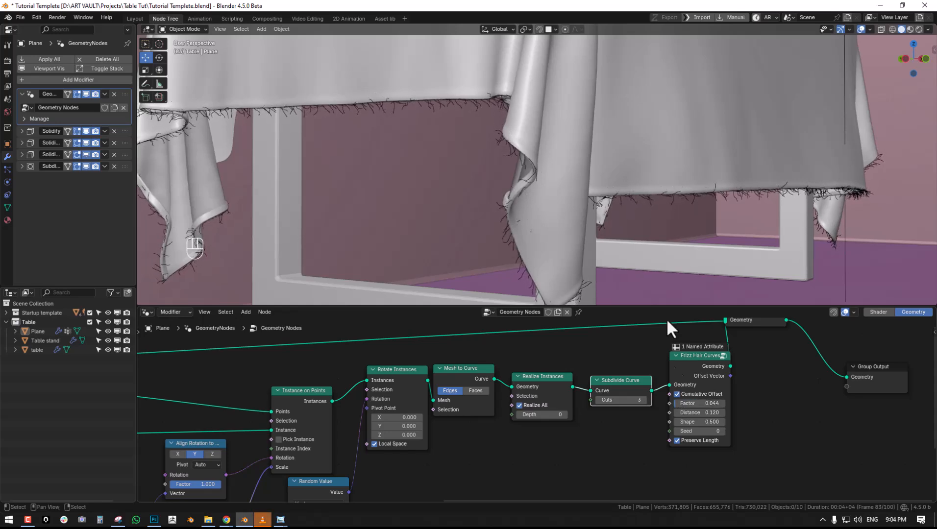
- Try to slide a vertex on the cloth's lower border in Edit Mode
scroll(652, 178, down, 4)
mouse_move(652, 178)
middle_down()
mouse_move(560, 188)
mouse_move(691, 191)
mouse_move(572, 199)
mouse_move(636, 156)
middle_up()
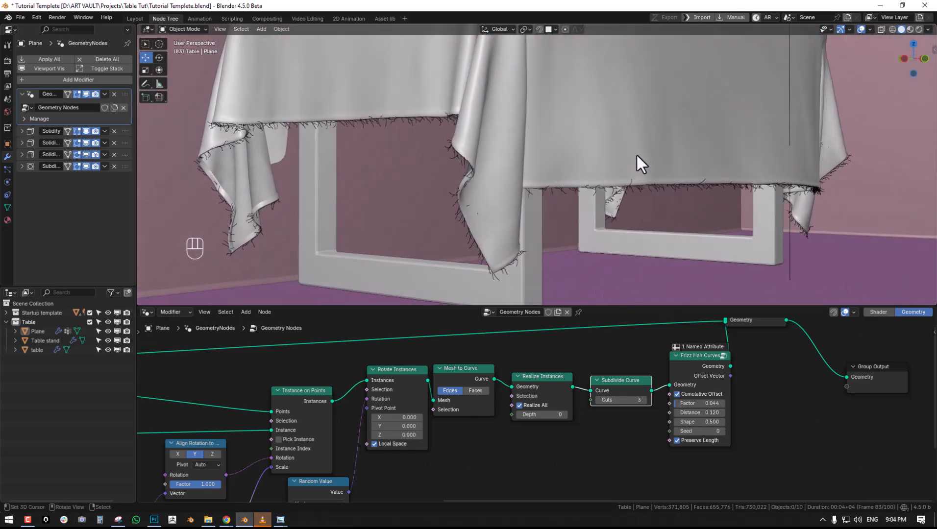
click(643, 192)
key(Tab)
key(alt+a)
scroll(592, 180, up, 2)
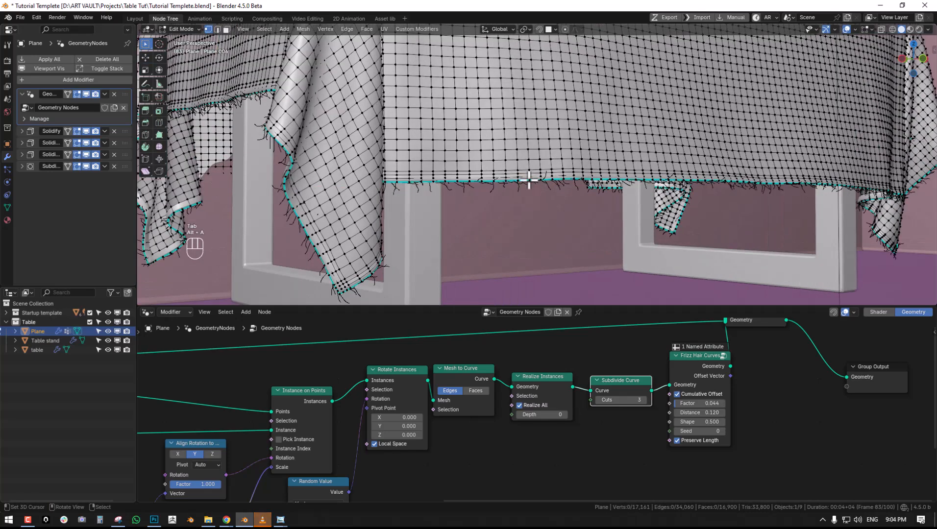
key(g)
key(g)
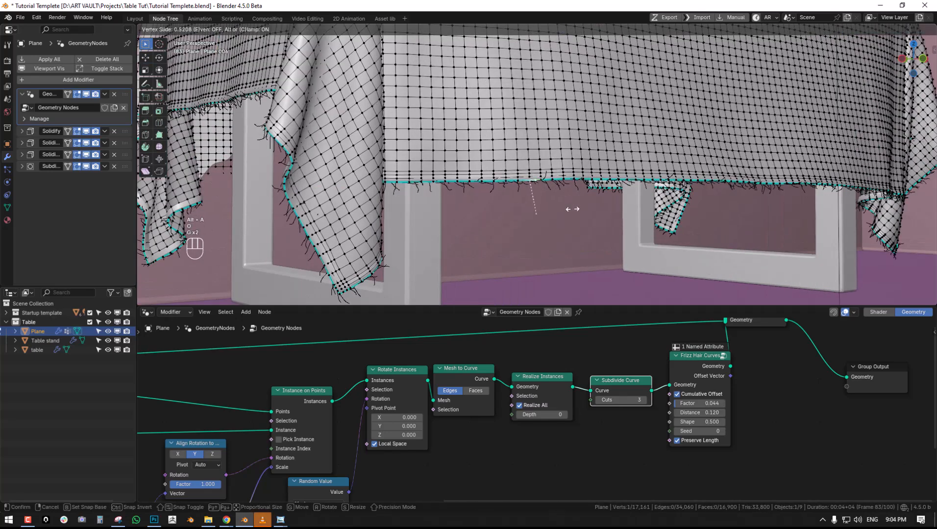
click(581, 199)
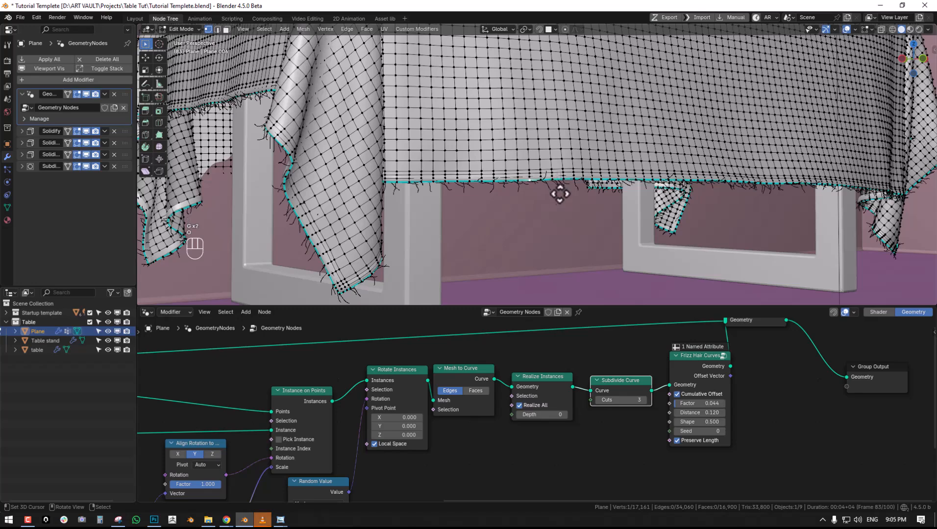
- Try to move the border vertex with proportional editing to test how the fringe follows, and return to Object Mode
key(g)
right_click(568, 214)
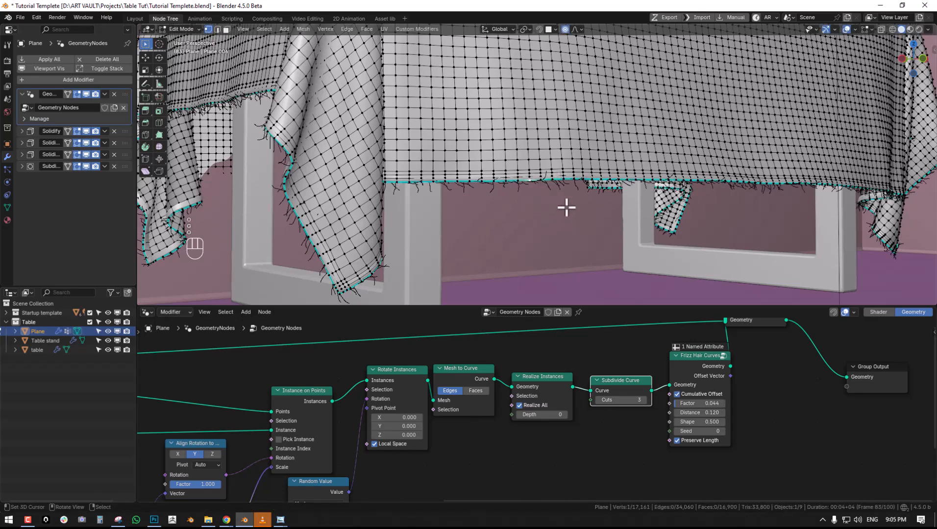
key(g)
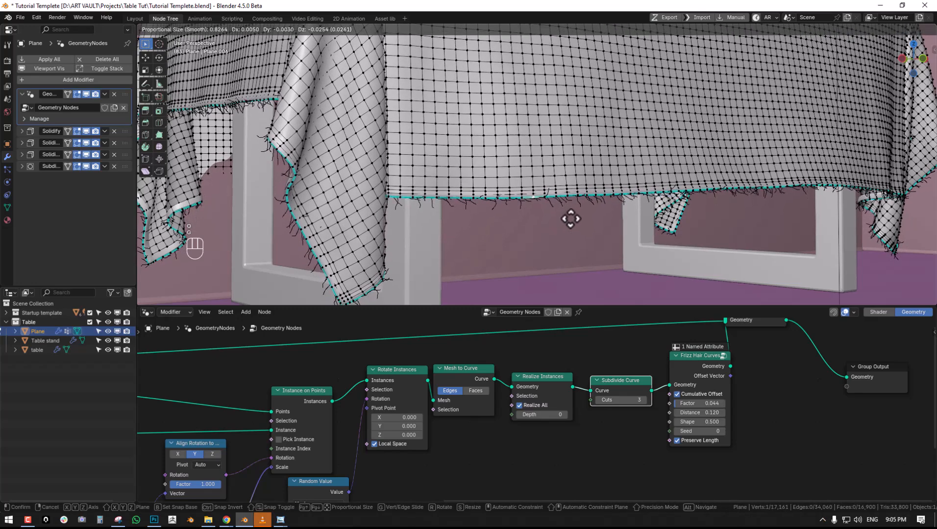
scroll(567, 219, up, 5)
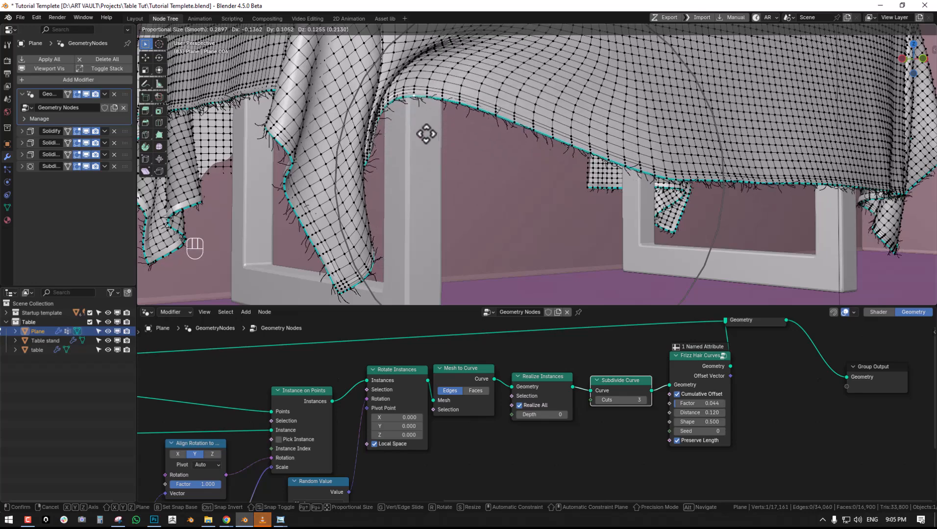
click(603, 192)
key(Tab)
key(alt+a)
- Move Join Geometry and Group Output away from Frizz Hair Curves to make room, and save the file
middle_drag(603, 190, 574, 194)
scroll(574, 190, down, 2)
middle_drag(706, 364, 554, 391)
scroll(570, 391, up, 2)
right_drag(780, 407, 799, 403)
drag(799, 404, 880, 384)
drag(597, 335, 754, 338)
middle_drag(498, 207, 502, 207)
key(ctrl+s)
- Insert a Curve to Mesh node between Frizz Hair Curves and Join Geometry
scroll(626, 360, up, 1)
middle_drag(625, 360, 557, 410)
scroll(558, 407, down, 1)
key(shift+a)
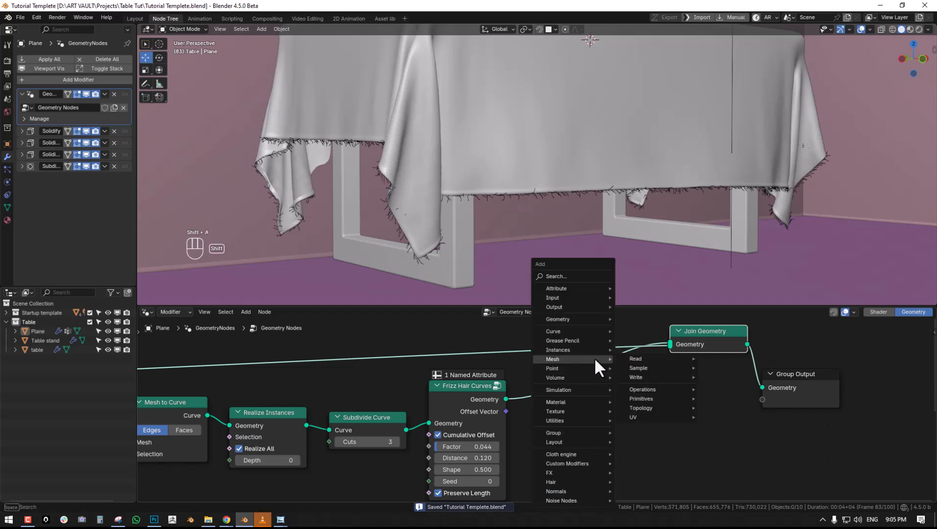
click(566, 278)
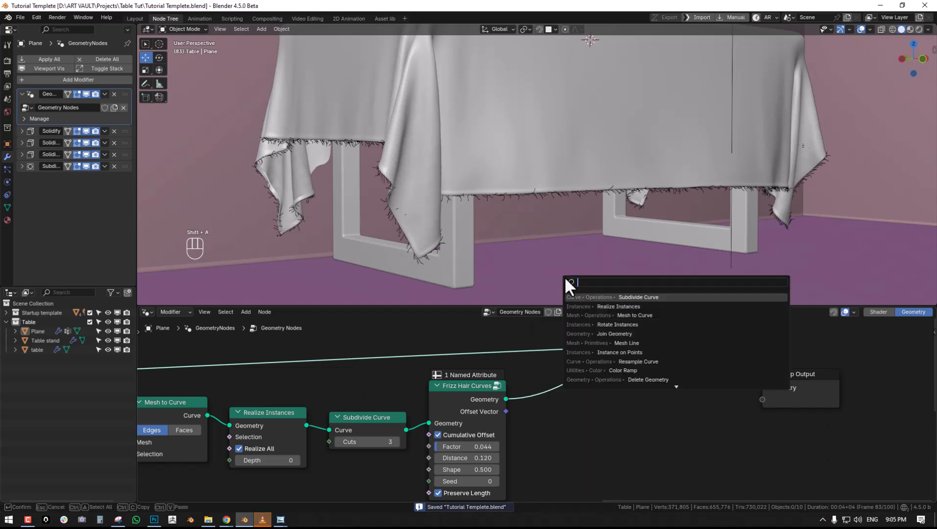
text(curve t)
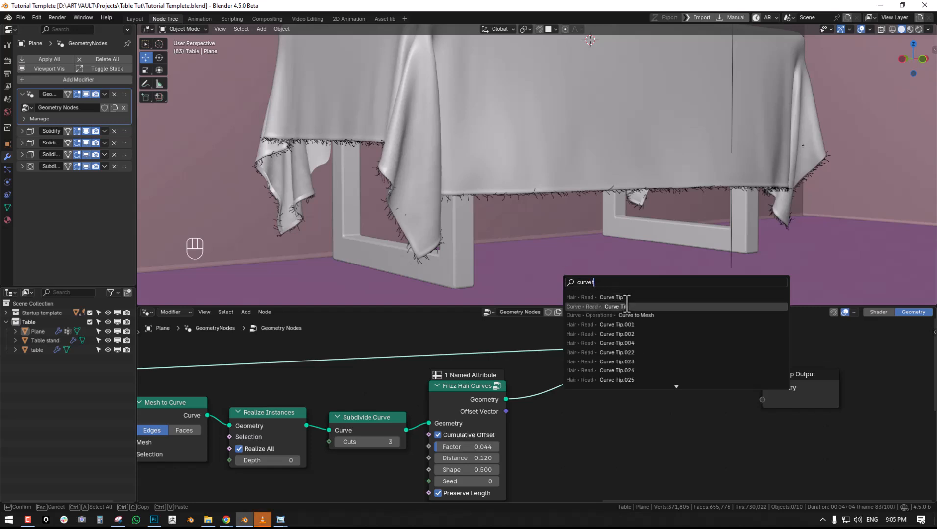
click(642, 315)
click(593, 375)
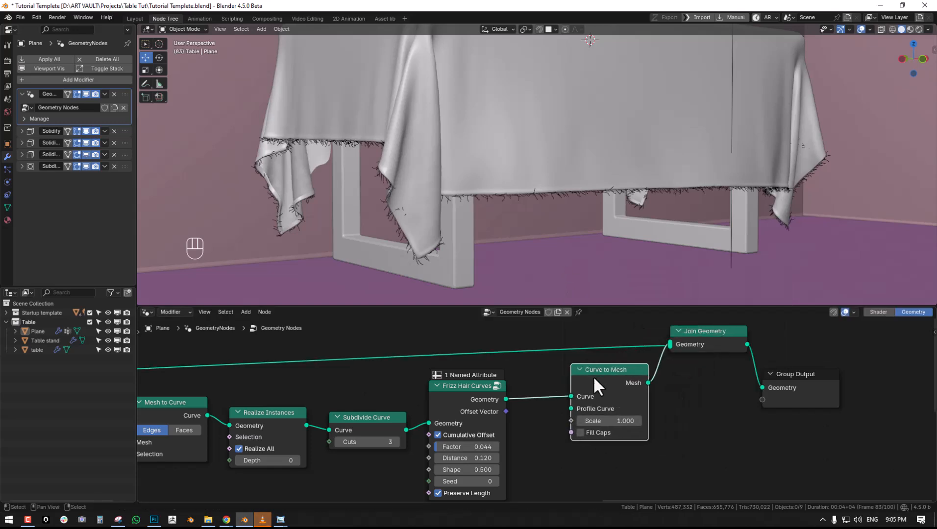
- Add a Curve Circle node as the Profile Curve of Curve to Mesh
middle_drag(600, 369, 639, 364)
drag(507, 367, 486, 379)
middle_drag(592, 392, 581, 352)
scroll(588, 352, up, 1)
drag(607, 348, 565, 400)
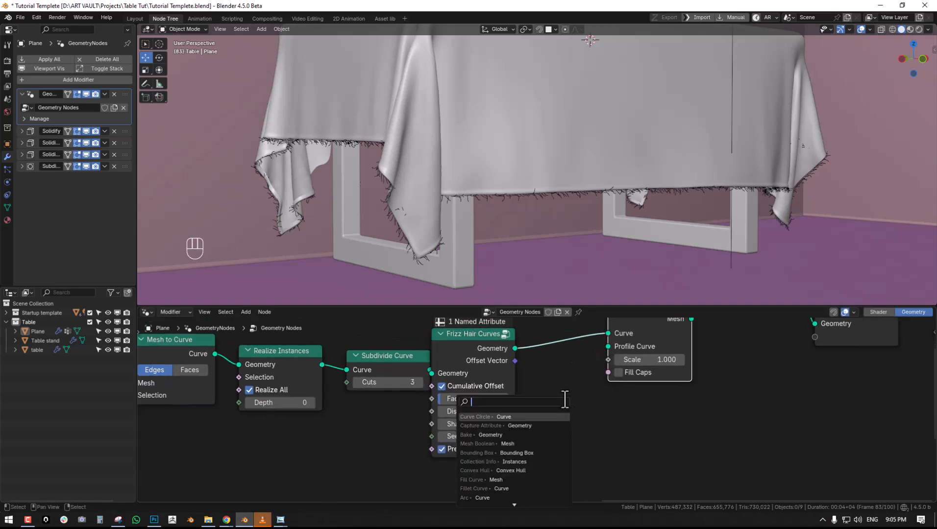
text(circle)
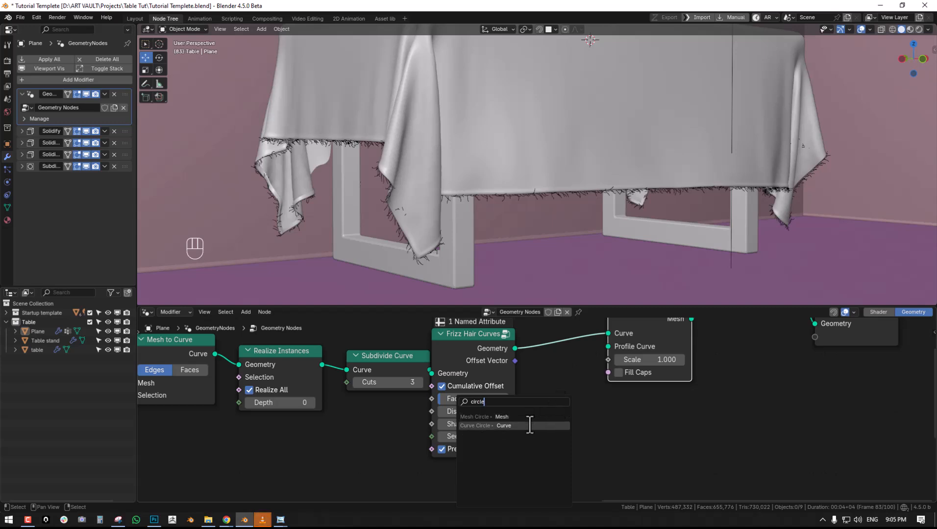
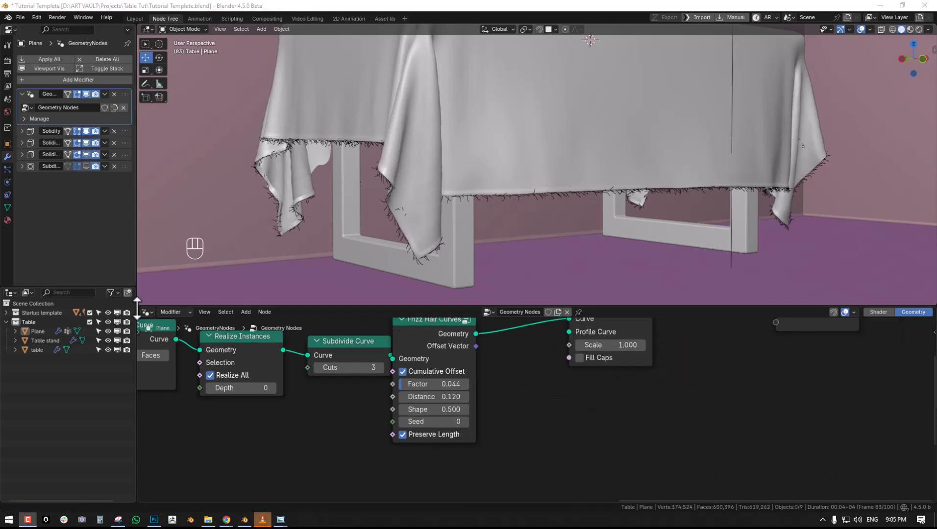
- Save the file
middle_drag(531, 392, 503, 360)
key(ctrl+s)
key(shift+a)
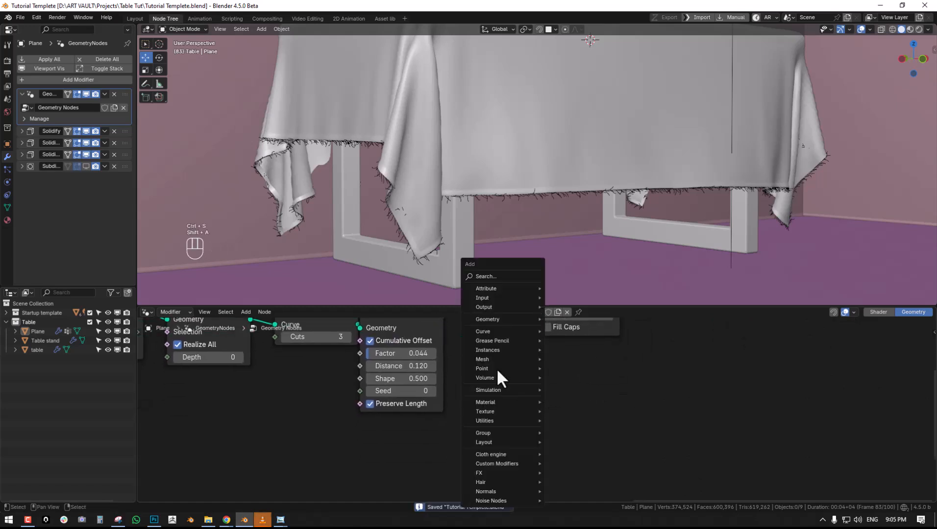
click(485, 276)
text(cur)
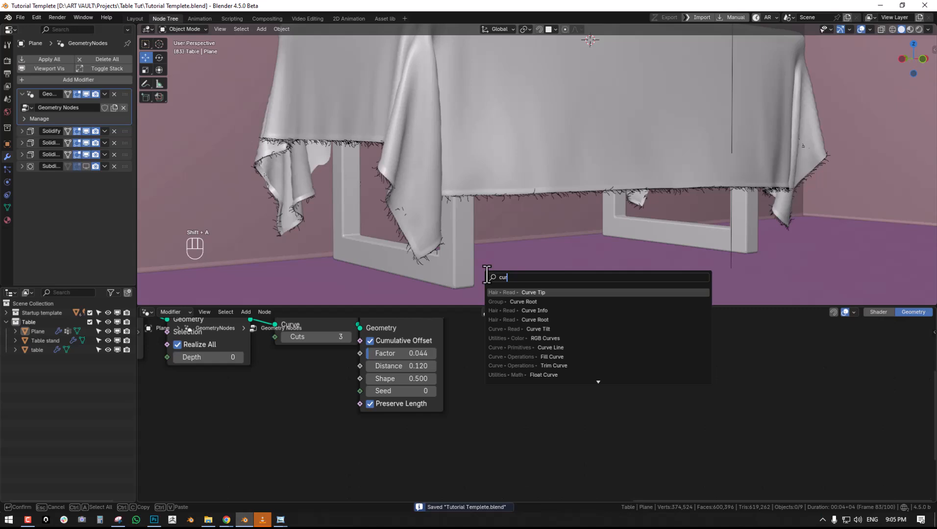
text(ve tto)
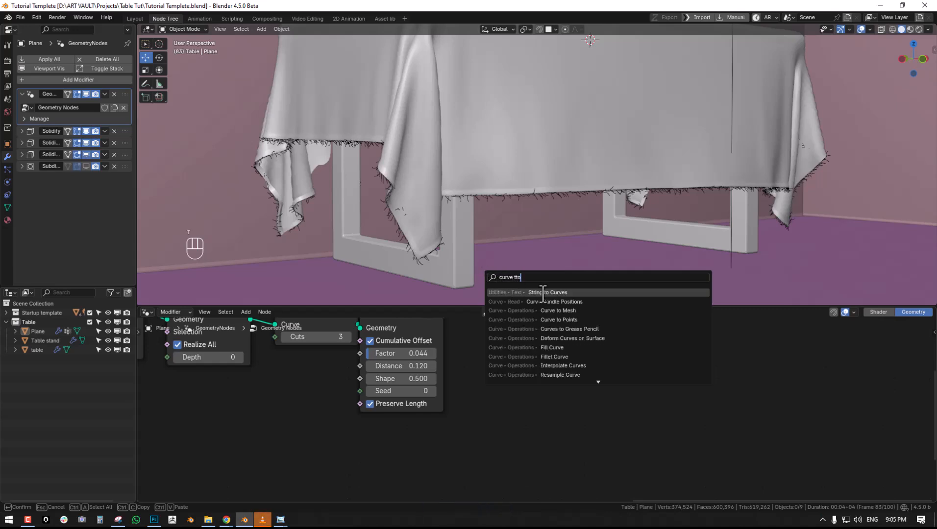
key(BackSpace)
key(BackSpace)
text(o)
click(558, 292)
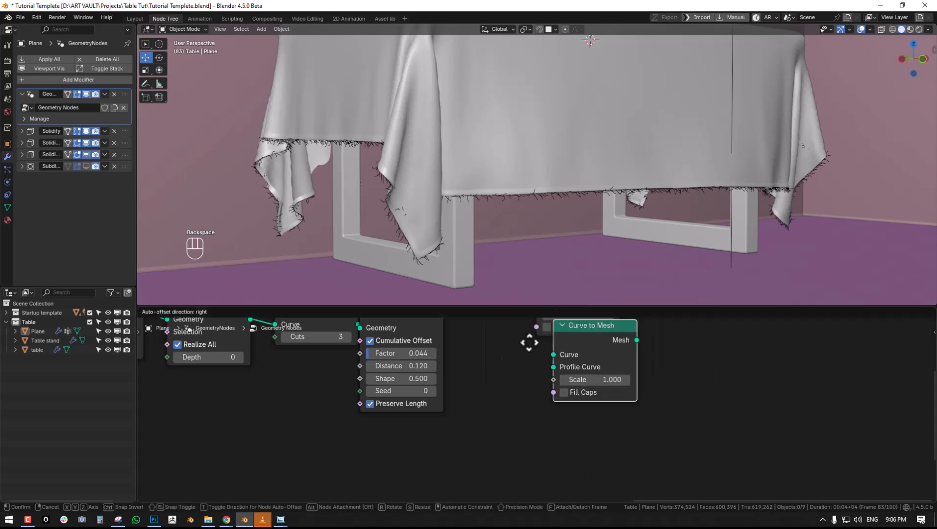
click(482, 364)
middle_drag(551, 388, 577, 405)
key(x)
- Add a Curve Circle node below Curve to Mesh and set its Resolution to 3
key(shift+a)
click(549, 274)
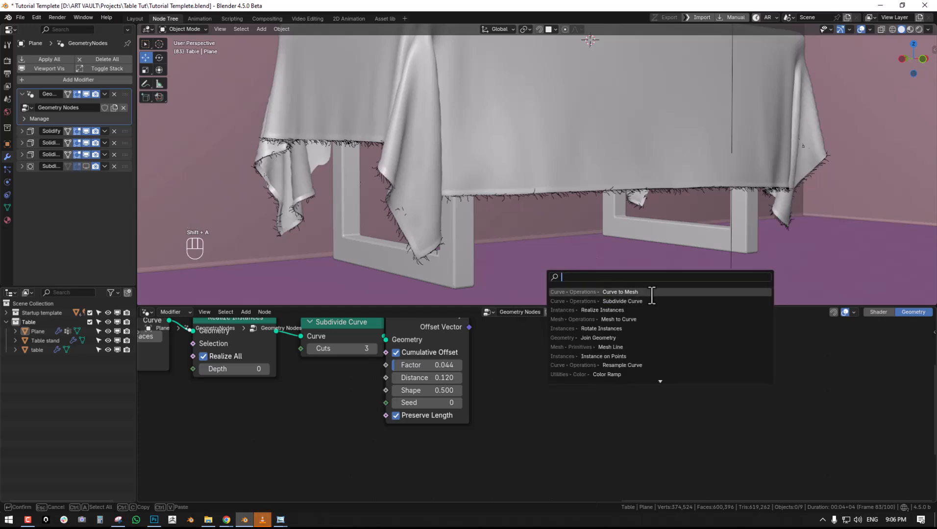
text(circl)
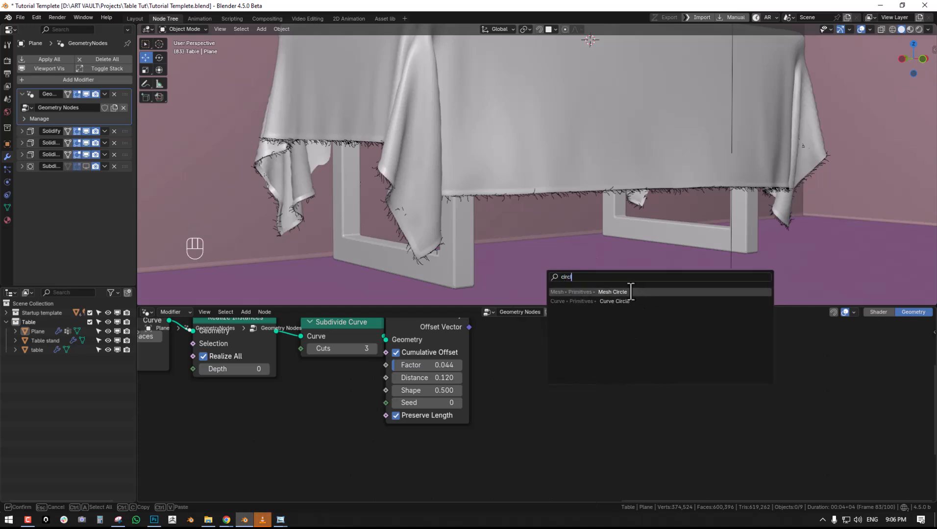
click(615, 300)
click(553, 435)
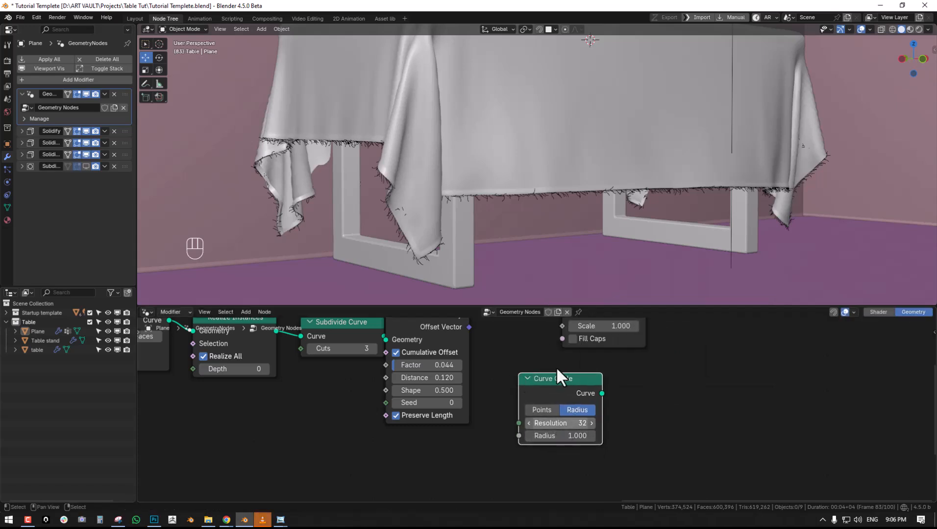
click(562, 422)
text(2)
key(Return)
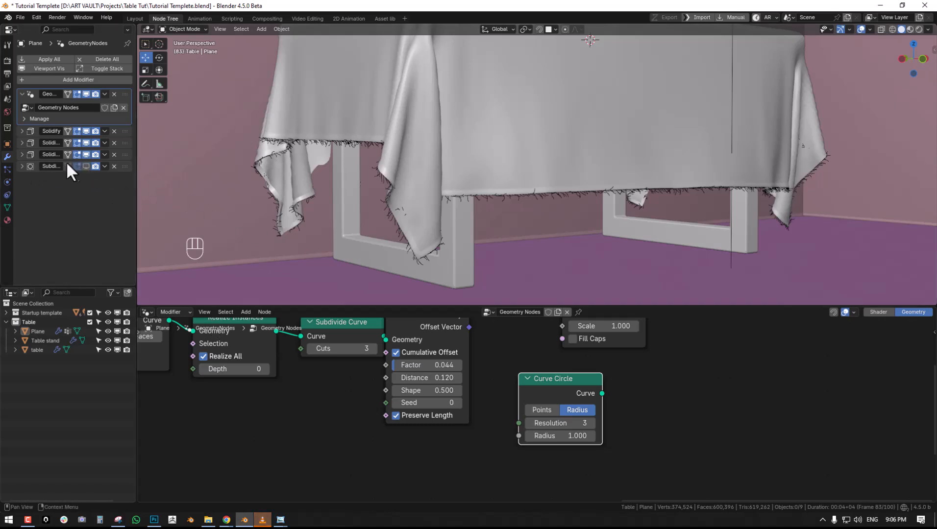
- Set the Curve Circle's Resolution to 1 and connect its Curve output to the Profile Curve of Curve to Mesh
middle_drag(665, 425, 558, 453)
middle_drag(545, 368, 634, 356)
drag(581, 420, 528, 452)
middle_drag(584, 425, 574, 450)
drag(563, 449, 565, 427)
drag(559, 371, 558, 372)
middle_drag(601, 415, 617, 358)
- Thin the threads by reducing the Curve to Mesh Scale to 0.001 and then slightly lower, and enable Fill Caps
shift+drag(617, 342, 503, 341)
scroll(637, 346, up, 1)
double_click(647, 339)
key(Return)
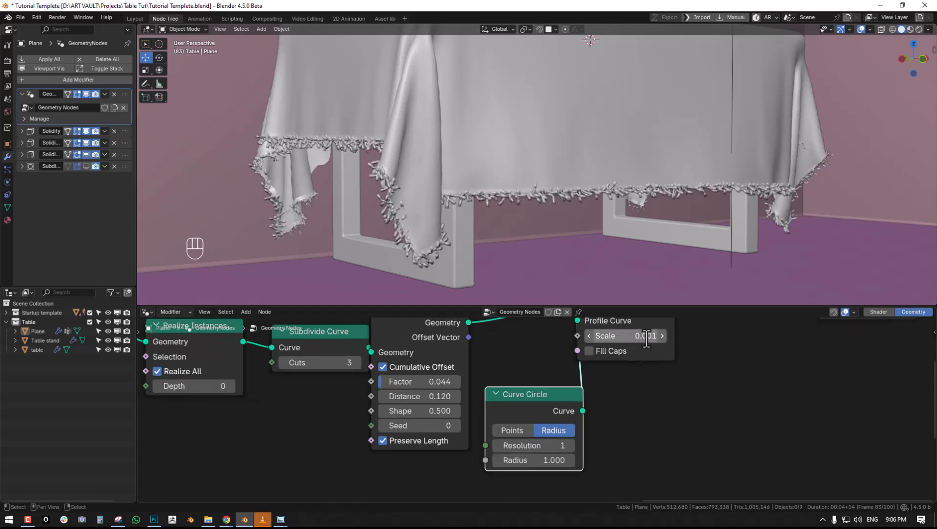
scroll(543, 228, up, 3)
mouse_move(632, 337)
shift+mouse_down()
mouse_move(647, 336)
mouse_move(632, 336)
shift+mouse_up()
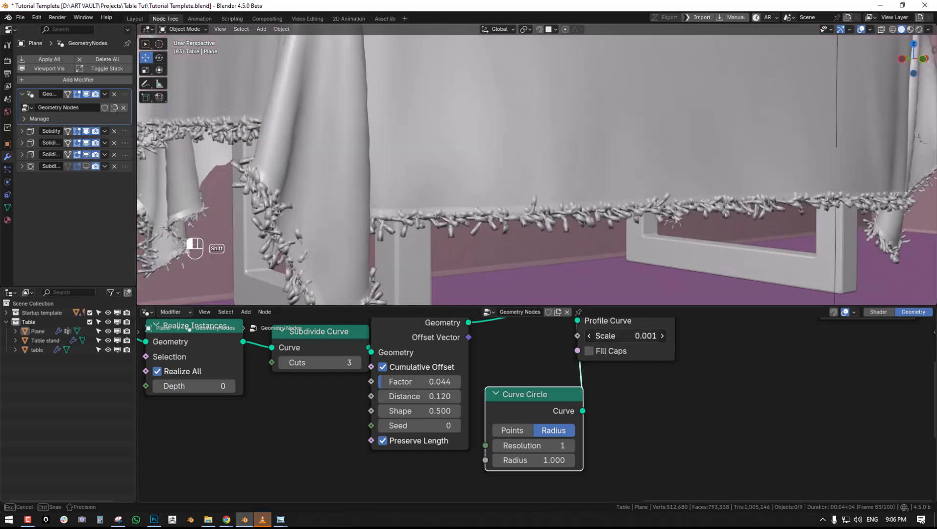
middle_drag(465, 240, 492, 245)
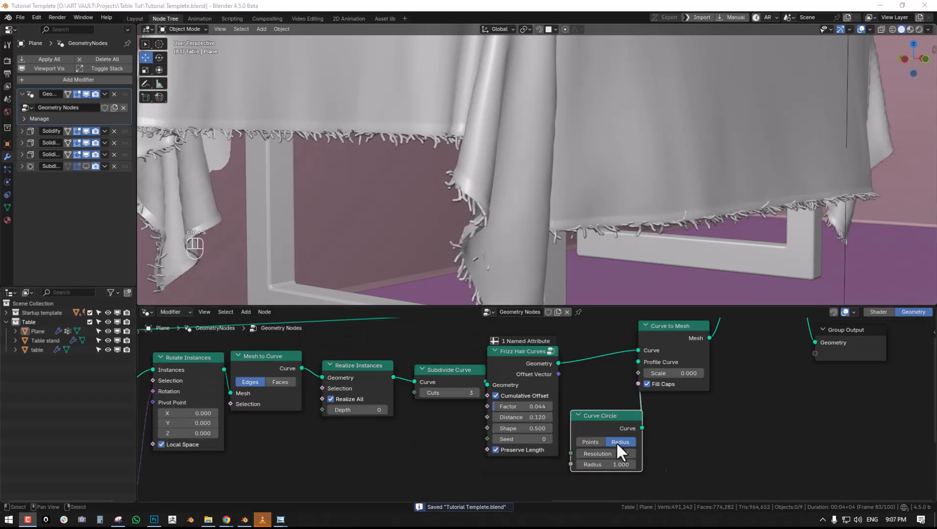
- Try turning off Realize All in Realize Instances and raising the Curve to Mesh Scale to 0.040
scroll(632, 445, up, 4)
click(648, 377)
key(Escape)
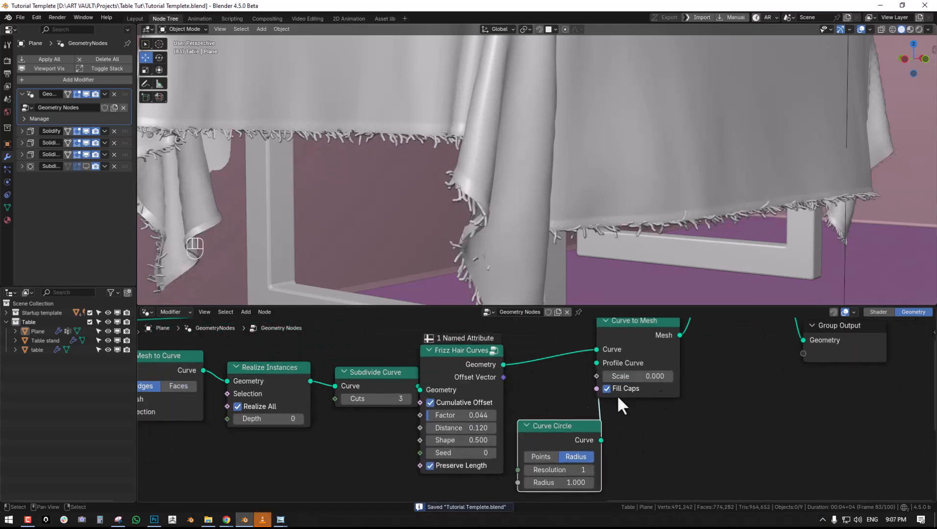
ctrl+scroll(373, 405, left, 4)
click(329, 407)
mouse_move(715, 376)
mouse_down()
mouse_move(734, 376)
mouse_move(727, 376)
mouse_up()
middle_drag(492, 387, 554, 395)
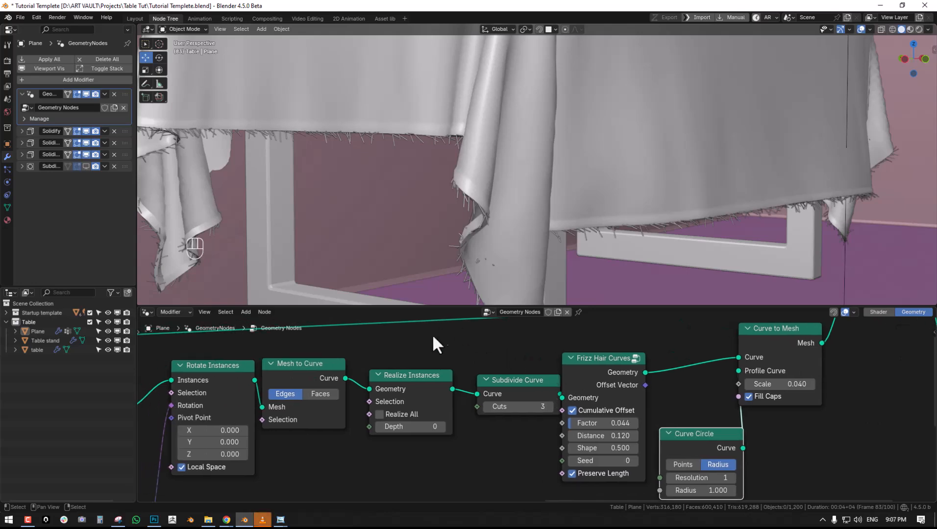
- Turn Realize All back on and examine the thick threads along the cloth border
click(380, 414)
middle_drag(398, 419, 455, 401)
scroll(455, 401, up, 1)
middle_drag(683, 227, 661, 233)
scroll(500, 388, down, 1)
middle_drag(625, 416, 576, 411)
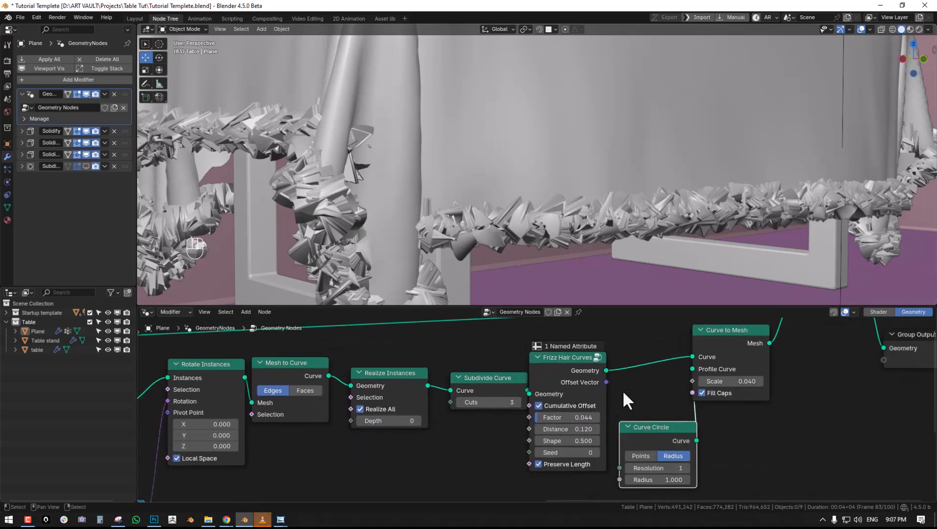
- Space out the nodes around Realize Instances and try a Depth of 3 on it
middle_drag(465, 398, 555, 390)
drag(483, 374, 479, 375)
drag(672, 364, 733, 358)
drag(583, 384, 640, 378)
drag(494, 376, 489, 373)
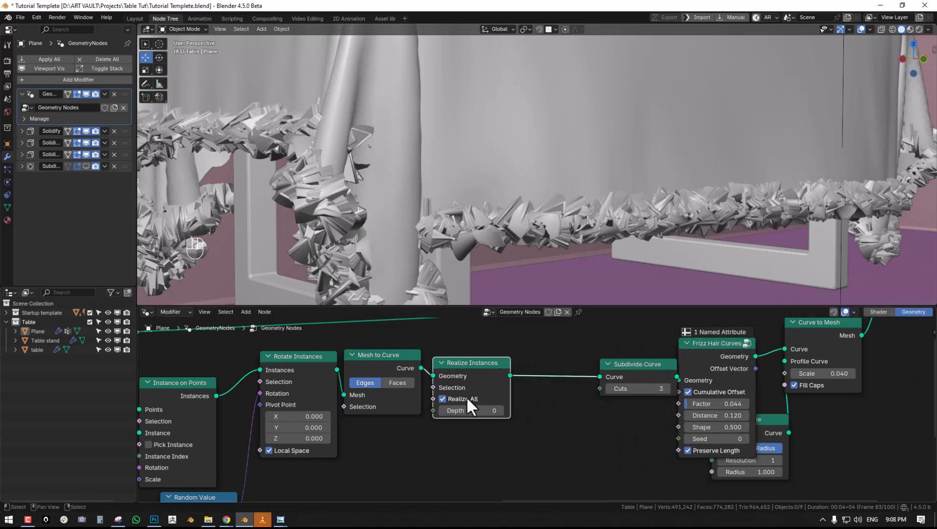
drag(468, 411, 492, 410)
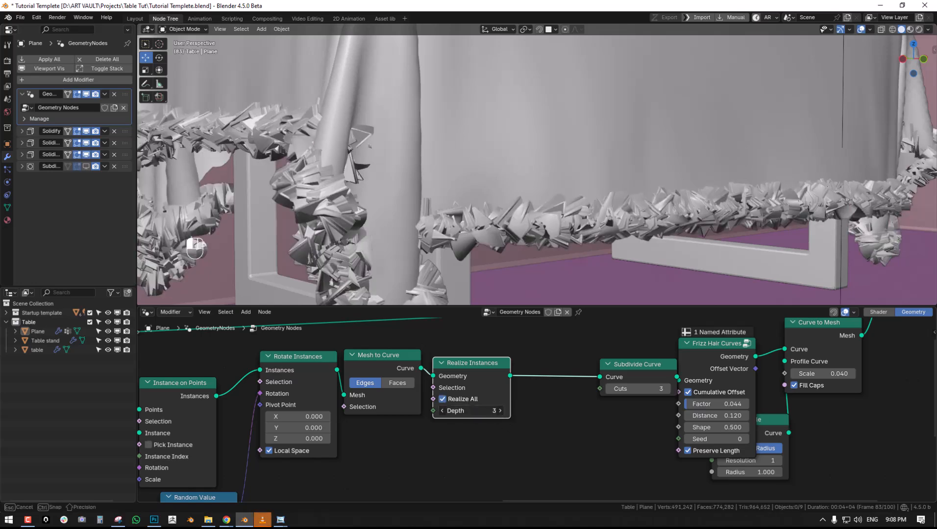
drag(435, 412, 437, 411)
- Delete the Realize Instances, Subdivide Curve and Frizz Hair Curves nodes while keeping Mesh to Curve linked to Curve to Mesh
key(ctrl+x)
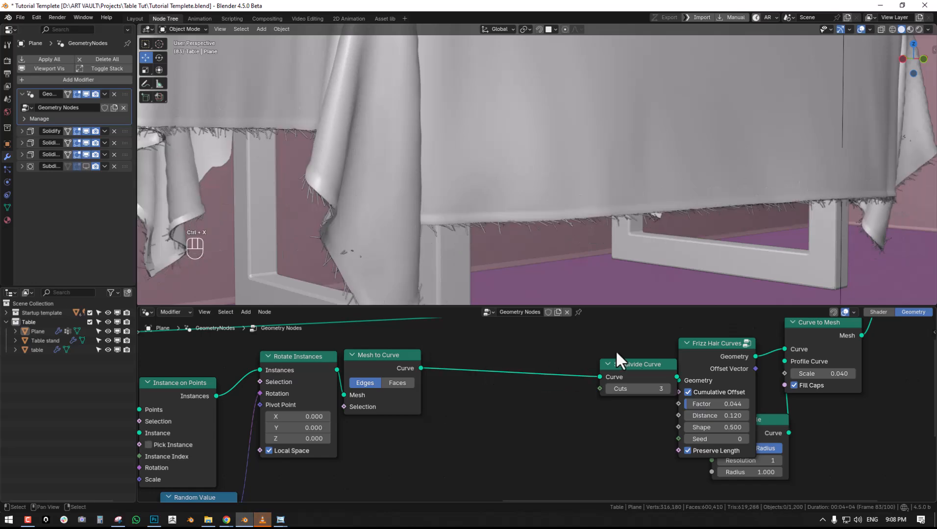
right_click(624, 369)
key(ctrl+x)
right_drag(695, 359, 567, 354)
key(ctrl+x)
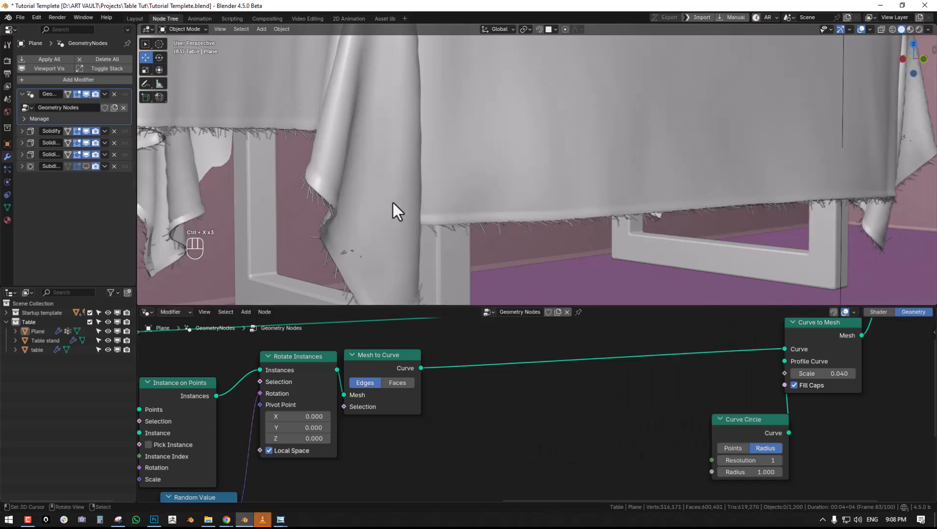
- Move Curve Circle and Curve to Mesh closer to Mesh to Curve, and set the Curve to Mesh Scale to 0.010
middle_drag(392, 202, 415, 216)
right_drag(738, 422, 542, 419)
right_drag(833, 342, 641, 370)
double_click(641, 401)
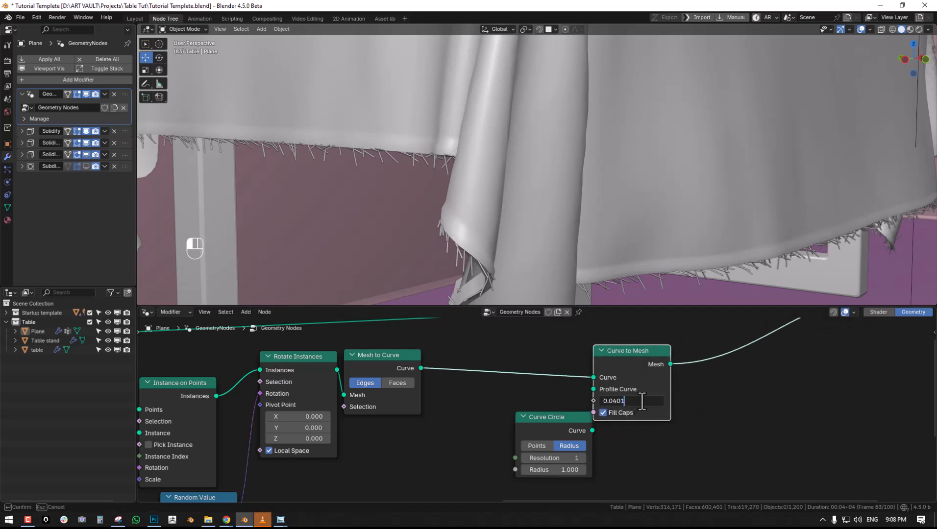
key(Return)
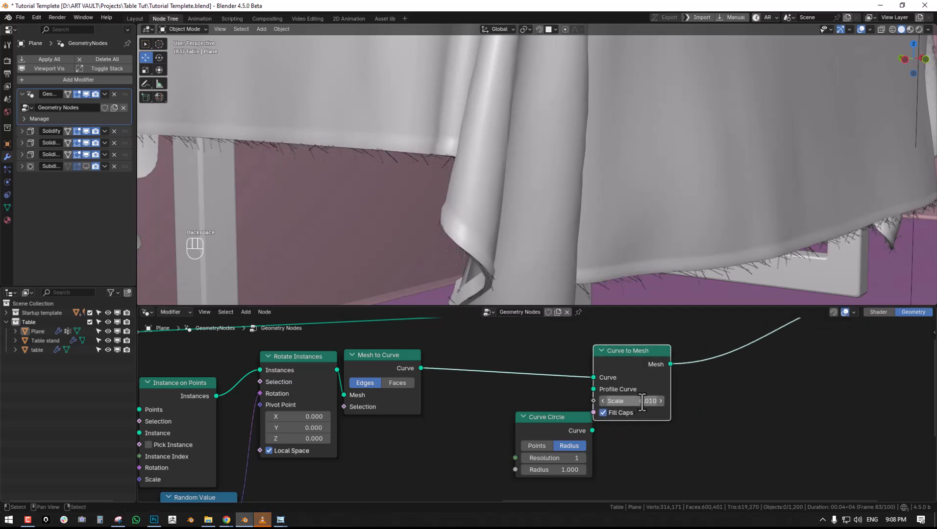
- Rearrange the Curve Circle, Mesh to Curve and Rotate Instances nodes to leave room between them
middle_drag(432, 216, 477, 247)
drag(521, 431, 519, 431)
right_drag(519, 431, 403, 436)
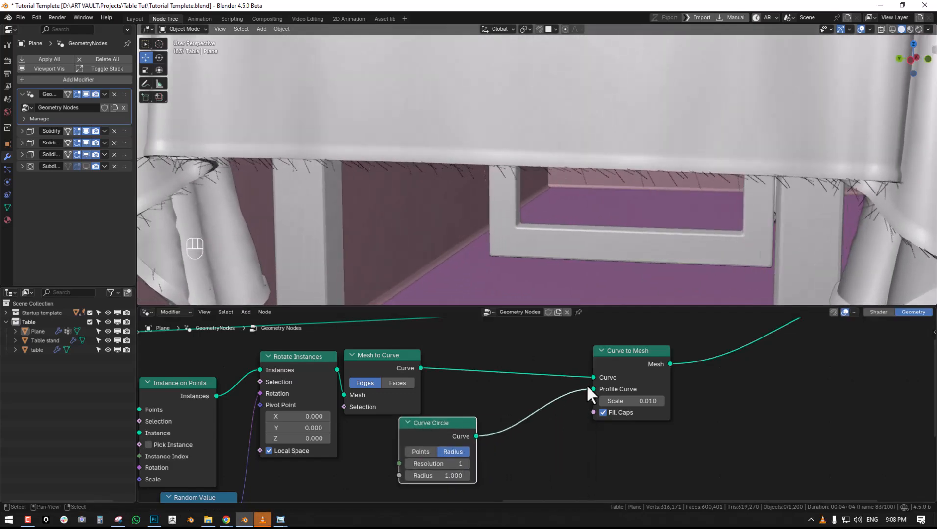
scroll(540, 398, down, 2)
middle_drag(413, 427, 529, 406)
middle_drag(453, 419, 523, 424)
middle_drag(571, 394, 519, 420)
right_drag(545, 357, 546, 359)
drag(545, 358, 584, 360)
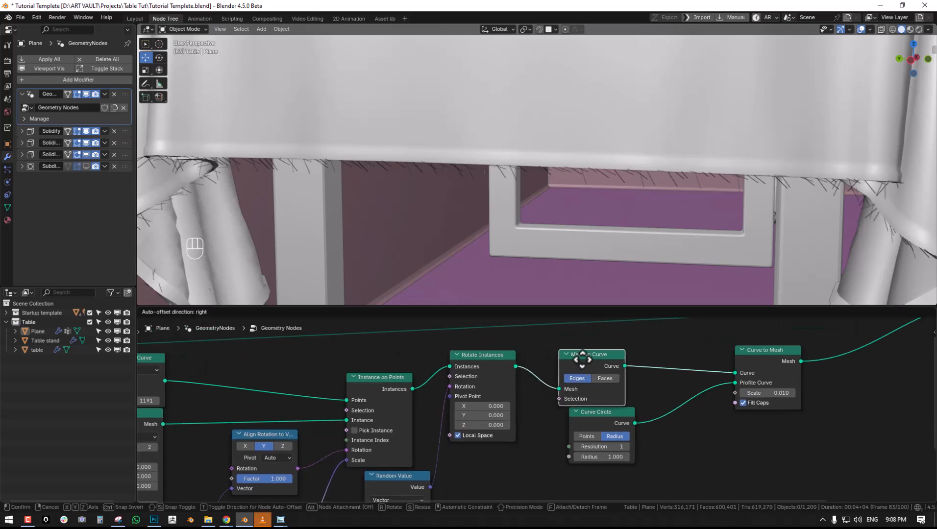
drag(604, 419, 670, 418)
drag(575, 358, 606, 359)
drag(475, 361, 509, 364)
middle_drag(452, 416, 511, 392)
- Make the fringe denser by raising the Resample Curve Count to 3039, and check it along the border
scroll(510, 392, down, 2)
drag(238, 377, 343, 378)
scroll(550, 172, down, 4)
middle_drag(612, 224, 585, 223)
scroll(585, 222, up, 6)
mouse_move(513, 381)
middle_down()
mouse_move(554, 371)
mouse_move(528, 387)
middle_up()
middle_drag(599, 149, 577, 163)
- Insert a Scale Instances node between Rotate Instances and Mesh to Curve
drag(500, 366, 469, 371)
key(shift+a)
click(486, 277)
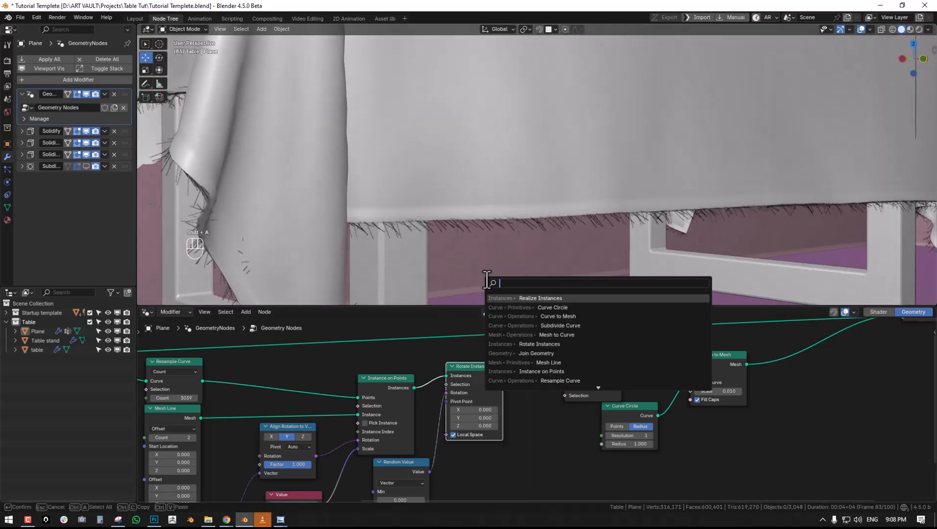
text(scale)
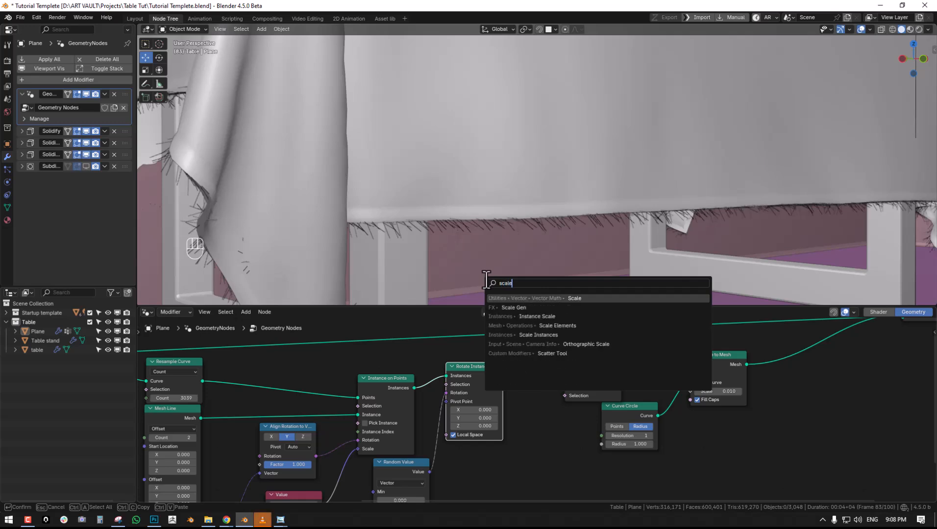
click(569, 336)
click(514, 359)
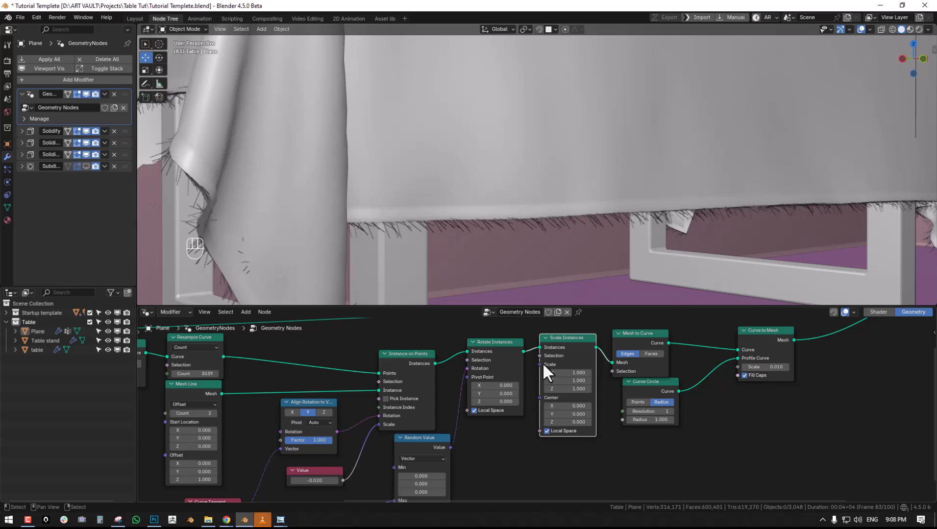
- Duplicate the Random Value node and connect the copy to the Scale input of Scale Instances
drag(540, 364, 530, 375)
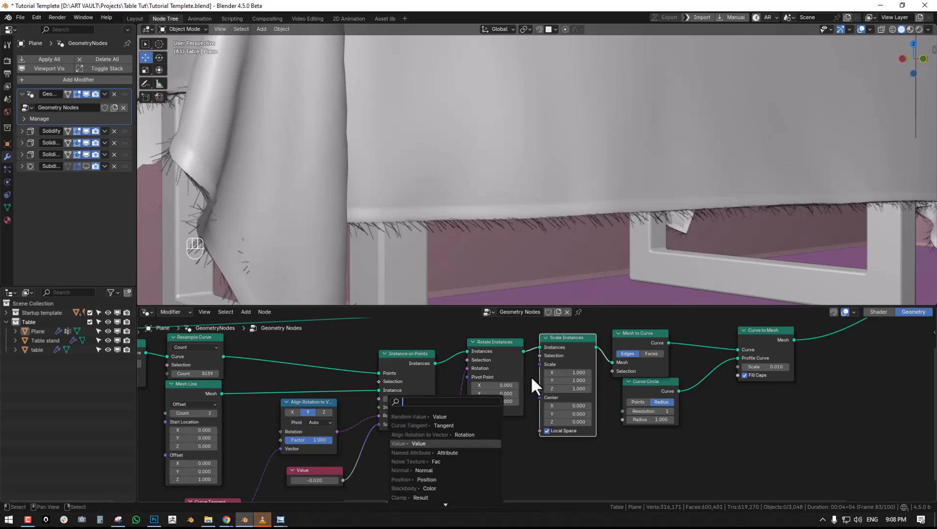
right_click(399, 502)
mouse_move(489, 470)
middle_down()
mouse_move(502, 379)
mouse_move(490, 477)
middle_up()
click(342, 419)
shift+click(426, 352)
key(shift+d)
drag(496, 486, 501, 360)
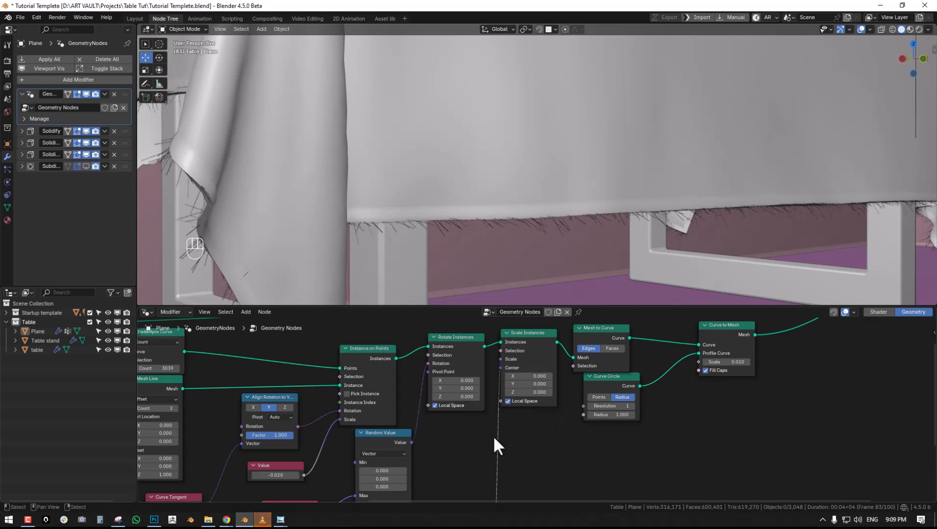
- Set the Value node driving the new Random Value's Max to 1 and fine-tune it to 0.990
middle_drag(492, 426, 528, 355)
middle_drag(434, 489, 452, 444)
click(444, 449)
text(1)
key(Return)
scroll(460, 447, up, 2)
mouse_move(421, 459)
shift+mouse_down()
mouse_move(407, 459)
mouse_move(431, 459)
mouse_move(421, 460)
shift+mouse_up()
middle_drag(457, 419, 433, 483)
middle_drag(530, 365, 609, 342)
scroll(607, 343, down, 2)
- Duplicate that Value node, connect the copy to the new Random Value's Min, and lower it to 0.540
click(487, 470)
key(shift+d)
click(484, 426)
drag(512, 442, 548, 424)
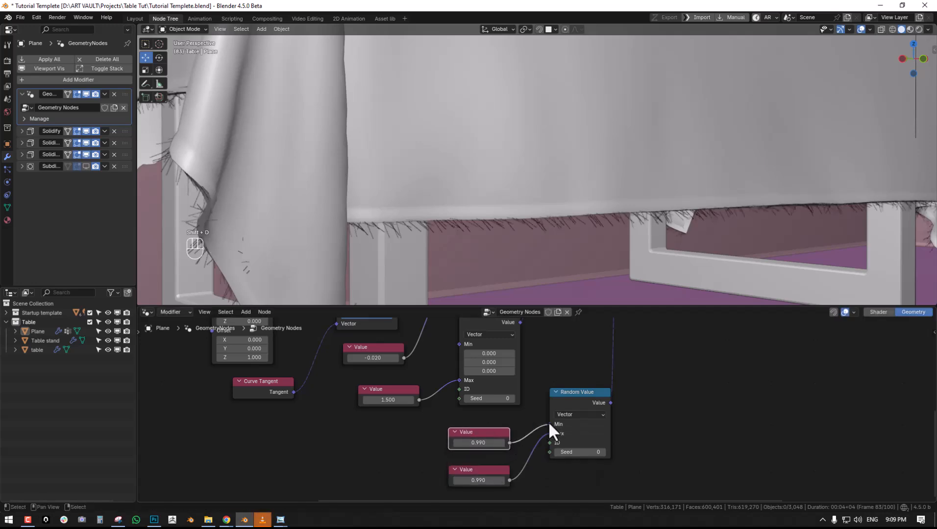
middle_drag(549, 428, 572, 396)
scroll(572, 396, up, 2)
shift+drag(487, 409, 463, 409)
- Examine the randomly scaled fringe around the tablecloth from several sides and distances
middle_drag(506, 307, 531, 248)
middle_drag(542, 304, 586, 211)
scroll(610, 213, up, 3)
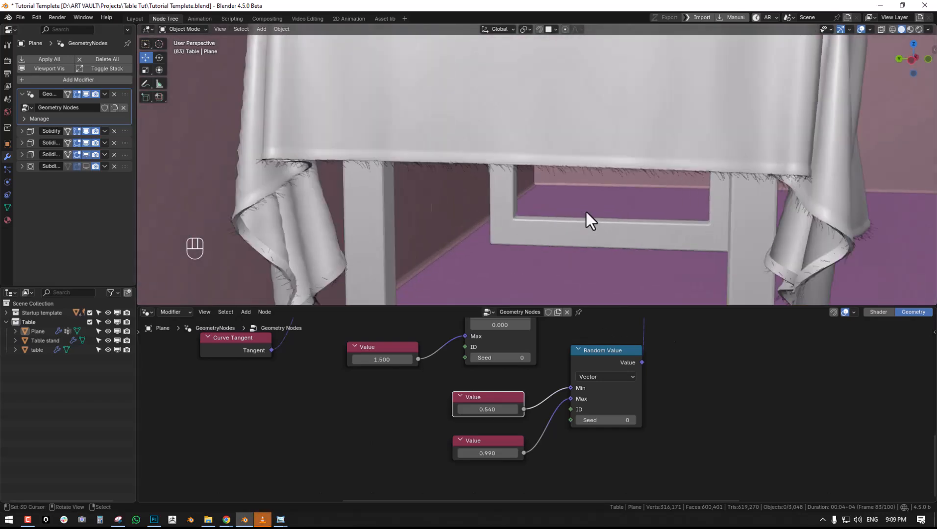
scroll(492, 167, down, 8)
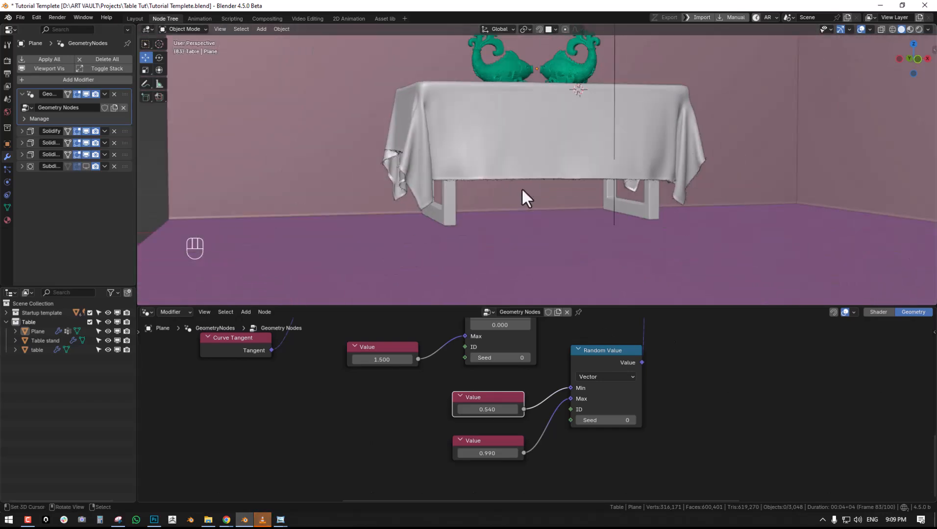
scroll(521, 188, up, 3)
mouse_move(521, 187)
middle_down()
mouse_move(553, 196)
mouse_move(532, 183)
middle_up()
right_click(530, 167)
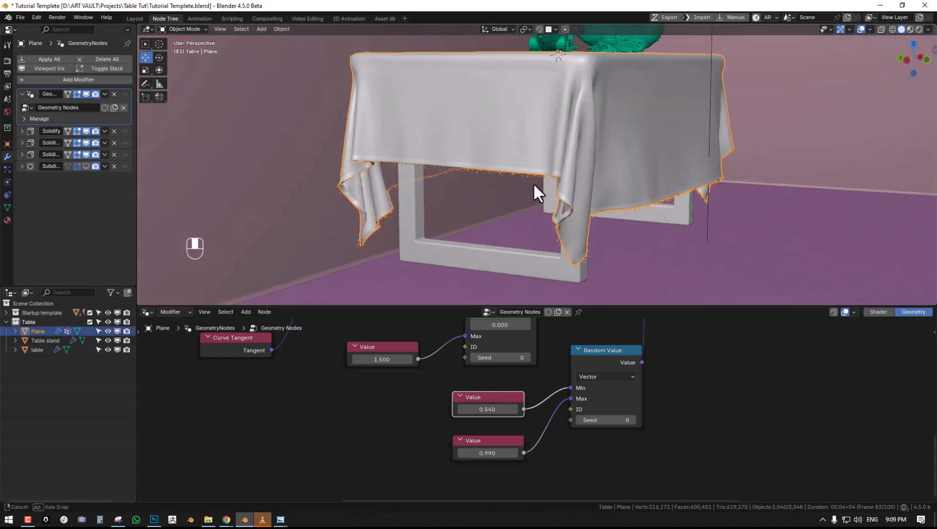
scroll(533, 183, up, 1)
key(alt+a)
right_click(535, 167)
scroll(564, 193, down, 5)
key(alt+a)
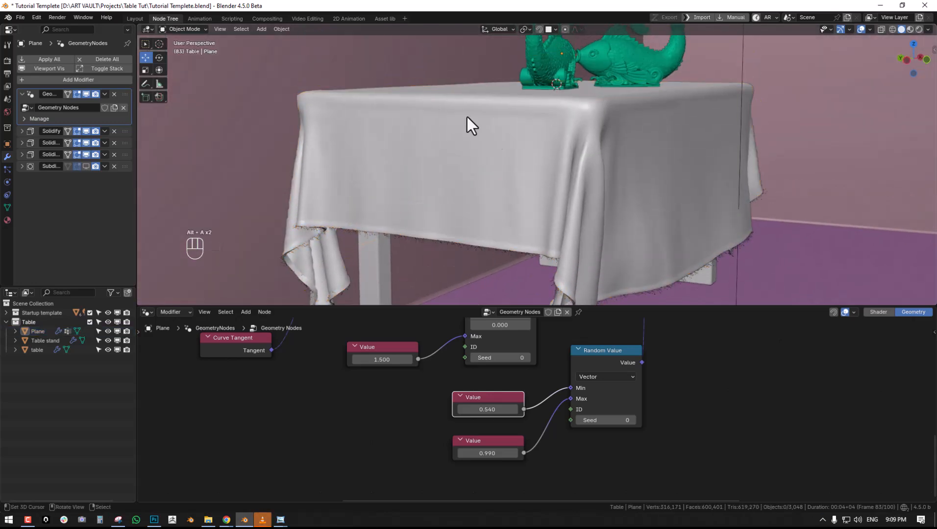
- Save the file and move the Group Input node farther away from the rest of the node tree
key(ctrl+s)
middle_drag(521, 360, 528, 406)
scroll(527, 363, down, 5)
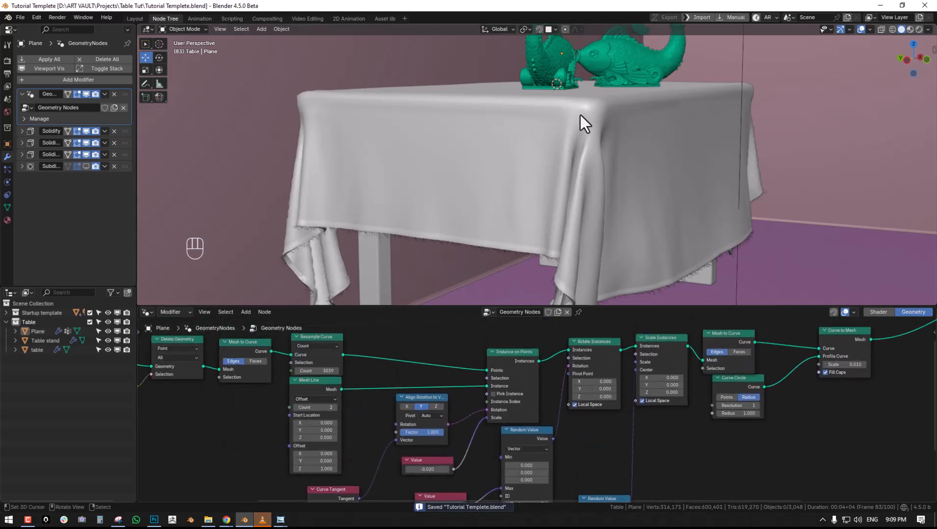
scroll(515, 403, down, 6)
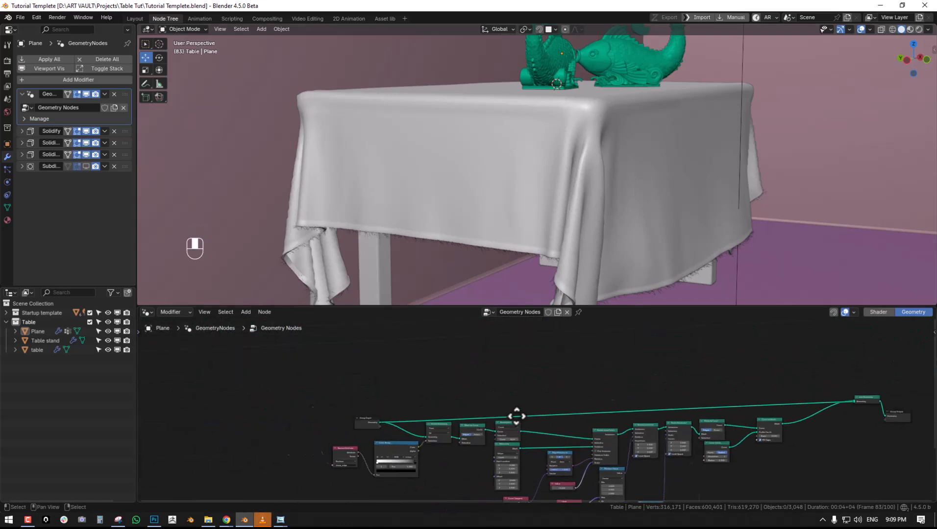
drag(392, 433, 344, 407)
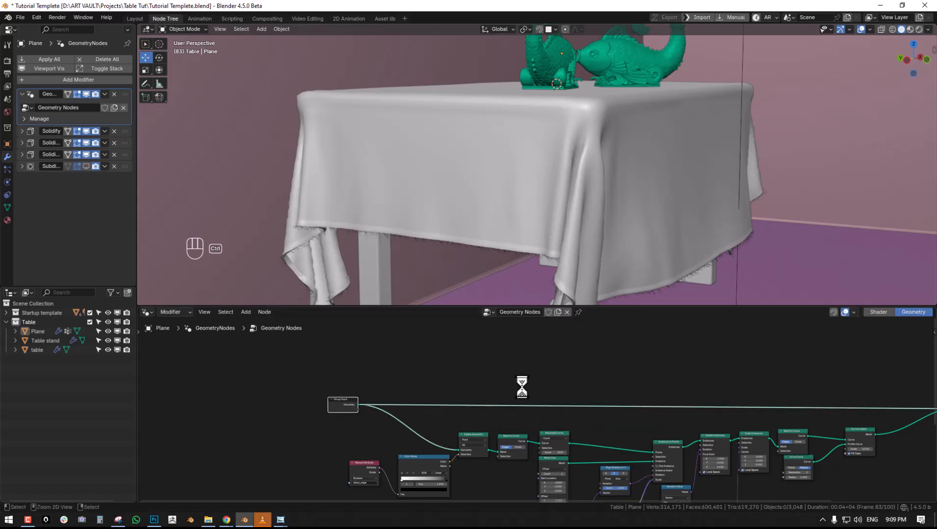
- Save the file and move the Curve to Mesh, Join Geometry and Group Output nodes closer to the rest of the tree
key(ctrl+s)
key(ctrl+space)
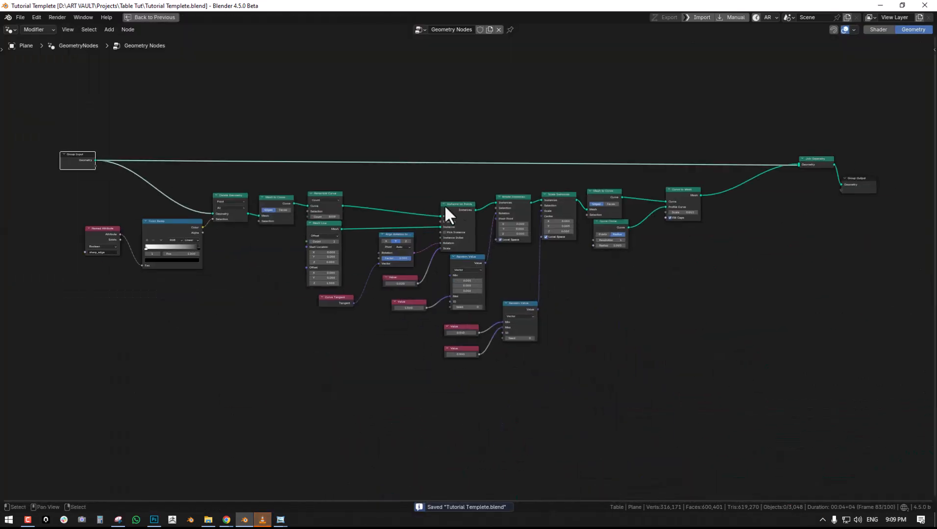
click(597, 219)
middle_drag(677, 216, 680, 224)
drag(916, 167, 852, 162)
middle_drag(886, 170, 687, 170)
drag(754, 183, 737, 150)
drag(628, 158, 594, 156)
- Rearrange the earlier fringe nodes so that Resample Curve and Mesh Line no longer crowd each other
middle_drag(491, 206, 705, 206)
right_click(226, 209)
drag(351, 204, 395, 194)
scroll(269, 265, up, 2)
middle_drag(387, 263, 352, 260)
scroll(343, 263, down, 2)
scroll(509, 263, up, 1)
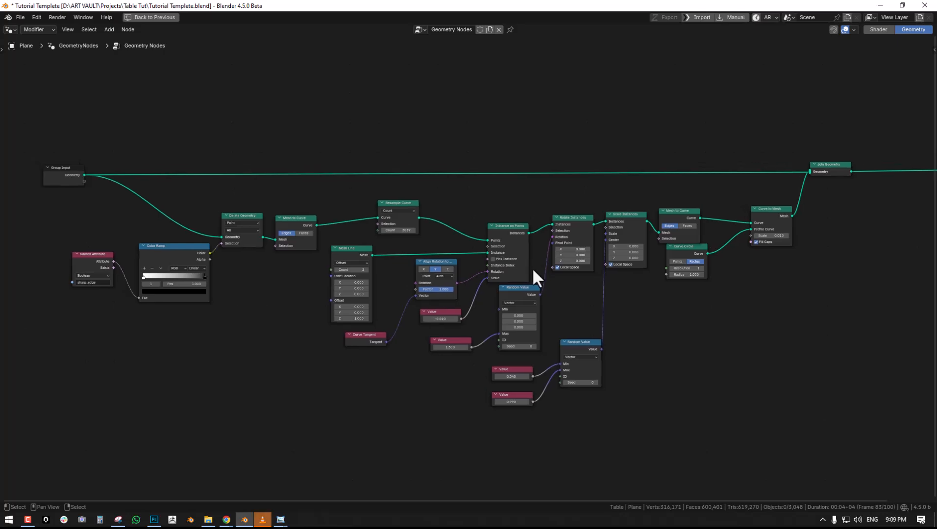
key(ctrl+space)
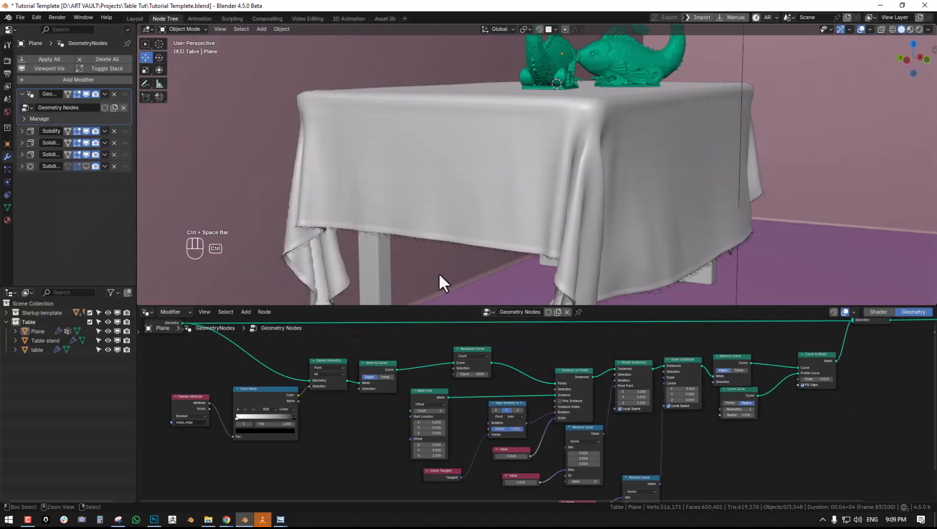
- Add a Mesh to Points node in the empty space above the main Group Input connection
middle_drag(329, 402, 345, 499)
scroll(387, 444, down, 3)
key(ctrl+space)
key(shift+a)
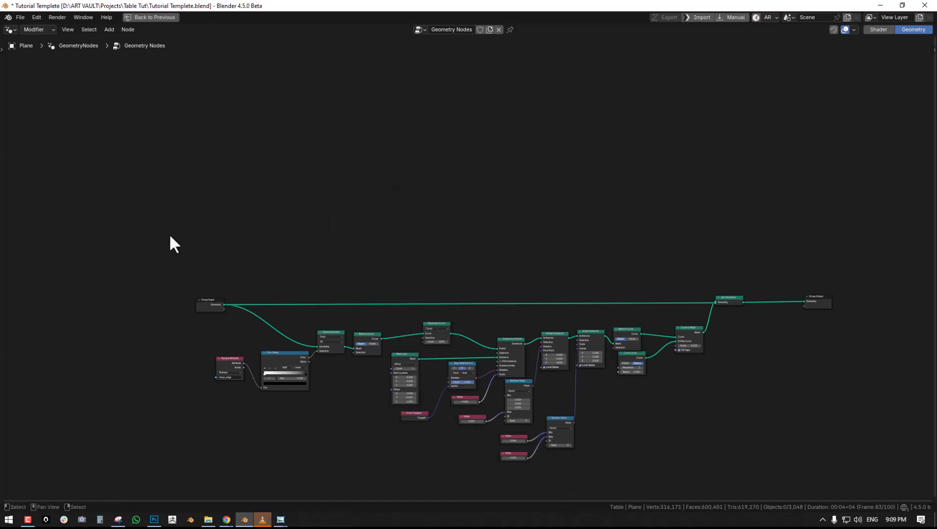
ctrl+scroll(294, 245, up, 2)
key(ctrl+space)
key(ctrl+space)
scroll(483, 338, up, 2)
key(shift+a)
click(452, 202)
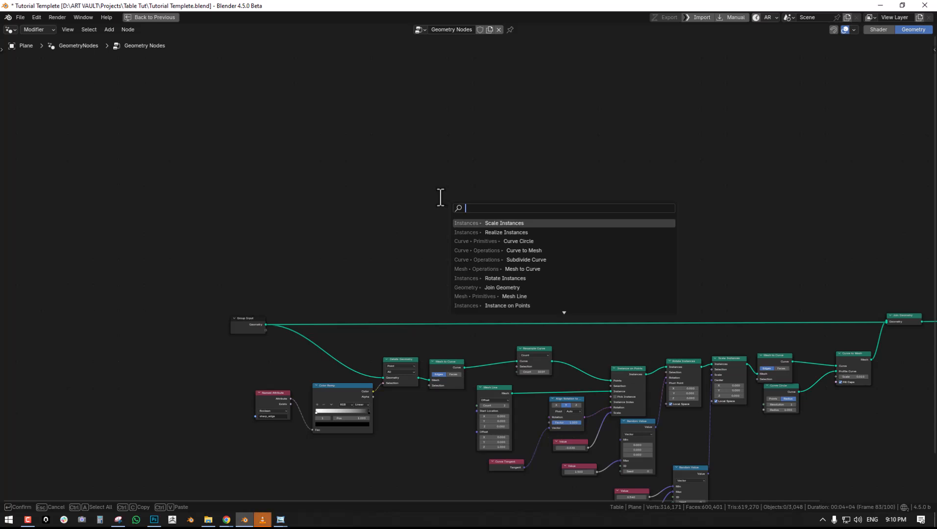
text(mesh to points)
key(Return)
click(371, 244)
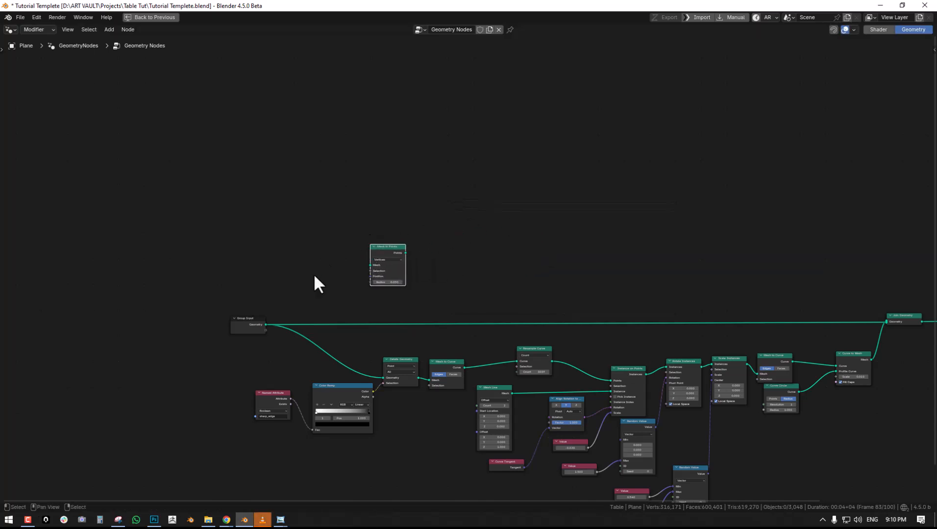
- Connect the Group Input's Geometry to Mesh to Points, preview its points with a Viewer node, and save the file
scroll(315, 275, up, 2)
drag(191, 345, 335, 265)
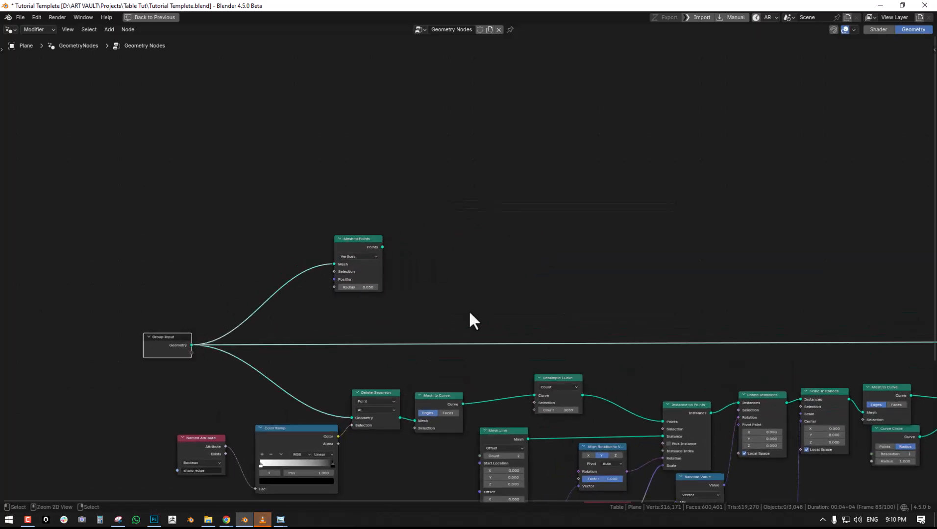
key(ctrl+space)
ctrl+shift+click(436, 387)
middle_drag(555, 171, 514, 166)
key(ctrl+s)
middle_drag(470, 399, 472, 364)
scroll(471, 363, up, 2)
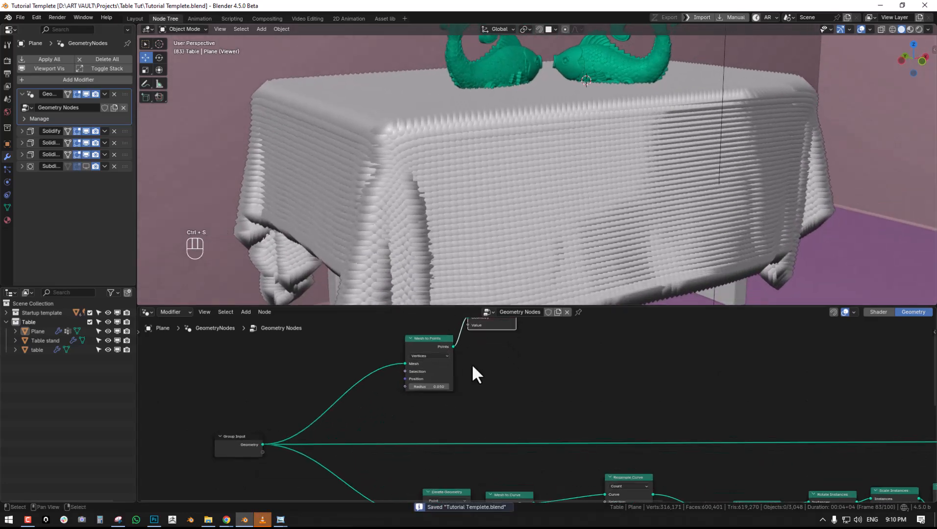
- Lower the Mesh to Points Radius to 0.010 and inspect the points across the tablecloth
drag(426, 386, 399, 387)
middle_drag(458, 173, 515, 192)
scroll(446, 201, up, 1)
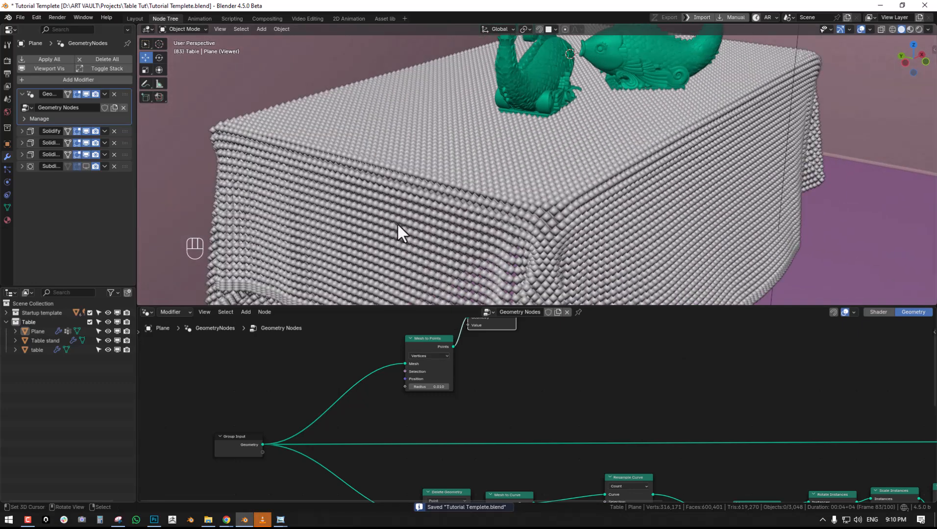
mouse_move(387, 230)
middle_down()
mouse_move(397, 210)
mouse_move(402, 225)
middle_up()
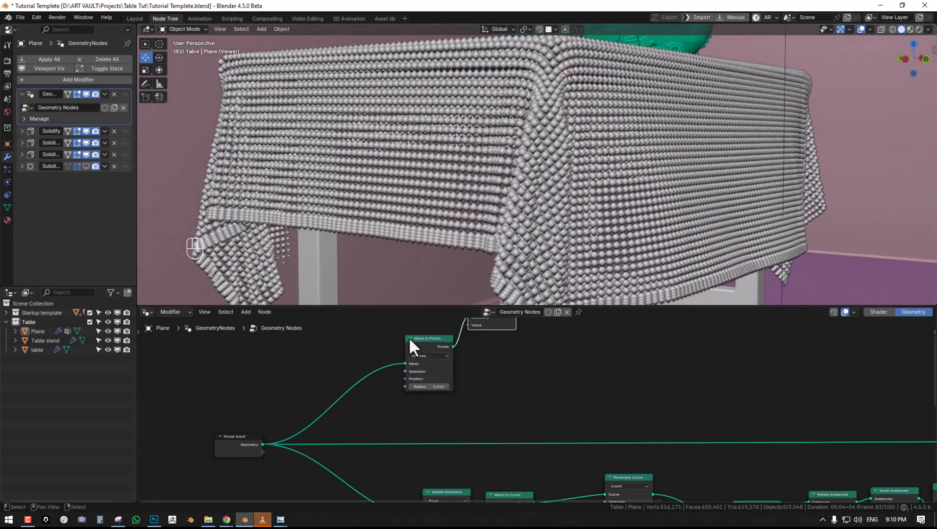
- Try Faces as the Mesh to Points mode, and set it to Corners
click(427, 356)
click(422, 386)
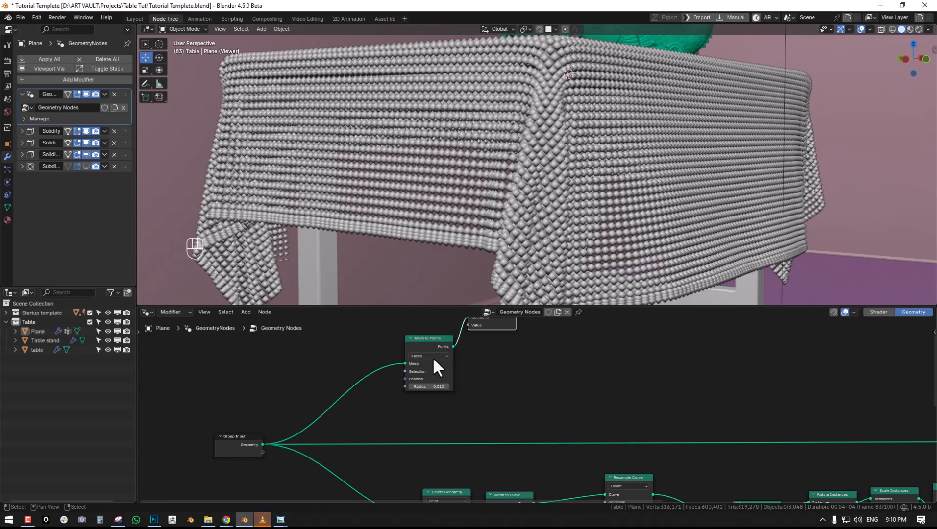
click(429, 356)
click(429, 394)
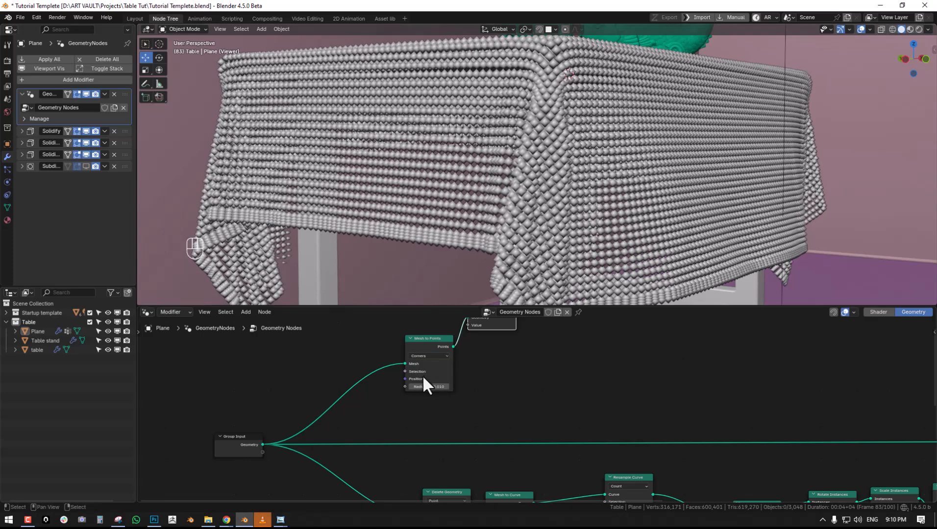
- Move the Viewer node farther from Mesh to Points to make room for another node between them
middle_drag(482, 338, 415, 377)
drag(421, 360, 631, 373)
scroll(436, 368, down, 2)
middle_drag(425, 380, 467, 376)
scroll(467, 375, up, 1)
drag(418, 373, 406, 363)
middle_drag(525, 200, 548, 204)
middle_drag(475, 359, 473, 371)
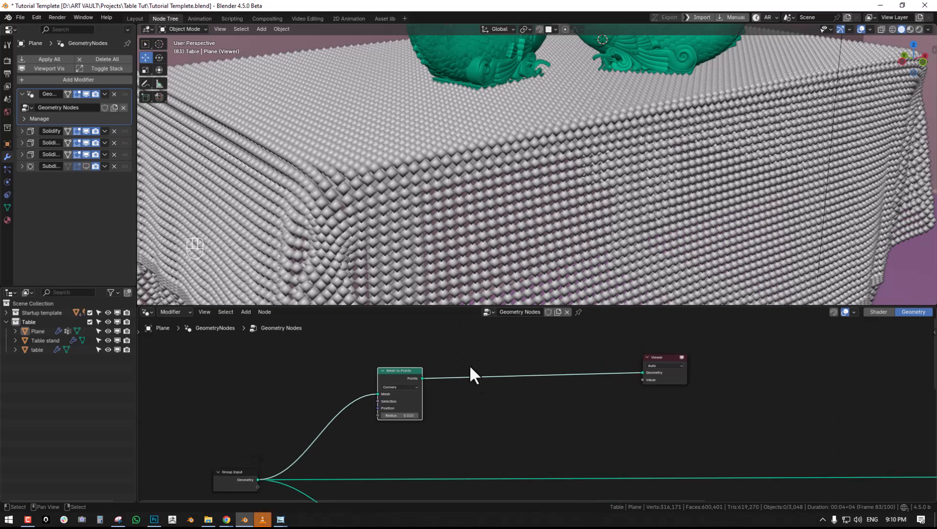
key(shift+a)
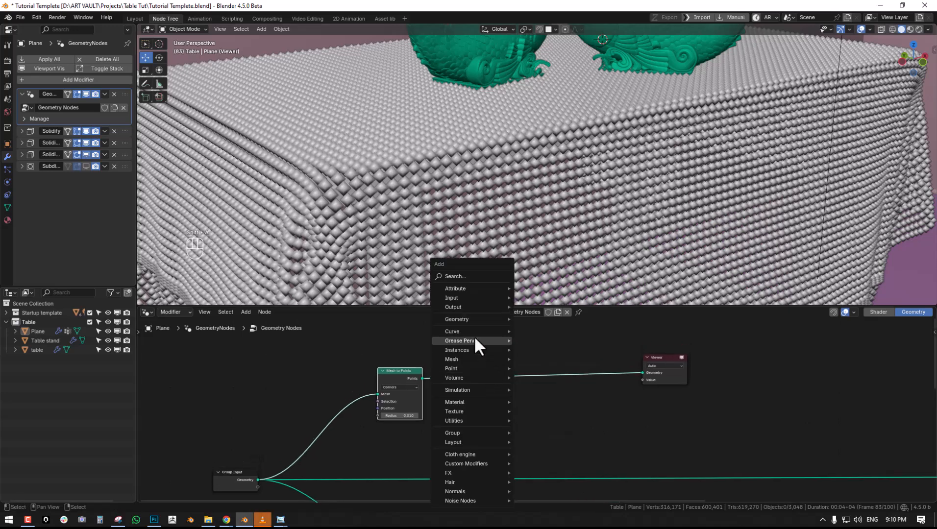
click(468, 276)
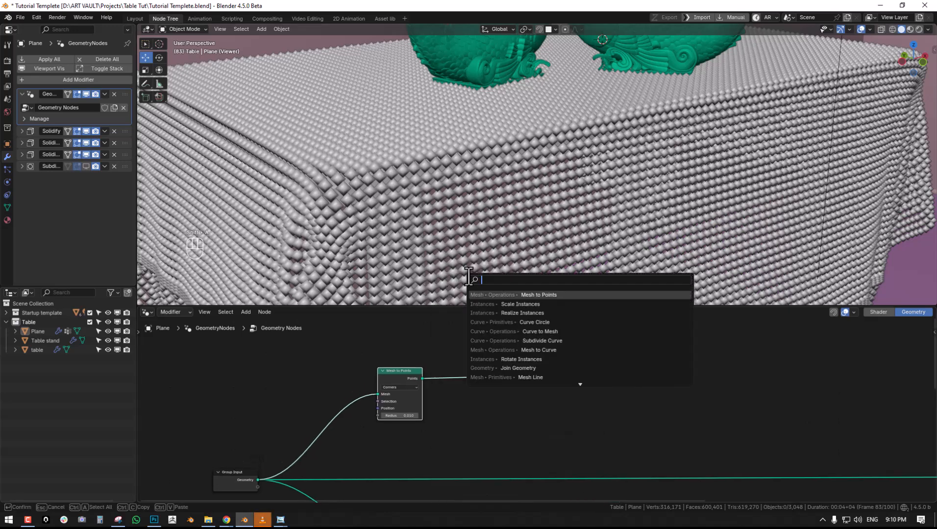
text(mege)
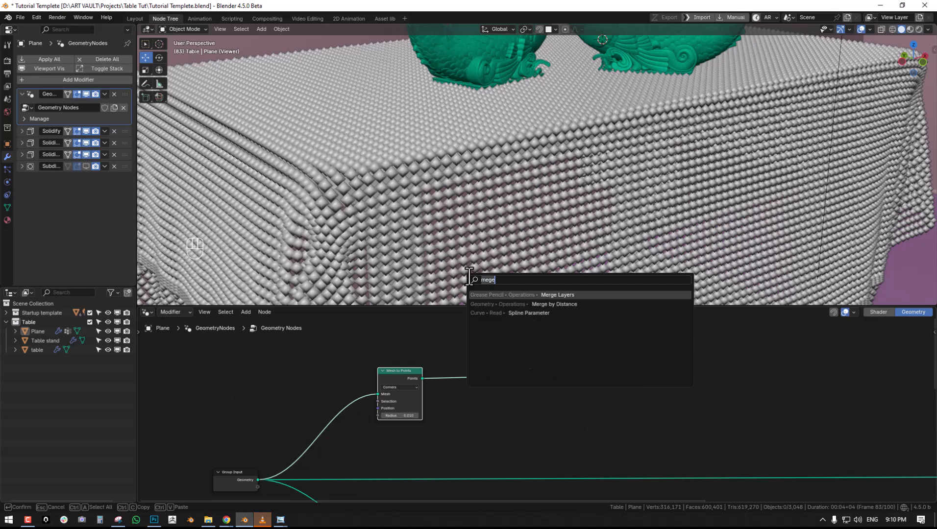
key(Escape)
- Try driving the Mesh to Points Position with a new vector Random Value node
middle_drag(383, 407, 448, 380)
scroll(448, 379, up, 2)
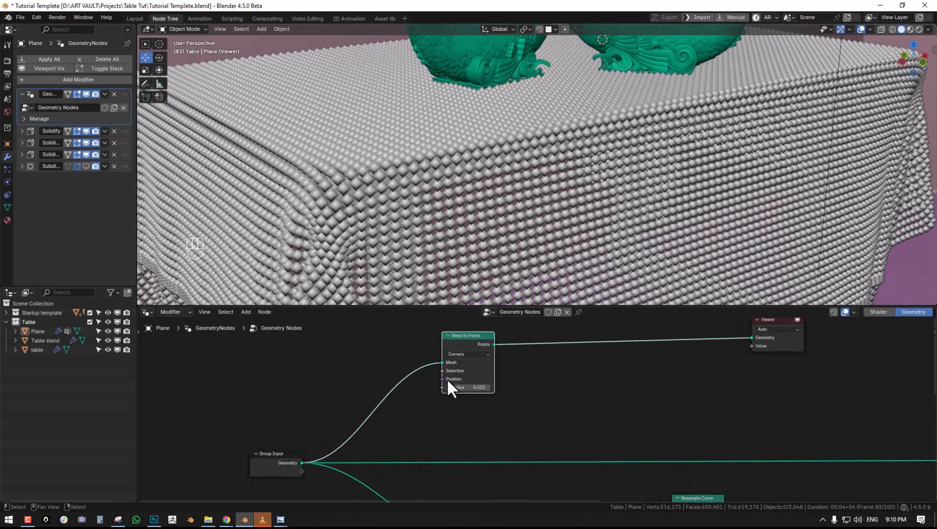
drag(433, 386, 313, 404)
text(ra)
key(BackSpace)
click(380, 416)
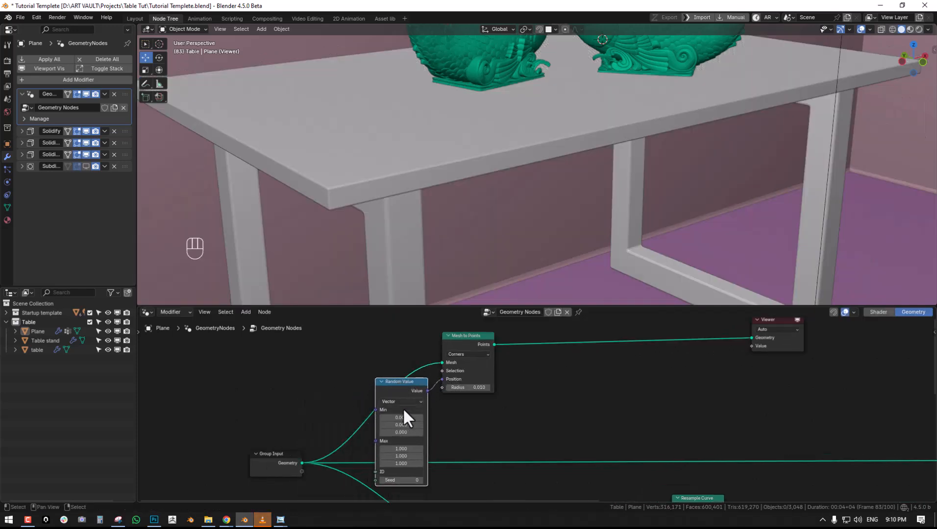
- Try other Random Value limits, with all Min components at 1, and delete the node
drag(401, 449, 402, 464)
click(428, 431)
drag(405, 417, 431, 409)
text(1)
click(452, 416)
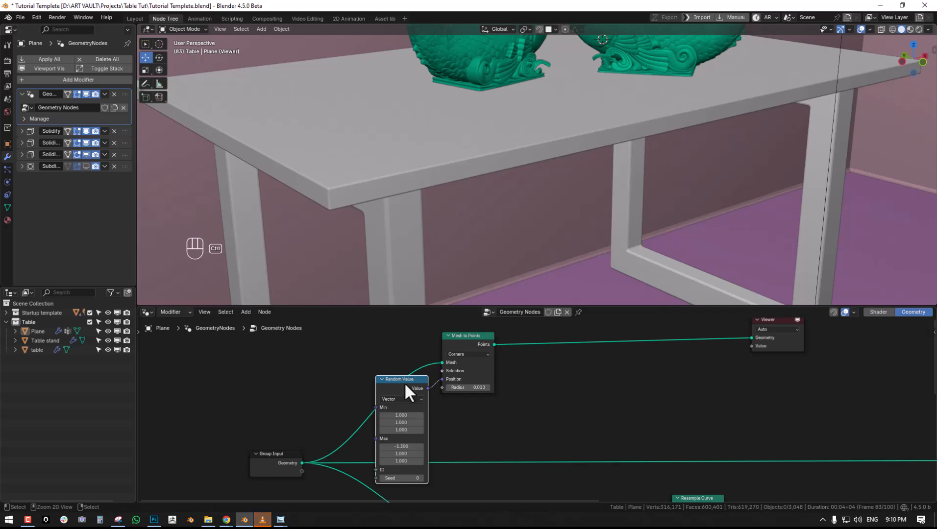
key(ctrl+x)
- Add a Merge by Distance node between Mesh to Points and the Viewer
middle_drag(553, 350, 475, 373)
key(shift+a)
mouse_move(472, 377)
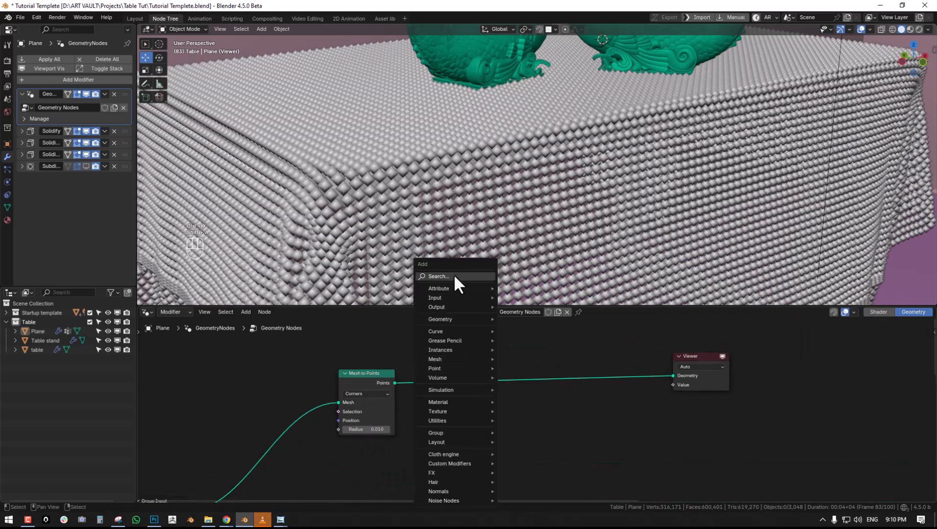
click(453, 275)
text(merg)
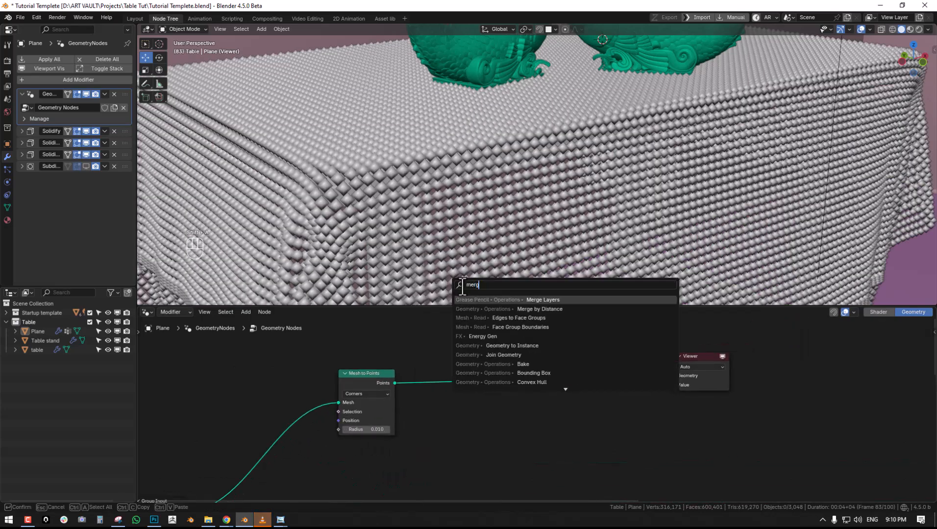
click(539, 309)
click(441, 384)
- Set the Merge by Distance node's Distance to 0.031 and inspect the thinned points around the table
drag(456, 383, 487, 383)
scroll(542, 219, down, 4)
middle_drag(542, 219, 467, 329)
mouse_move(465, 385)
shift+mouse_down()
mouse_move(478, 384)
mouse_move(463, 384)
shift+mouse_up()
middle_drag(544, 220, 572, 200)
- Select a patch of cloth vertices near the tabletop's front edge in Edit Mode, toggling the Geometry Nodes viewport display to check it
key(Tab)
key(alt+a)
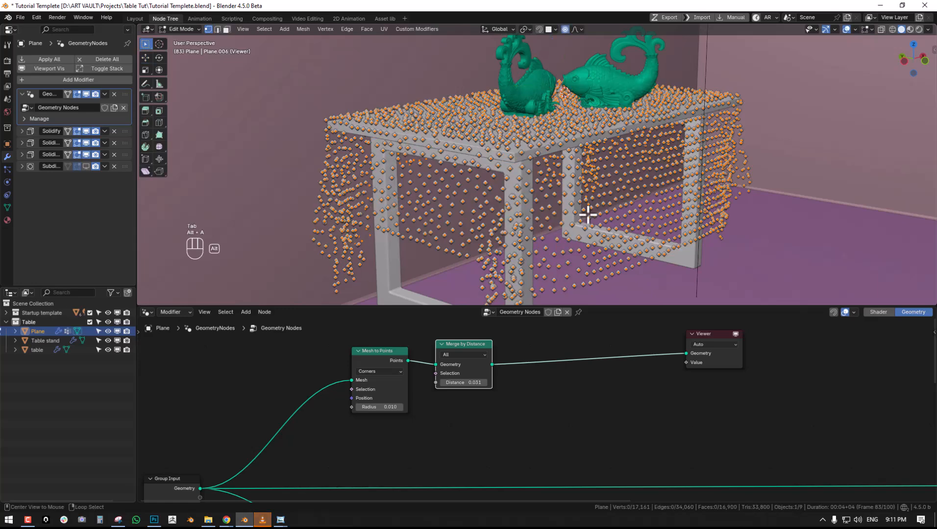
key(alt+a)
key(c)
drag(555, 152, 542, 142)
click(86, 93)
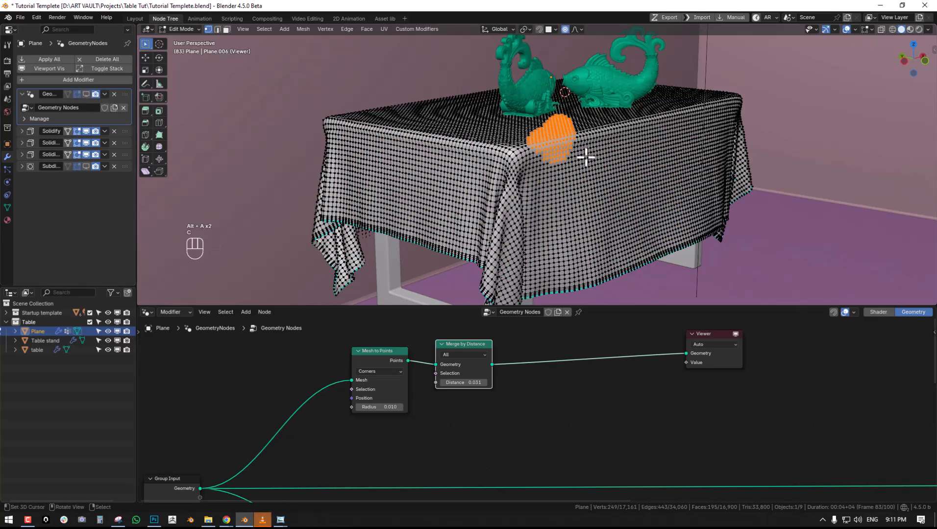
click(87, 93)
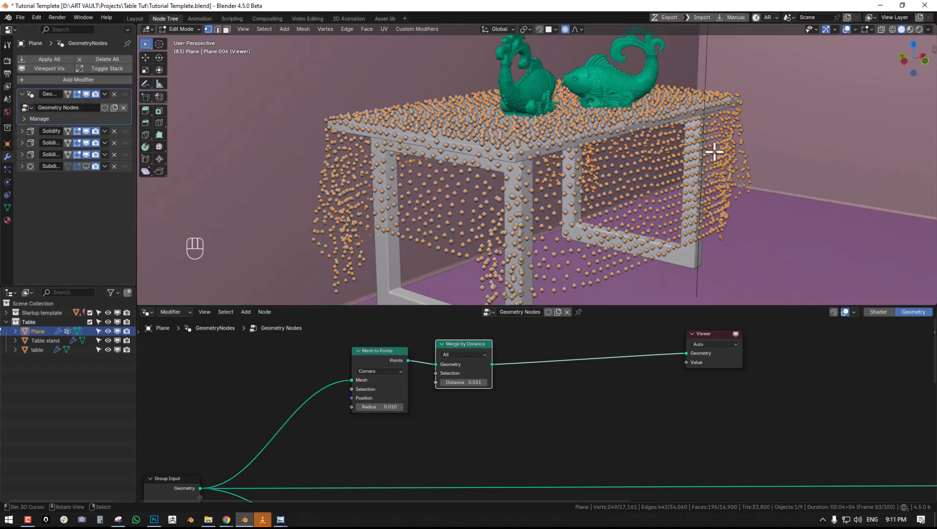
- Try moving the selected cloth patch with proportional editing to test how the merged points react, and return to Object Mode
key(g)
scroll(730, 105, down, 6)
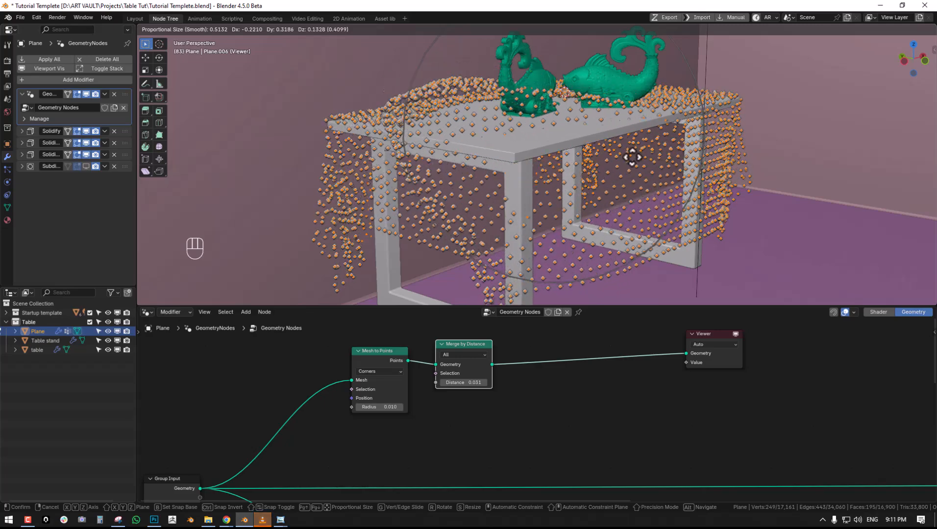
click(686, 137)
key(Tab)
scroll(648, 166, down, 3)
middle_drag(534, 188, 582, 188)
scroll(582, 188, up, 2)
scroll(519, 388, down, 3)
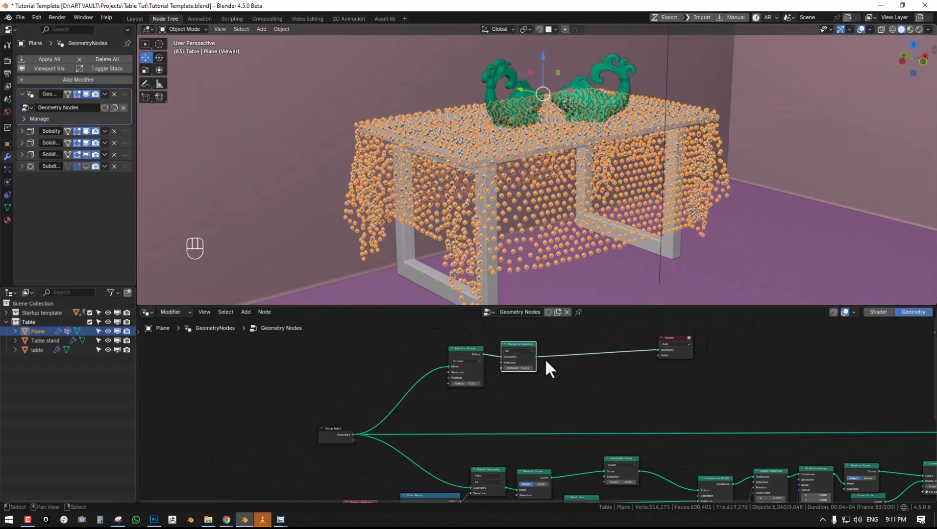
- Add a Cloth Fur Engine node group, connect the Group Input's Geometry to its Mesh, and preview its output in the Viewer
key(shift+a)
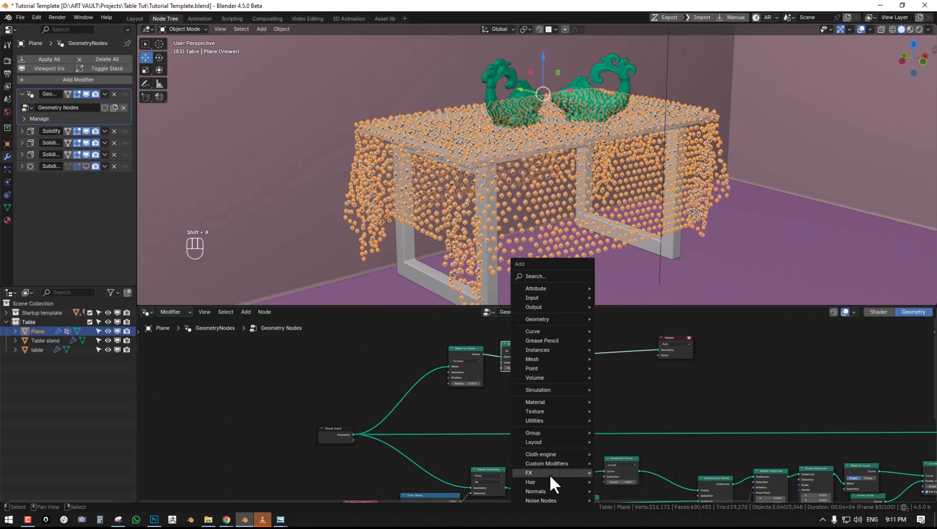
mouse_move(560, 455)
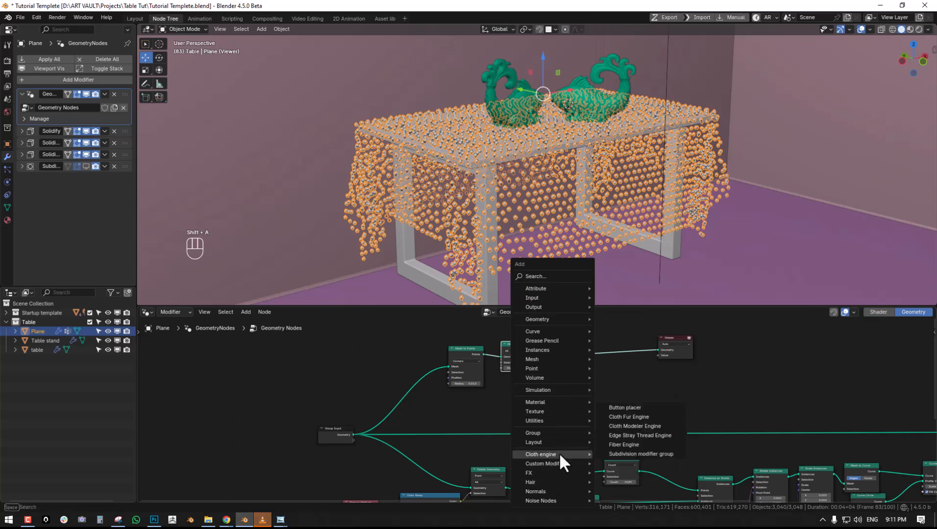
click(631, 417)
click(353, 348)
drag(353, 443, 346, 356)
ctrl+shift+click(374, 351)
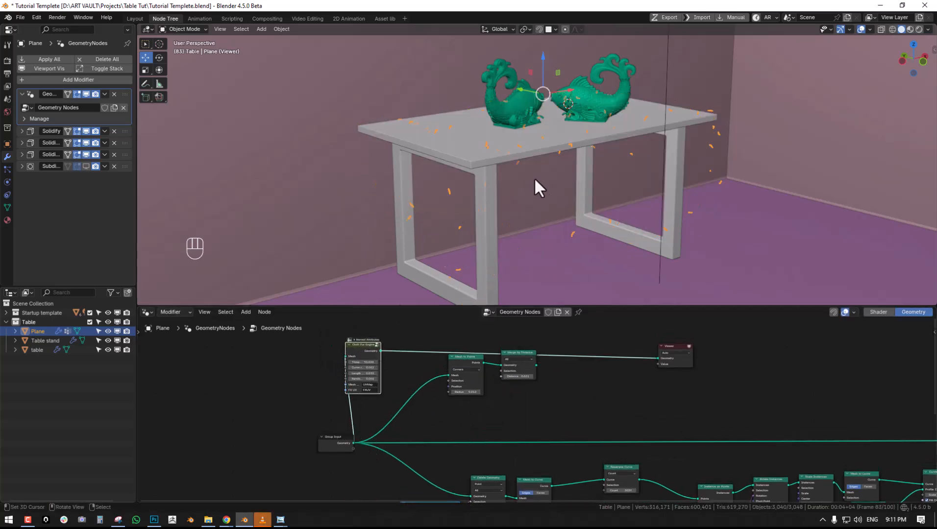
- Widen the Cloth Fur Engine node and raise its Thread Density to 402.400
scroll(528, 177, up, 2)
scroll(383, 371, up, 3)
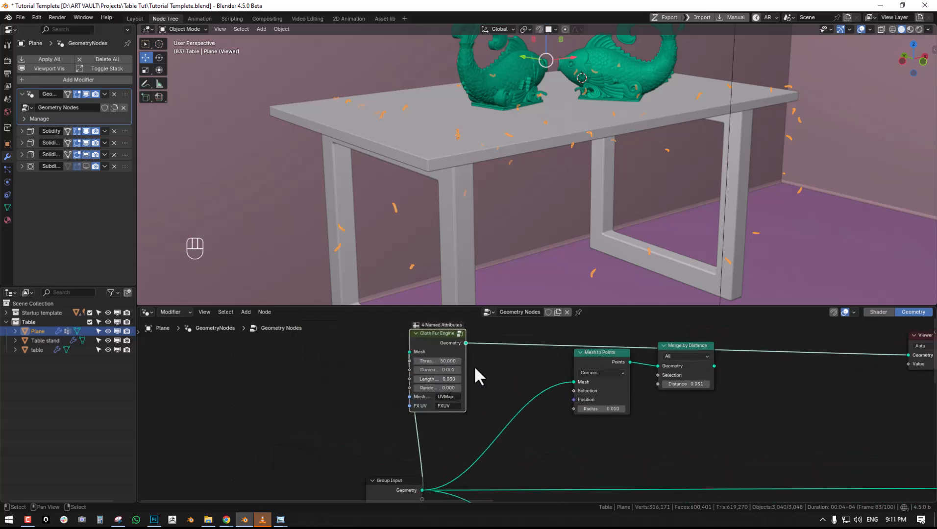
drag(463, 365, 514, 365)
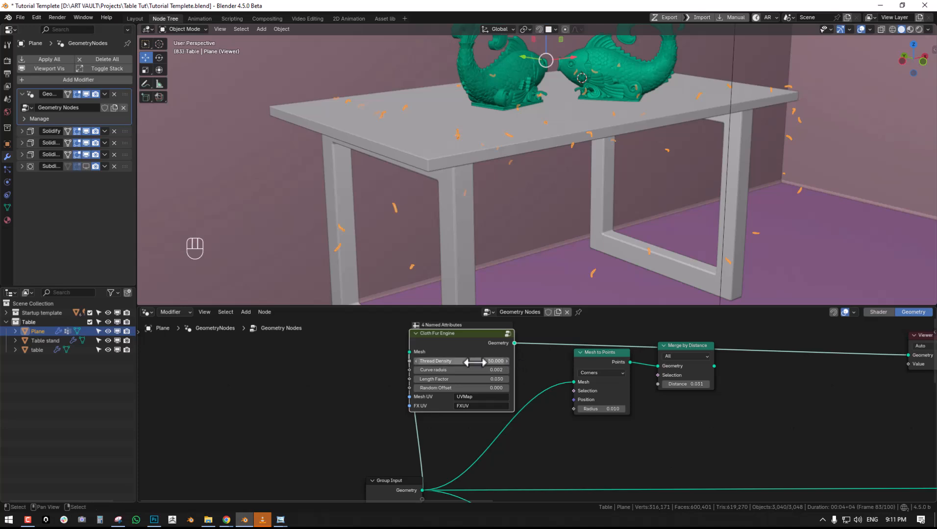
drag(461, 361, 519, 361)
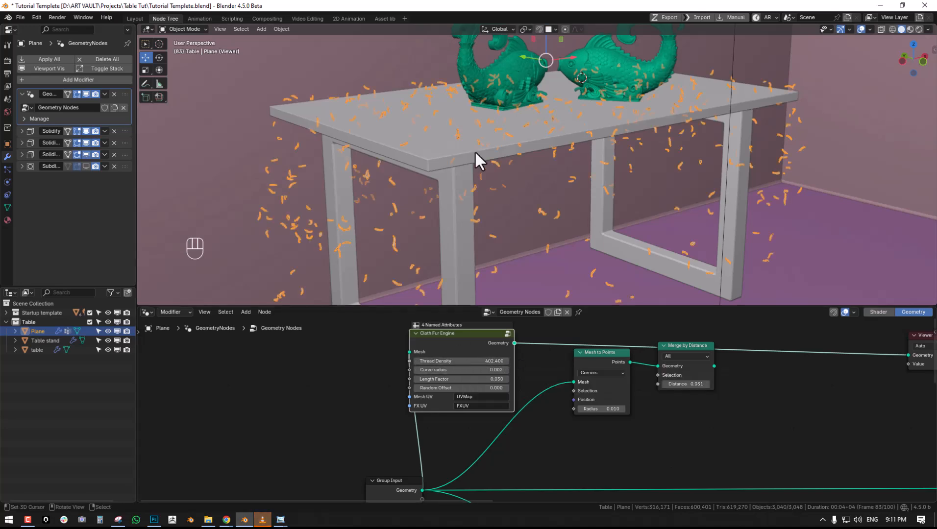
- Try moving the selected cloth vertices in Edit Mode to test how the generated fur threads follow the deformation
key(Tab)
key(g)
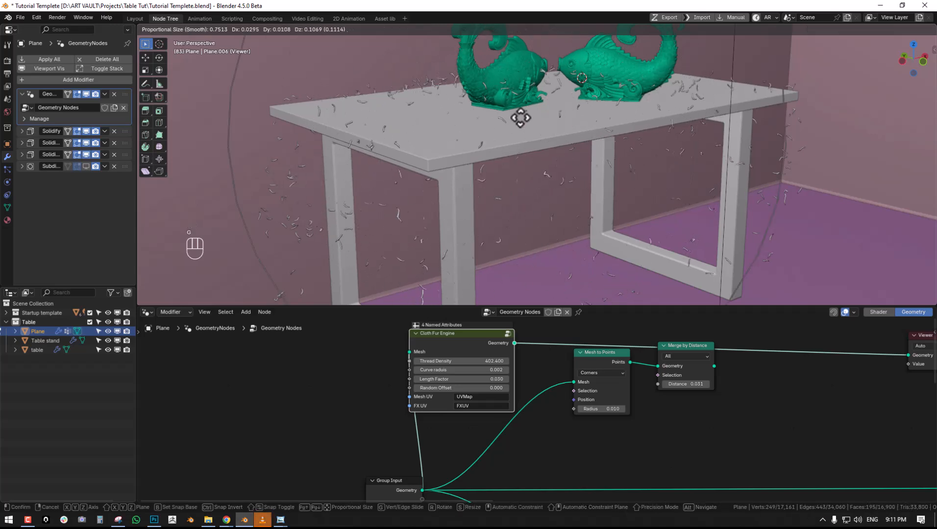
click(539, 125)
key(Tab)
- Return to Object Mode, delete the Cloth Fur Engine node, and preview the Merge by Distance output in the Viewer
key(Tab)
key(g)
right_click(537, 189)
key(Tab)
key(ctrl+x)
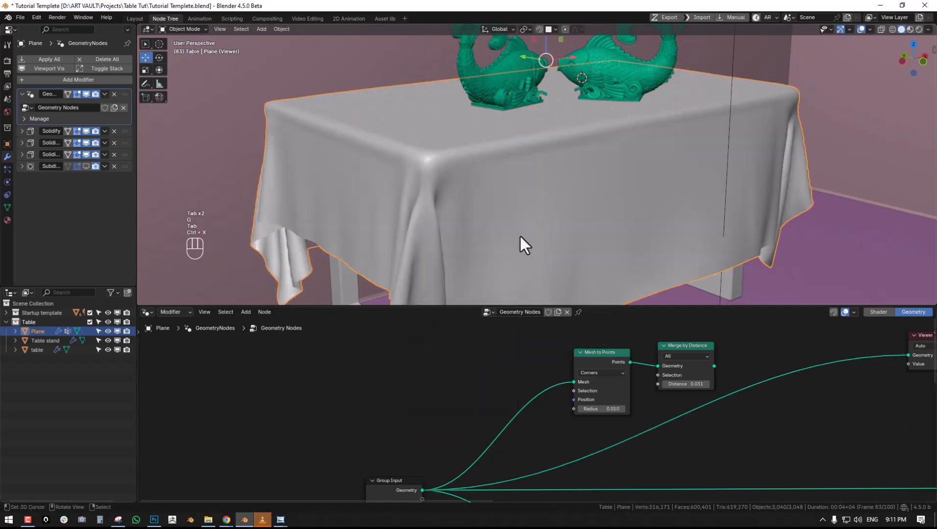
ctrl+shift+click(697, 364)
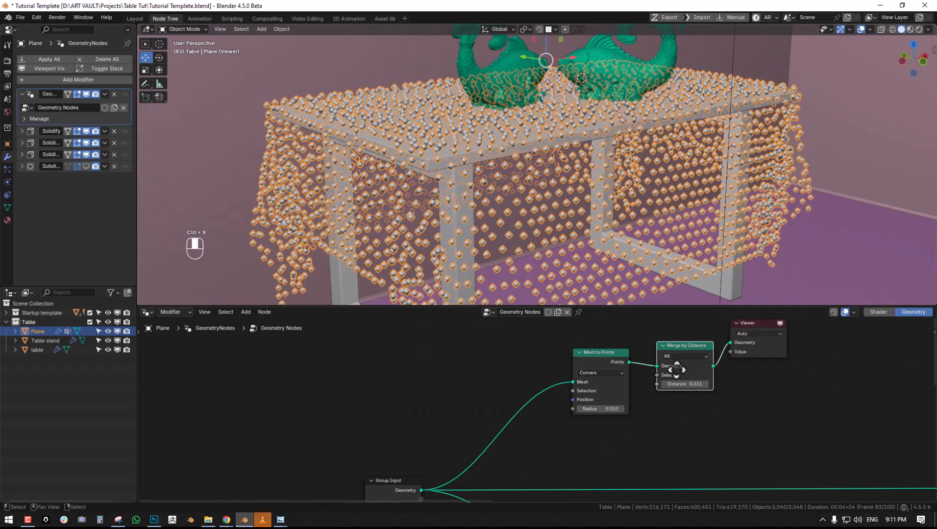
- Clear the selection and move the Viewer node away from Merge by Distance to make room between them
middle_drag(699, 366, 382, 352)
scroll(534, 356, down, 4)
key(alt+a)
middle_drag(570, 348, 502, 391)
scroll(502, 397, down, 3)
middle_drag(477, 421, 454, 380)
key(alt+a)
scroll(458, 379, up, 2)
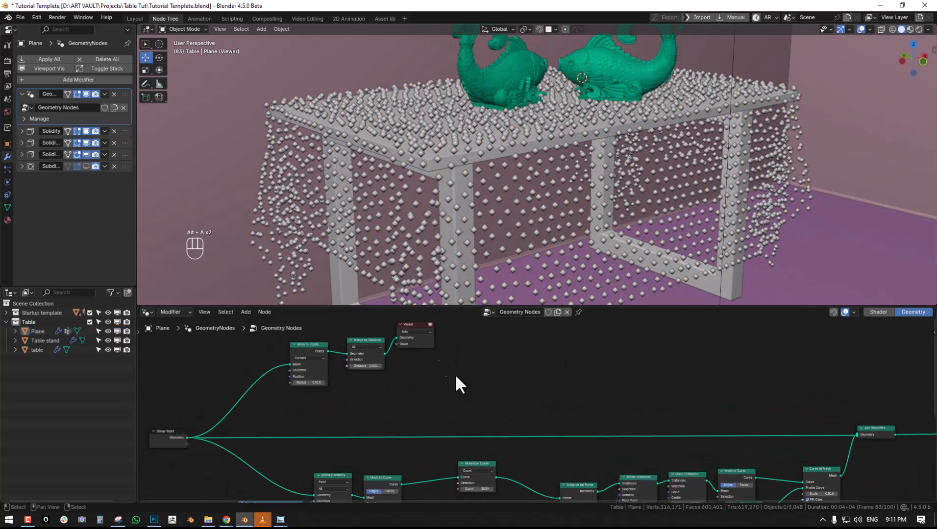
drag(422, 343, 553, 341)
- Duplicate the fringe branch's Instance on Points node and insert the copy between Merge by Distance and the Viewer
middle_drag(551, 235, 537, 166)
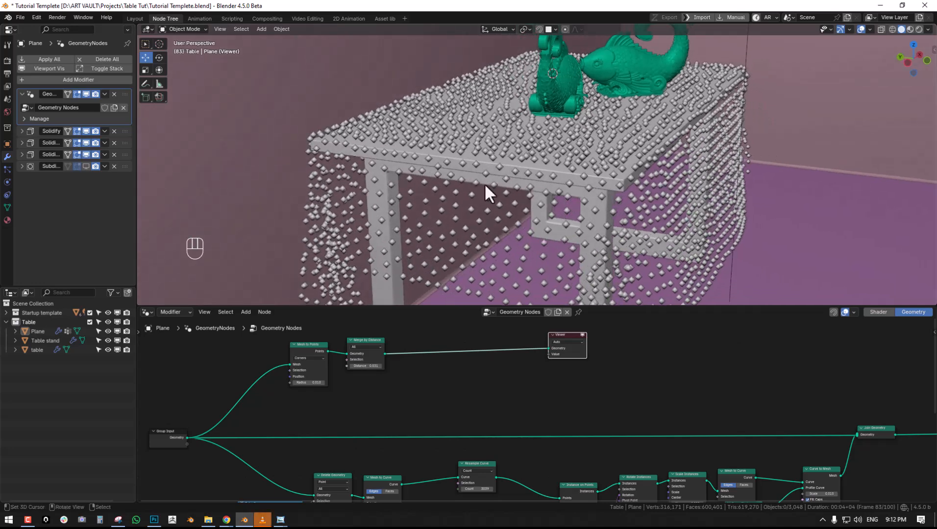
click(468, 226)
scroll(488, 421, down, 1)
key(ctrl+space)
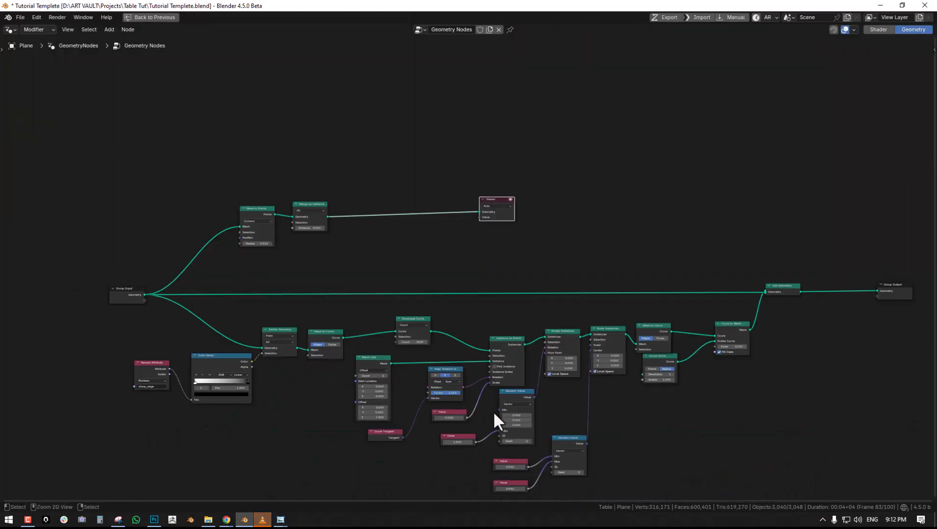
scroll(539, 352, up, 2)
middle_drag(433, 249, 591, 250)
scroll(591, 250, up, 1)
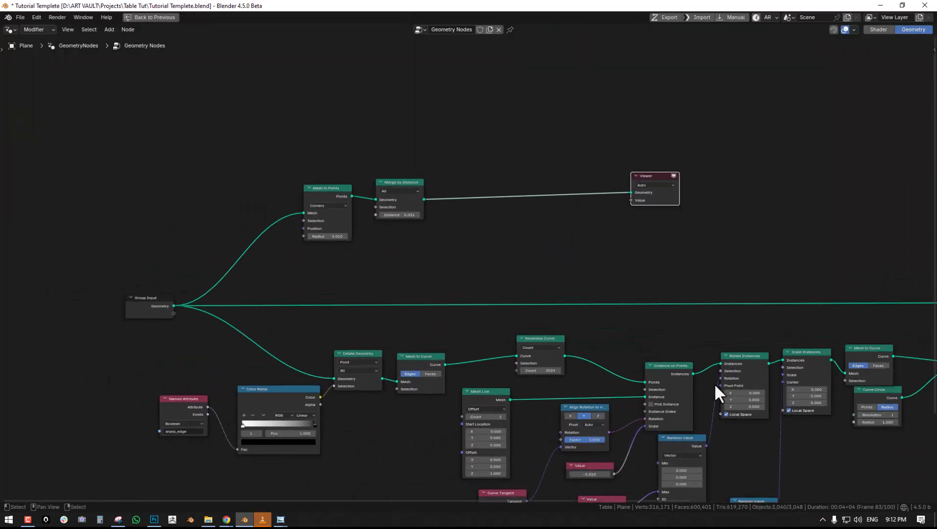
key(shift+d)
click(529, 212)
key(ctrl+space)
mouse_move(624, 376)
middle_down()
mouse_move(603, 370)
mouse_move(613, 381)
middle_up()
key(ctrl+space)
- Duplicate the fringe branch's Mesh Line node and place the copy above Mesh to Points
scroll(613, 381, up, 1)
click(528, 353)
key(shift+d)
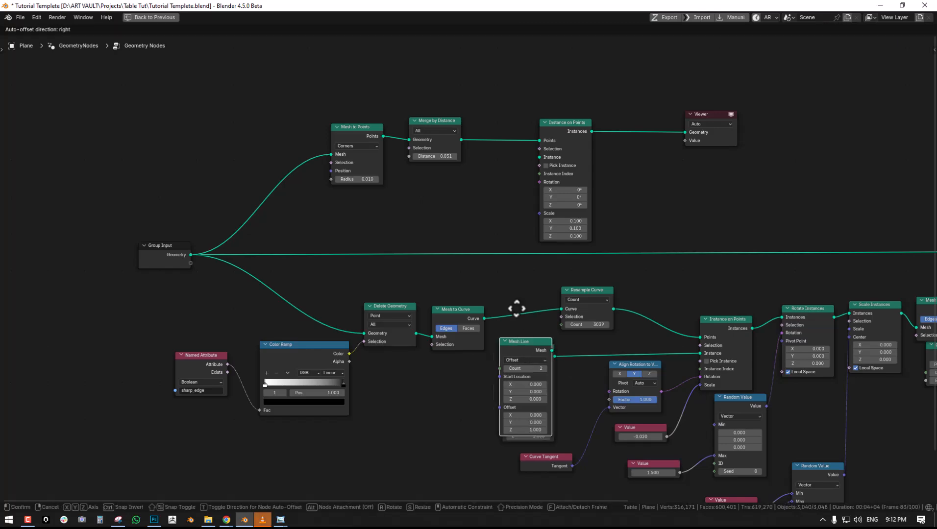
click(364, 70)
scroll(403, 120, down, 2)
middle_drag(473, 330, 472, 271)
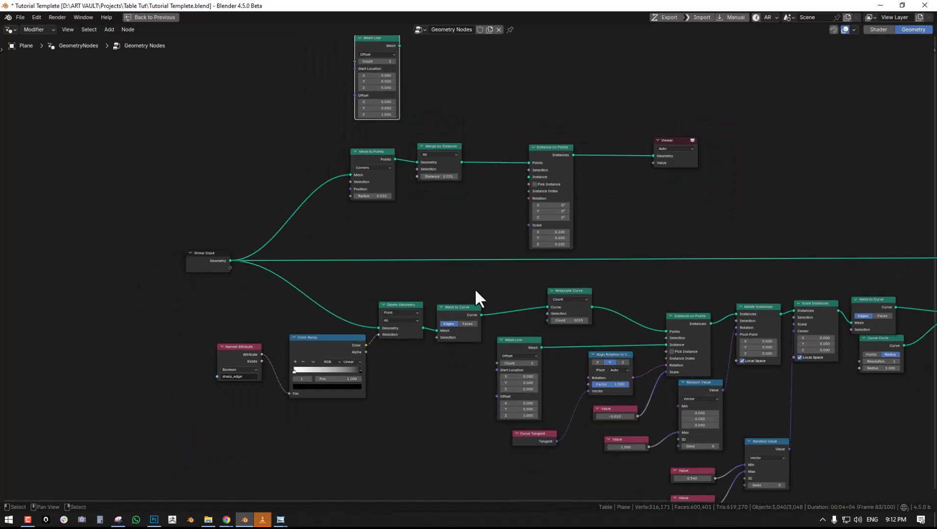
- Connect a duplicated -0.020 Value node to the new Instance on Points Scale and the copied Mesh Line to its Instance
scroll(568, 369, up, 1)
click(640, 435)
key(shift+d)
click(478, 231)
drag(493, 233, 540, 217)
middle_drag(534, 230, 522, 329)
drag(387, 87, 539, 241)
key(ctrl+space)
- Examine the direction of the line instances across the cloth from several angles
key(alt+a)
scroll(519, 196, up, 5)
middle_drag(568, 219, 543, 324)
scroll(668, 181, up, 2)
scroll(575, 382, down, 4)
scroll(543, 365, down, 1)
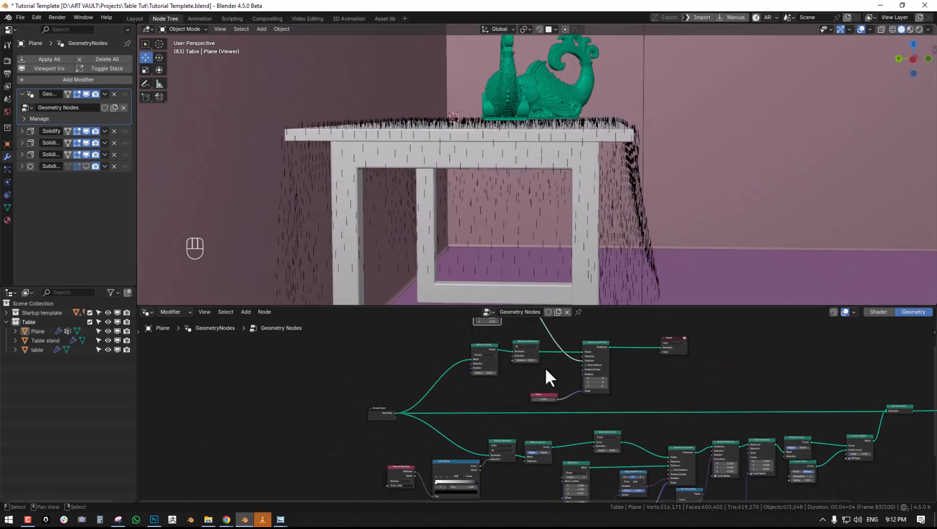
scroll(544, 366, up, 2)
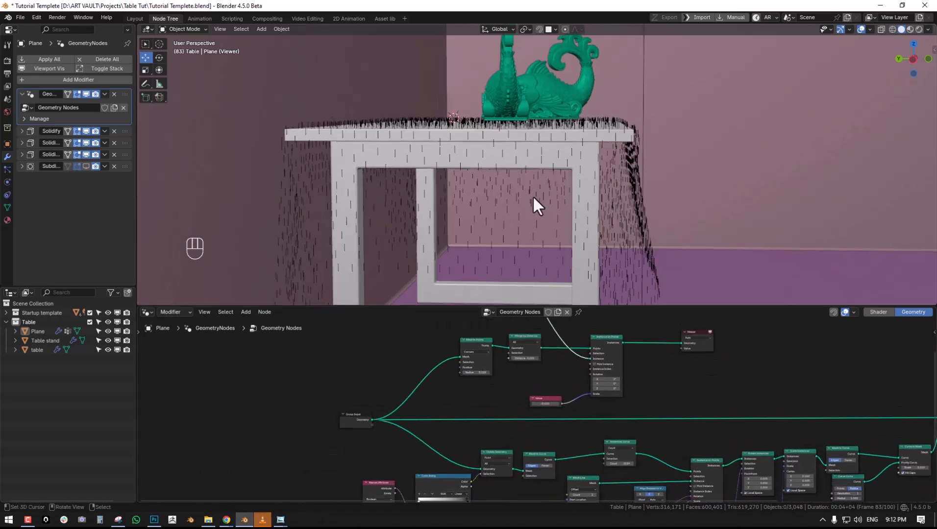
middle_drag(691, 167, 560, 171)
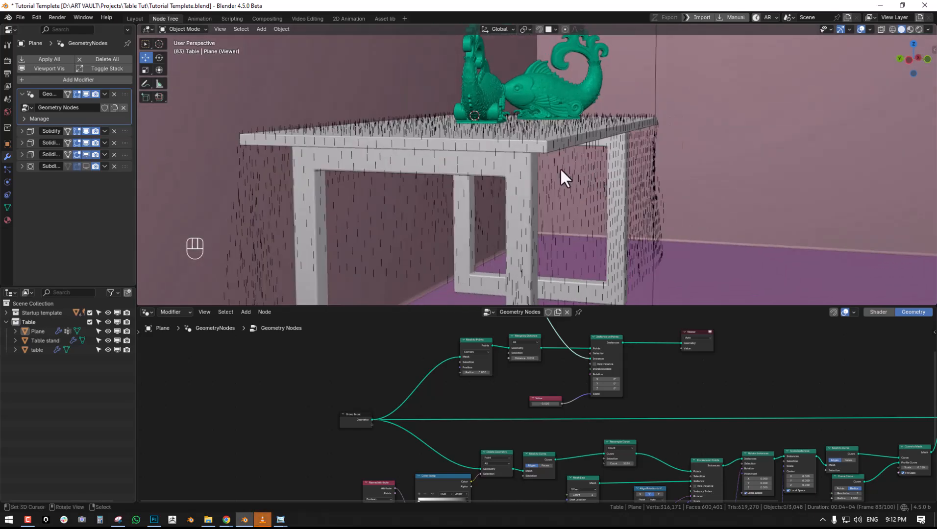
scroll(436, 390, up, 1)
- Insert a Capture Attribute node between the Group Input and Mesh to Points
key(shift+a)
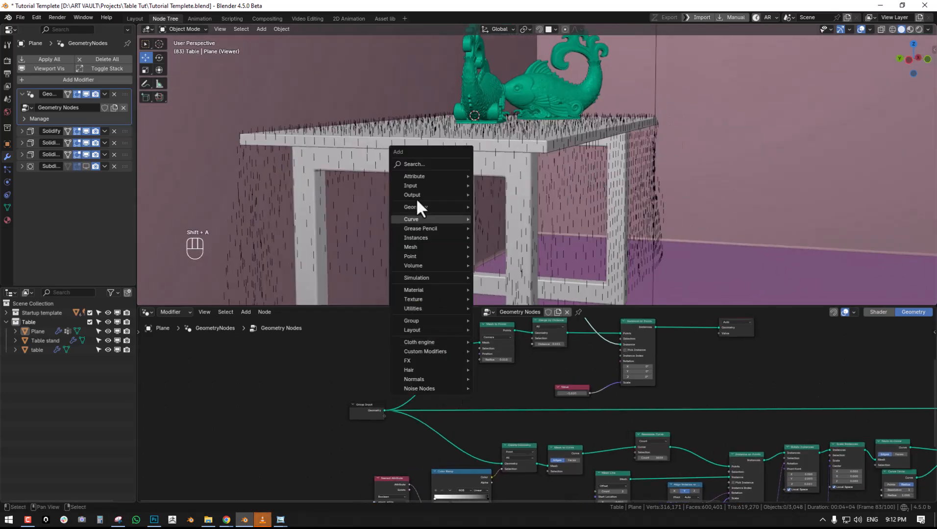
text(cap)
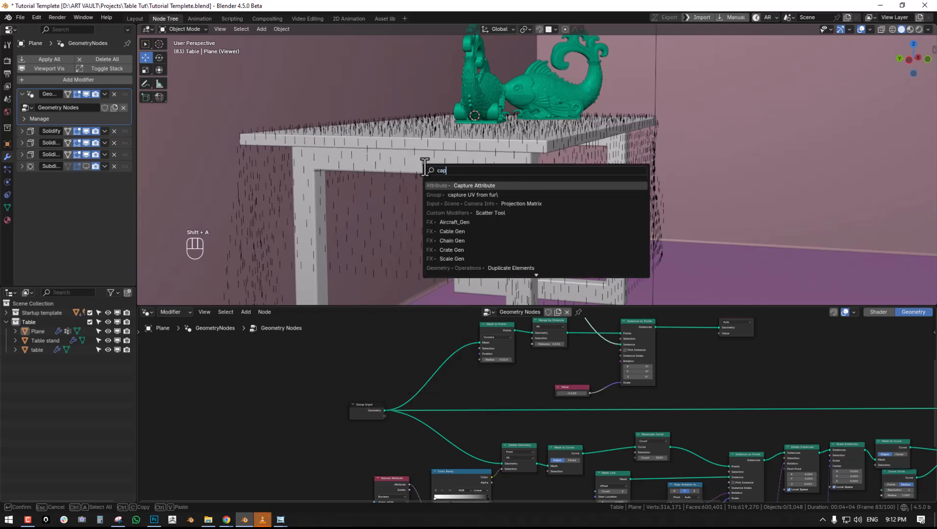
key(Return)
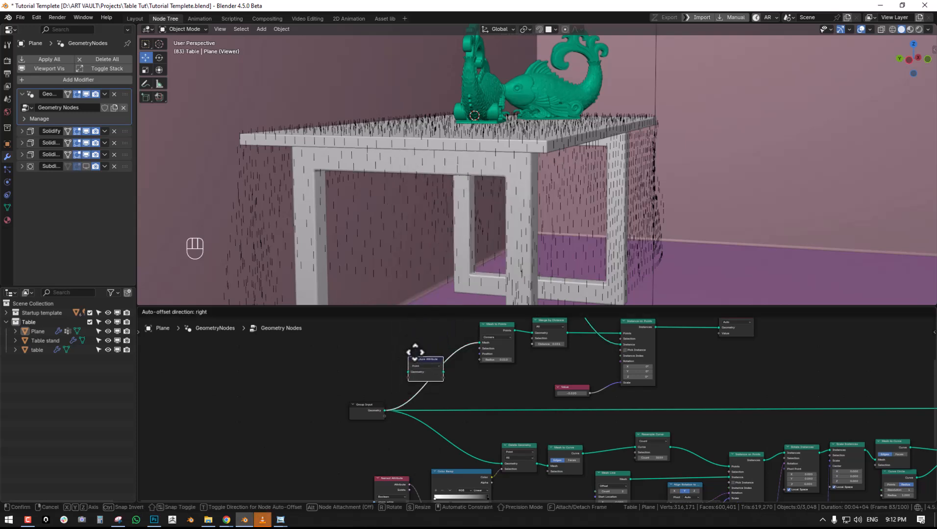
click(495, 344)
scroll(492, 347, up, 1)
middle_drag(435, 361, 481, 380)
- Add a Normal node and connect its Normal output to Capture Attribute
key(shift+a)
text(norm)
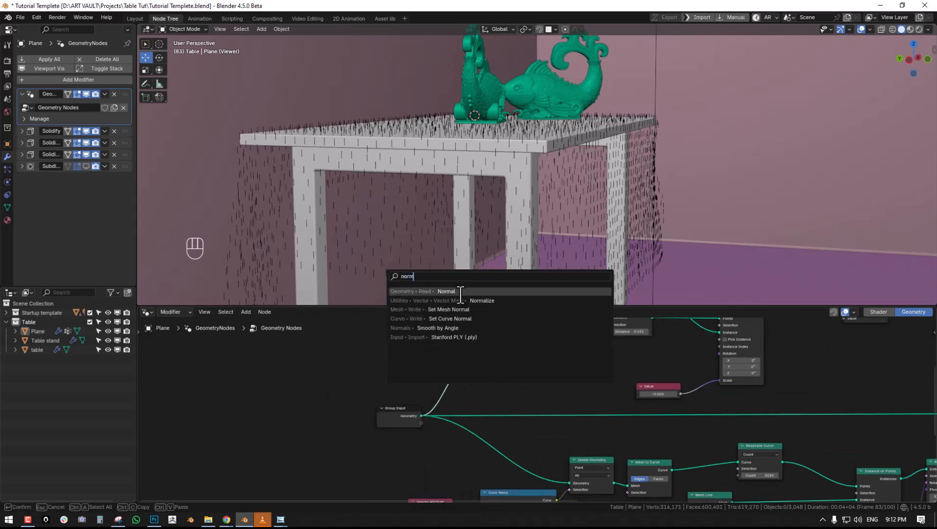
click(444, 300)
click(386, 368)
drag(430, 369, 468, 371)
middle_drag(462, 346, 359, 390)
- Duplicate the fringe's Align Rotation to Vector node and connect the copy to the surface Instance on Points Rotation
scroll(443, 378, up, 1)
scroll(422, 421, up, 1)
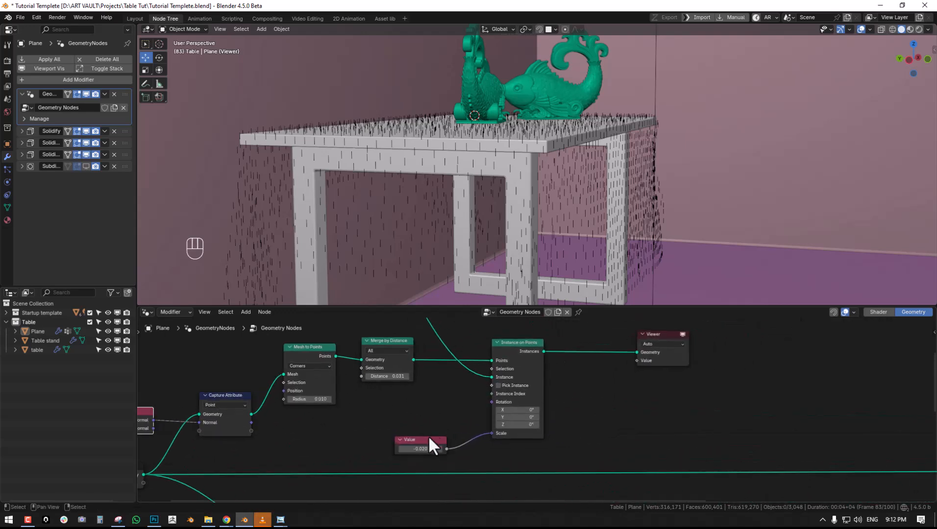
scroll(456, 421, down, 6)
middle_drag(460, 432, 498, 429)
middle_drag(524, 493, 516, 425)
middle_drag(578, 453, 559, 468)
key(shift+d)
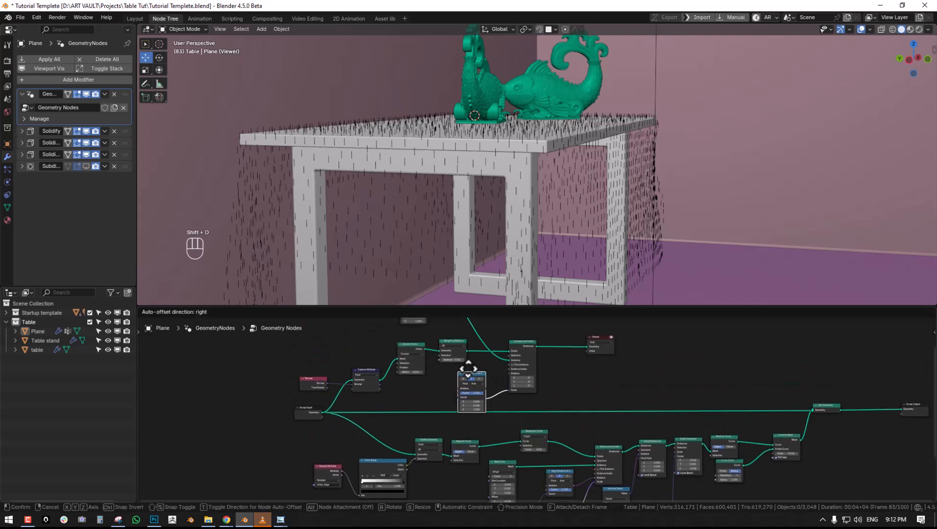
click(456, 361)
scroll(473, 378, up, 4)
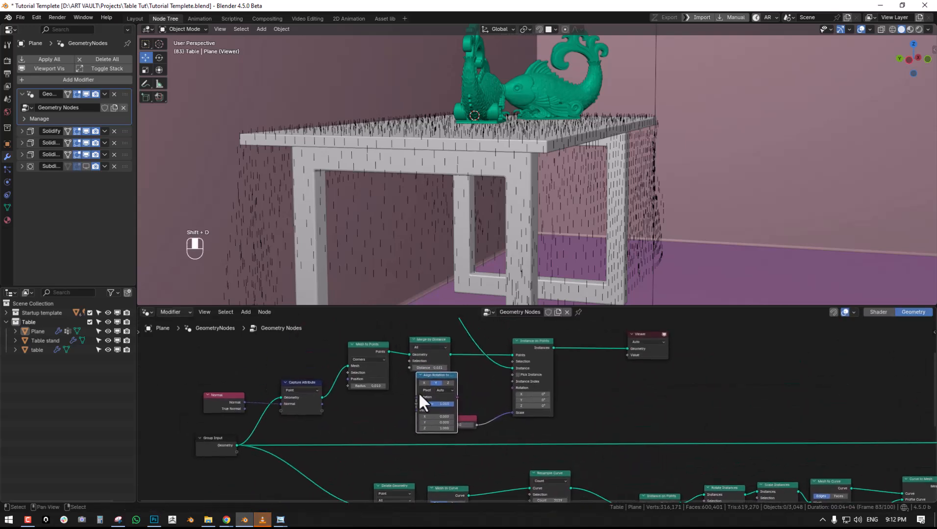
drag(457, 398, 513, 388)
middle_drag(482, 388, 544, 410)
- Feed the captured Normal into the Align Rotation to Vector node's Vector and set its axis to Z
scroll(544, 410, up, 1)
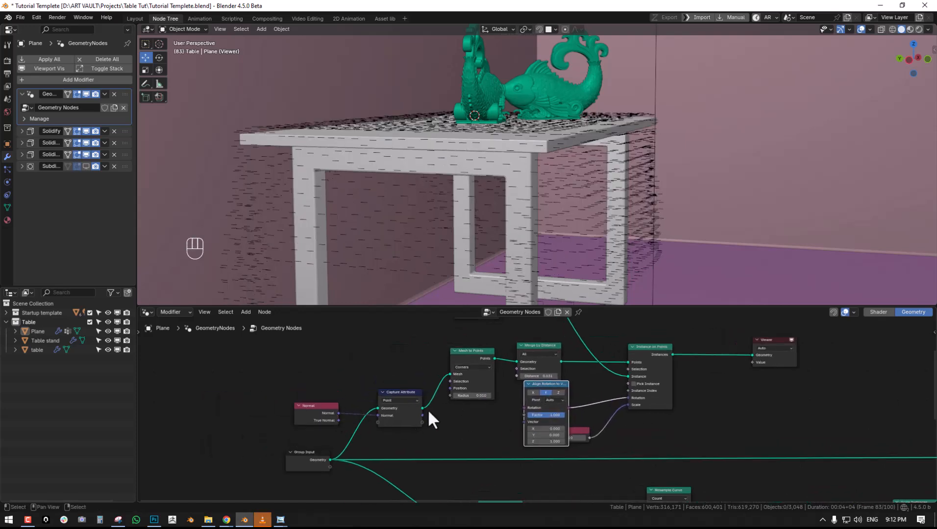
drag(421, 415, 520, 421)
drag(520, 421, 520, 421)
middle_drag(484, 418, 488, 390)
middle_drag(512, 230, 509, 104)
click(566, 374)
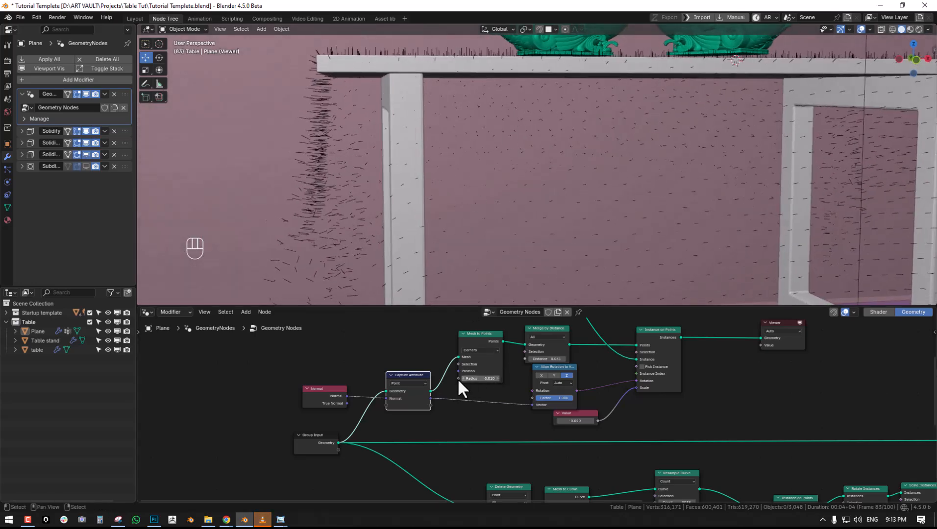
- Try bypassing Capture Attribute so the Normal feeds Align Rotation to Vector directly, and undo it
alt+drag(412, 375, 371, 364)
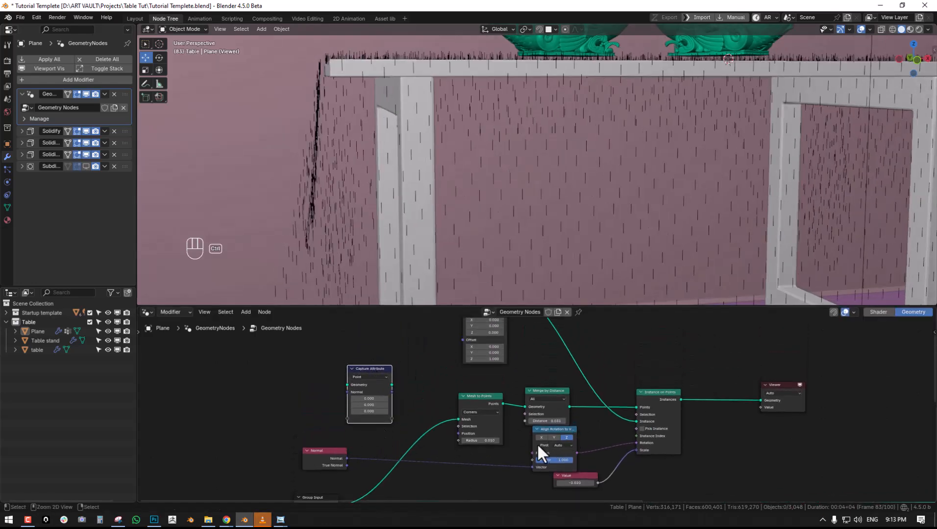
key(ctrl+z)
middle_drag(410, 166, 430, 169)
scroll(534, 158, down, 3)
key(ctrl+z)
- Save the file, connect the surface fibre instances to Join Geometry, and delete the Viewer node
key(ctrl+s)
middle_drag(625, 452, 487, 371)
scroll(514, 363, down, 1)
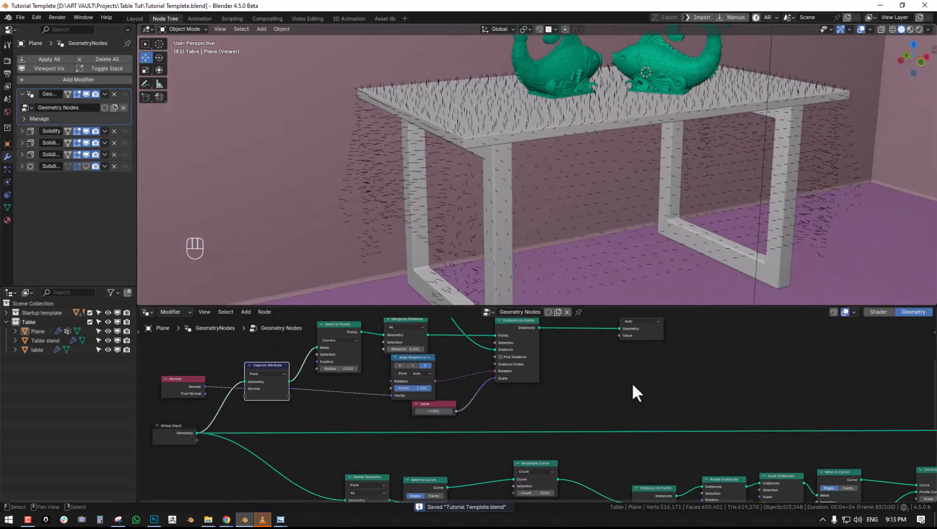
scroll(613, 387, down, 1)
middle_drag(593, 393, 519, 389)
drag(461, 366, 737, 429)
middle_drag(603, 379, 570, 374)
click(488, 352)
key(x)
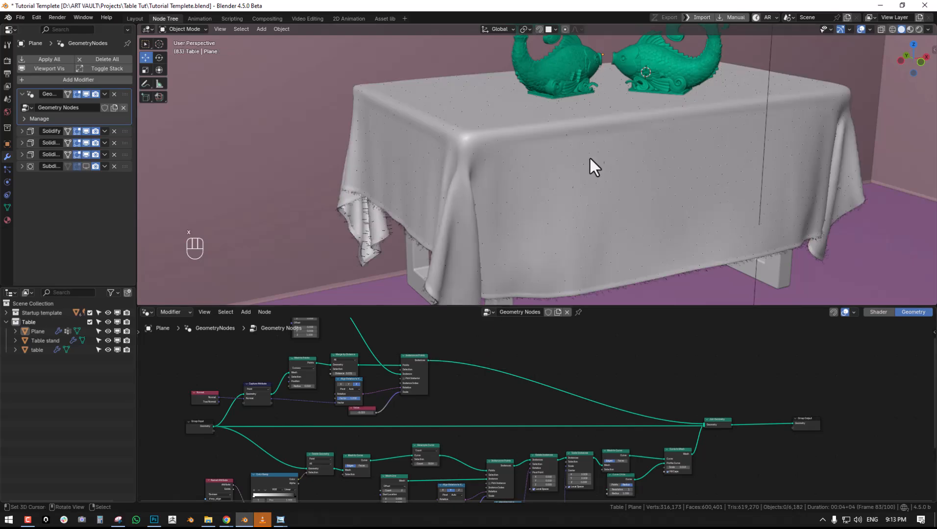
- Make the Value driving the surface fibres' scale positive so the fibres point outward from the cloth
scroll(566, 183, up, 6)
middle_drag(476, 373, 564, 388)
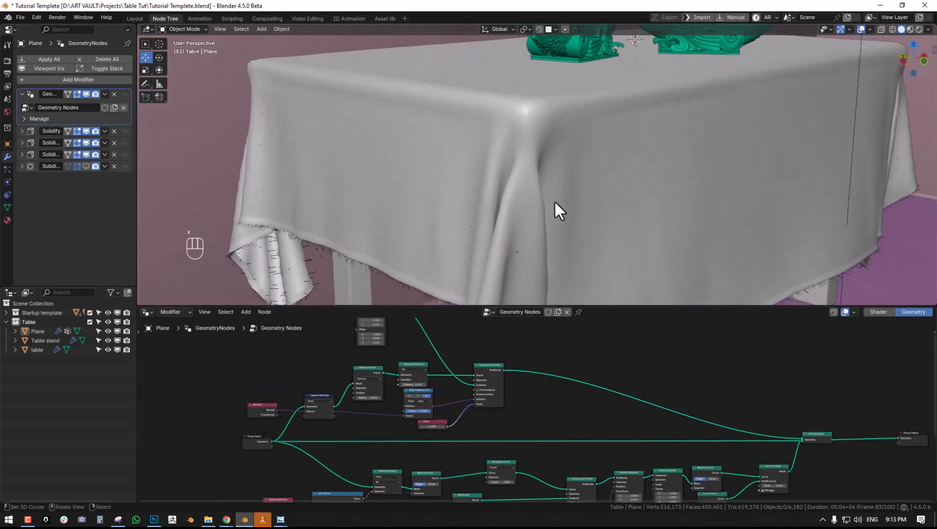
middle_drag(552, 209, 548, 241)
scroll(433, 427, up, 2)
mouse_move(411, 431)
mouse_down()
mouse_move(444, 430)
mouse_move(404, 431)
mouse_move(413, 431)
mouse_up()
scroll(574, 204, down, 4)
middle_drag(573, 203, 596, 210)
scroll(596, 211, up, 4)
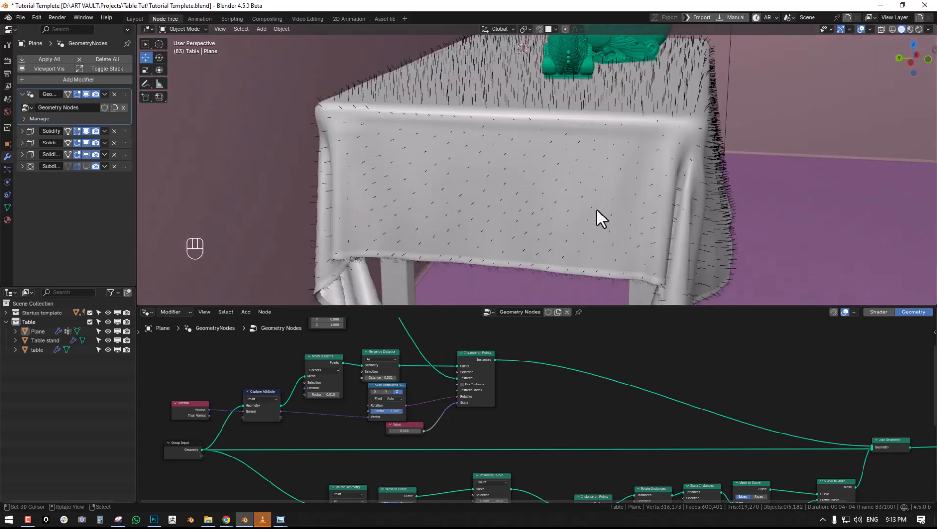
- Try raising the Mesh to Points Radius, and undo the change
middle_drag(436, 430, 526, 428)
scroll(526, 428, up, 2)
shift+drag(398, 396, 405, 396)
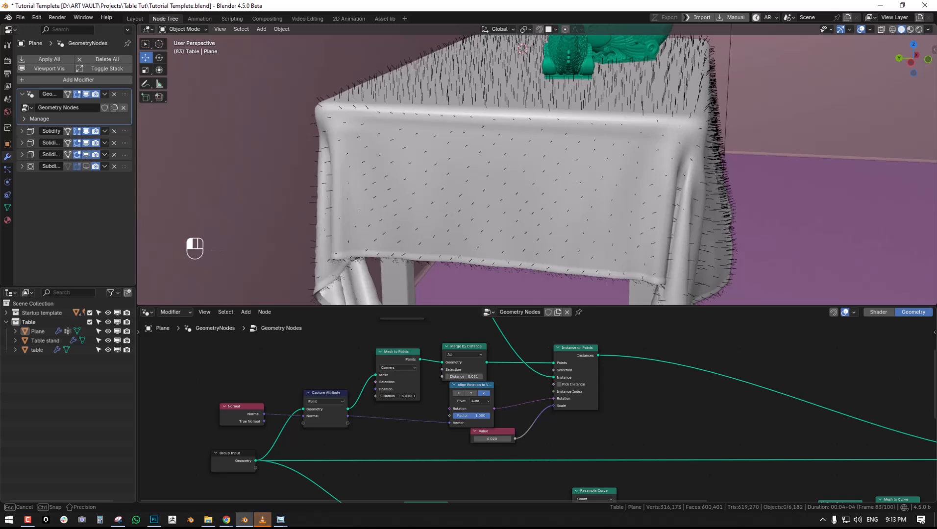
drag(404, 396, 407, 396)
key(ctrl+z)
- Spread out the surface fibre nodes by repositioning Instance on Points, Merge by Distance and Capture Attribute
middle_drag(430, 404, 409, 444)
scroll(456, 415, up, 2)
drag(579, 411, 640, 384)
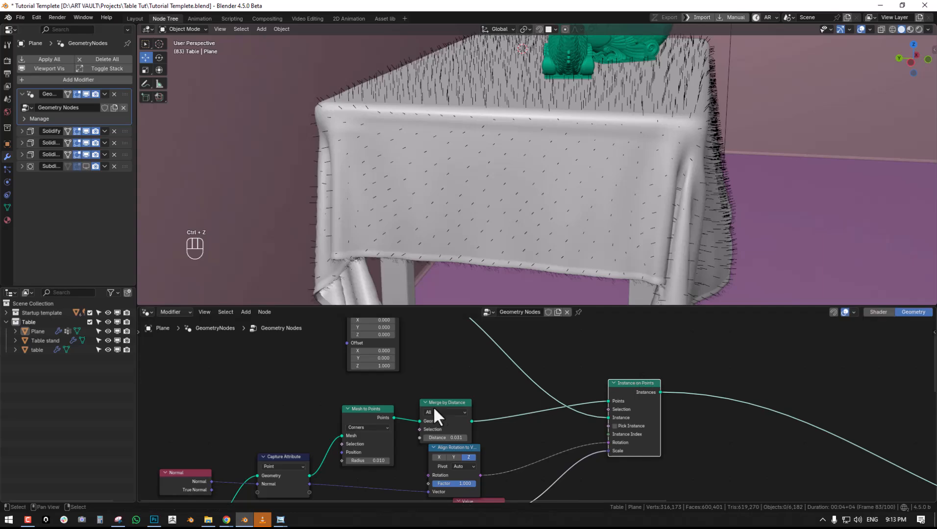
drag(442, 406, 458, 374)
click(458, 375)
scroll(459, 387, down, 2)
middle_drag(459, 387, 473, 381)
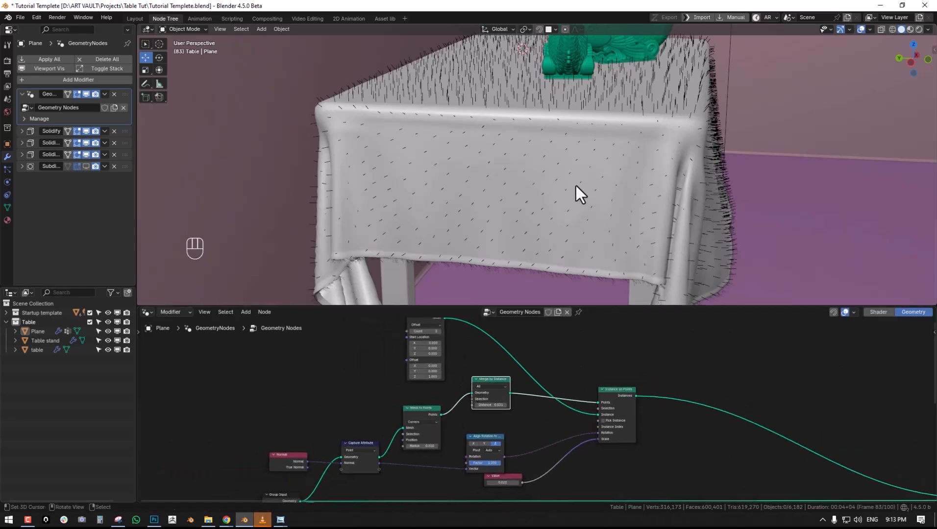
middle_drag(576, 185, 532, 183)
drag(362, 446, 361, 448)
- Try a Mesh to Points Radius of about 44.7 and preview the fibre branch's node outputs in the Viewer
mouse_move(424, 448)
mouse_down()
mouse_move(436, 447)
mouse_move(427, 443)
mouse_up()
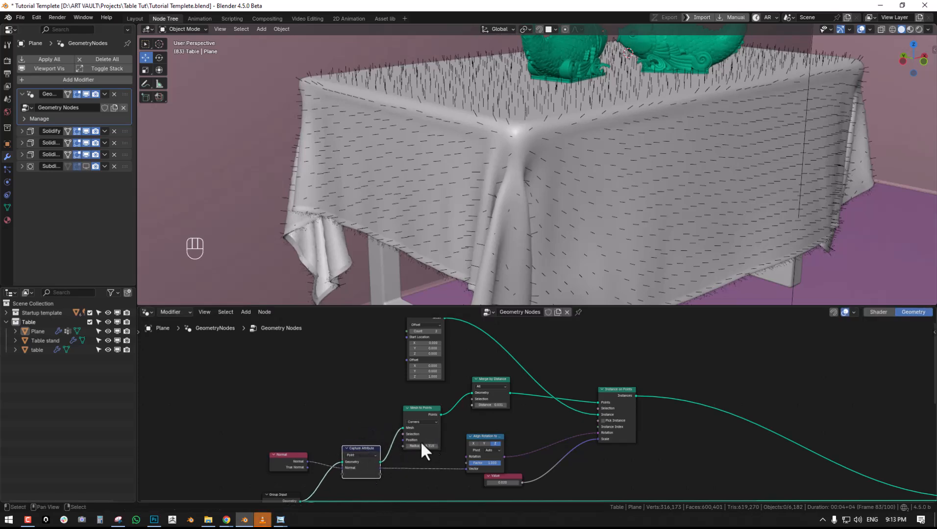
ctrl+shift+click(615, 393)
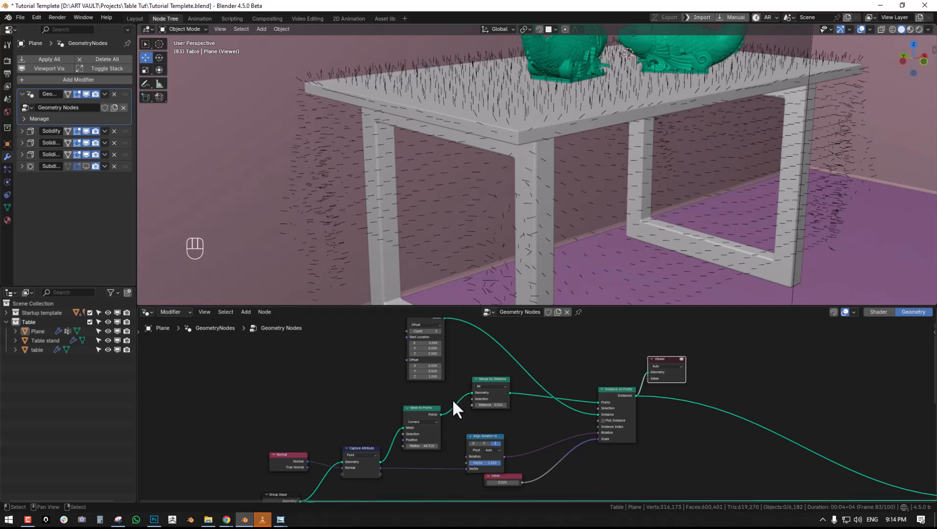
ctrl+shift+click(495, 382)
ctrl+shift+click(420, 414)
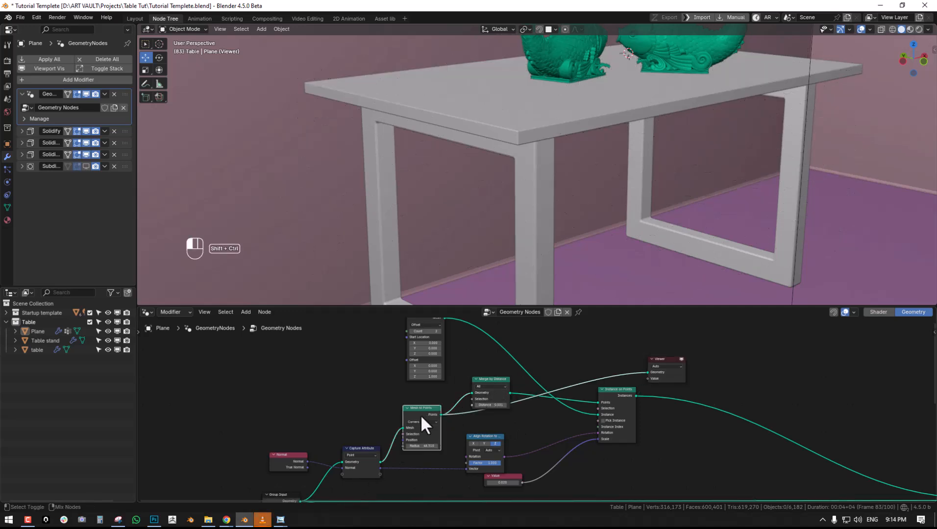
middle_drag(420, 412, 442, 360)
scroll(567, 195, down, 3)
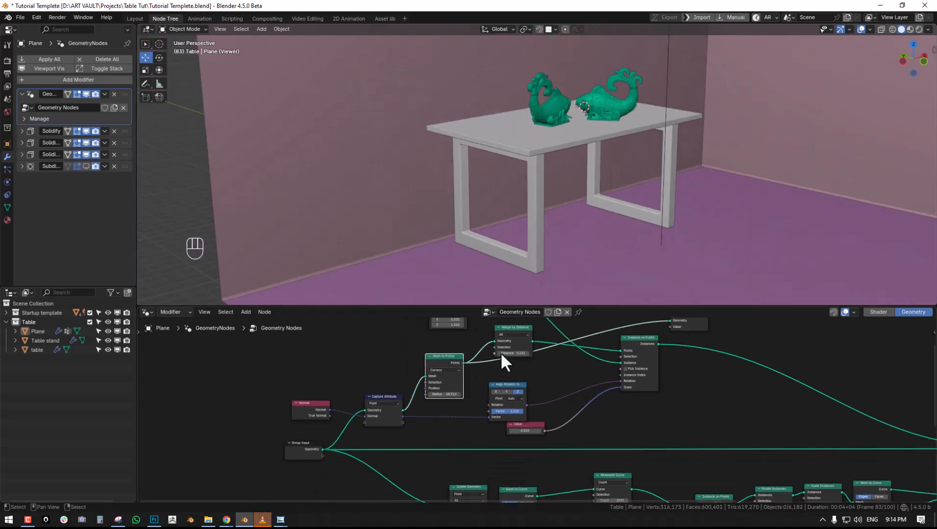
ctrl+shift+click(395, 411)
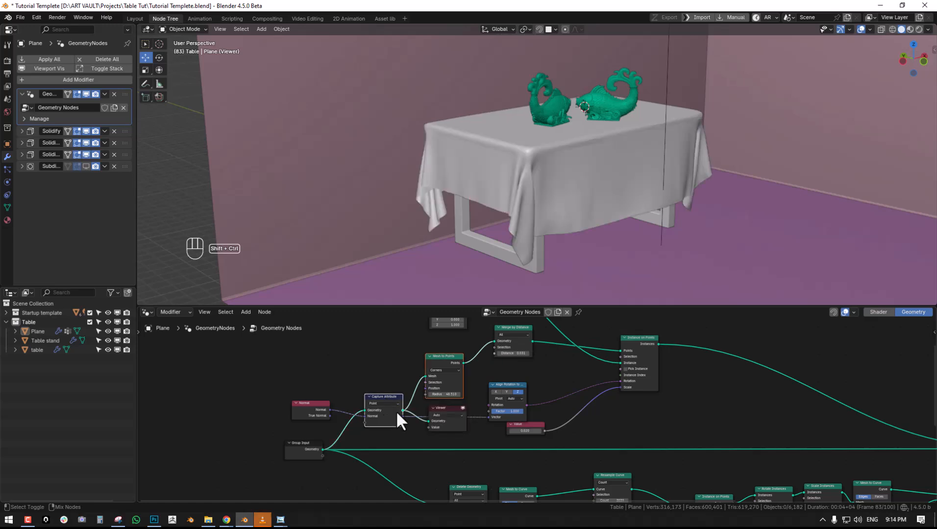
ctrl+shift+click(440, 357)
- Set the Mesh to Points Radius to 0.010 and turn off the Viewer preview
scroll(470, 366, up, 2)
mouse_move(420, 390)
mouse_down()
mouse_move(407, 390)
mouse_move(455, 391)
mouse_move(431, 391)
mouse_up()
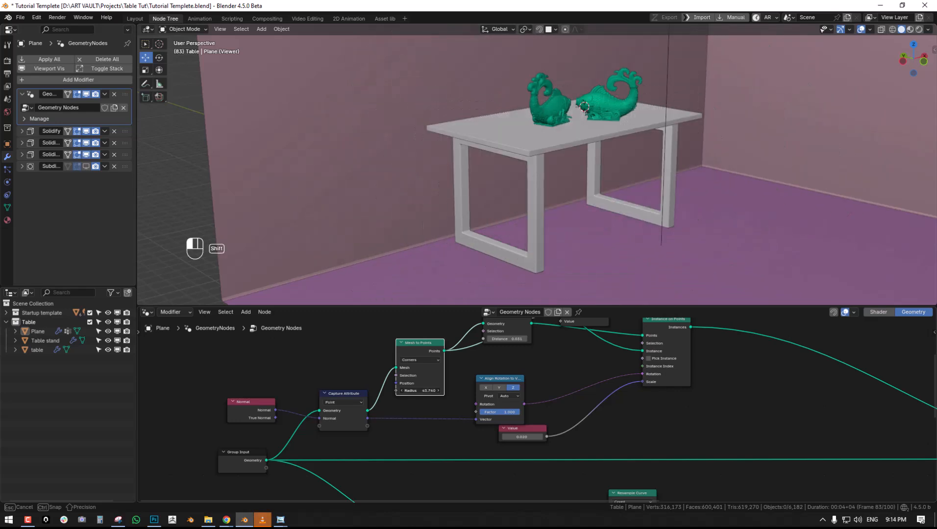
shift+drag(431, 390, 422, 391)
click(424, 390)
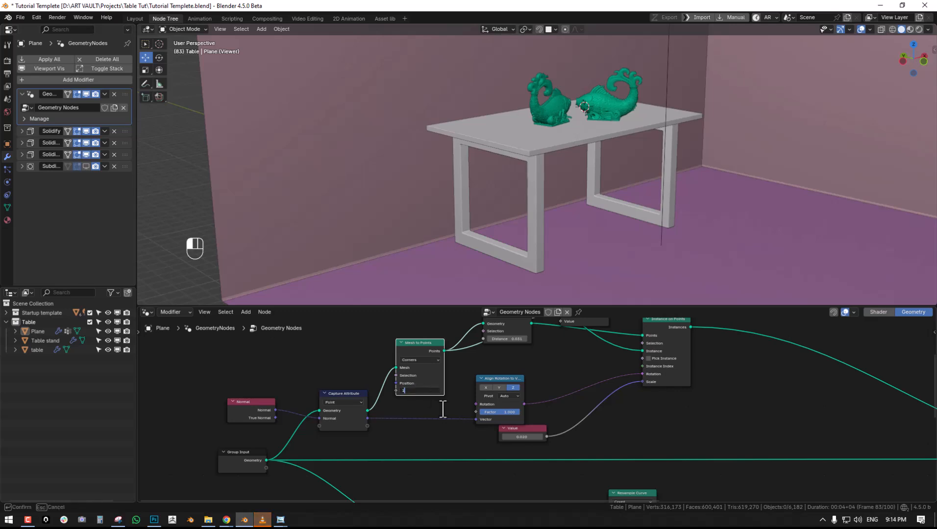
text(1)
key(Return)
shift+drag(427, 390, 423, 391)
scroll(569, 403, up, 2)
middle_drag(569, 403, 734, 376)
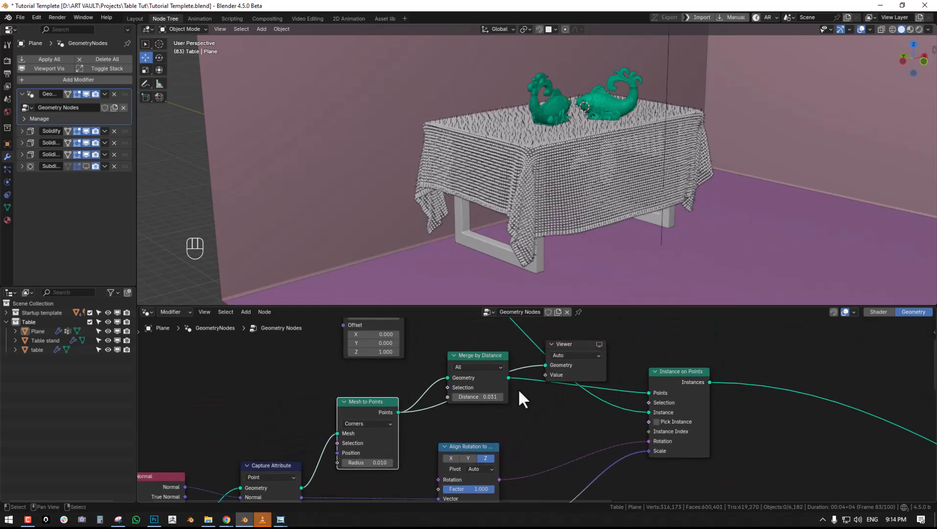
- Try different Merge by Distance values to compare fibre density, ending at 0.031
scroll(534, 402, up, 1)
shift+drag(476, 397, 487, 398)
scroll(657, 182, up, 3)
middle_drag(669, 175, 647, 186)
shift+drag(468, 395, 448, 395)
- Set the Mesh to Points mode to Vertices and the Merge by Distance value to 0.041
click(343, 427)
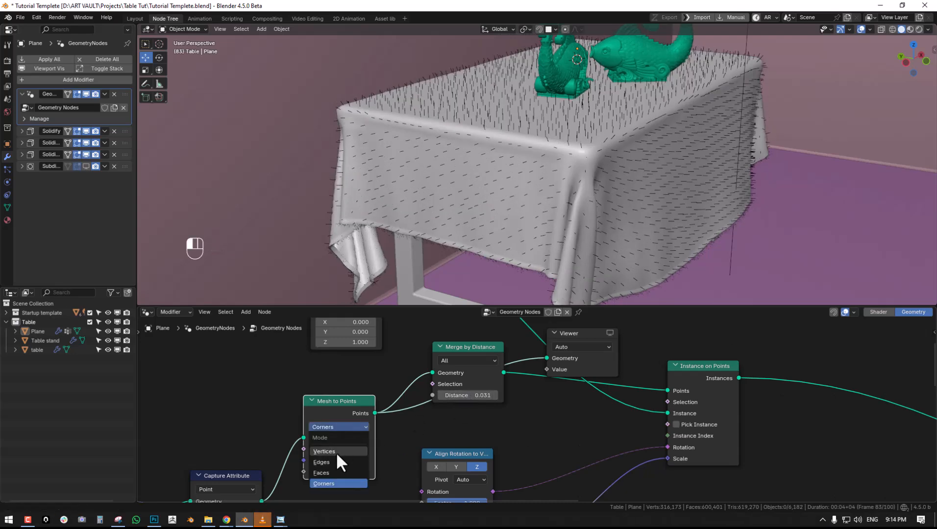
click(336, 452)
mouse_move(468, 396)
shift+mouse_down()
mouse_move(490, 396)
mouse_move(470, 396)
shift+mouse_up()
scroll(519, 394, down, 3)
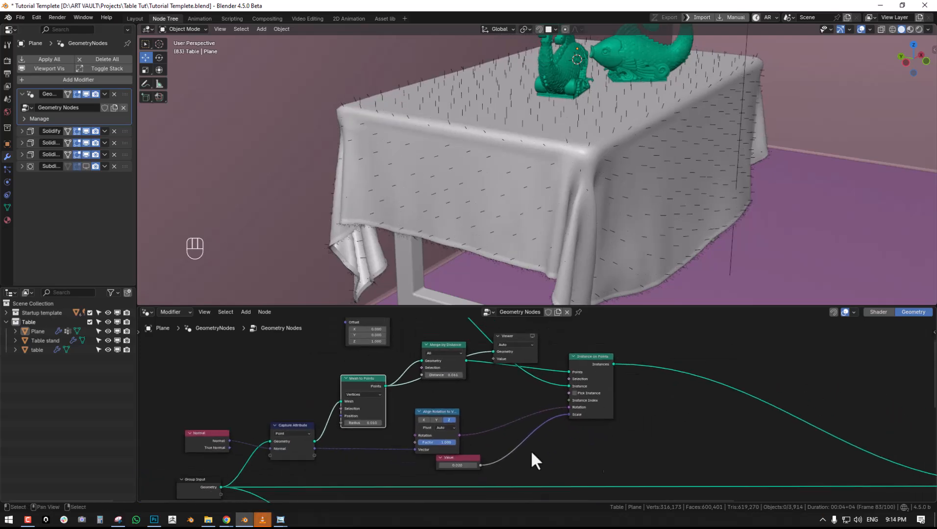
- Delete the Viewer node from the surface fibre branch
scroll(561, 439, down, 3)
middle_drag(795, 439, 614, 412)
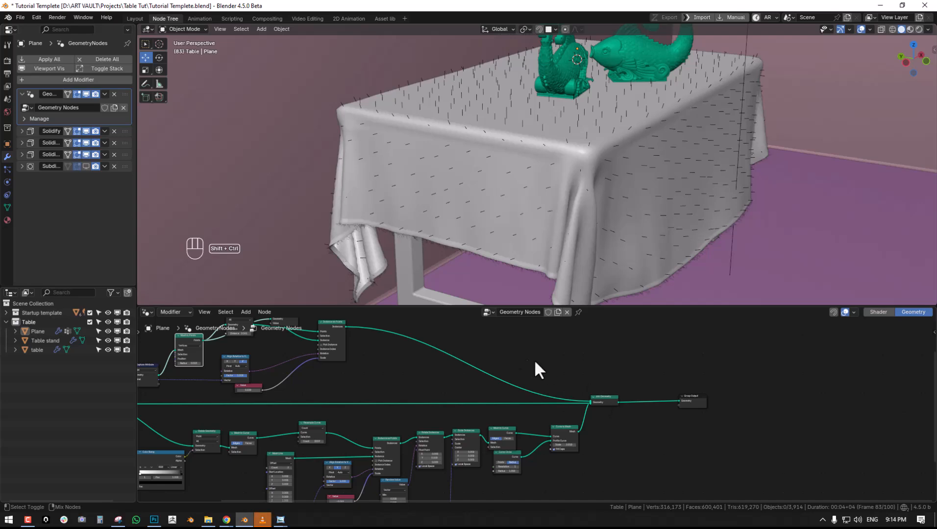
middle_drag(526, 367, 673, 406)
scroll(440, 376, up, 4)
click(432, 344)
key(x)
- Set the Merge by Distance value to 0.071 and check the fibre density on the tablecloth
middle_drag(598, 165, 565, 163)
scroll(465, 359, up, 1)
scroll(464, 366, up, 1)
mouse_move(337, 366)
shift+mouse_down()
mouse_move(358, 367)
mouse_move(343, 366)
shift+mouse_up()
middle_drag(561, 175, 520, 182)
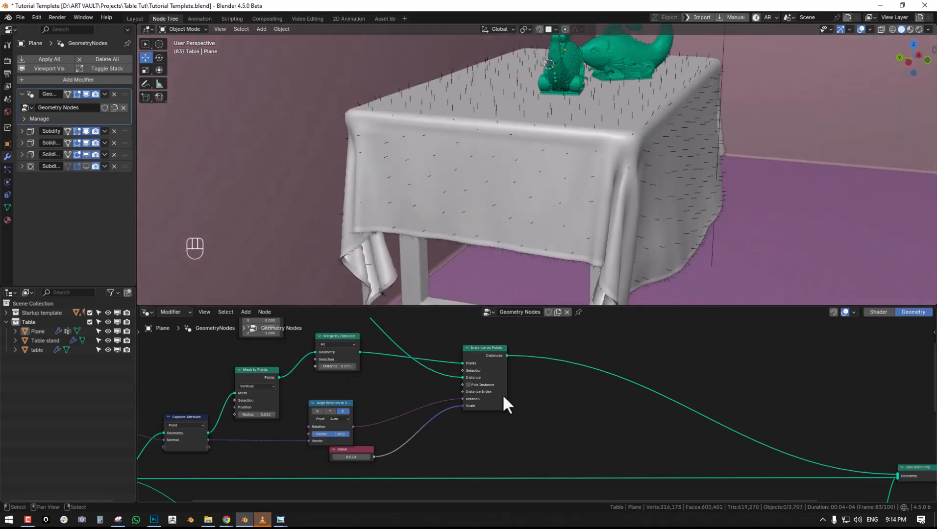
middle_drag(521, 389, 514, 377)
scroll(515, 378, down, 4)
- Duplicate the fringe's Rotate Instances node and insert it after the surface fibres' Instance on Points node
middle_drag(552, 445, 553, 378)
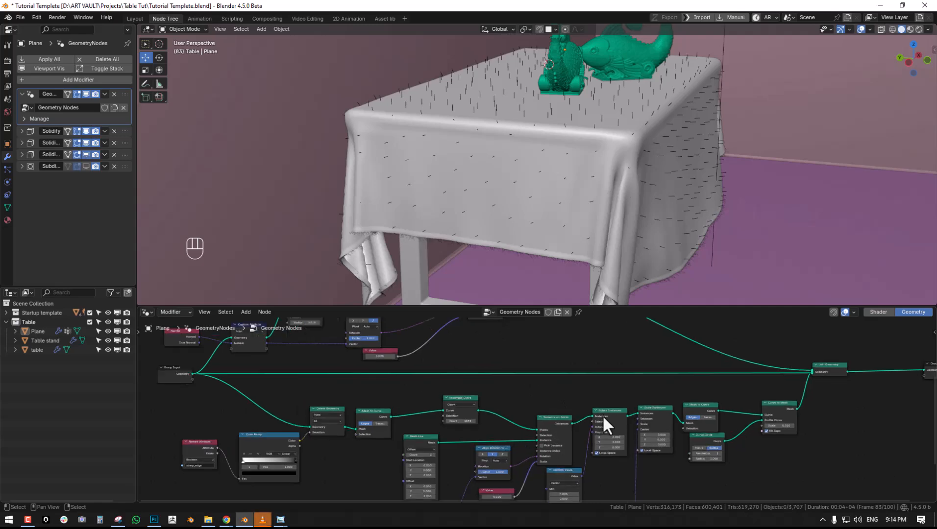
scroll(627, 410, up, 1)
key(shift+d)
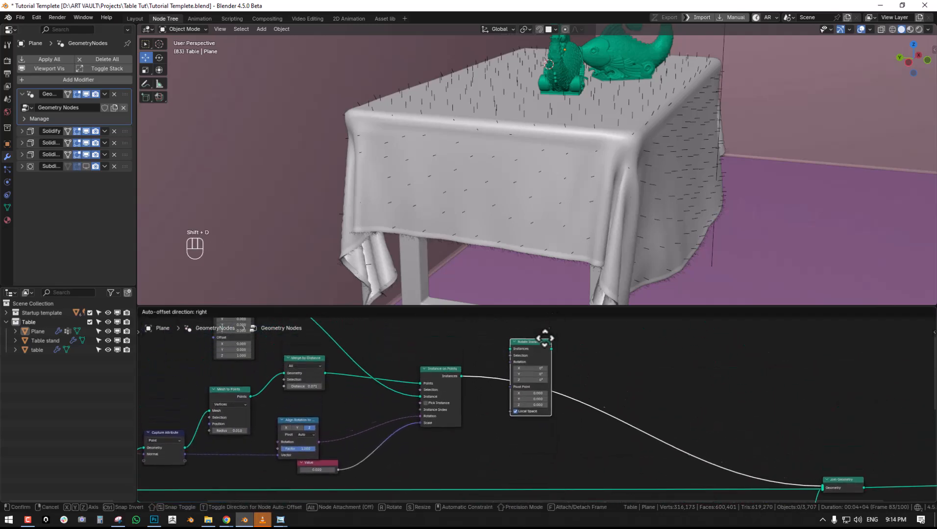
click(538, 344)
- Copy the fringe's Random Value and Value nodes to drive the rotation of the fibres' Rotate Instances node
scroll(543, 423, down, 2)
middle_drag(544, 426, 577, 325)
scroll(564, 402, down, 1)
scroll(567, 435, up, 2)
middle_drag(550, 441, 562, 416)
scroll(563, 416, up, 1)
click(575, 433)
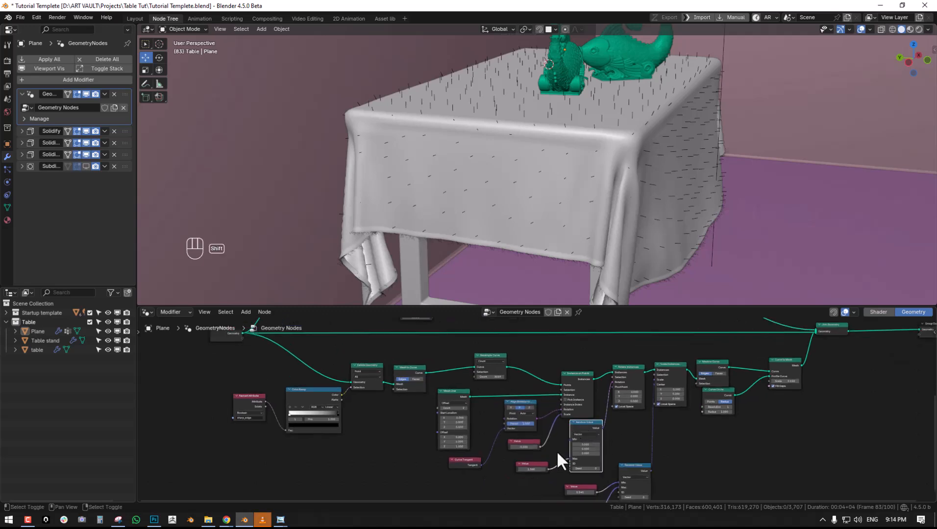
key(ctrl+c)
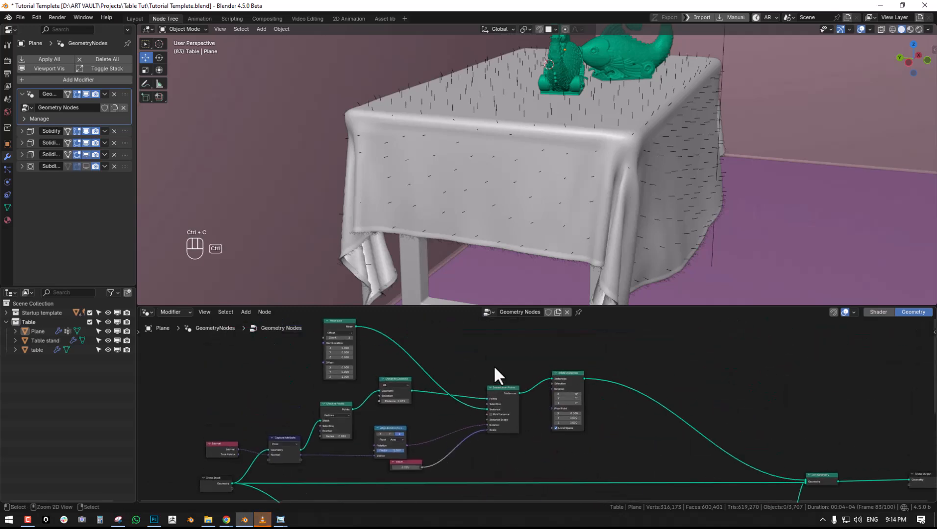
key(ctrl+v)
middle_drag(531, 331, 533, 426)
scroll(532, 426, up, 1)
key(alt+a)
- Try different maximum rotation values for the fibres, including -0.773, ending at 0.820
drag(551, 390, 554, 447)
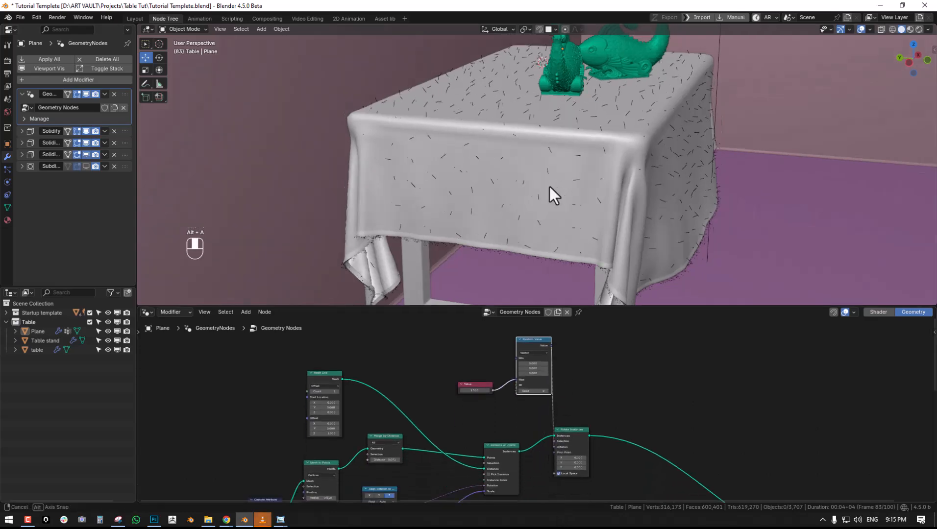
scroll(547, 186, up, 3)
scroll(545, 423, up, 1)
drag(465, 388, 438, 387)
middle_drag(813, 213, 686, 274)
scroll(755, 223, down, 2)
scroll(614, 375, up, 2)
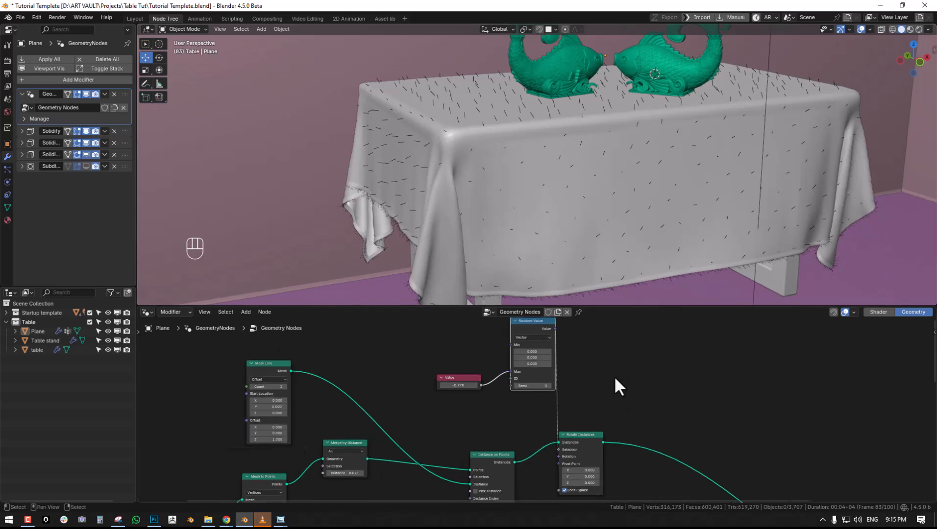
shift+drag(444, 385, 468, 384)
- Lower the Merge by Distance value to 0.021 and check the denser fibres from several sides
middle_drag(394, 439, 473, 406)
shift+click(407, 450)
shift+drag(408, 446, 398, 446)
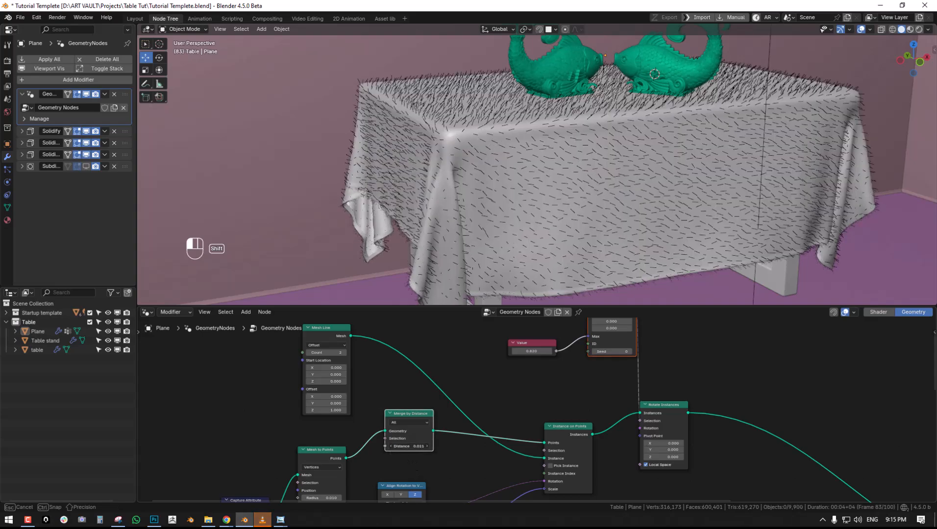
middle_drag(564, 221, 592, 368)
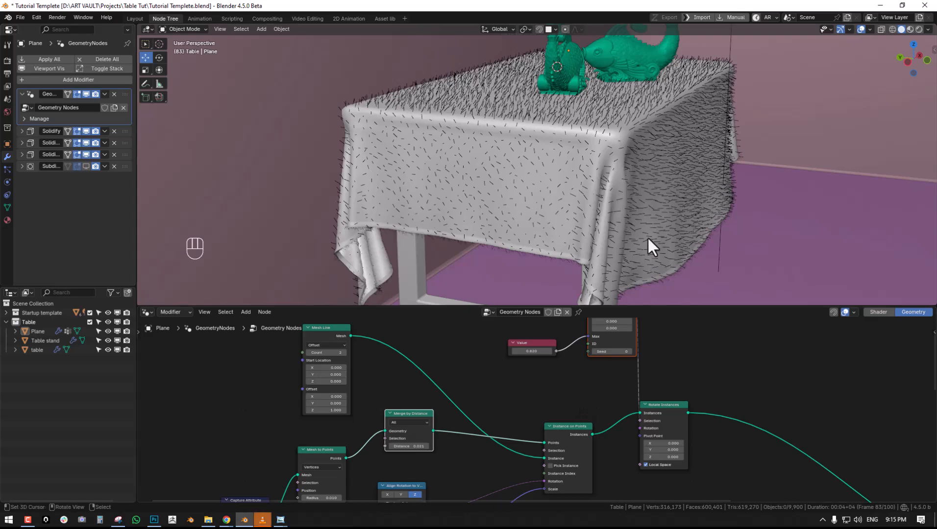
middle_drag(648, 247, 611, 240)
middle_drag(675, 370, 647, 362)
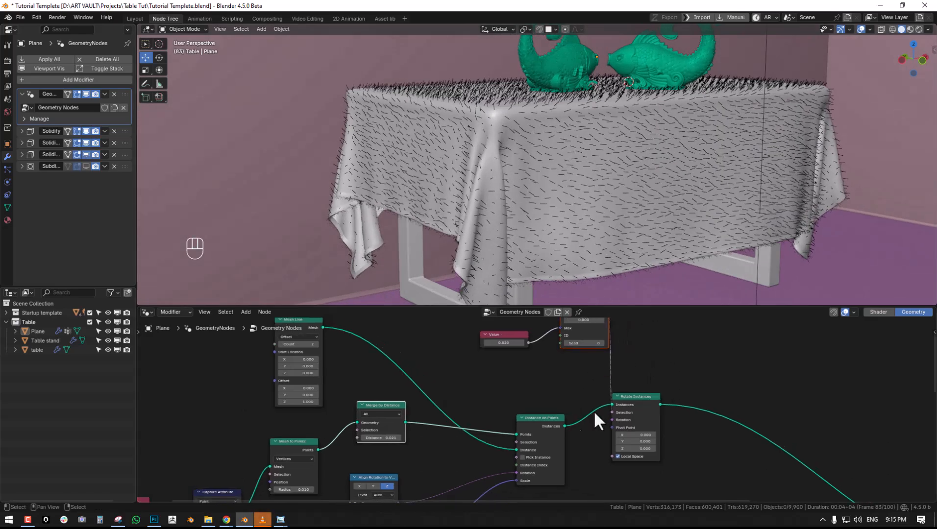
- Reduce the Value node that drives the fibres' instance scale to 0.006
middle_drag(523, 433, 584, 375)
middle_drag(429, 459, 480, 398)
shift+drag(501, 417, 488, 417)
middle_drag(668, 331, 533, 346)
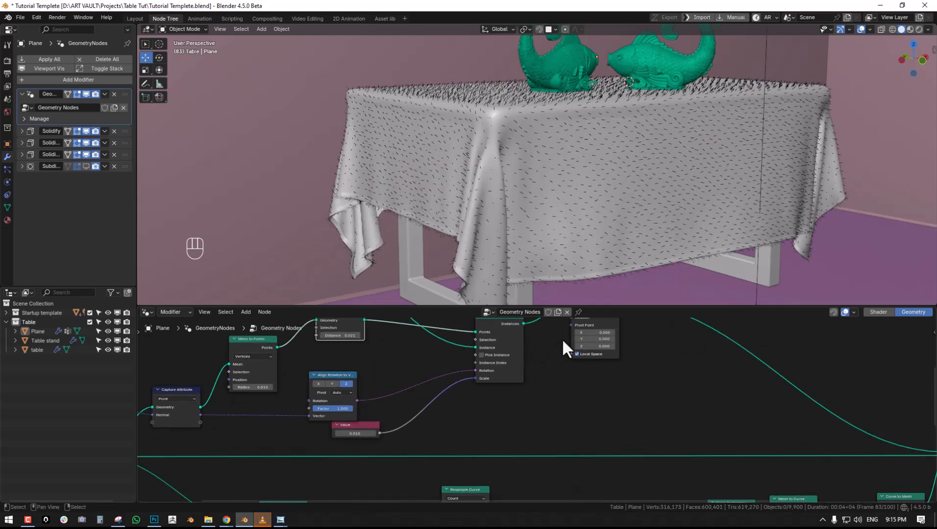
click(358, 434)
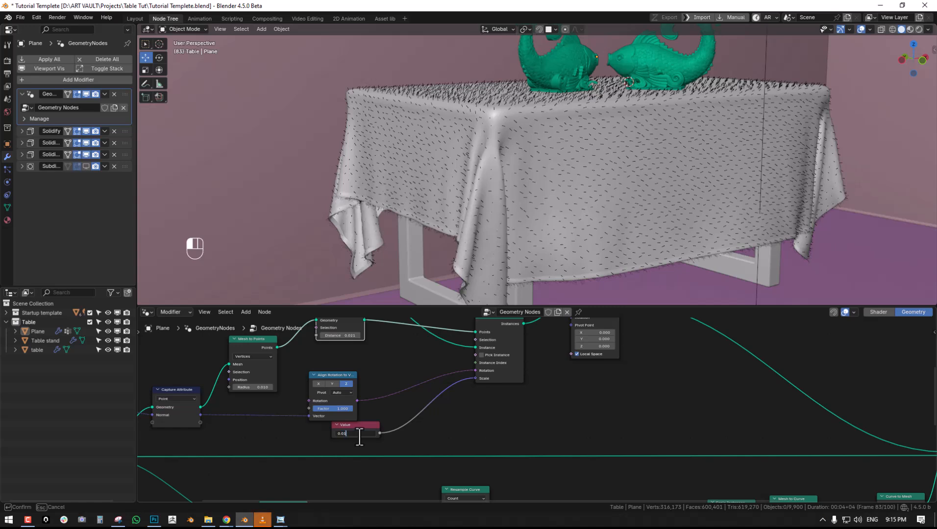
text(06)
key(Return)
middle_drag(534, 183, 490, 185)
scroll(630, 359, up, 2)
- Add a Mesh to Curve node between the fibres' Rotate Instances and Join Geometry
middle_drag(630, 359, 545, 390)
middle_drag(584, 356, 455, 344)
scroll(511, 408, down, 4)
key(shift+a)
click(508, 276)
text(m)
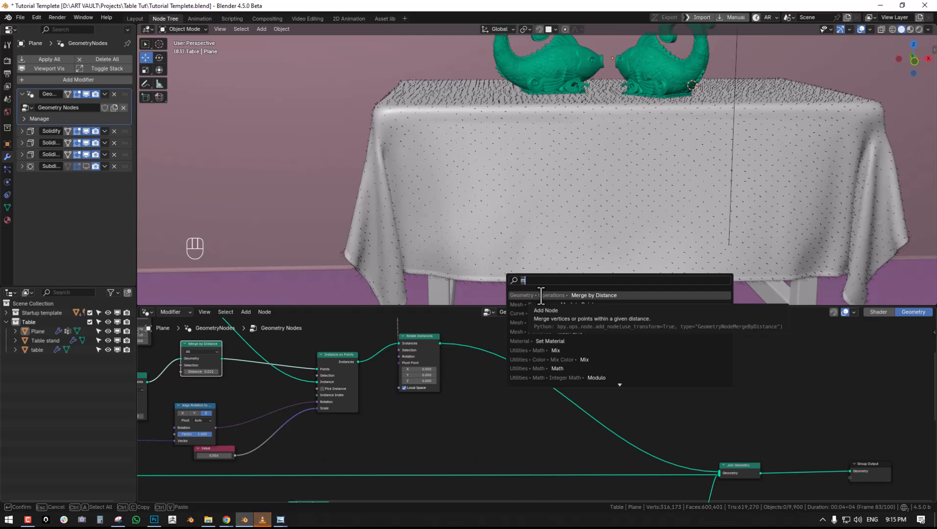
text(esh)
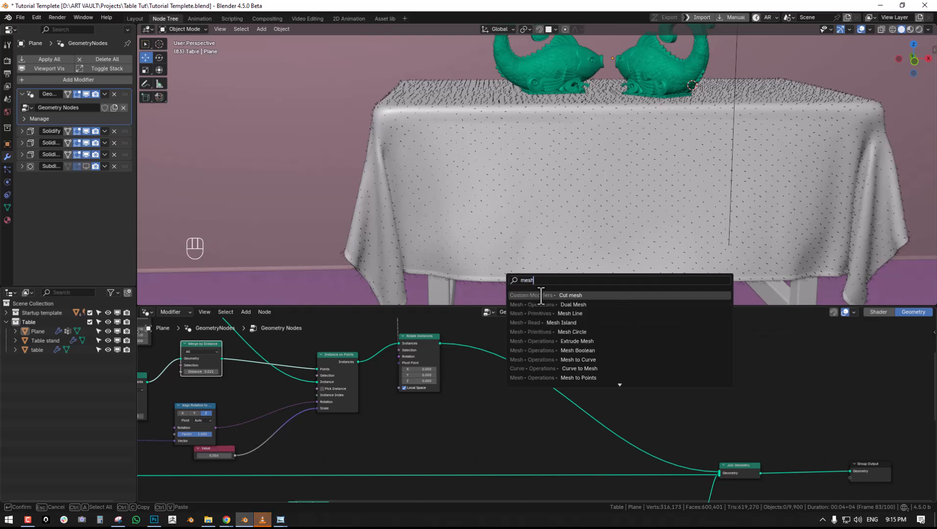
text( to c)
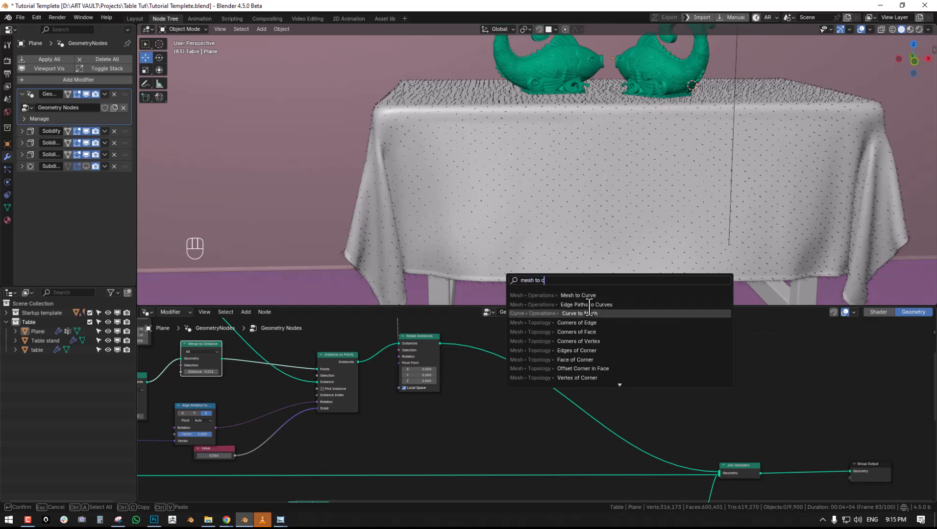
click(541, 295)
click(523, 357)
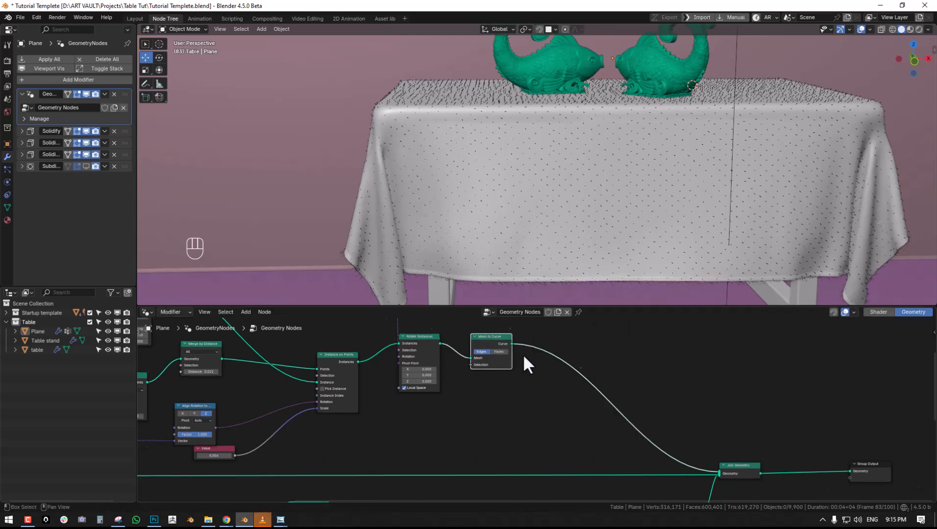
- Add a Realize Instances node after the fibres' Mesh to Curve node
scroll(535, 336, up, 1)
key(shift+a)
text(r)
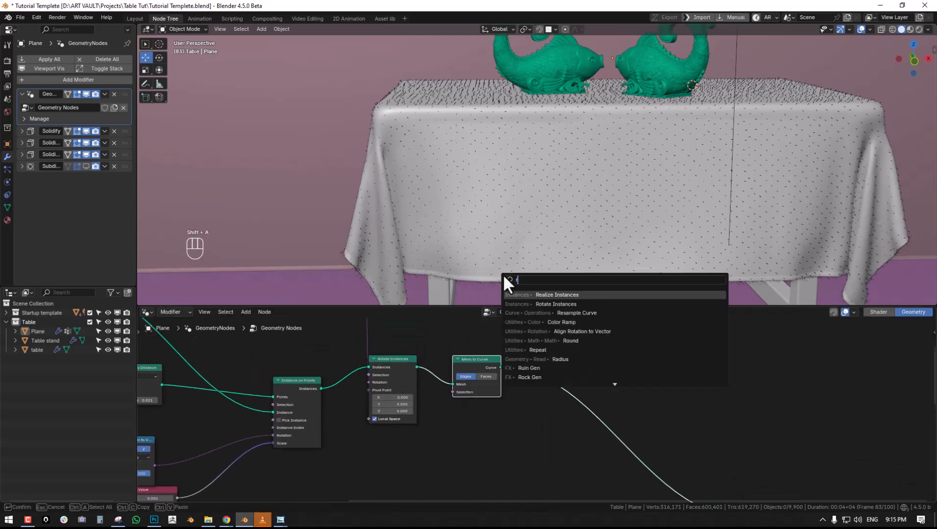
click(559, 295)
click(507, 350)
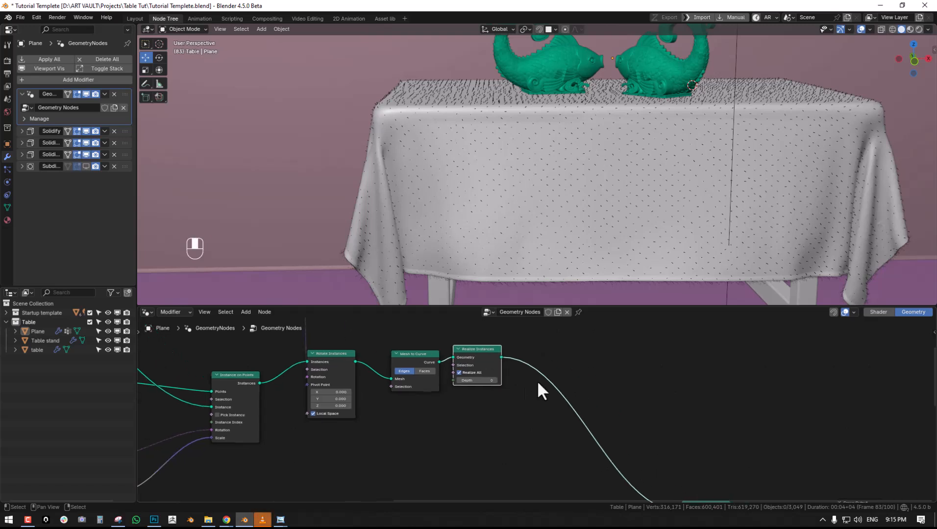
- Add a Frizz Hair Curves node between Realize Instances and Join Geometry
key(shift+a)
mouse_move(523, 471)
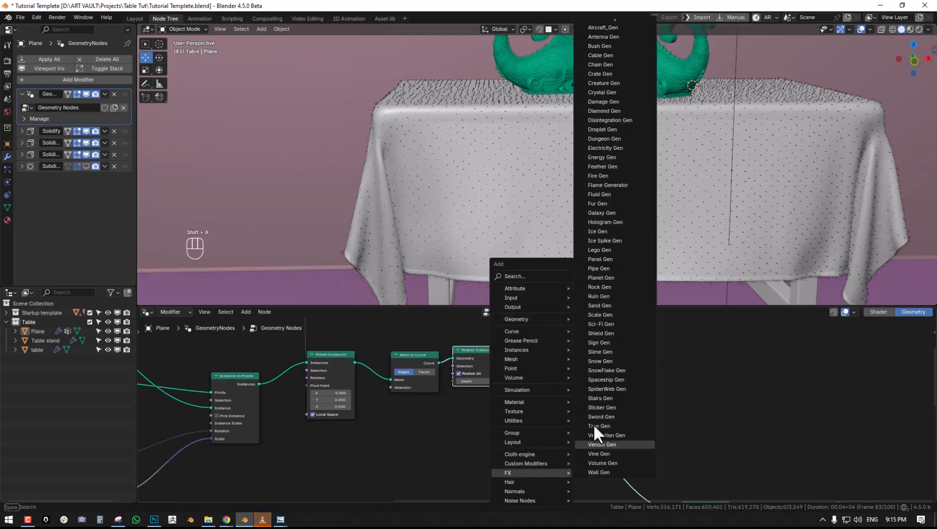
mouse_move(604, 437)
click(687, 370)
click(539, 358)
- Dissolve the fibres' Rotate Instances node and delete its disconnected Random Value and Value nodes
middle_drag(542, 201, 572, 218)
middle_drag(537, 369, 368, 373)
click(362, 368)
key(ctrl+x)
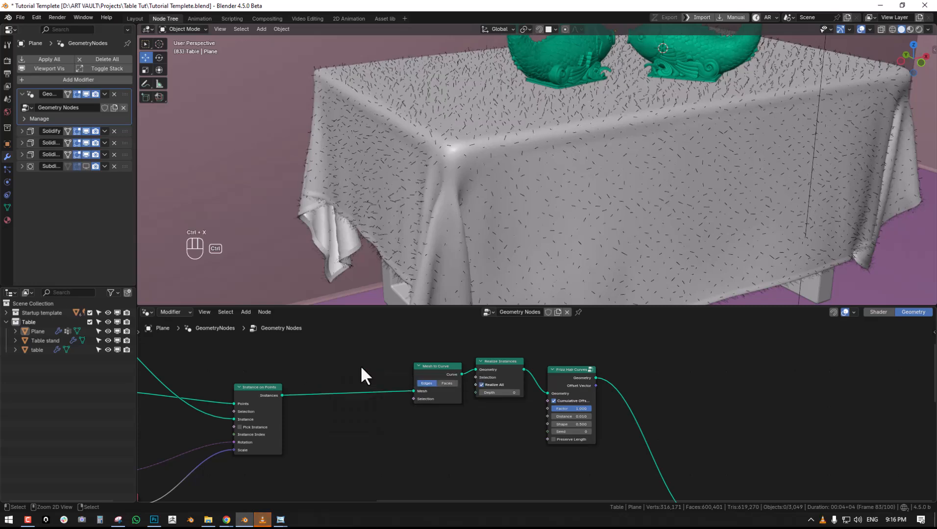
scroll(372, 399, down, 3)
key(alt+a)
key(c)
drag(417, 337, 375, 347)
right_click(376, 349)
key(x)
scroll(486, 412, up, 3)
- Move Mesh to Curve and Realize Instances closer to Instance on Points, leaving room before Frizz Hair Curves
drag(464, 378, 408, 383)
drag(514, 380, 477, 382)
scroll(588, 392, up, 1)
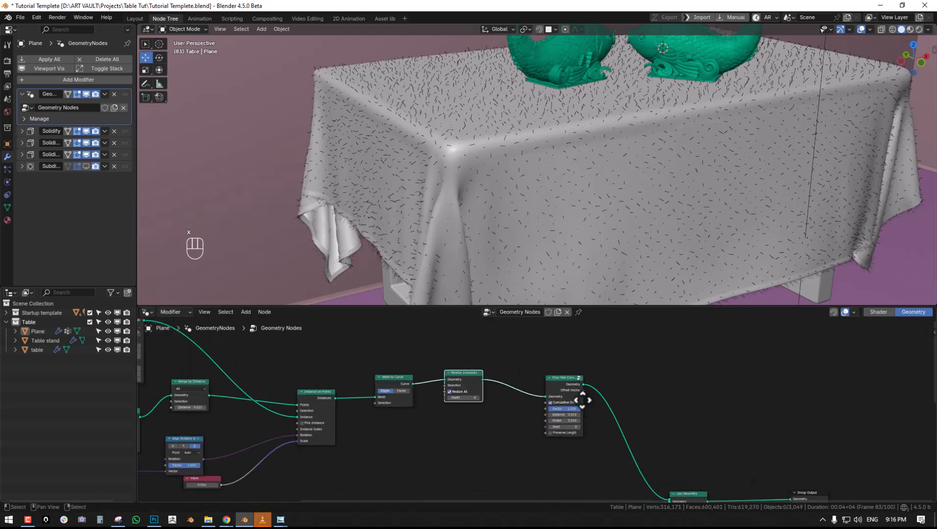
middle_drag(590, 410, 536, 389)
scroll(524, 376, up, 2)
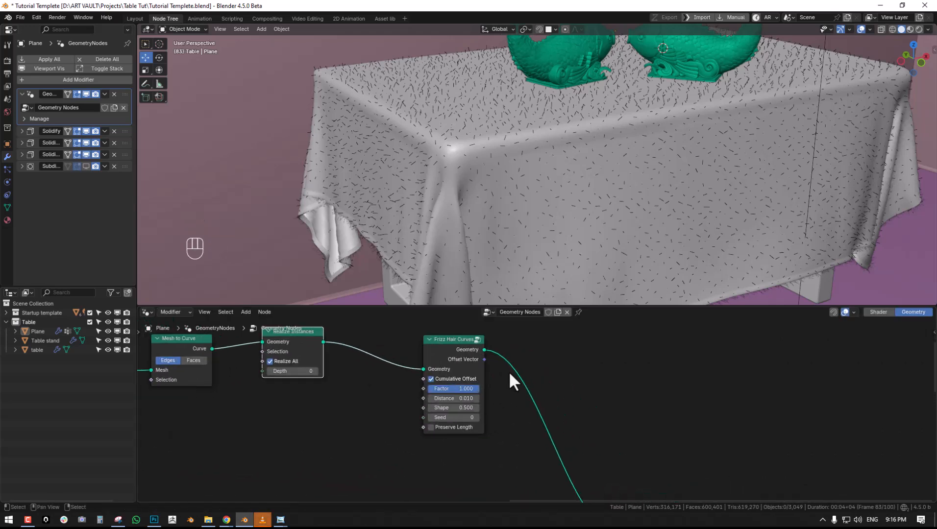
- Insert a Subdivide Curve node between Realize Instances and Frizz Hair Curves, and set its Cuts to 5
middle_drag(431, 377, 502, 387)
key(shift+a)
click(434, 159)
text(r)
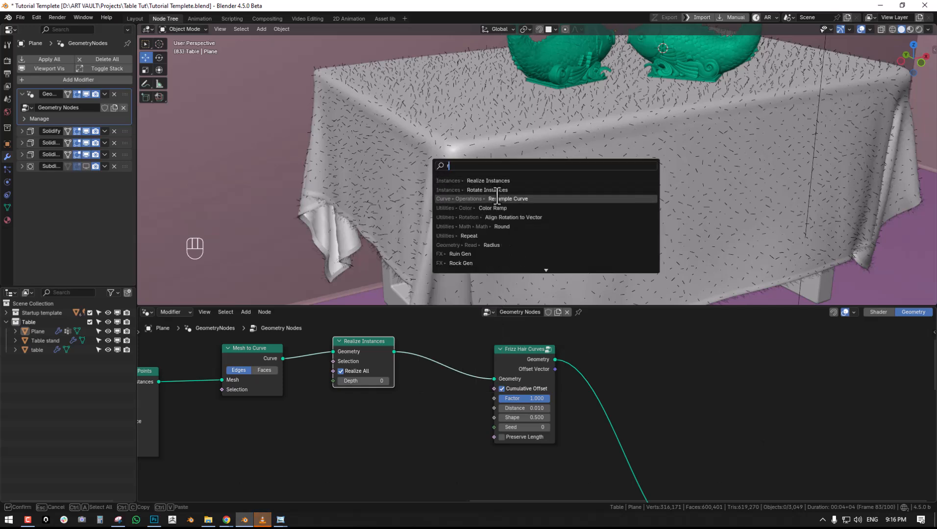
text(ub)
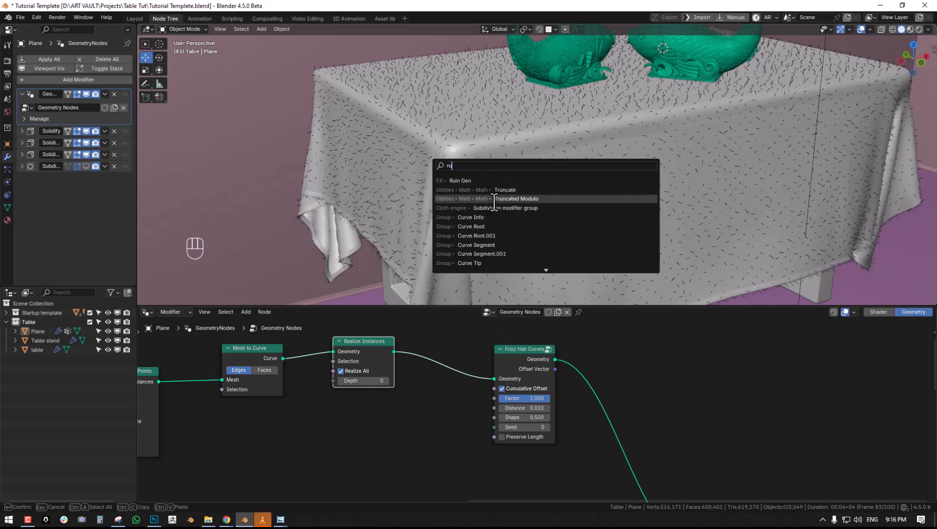
key(BackSpace)
key(BackSpace)
key(BackSpace)
text(su)
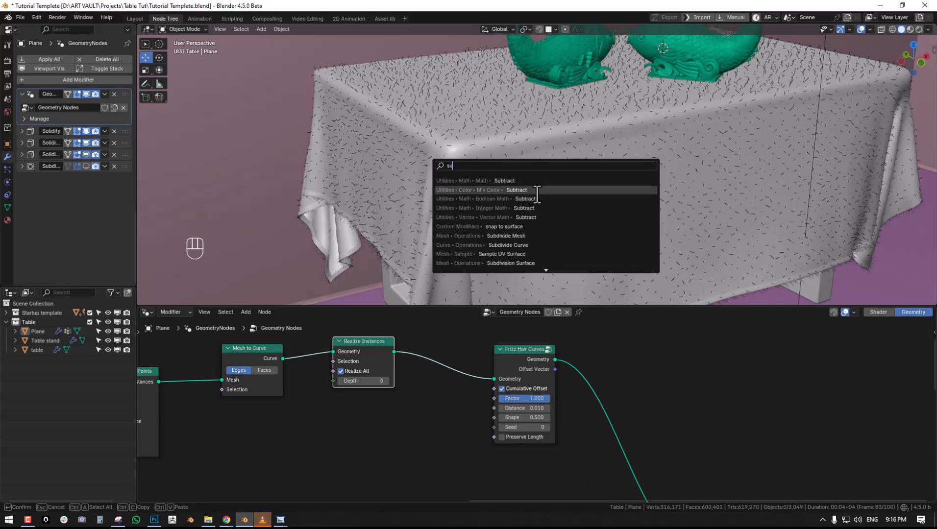
click(527, 245)
click(424, 356)
click(469, 371)
click(468, 371)
click(468, 371)
click(468, 371)
- Enable Preserve Length on Frizz Hair Curves and set its Factor to 0.841 and Distance to 0.030
middle_drag(498, 171, 543, 169)
scroll(517, 189, up, 1)
mouse_move(534, 399)
mouse_down()
mouse_move(505, 398)
mouse_move(520, 400)
mouse_up()
click(520, 437)
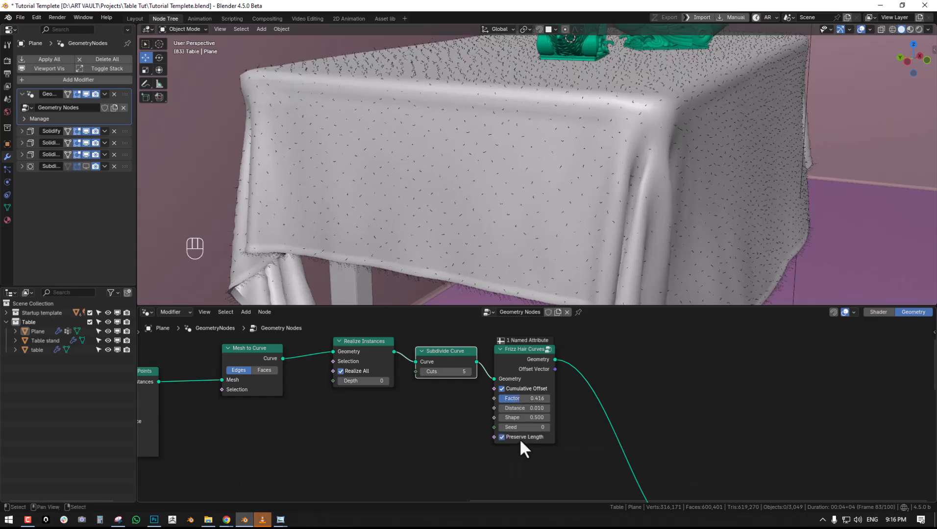
scroll(484, 201, up, 2)
shift+middle_drag(483, 202, 484, 244)
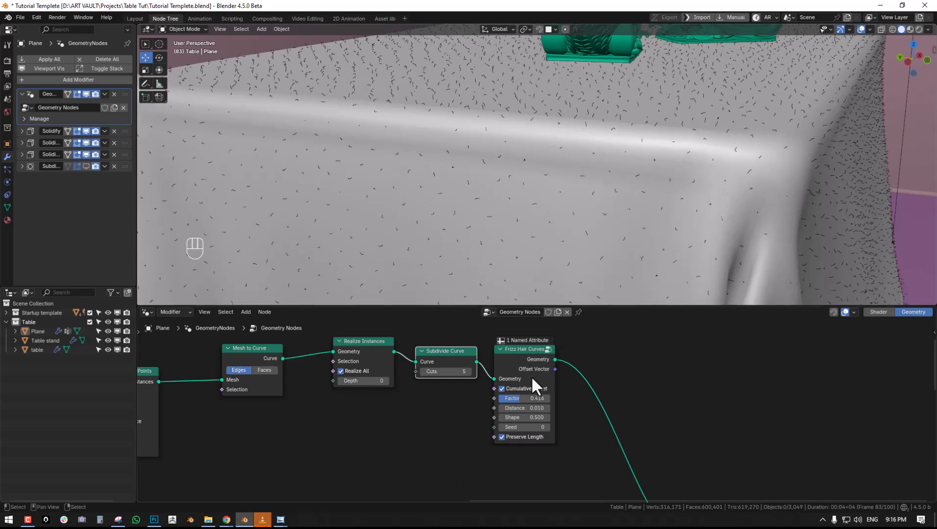
mouse_move(527, 399)
mouse_down()
mouse_move(549, 399)
mouse_move(522, 408)
mouse_move(532, 409)
mouse_up()
mouse_move(544, 158)
middle_down()
mouse_move(630, 169)
mouse_move(542, 181)
mouse_move(568, 179)
mouse_move(540, 153)
middle_up()
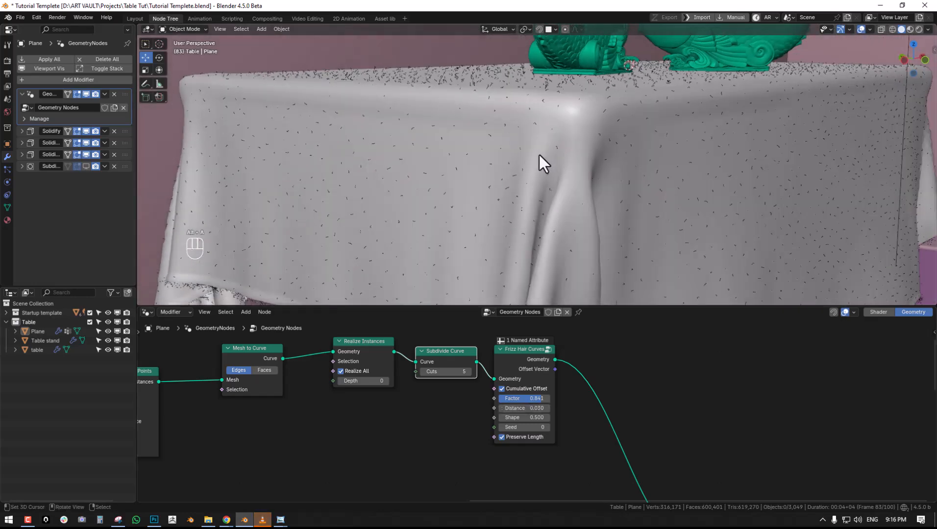
- Increase the fibres' instance scale Value to 0.016, inspect the cloth, and save the file
middle_drag(506, 410, 647, 387)
scroll(647, 386, down, 5)
middle_drag(287, 418, 496, 370)
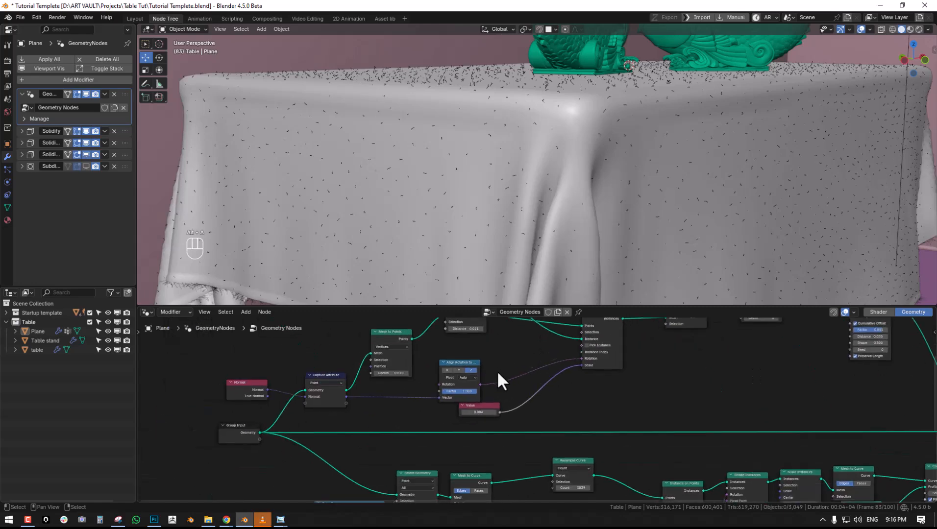
scroll(495, 371, up, 2)
middle_drag(445, 416, 429, 439)
mouse_move(459, 447)
shift+mouse_down()
mouse_move(443, 447)
mouse_move(473, 447)
mouse_move(464, 447)
shift+mouse_up()
scroll(588, 186, down, 4)
middle_drag(587, 187, 613, 199)
scroll(595, 199, up, 2)
scroll(487, 255, up, 5)
middle_drag(502, 241, 543, 219)
scroll(504, 236, down, 6)
key(ctrl+s)
- Maximize the node editor and move Join Geometry closer to Group Output to make room for more nodes
middle_drag(758, 373, 467, 406)
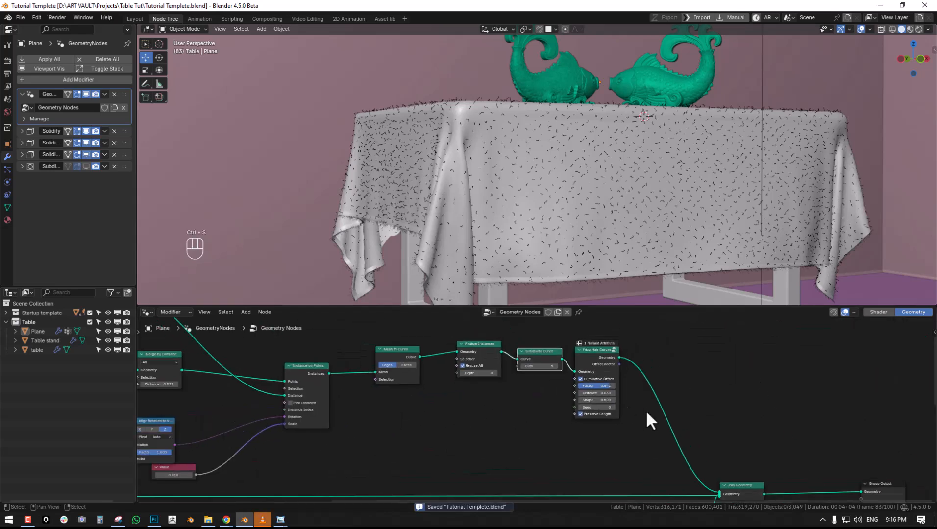
key(ctrl+space)
middle_drag(632, 413, 618, 315)
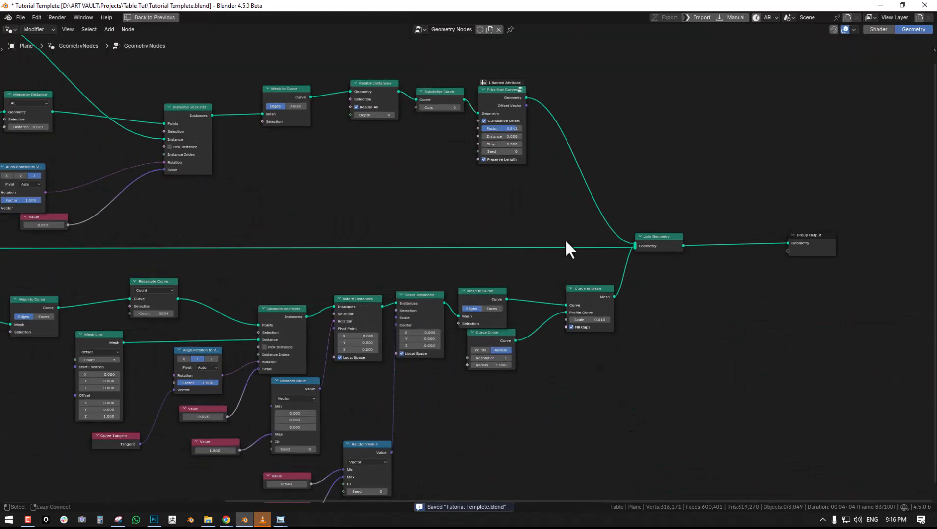
middle_drag(650, 234, 579, 283)
drag(590, 287, 657, 280)
- Duplicate the fringe's Curve to Mesh and Curve Circle nodes and place the copies beside Frizz Hair Curves
click(511, 339)
shift+click(418, 384)
key(shift+d)
click(485, 229)
- Route the Frizz Hair Curves output through the duplicated Curve to Mesh into Join Geometry, and restore the editor layout
shift+right_drag(516, 166, 494, 178)
drag(506, 172, 613, 242)
ctrl+right_drag(606, 241, 573, 261)
drag(606, 190, 629, 286)
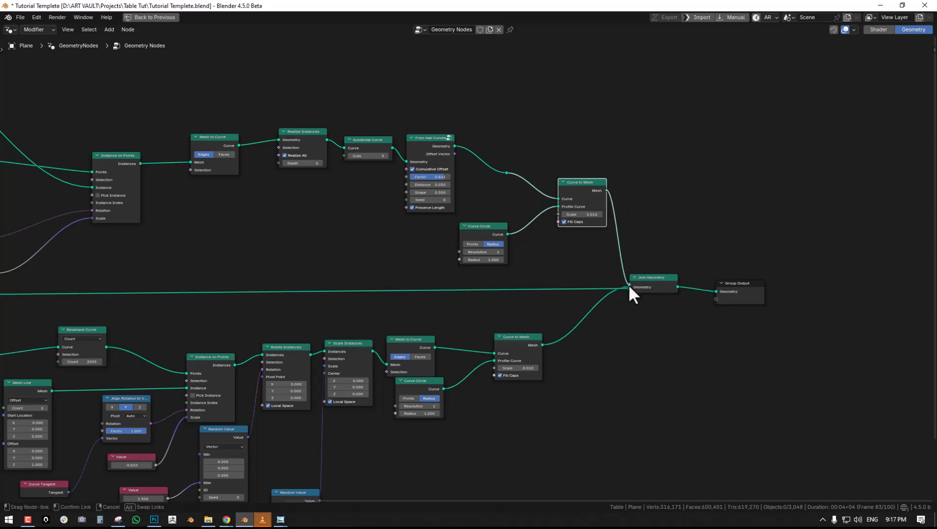
key(ctrl+space)
scroll(563, 206, up, 2)
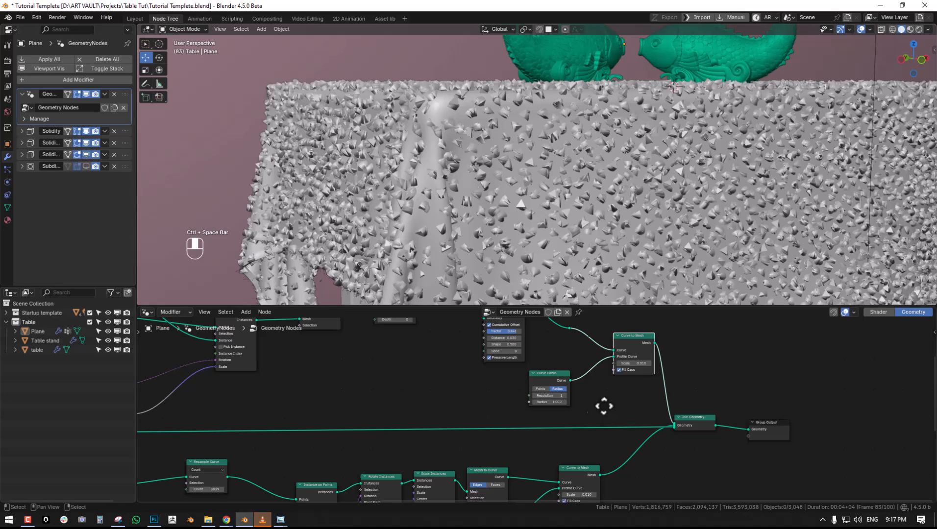
- Set the Scale of the fibres' Curve to Mesh node to 0.001 and inspect the strands
scroll(622, 402, up, 2)
click(630, 370)
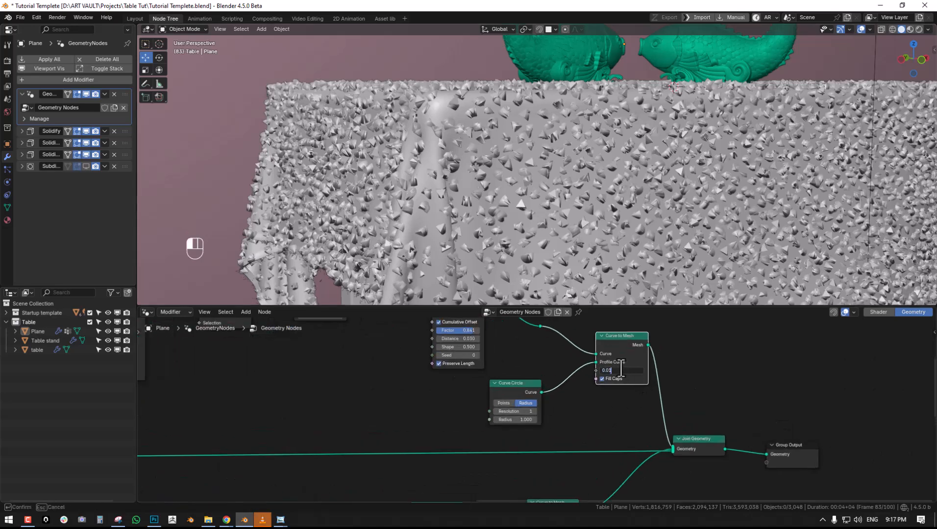
key(Return)
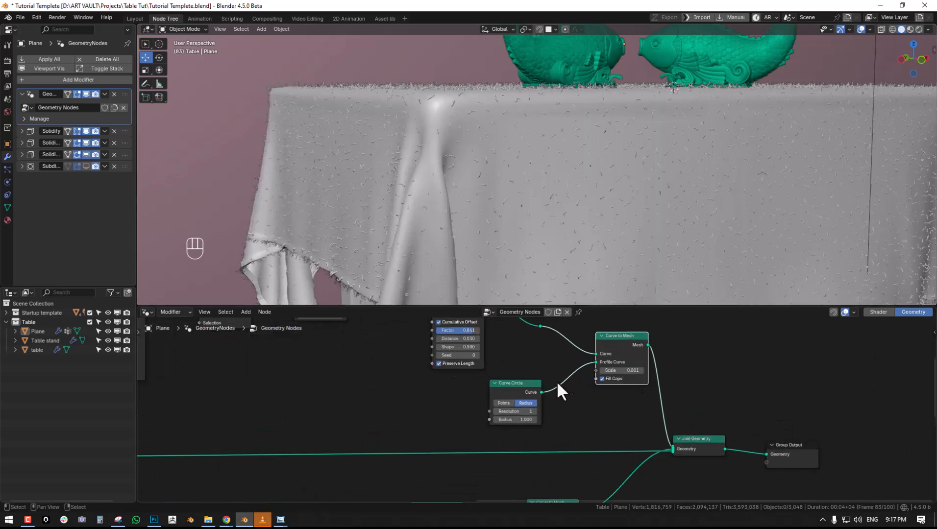
scroll(544, 372, down, 2)
scroll(551, 176, up, 3)
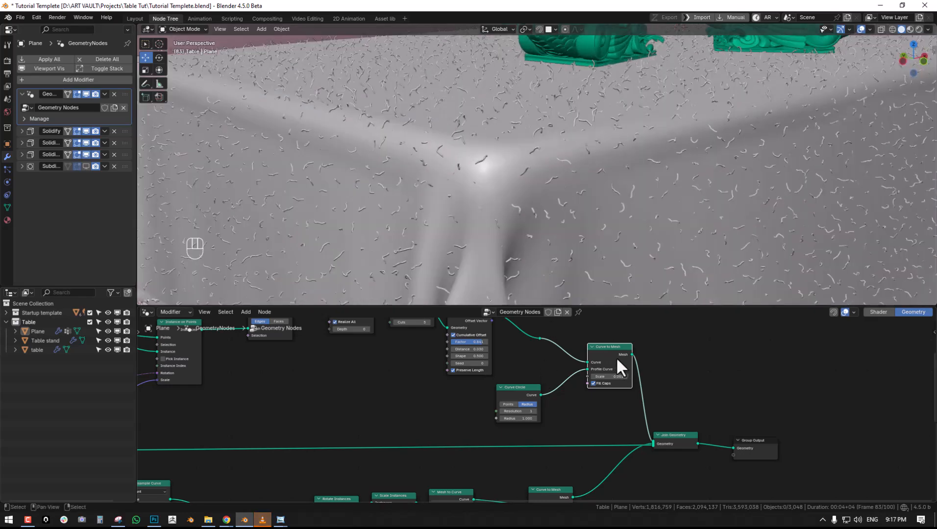
- Lower the Scale of the fibres' Curve to Mesh node below 0.001 and inspect the cloth's edge
click(615, 377)
text(0.000)
key(Return)
scroll(651, 215, down, 4)
middle_drag(655, 215, 610, 202)
key(alt+a)
middle_drag(523, 384, 544, 389)
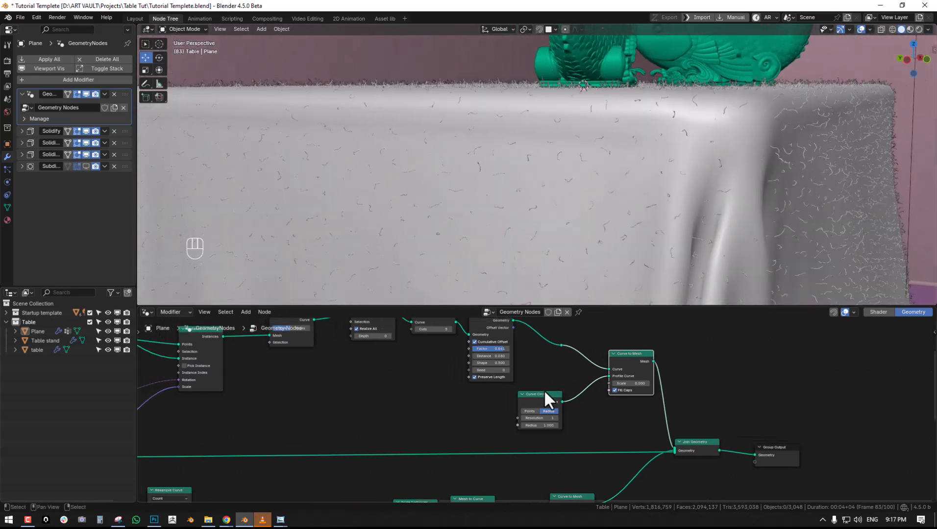
- Fine-tune the fibres' Curve to Mesh Scale below 0.001, checking strand thickness across the tablecloth
click(637, 385)
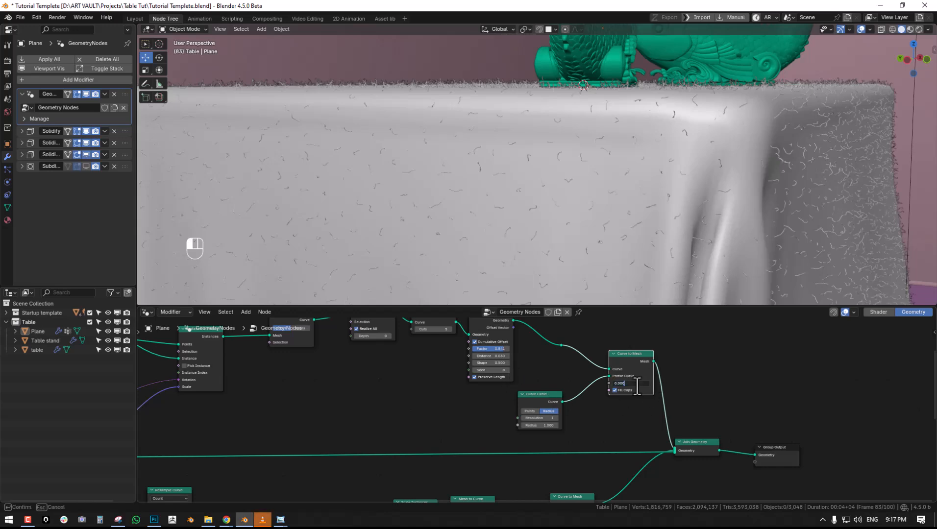
key(Return)
mouse_move(645, 196)
middle_down()
mouse_move(658, 195)
mouse_move(638, 196)
middle_up()
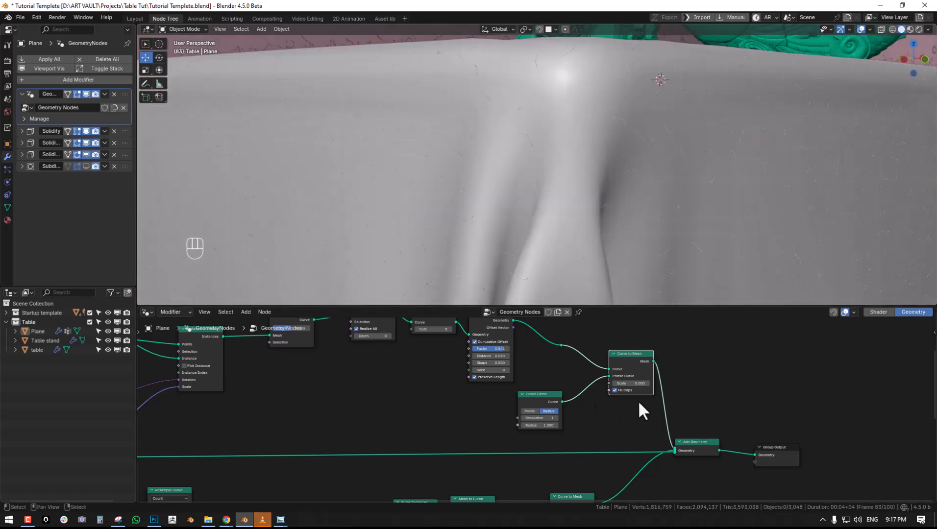
click(637, 385)
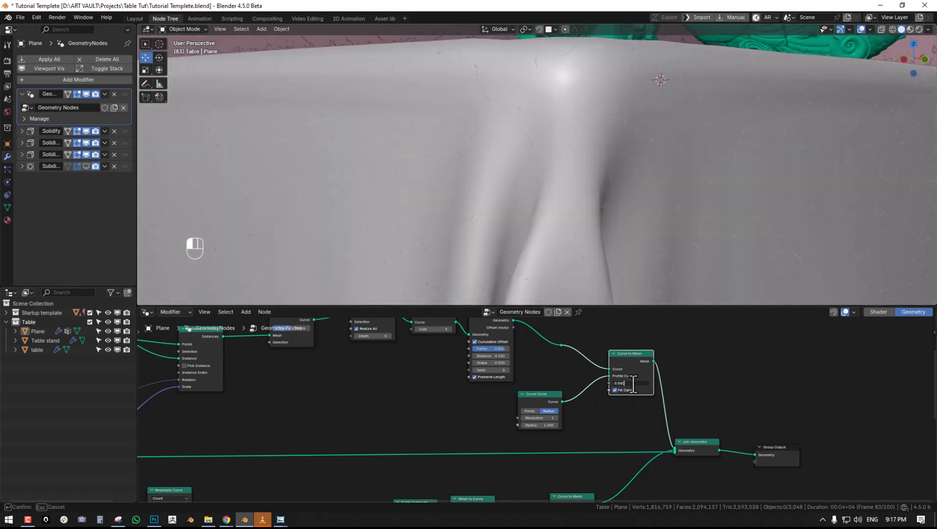
key(Return)
scroll(668, 198, down, 3)
middle_drag(667, 199, 640, 215)
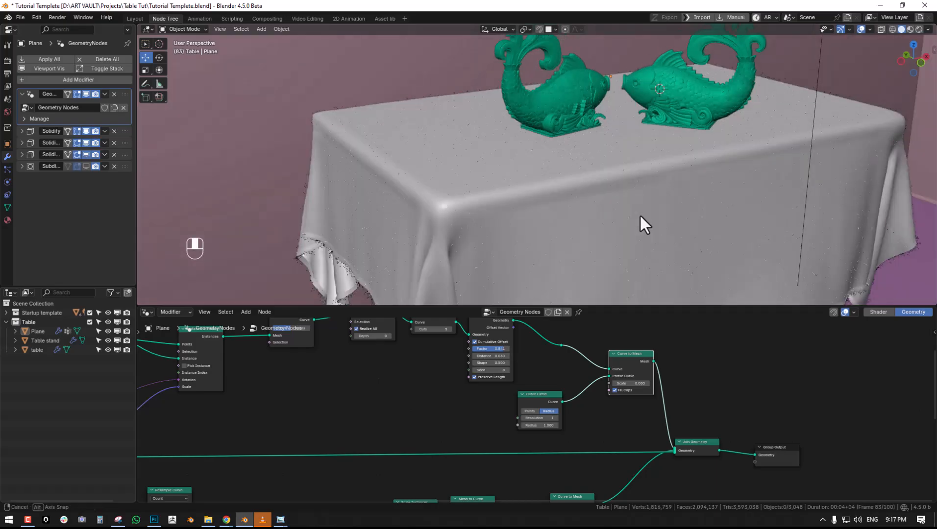
scroll(646, 213, up, 2)
- Switch the viewport to rendered shading, check the fibres on the tablecloth, and save the file
key(z)
click(585, 125)
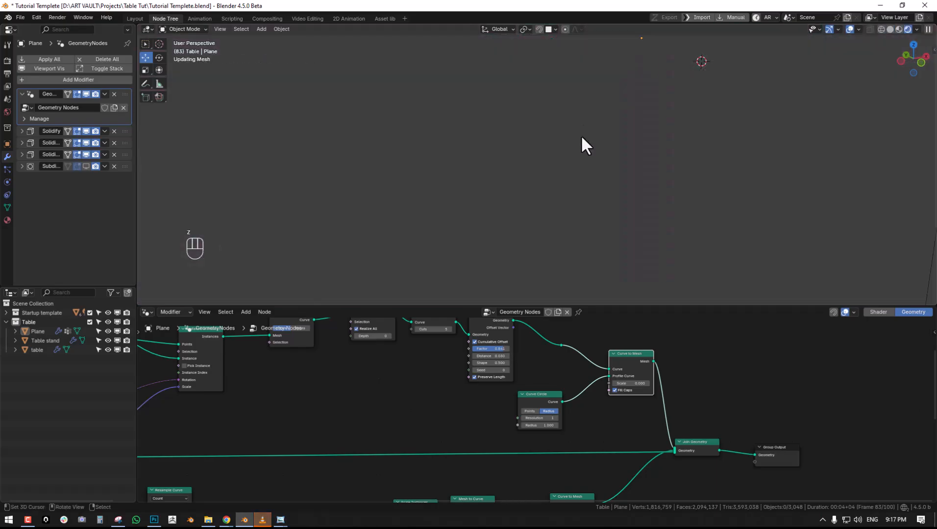
scroll(581, 141, down, 1)
scroll(473, 222, down, 3)
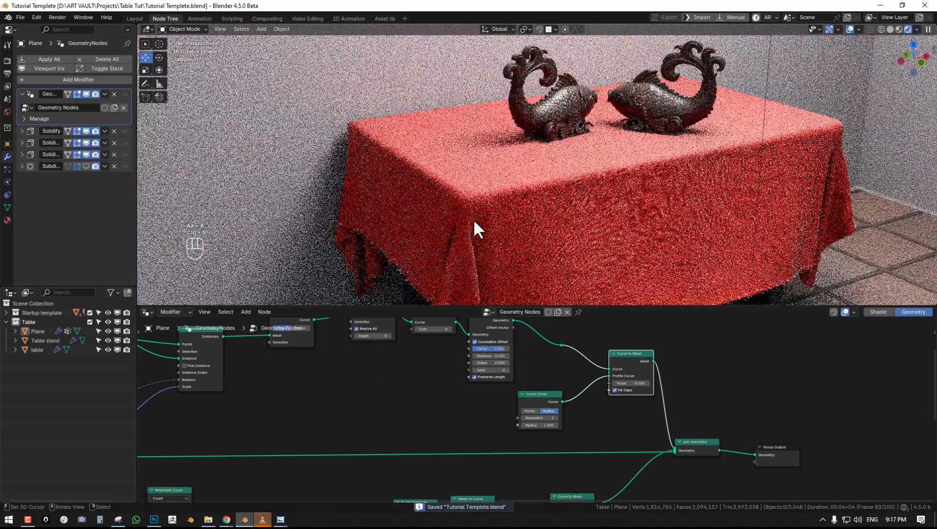
key(ctrl+s)
scroll(485, 214, up, 1)
scroll(657, 444, down, 1)
- Insert a Set Material node between Join Geometry and Group Output and assign the red Cloth Tab material
middle_drag(656, 444, 596, 416)
key(shift+a)
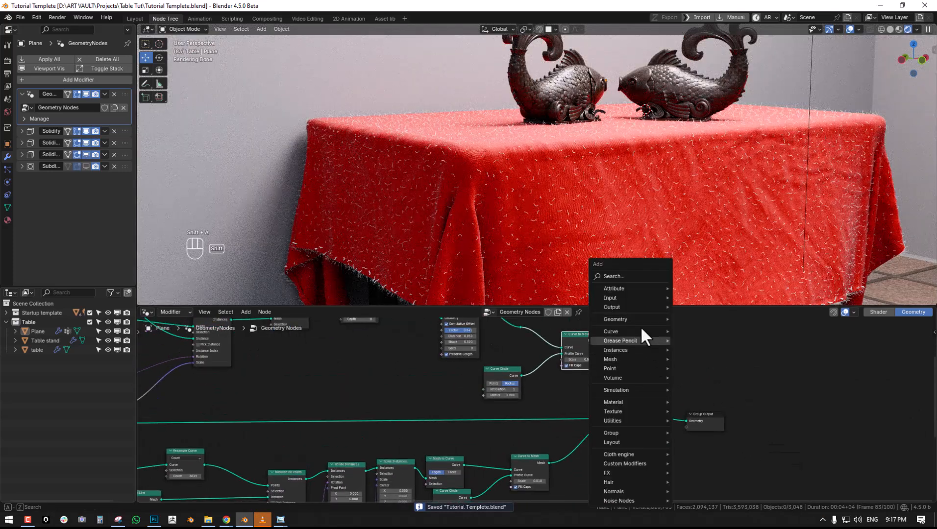
click(622, 276)
text(set)
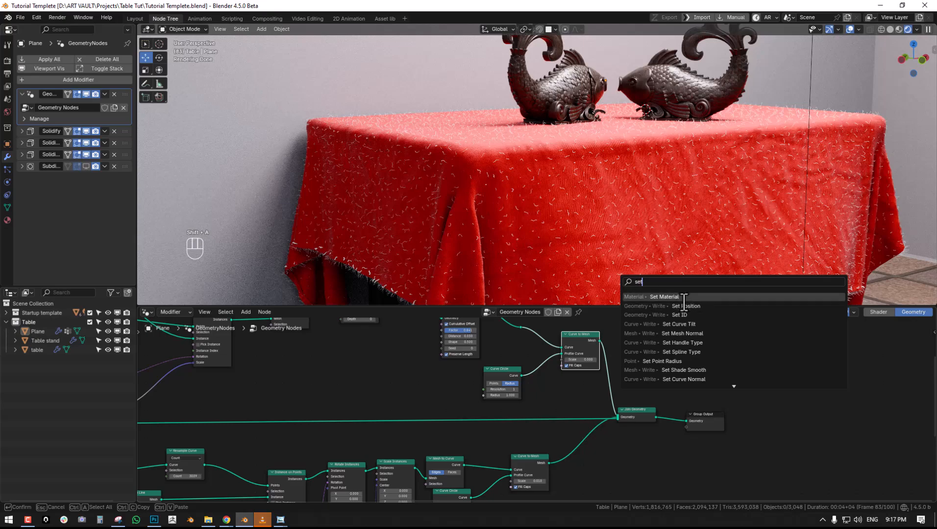
key(Return)
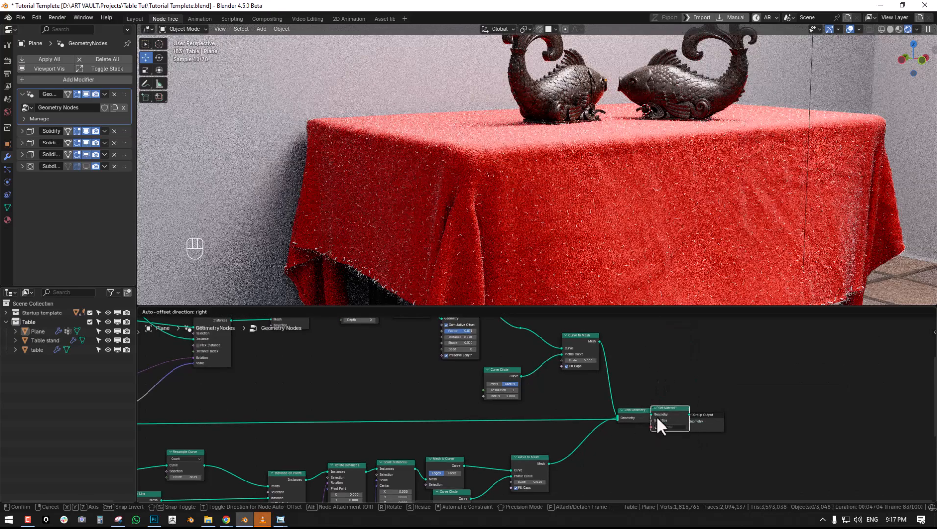
click(685, 424)
click(686, 427)
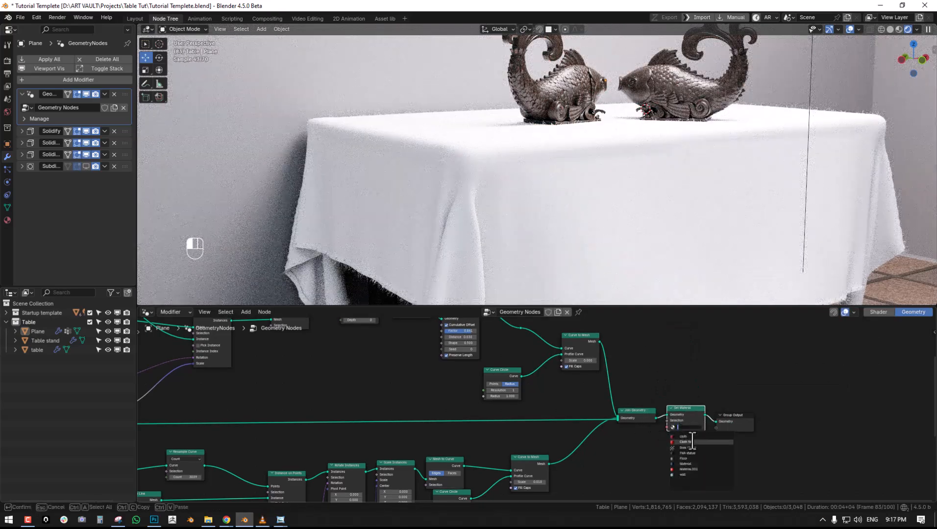
click(700, 442)
- Inspect the coloured fibres up close and set their instance scale Value to 0.010
key(alt+a)
middle_drag(615, 192, 611, 212)
scroll(632, 211, up, 2)
key(alt+a)
scroll(550, 199, up, 3)
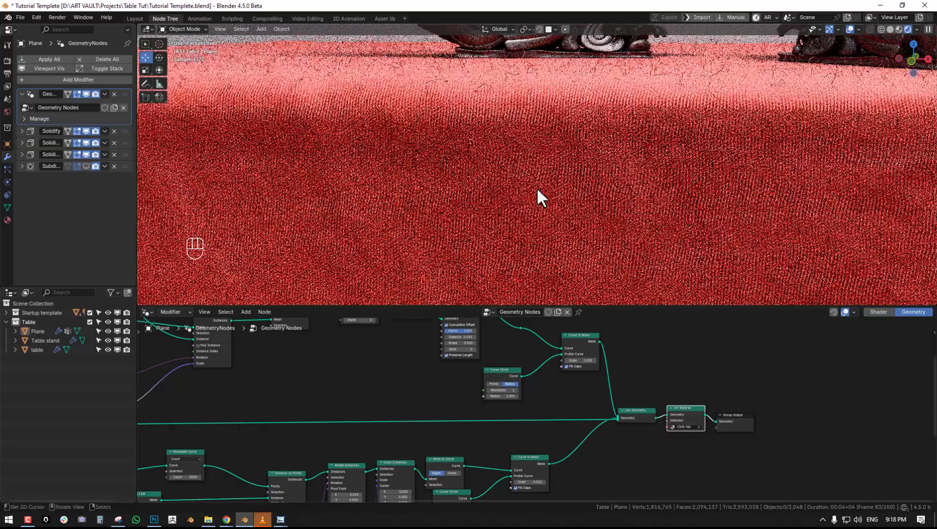
mouse_move(543, 181)
middle_down()
mouse_move(590, 188)
mouse_move(545, 167)
middle_up()
middle_drag(539, 372, 472, 357)
scroll(548, 394, up, 3)
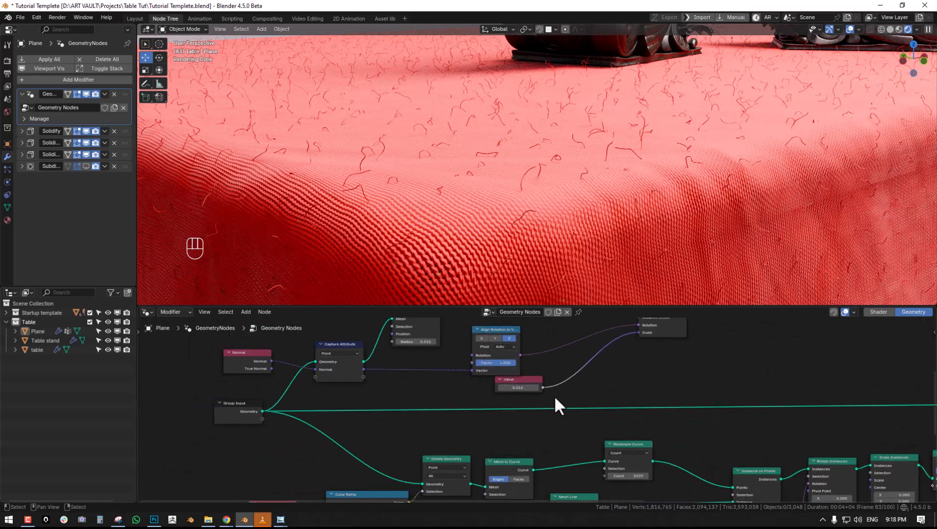
double_click(525, 389)
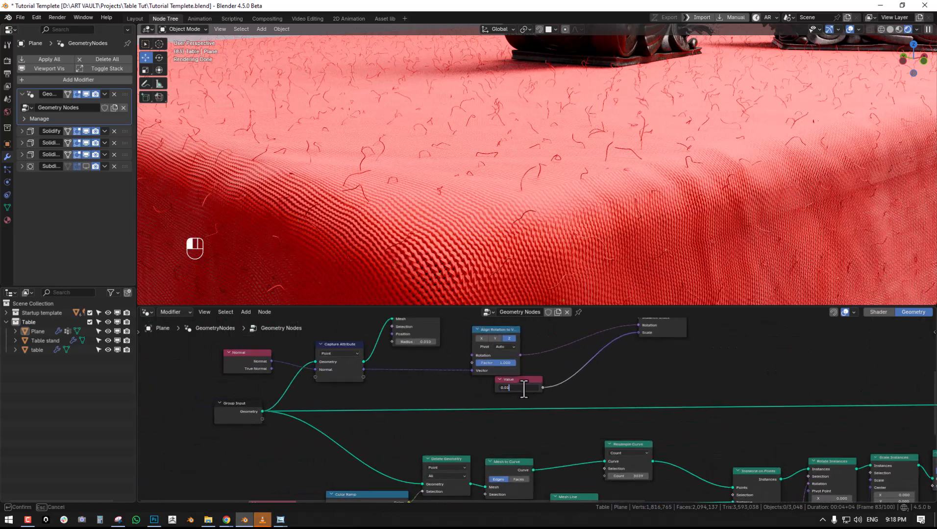
key(Return)
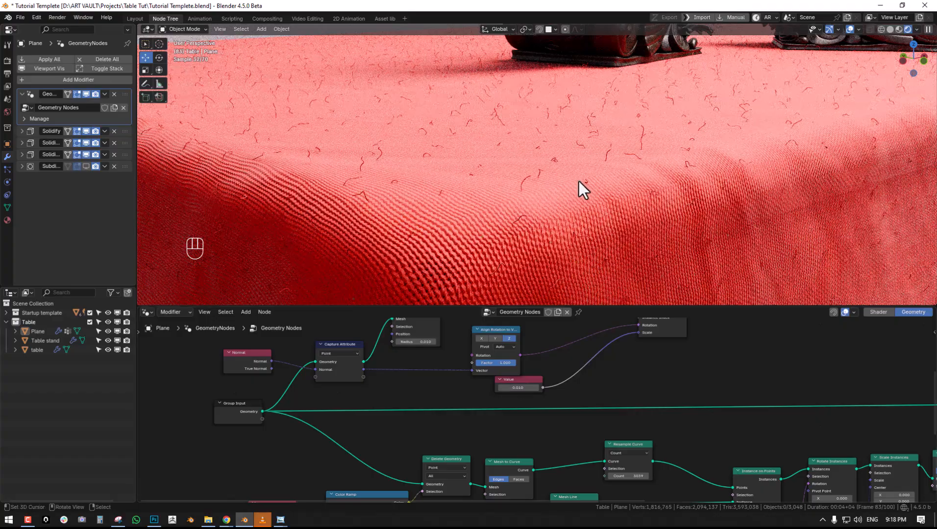
- Examine the rendered tablecloth through the camera and up close around its folds, lower hem and fringe
scroll(579, 188, down, 5)
key(alt+a)
key(KP_0)
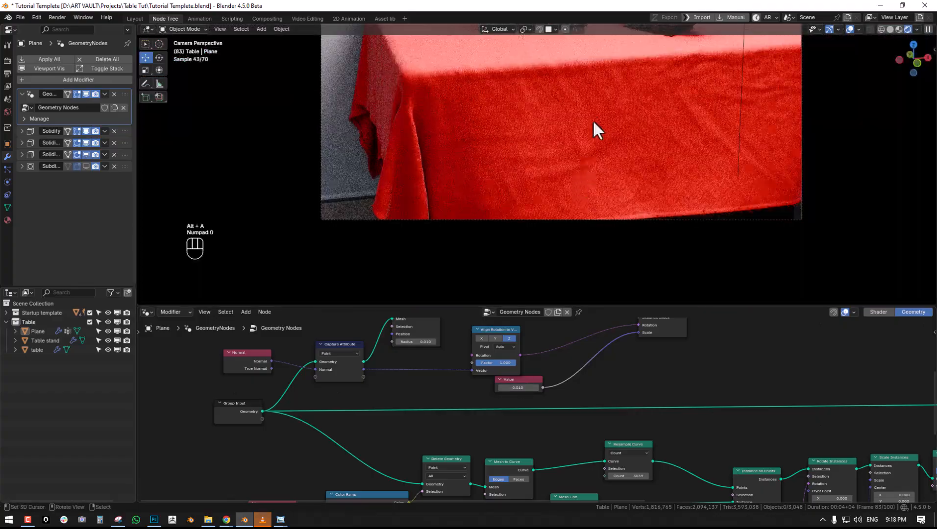
scroll(619, 201, up, 2)
scroll(606, 200, up, 4)
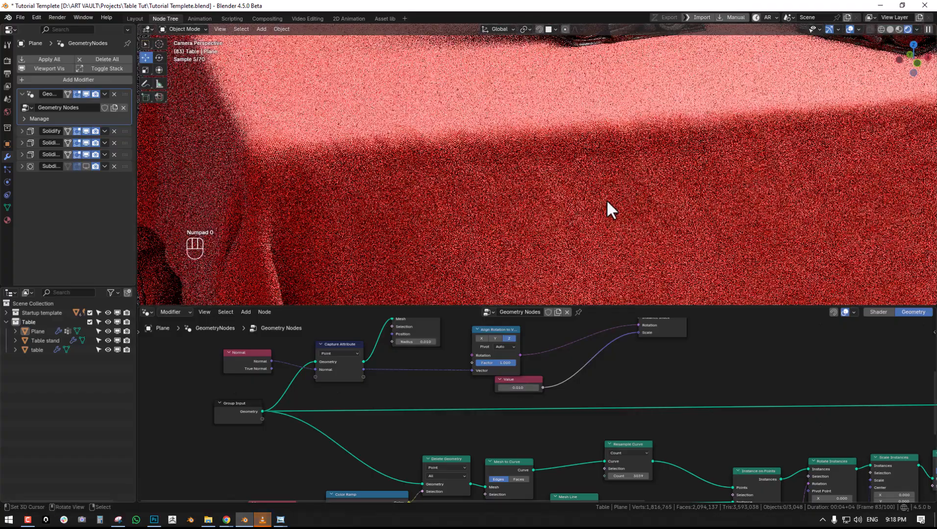
shift+middle_drag(604, 199, 598, 144)
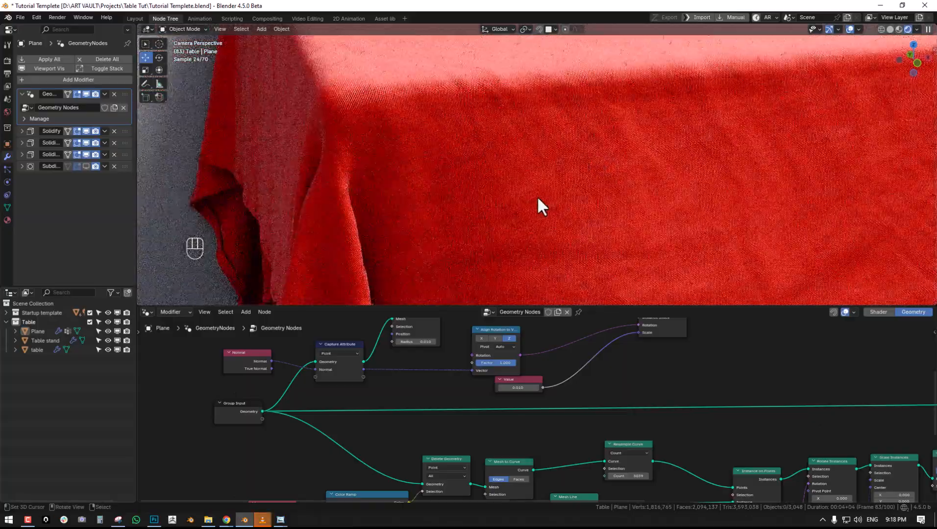
middle_drag(534, 198, 562, 176)
scroll(562, 175, up, 6)
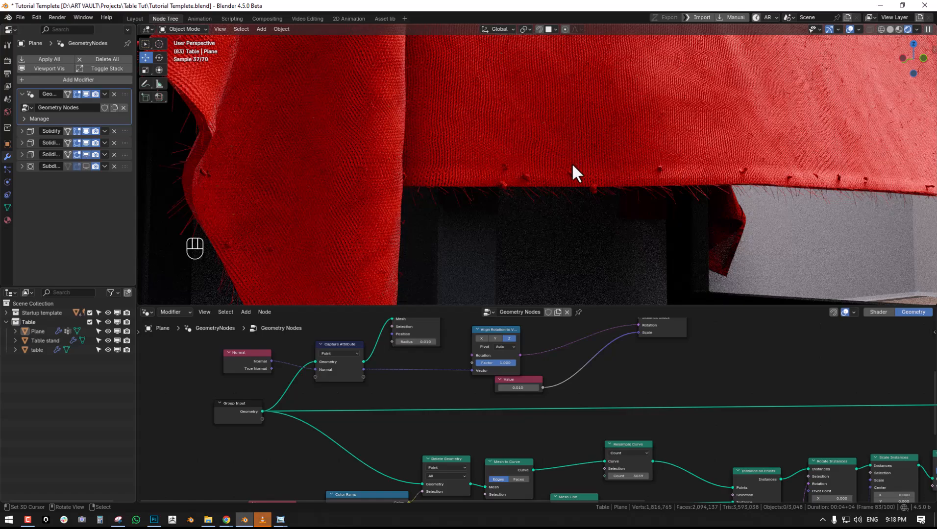
click(572, 162)
key(alt+a)
middle_drag(559, 169, 623, 159)
click(368, 126)
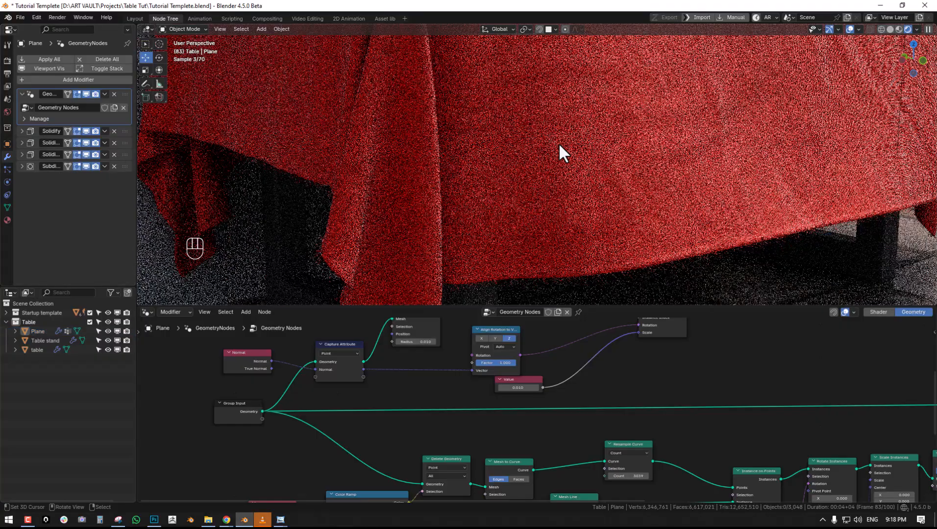
- Maximize the viewport, return to the camera view, and render the current frame
key(ctrl+space)
middle_drag(525, 176, 561, 203)
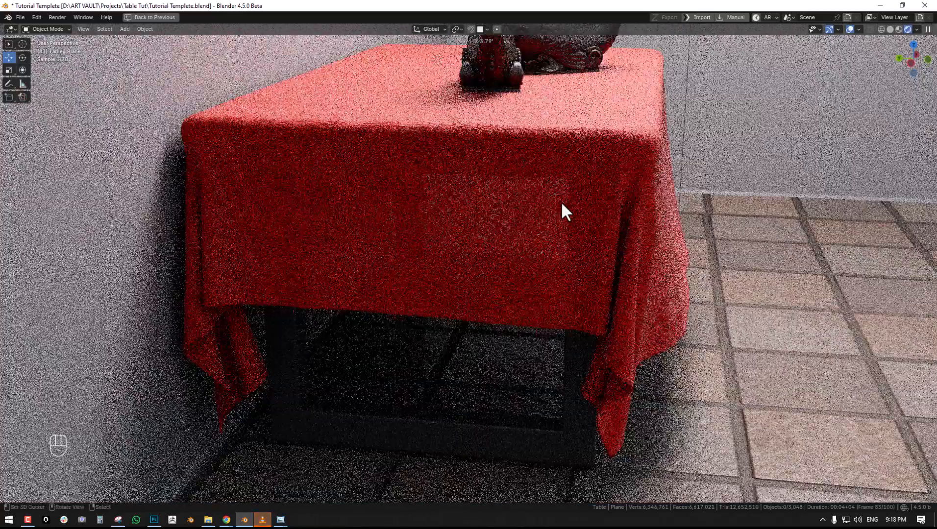
key(KP_0)
key(alt+a)
key(z)
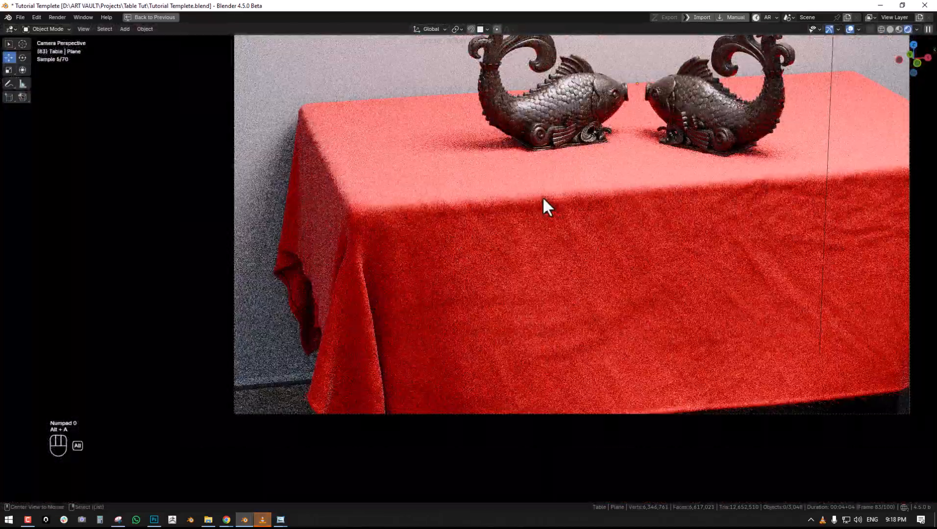
click(638, 192)
key(F11)
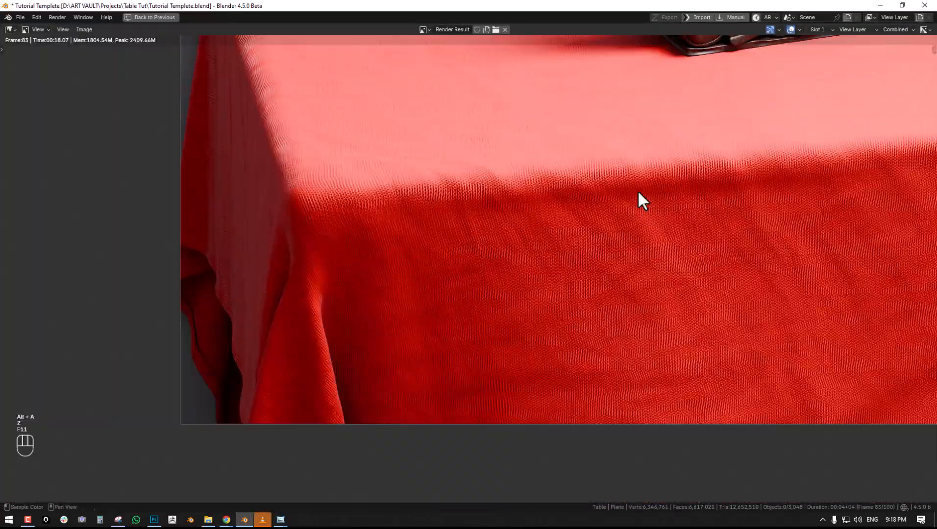
key(F12)
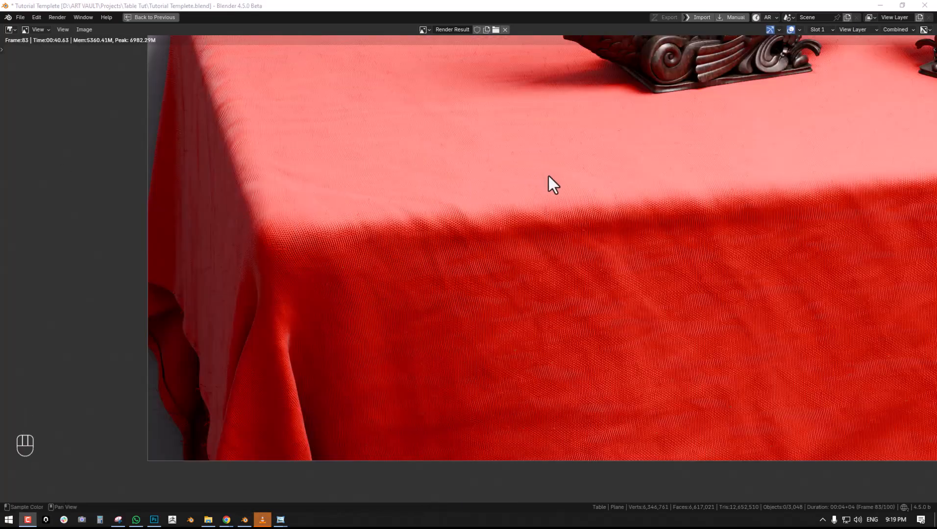
- Examine the weave and fine fibres on the tablecloth's top surface and front corner in the render
scroll(700, 146, up, 2)
scroll(456, 218, up, 1)
middle_drag(573, 178, 409, 287)
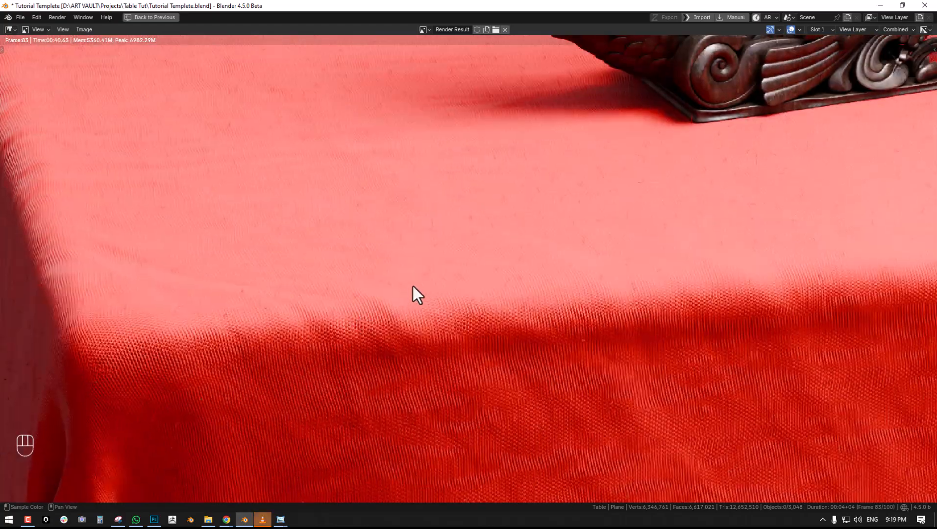
scroll(424, 279, down, 2)
middle_drag(487, 302, 517, 349)
scroll(427, 307, up, 2)
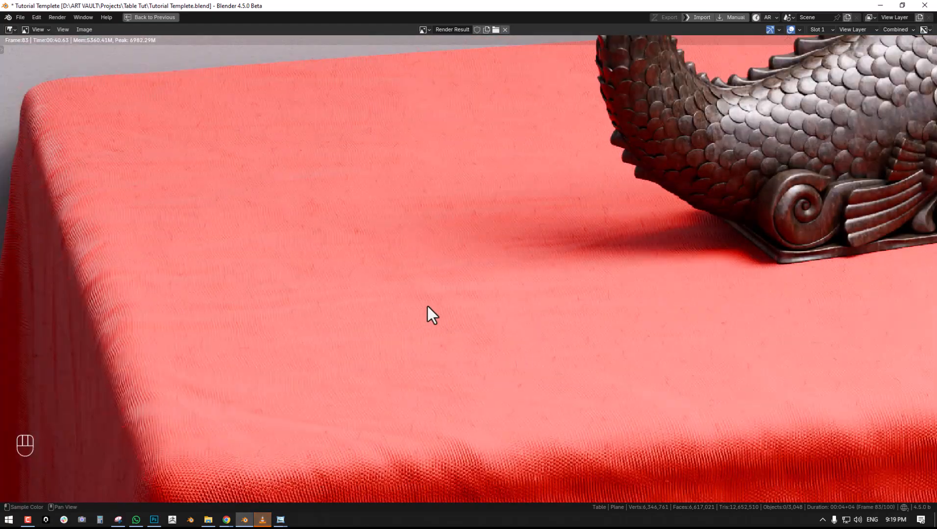
scroll(210, 315, up, 1)
middle_drag(211, 315, 399, 200)
middle_drag(363, 273, 478, 112)
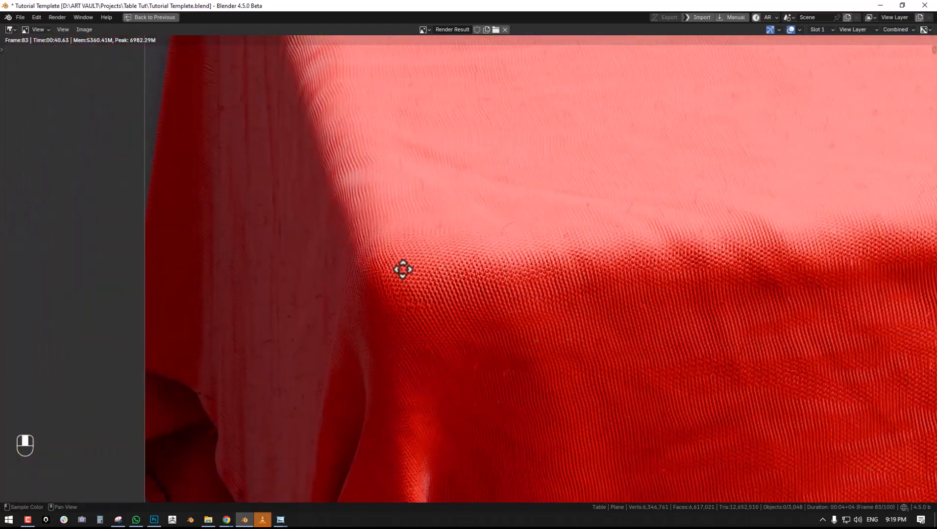
middle_drag(380, 310, 474, 188)
middle_drag(401, 287, 483, 174)
- Examine the render closely for fringe strands, folds and surface fibres along the hem and across the cloth
scroll(483, 179, up, 1)
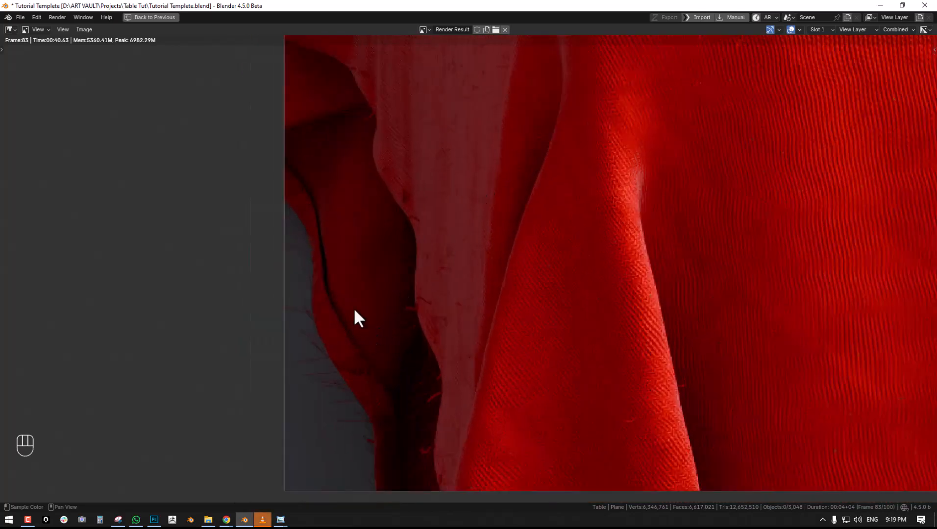
scroll(400, 289, down, 2)
middle_drag(543, 299, 331, 281)
middle_drag(623, 279, 612, 283)
scroll(447, 280, up, 1)
middle_drag(332, 278, 310, 312)
scroll(538, 253, up, 1)
scroll(453, 264, down, 2)
middle_drag(686, 235, 302, 291)
middle_drag(635, 264, 353, 334)
mouse_move(670, 219)
middle_down()
mouse_move(581, 328)
mouse_move(581, 350)
middle_up()
middle_drag(590, 313, 581, 386)
middle_drag(592, 301, 517, 415)
scroll(468, 267, down, 2)
middle_drag(468, 267, 205, 255)
scroll(483, 267, up, 1)
scroll(686, 292, up, 1)
middle_drag(715, 310, 415, 218)
scroll(441, 221, up, 1)
middle_drag(518, 299, 607, 418)
scroll(425, 278, down, 1)
scroll(426, 278, down, 5)
middle_drag(235, 279, 646, 242)
scroll(470, 252, up, 2)
middle_drag(270, 258, 411, 240)
scroll(414, 236, up, 2)
middle_drag(591, 195, 420, 237)
scroll(420, 237, down, 2)
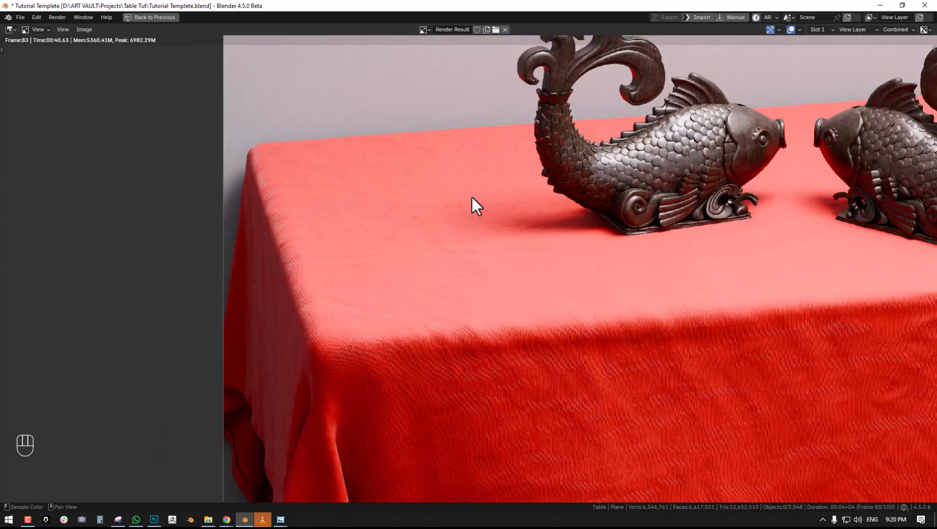
- Review the cloth's side edge and front corner in the render, and restore the editor layout
middle_drag(370, 277, 354, 261)
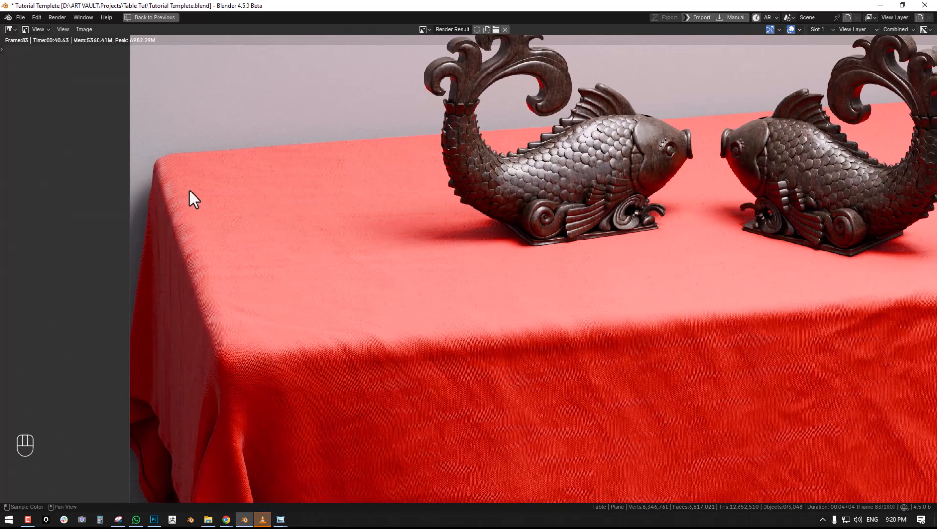
middle_drag(262, 292, 464, 195)
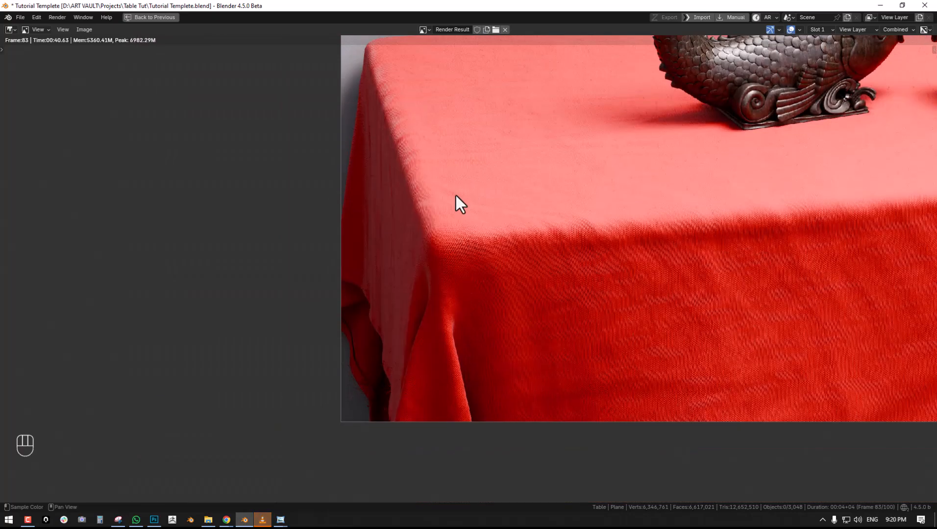
scroll(450, 247, up, 2)
middle_drag(450, 247, 482, 220)
scroll(512, 205, down, 3)
middle_drag(569, 236, 335, 219)
scroll(320, 310, down, 2)
key(ctrl+space)
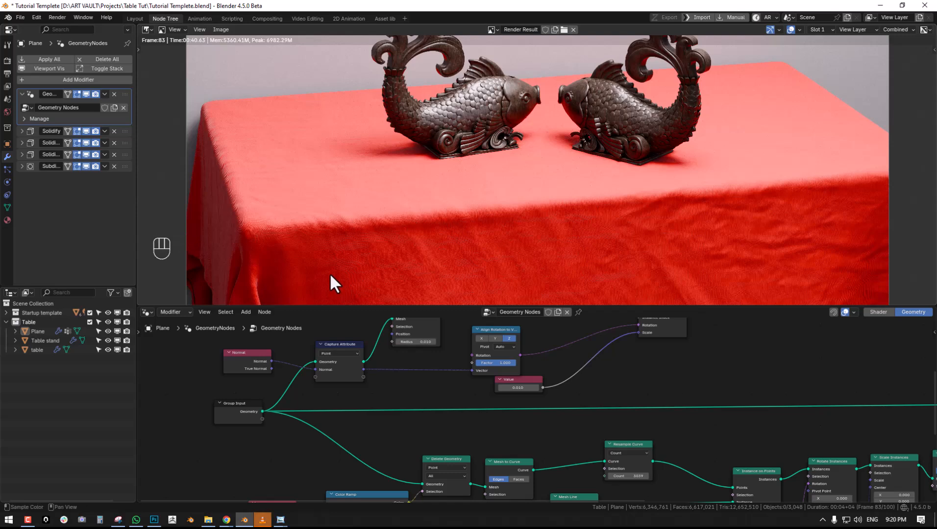
- Review the whole rendered tablecloth and the area around the fish statues in the image editor
middle_drag(318, 215, 332, 190)
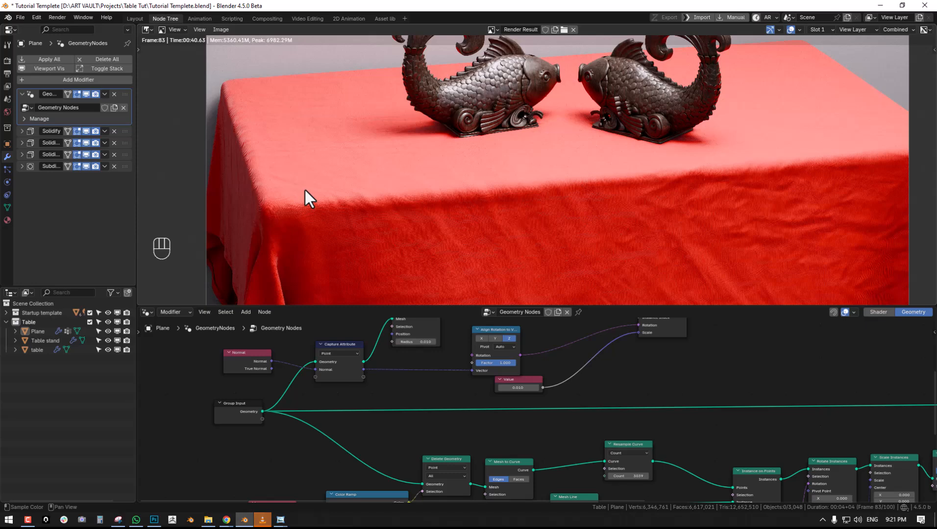
scroll(441, 185, down, 3)
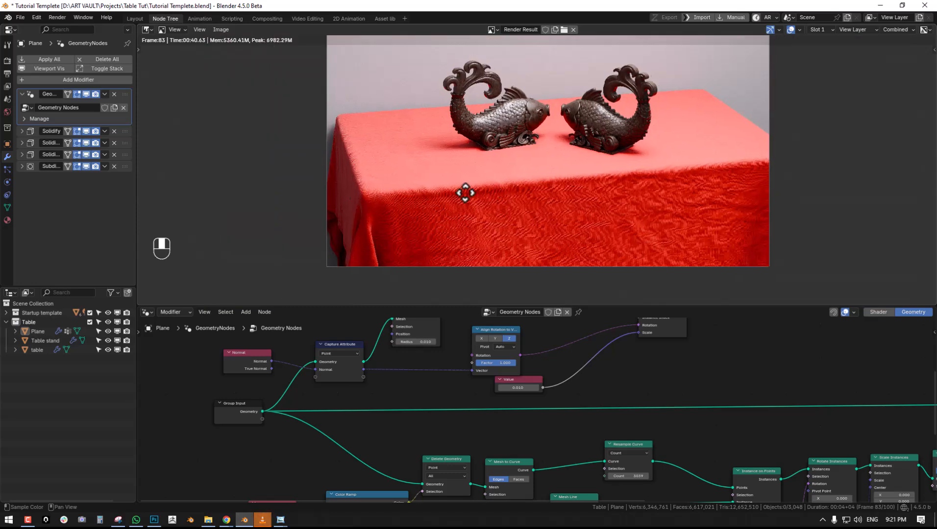
scroll(449, 213, up, 1)
middle_drag(486, 156, 643, 96)
scroll(541, 137, up, 1)
middle_drag(541, 137, 461, 150)
- Maximize the node editor and review the complete tablecloth node tree
key(ctrl+space)
scroll(664, 298, down, 7)
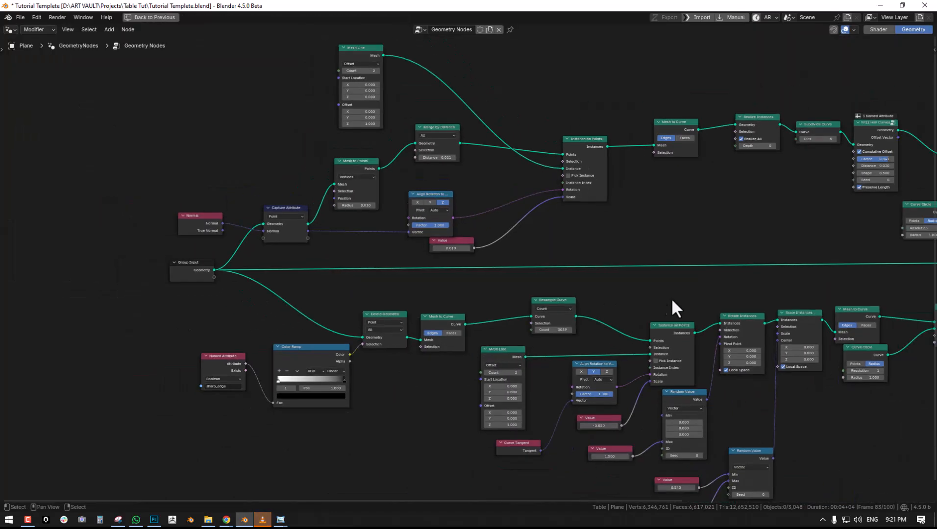
middle_drag(703, 299, 547, 299)
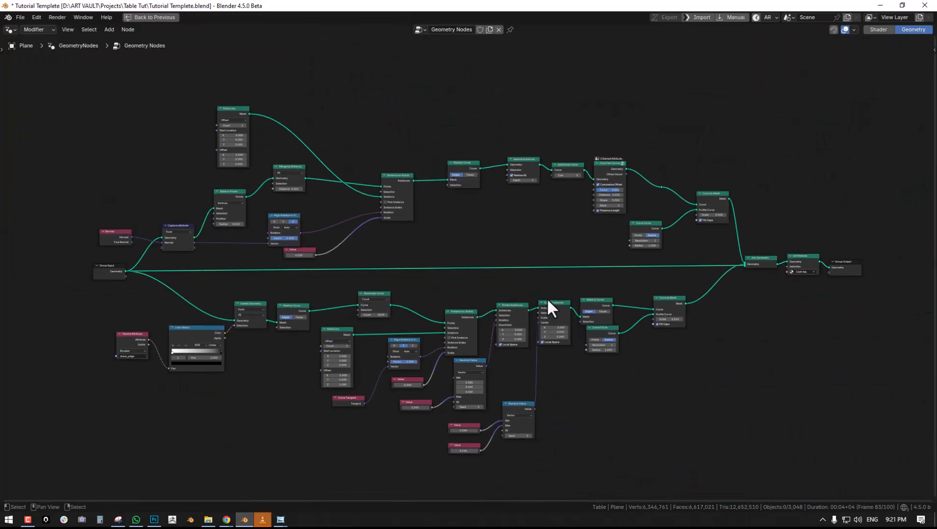